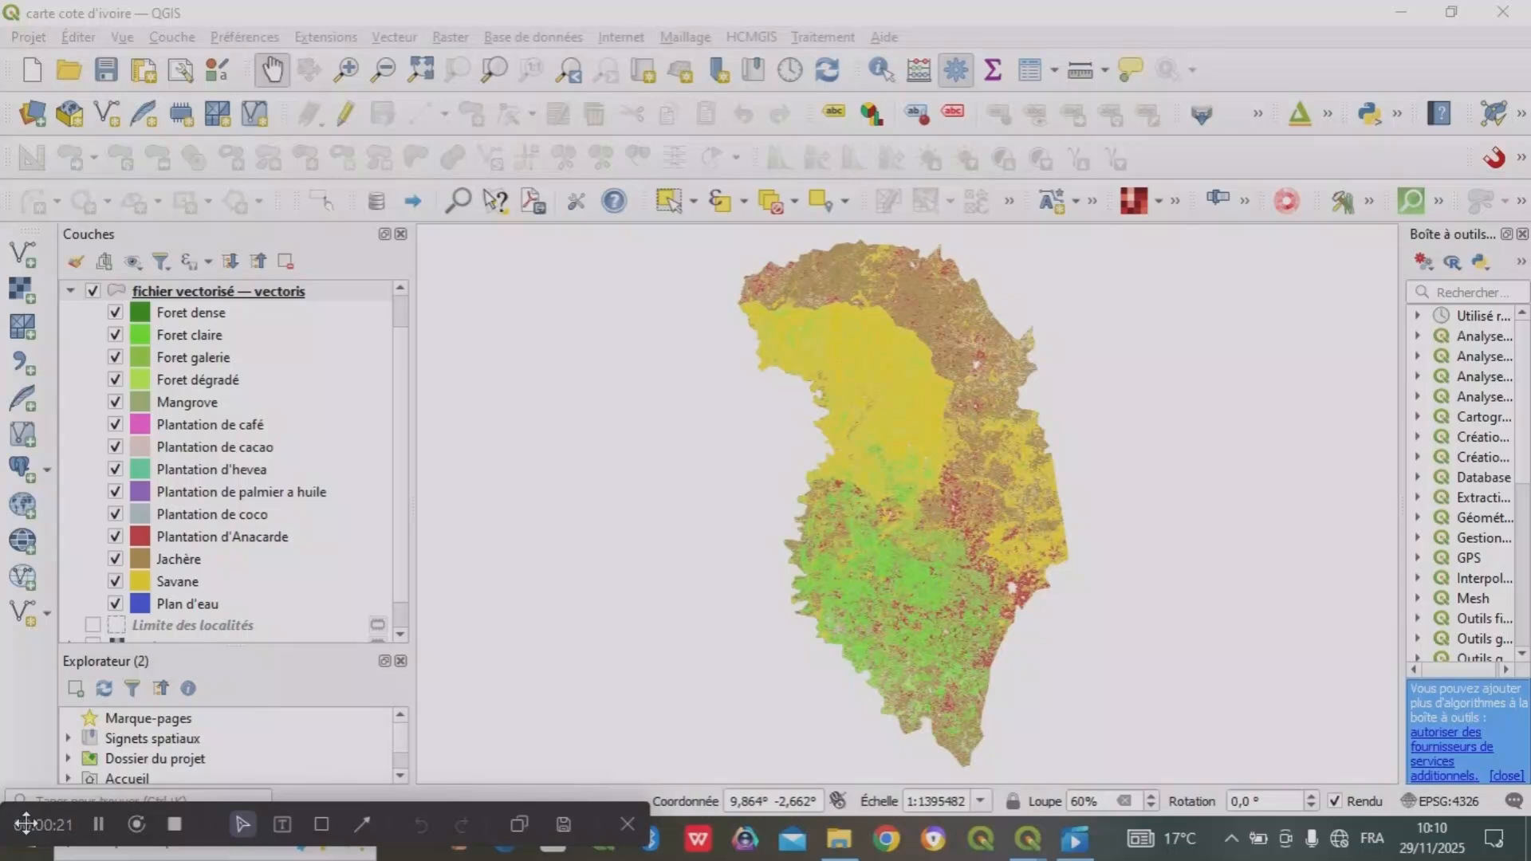
- Show the Limite régionale and Limite des localités layers and move Limite des localités above the fichier vectorisé layer
{"action": "left_click", "coordinate": [71, 293]}
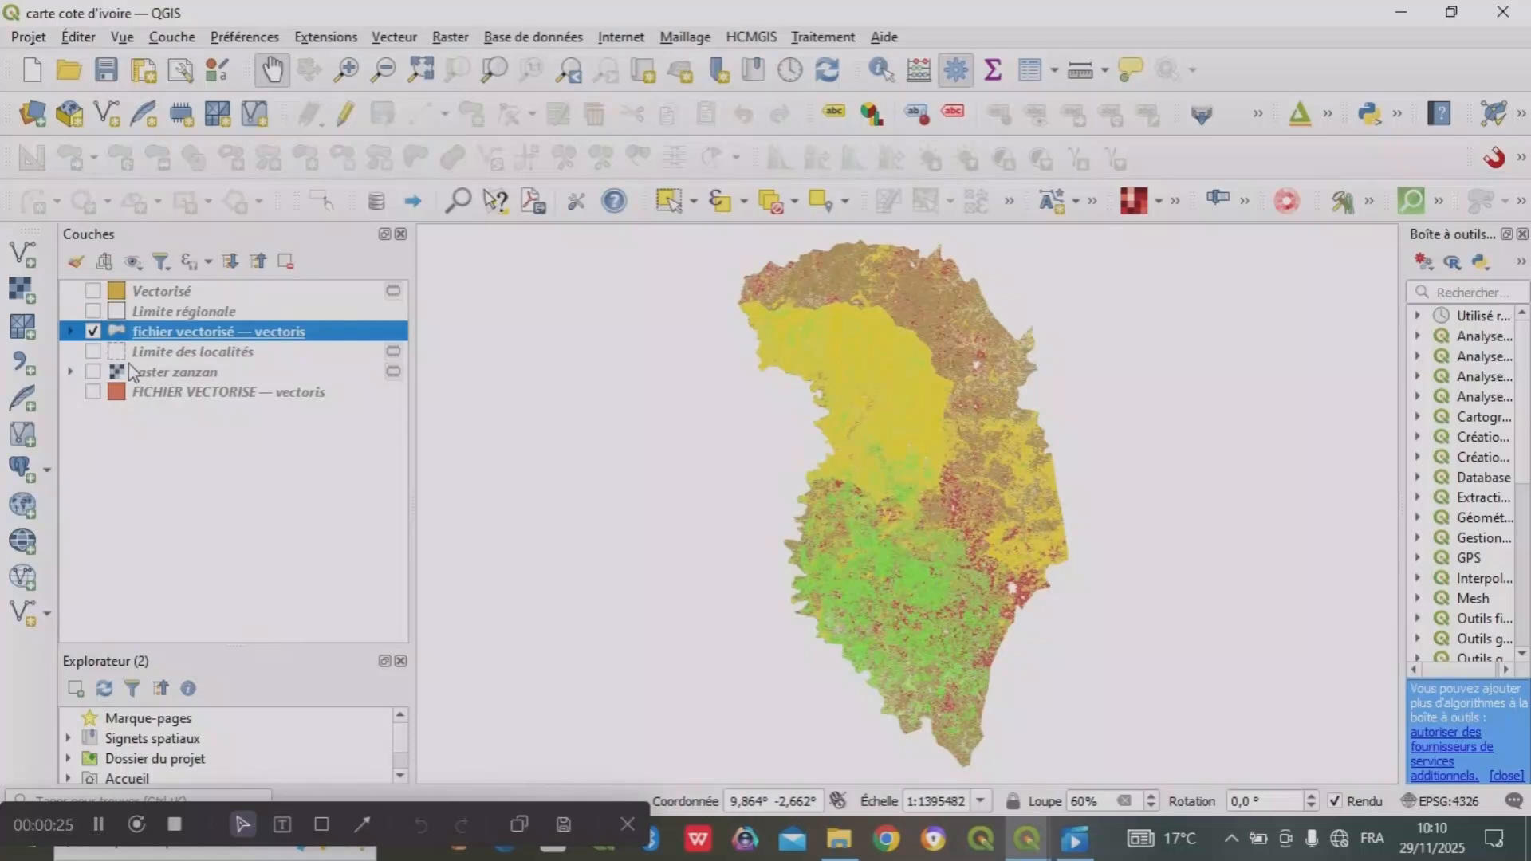
{"action": "left_click", "coordinate": [94, 311]}
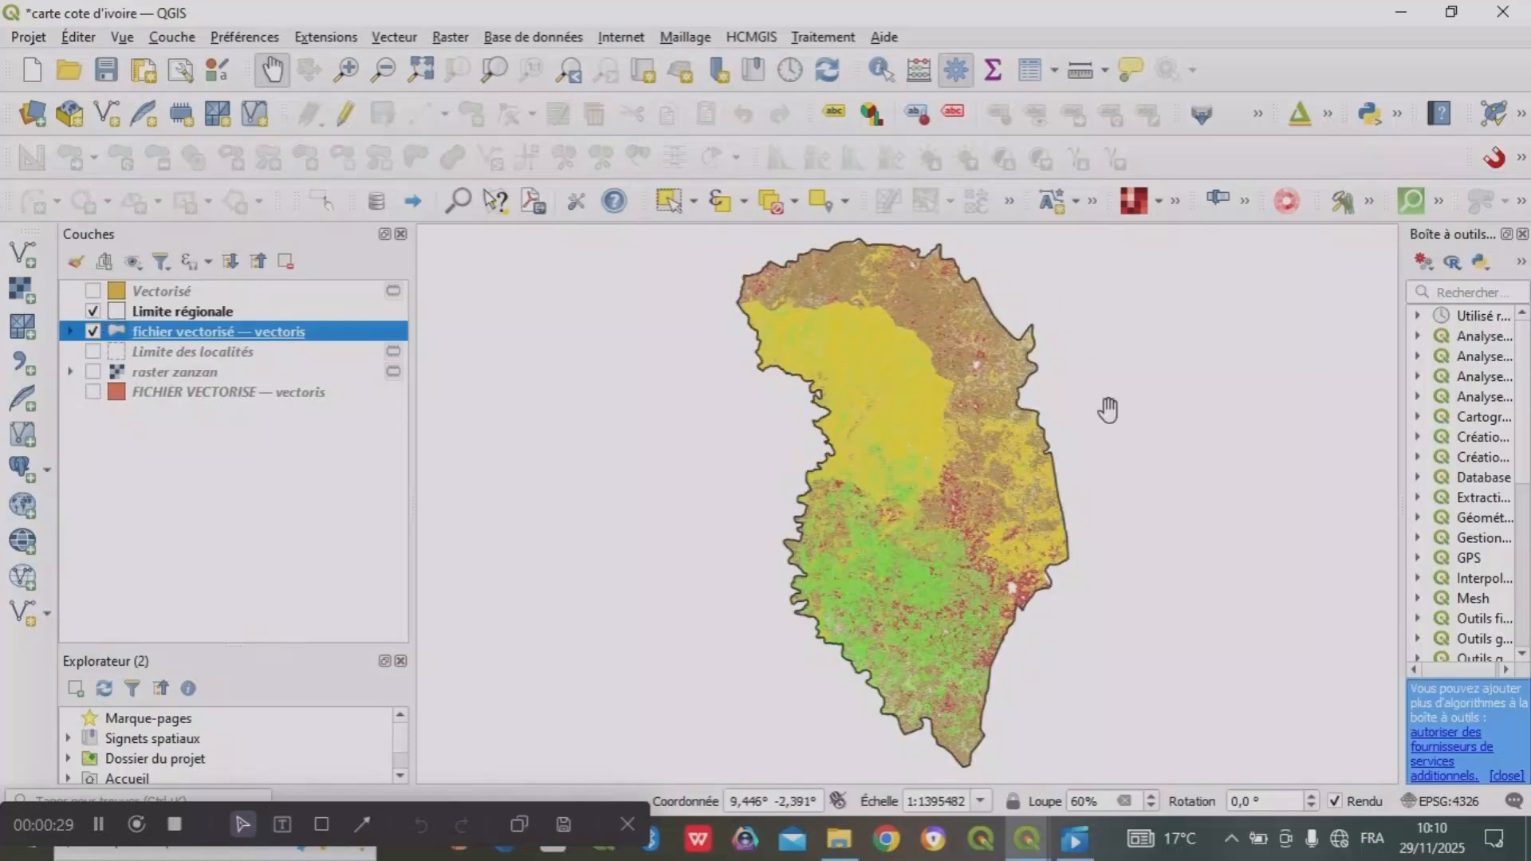
{"action": "left_click", "coordinate": [94, 353]}
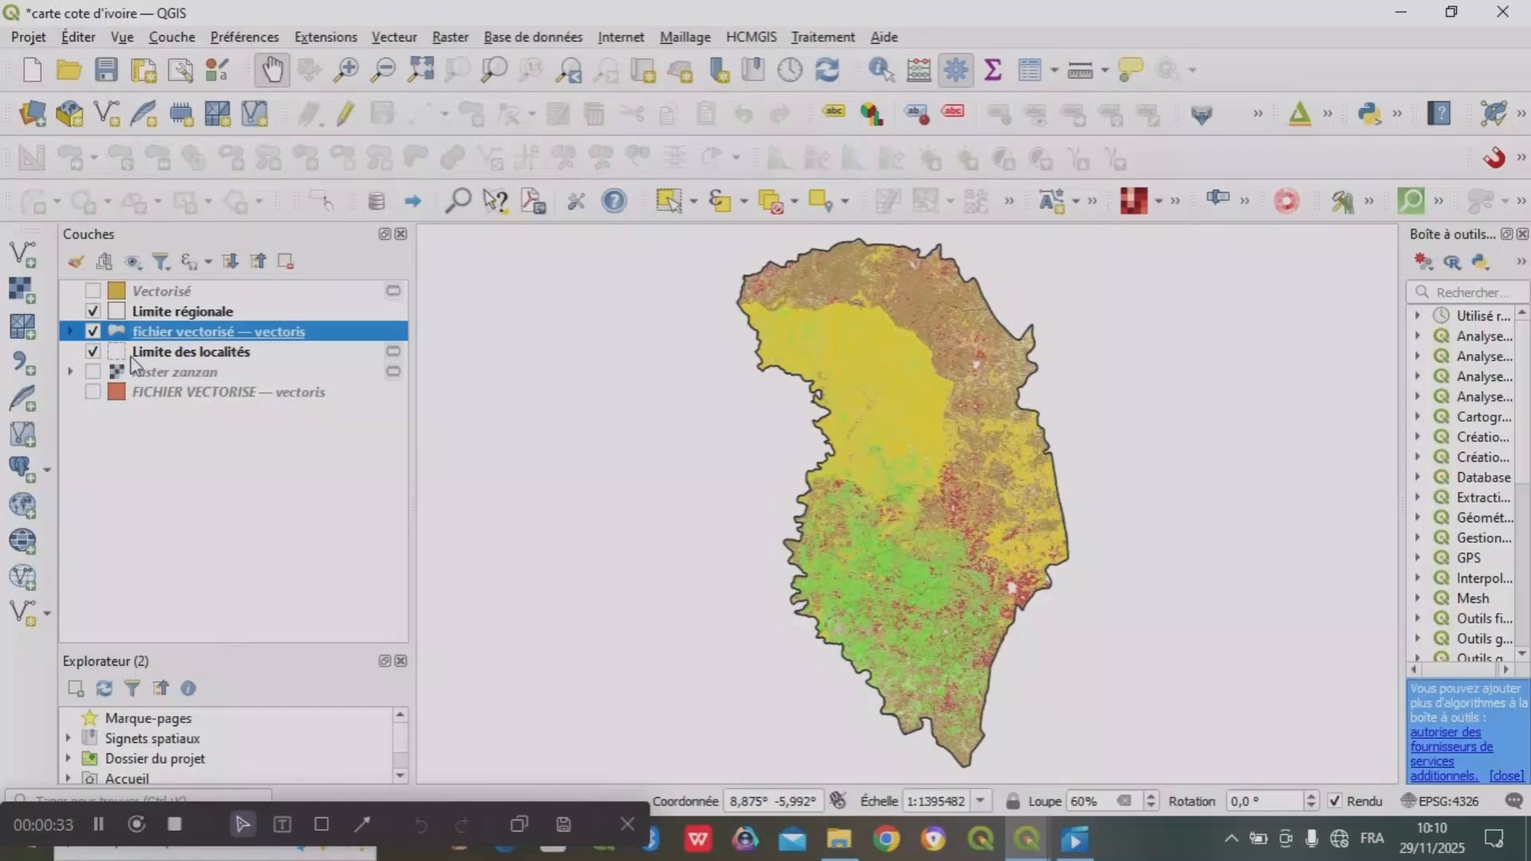
{"action": "left_click", "coordinate": [132, 357]}
{"action": "left_click_drag", "start_coordinate": [131, 362], "coordinate": [139, 328]}
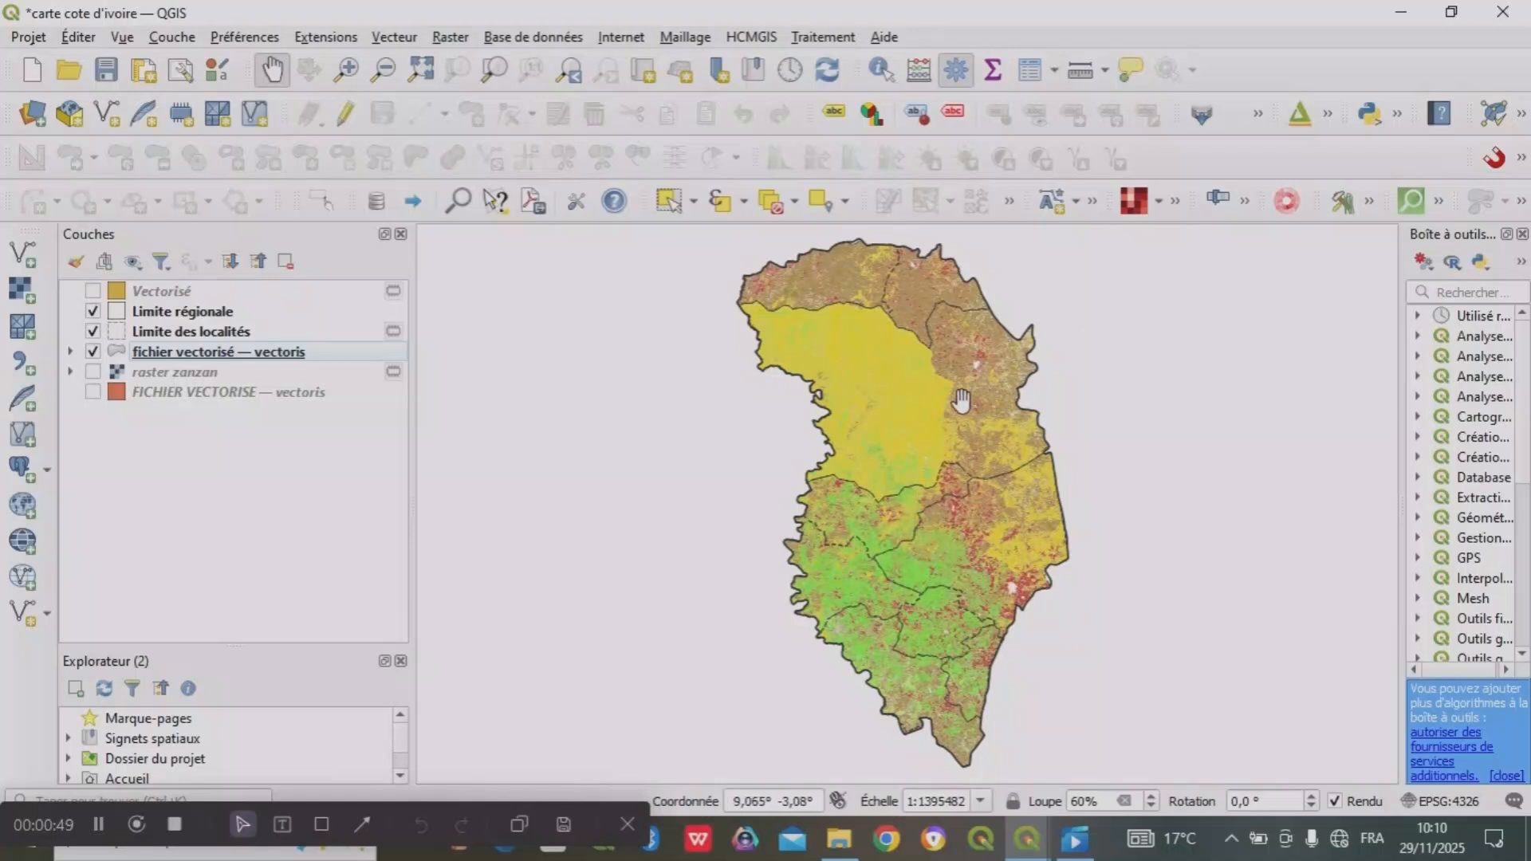
- Create a new print layout titled "mise en page"
{"action": "left_click", "coordinate": [30, 37]}
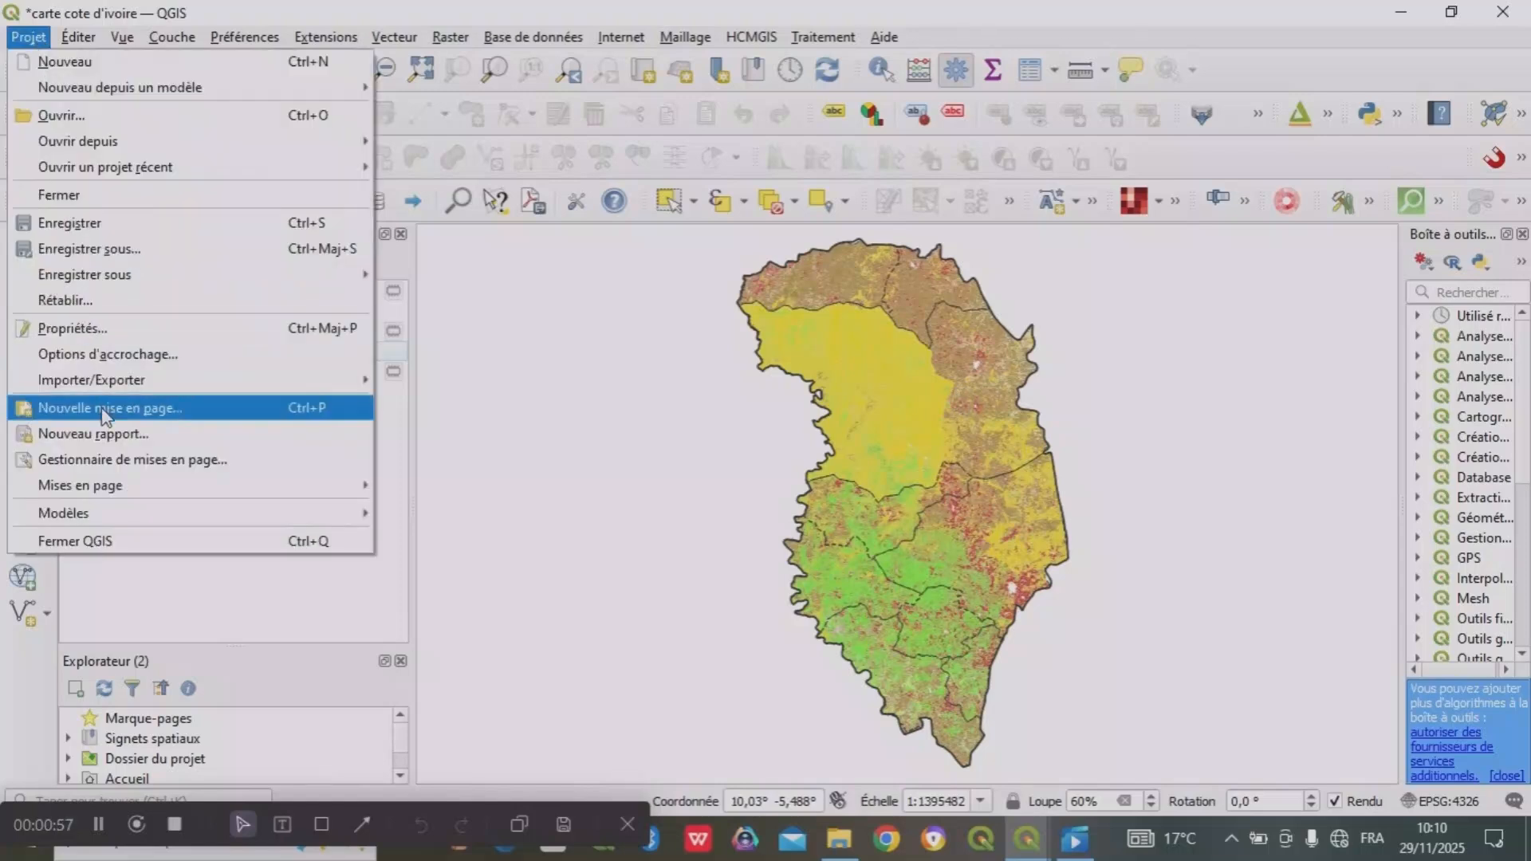
{"action": "left_click", "coordinate": [104, 411]}
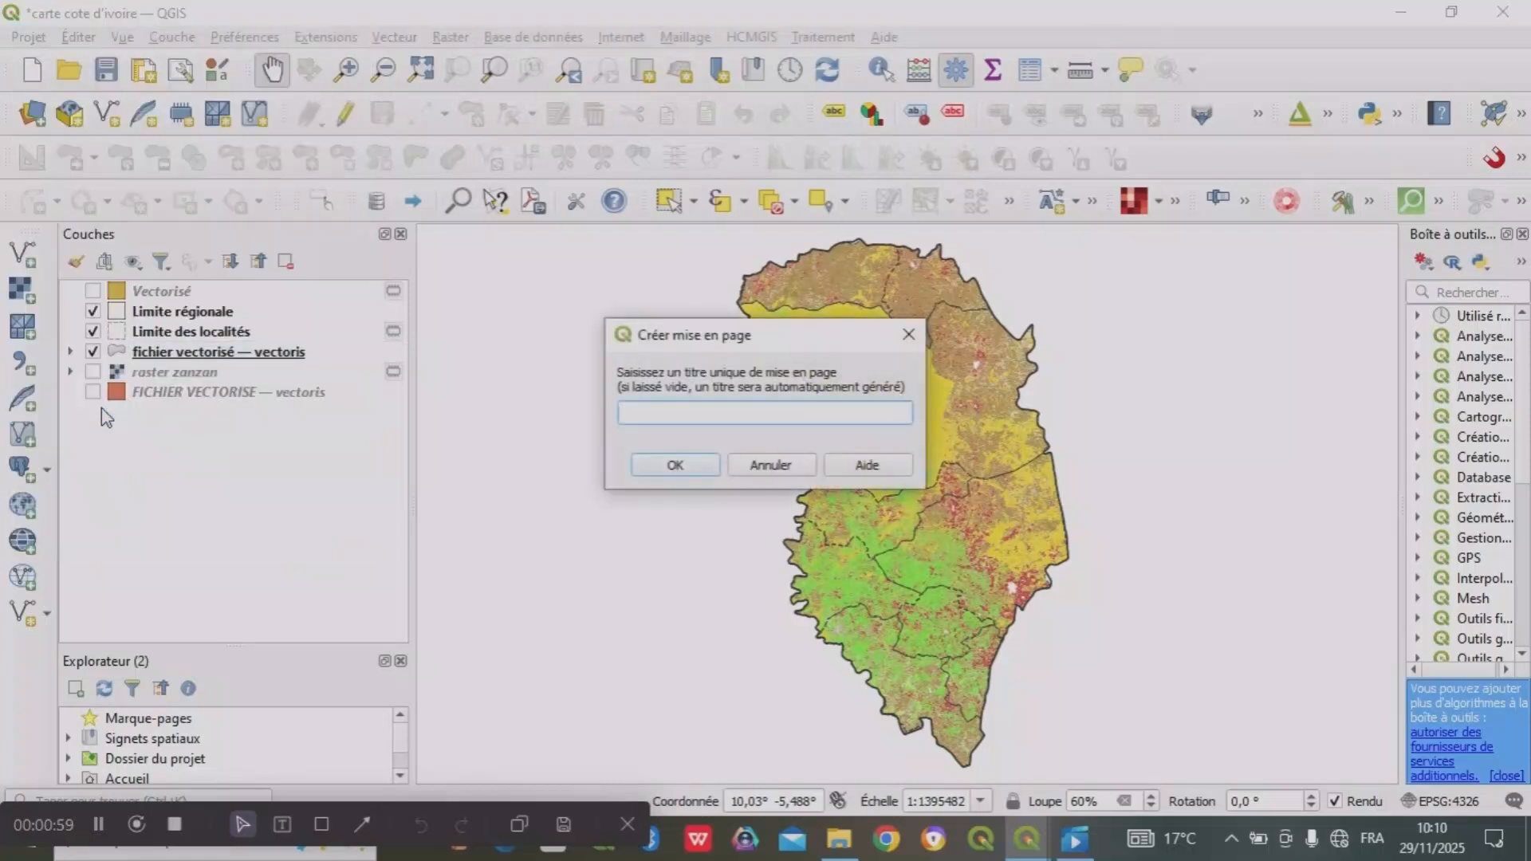
{"action": "type", "text": "mise en page"}
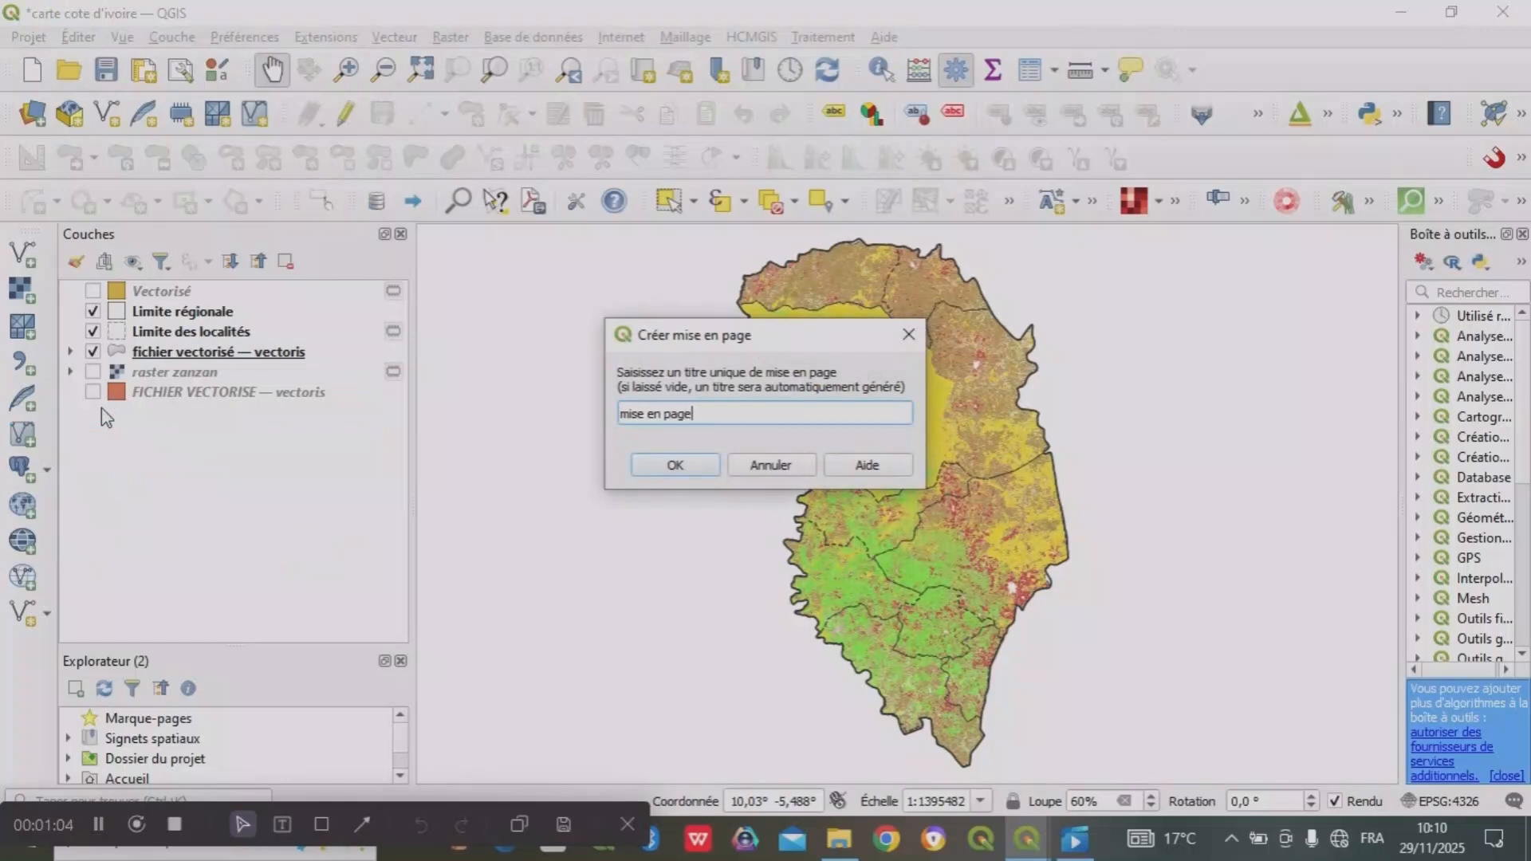
{"action": "left_click", "coordinate": [675, 465]}
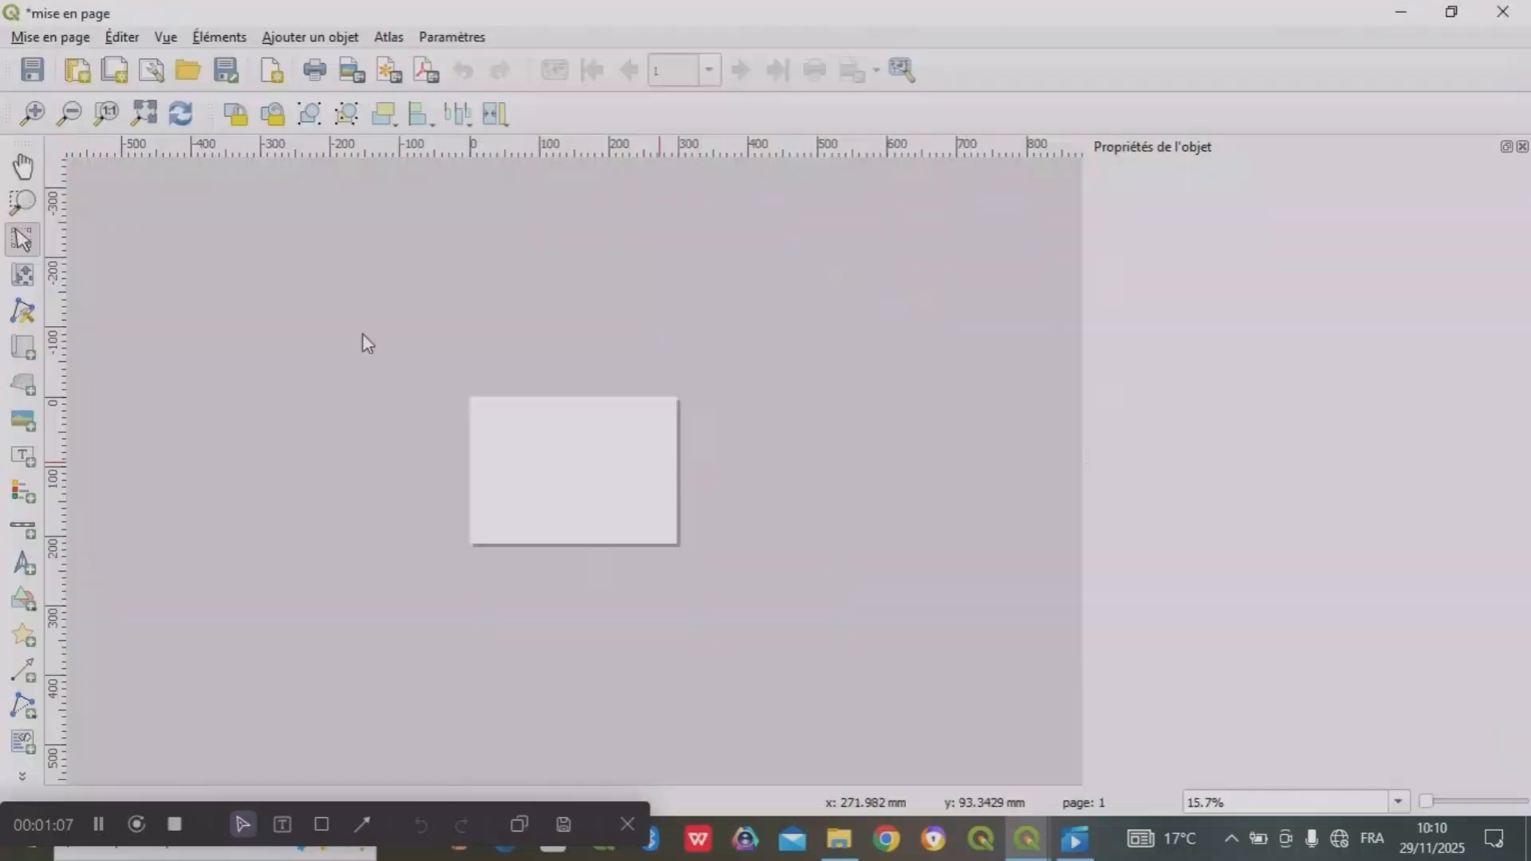
- Add a map to the layout that fills nearly the whole page, leaving a narrow margin on every side
{"action": "left_click", "coordinate": [146, 113]}
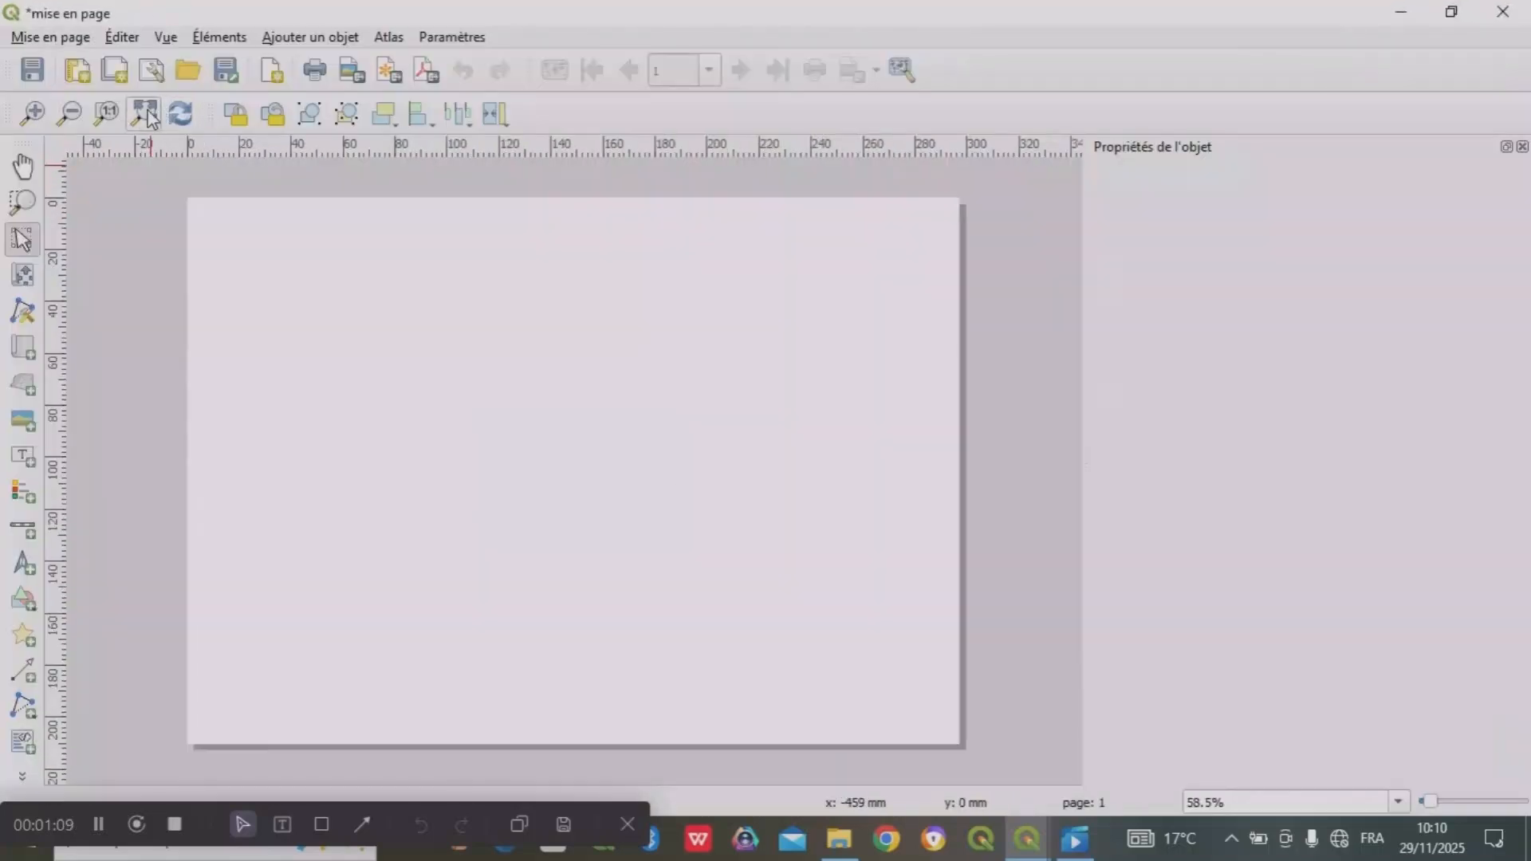
{"action": "left_click", "coordinate": [29, 353]}
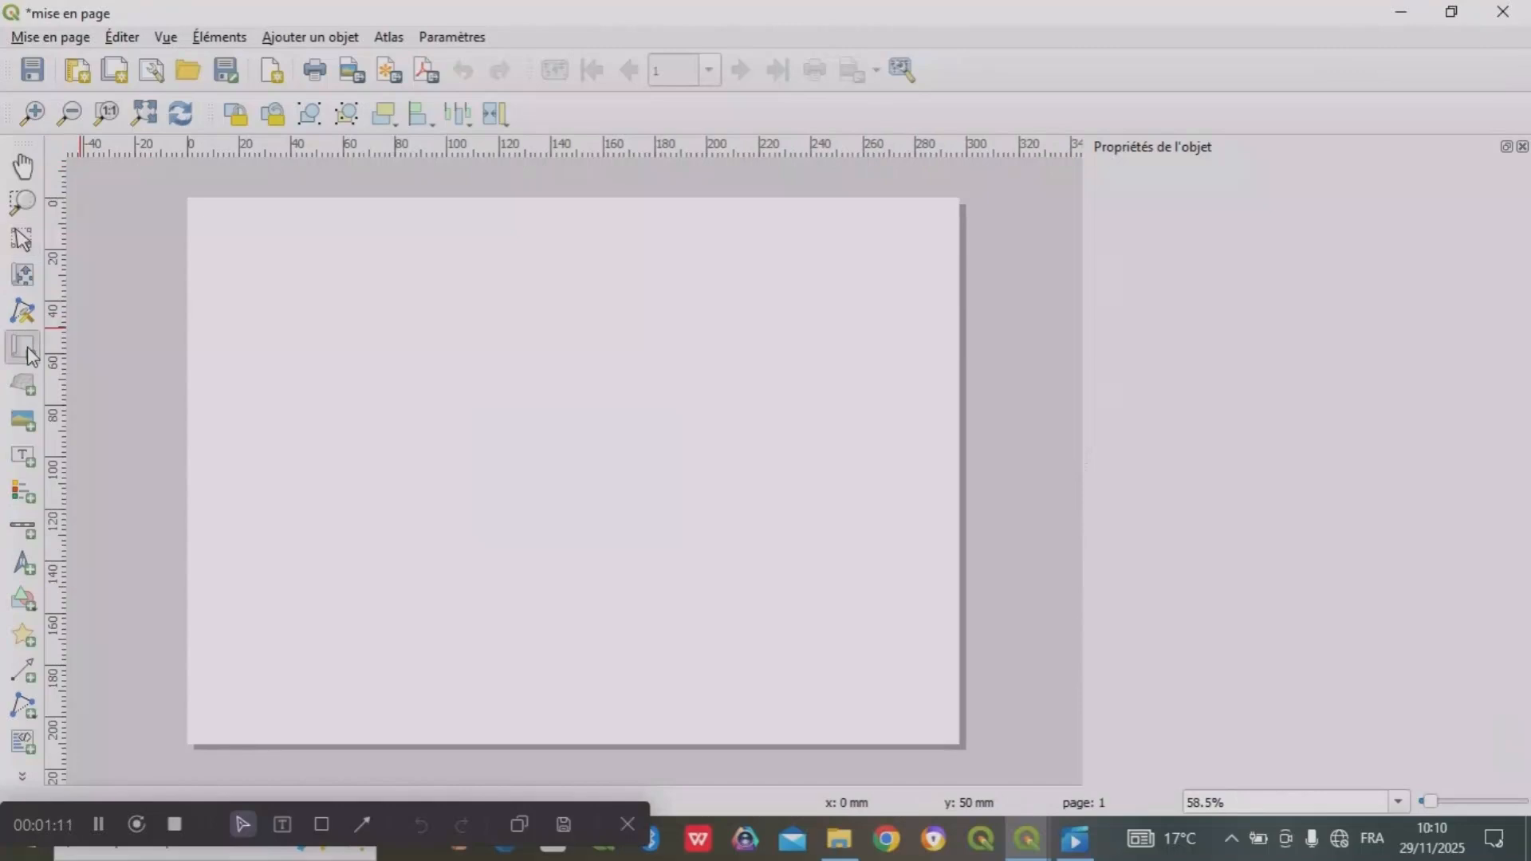
{"action": "left_click_drag", "start_coordinate": [205, 214], "coordinate": [942, 732]}
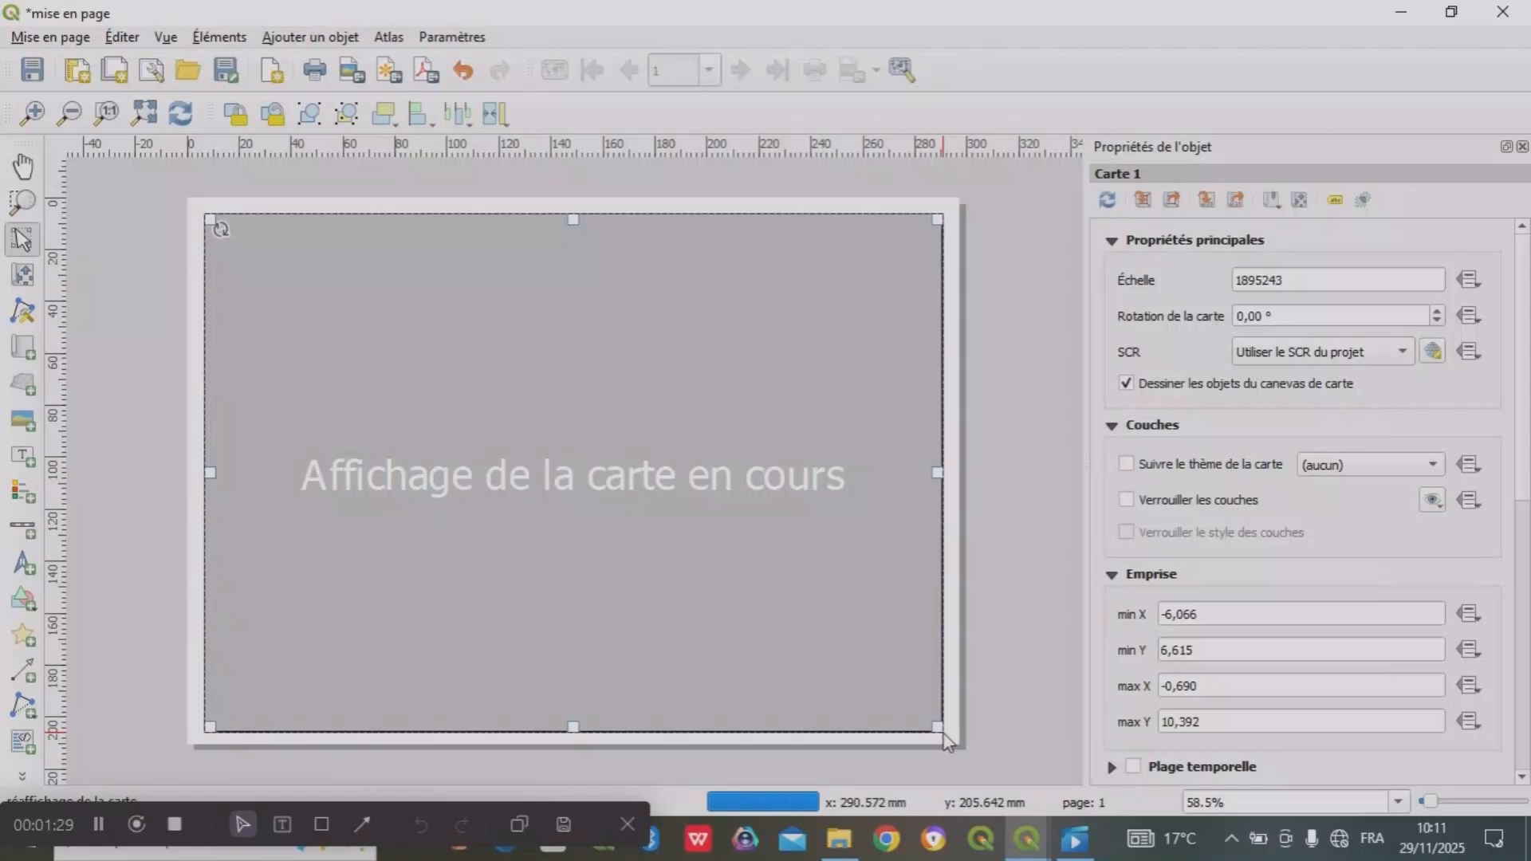
{"action": "left_click", "coordinate": [99, 823]}
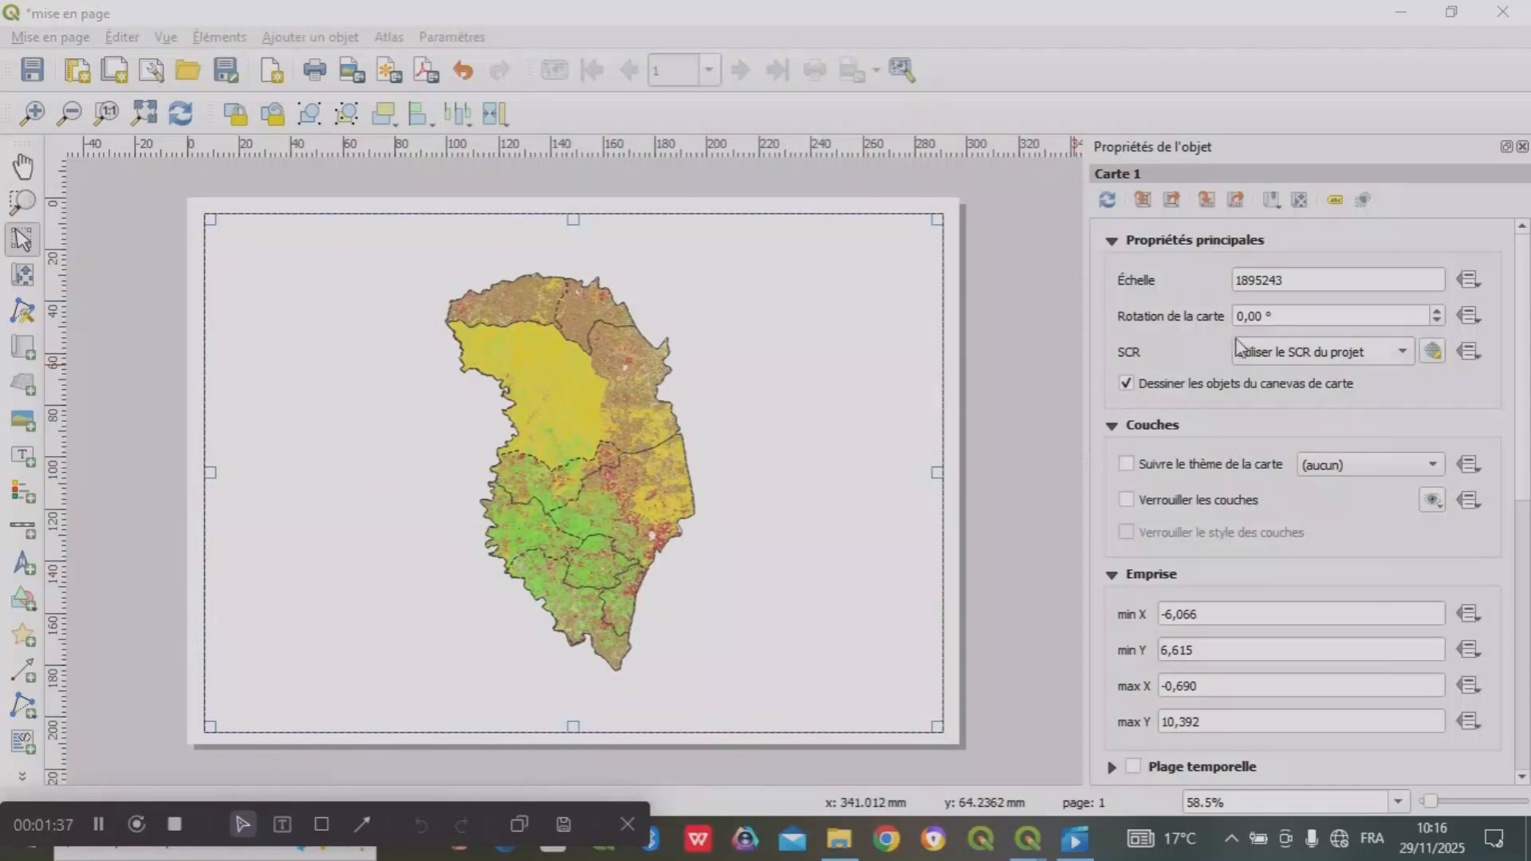
- Set the layout map's scale to 1695243
{"action": "left_click", "coordinate": [1252, 281]}
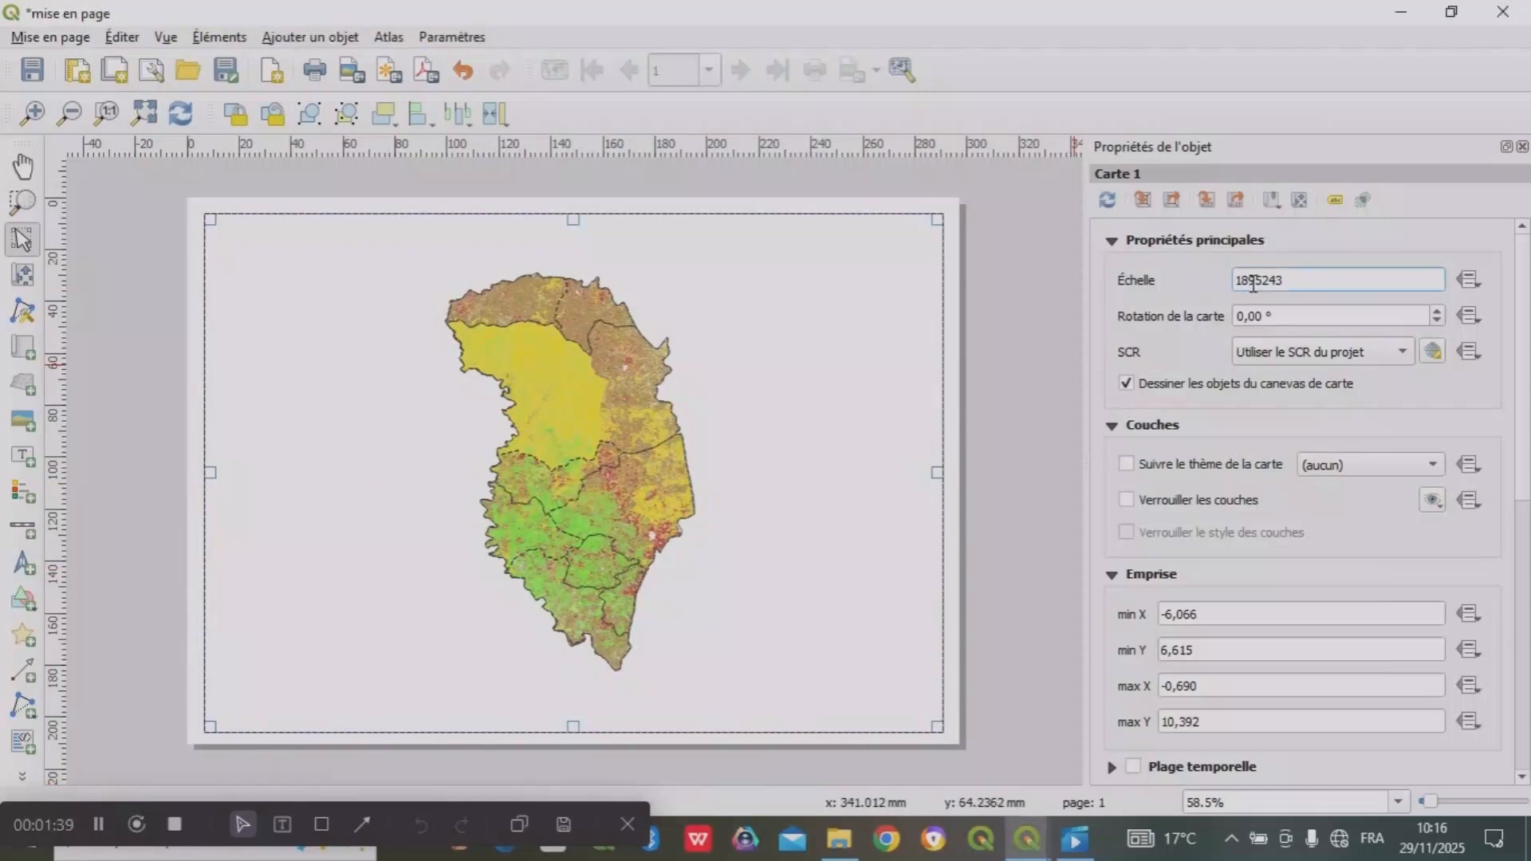
{"action": "key", "text": "BackSpace"}
{"action": "type", "text": "6"}
{"action": "key", "text": "Return"}
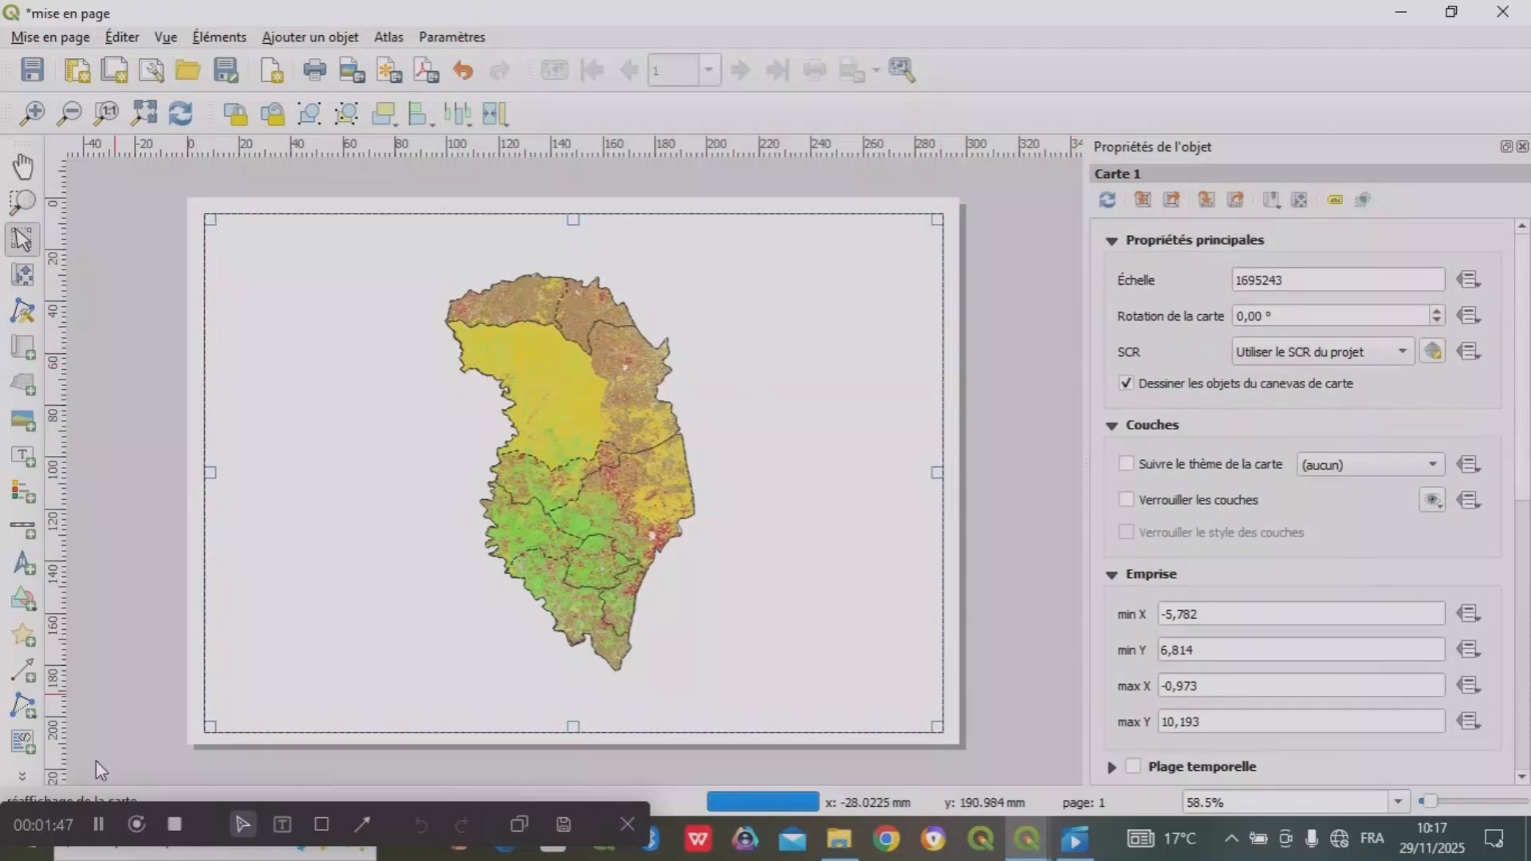
{"action": "left_click", "coordinate": [99, 821]}
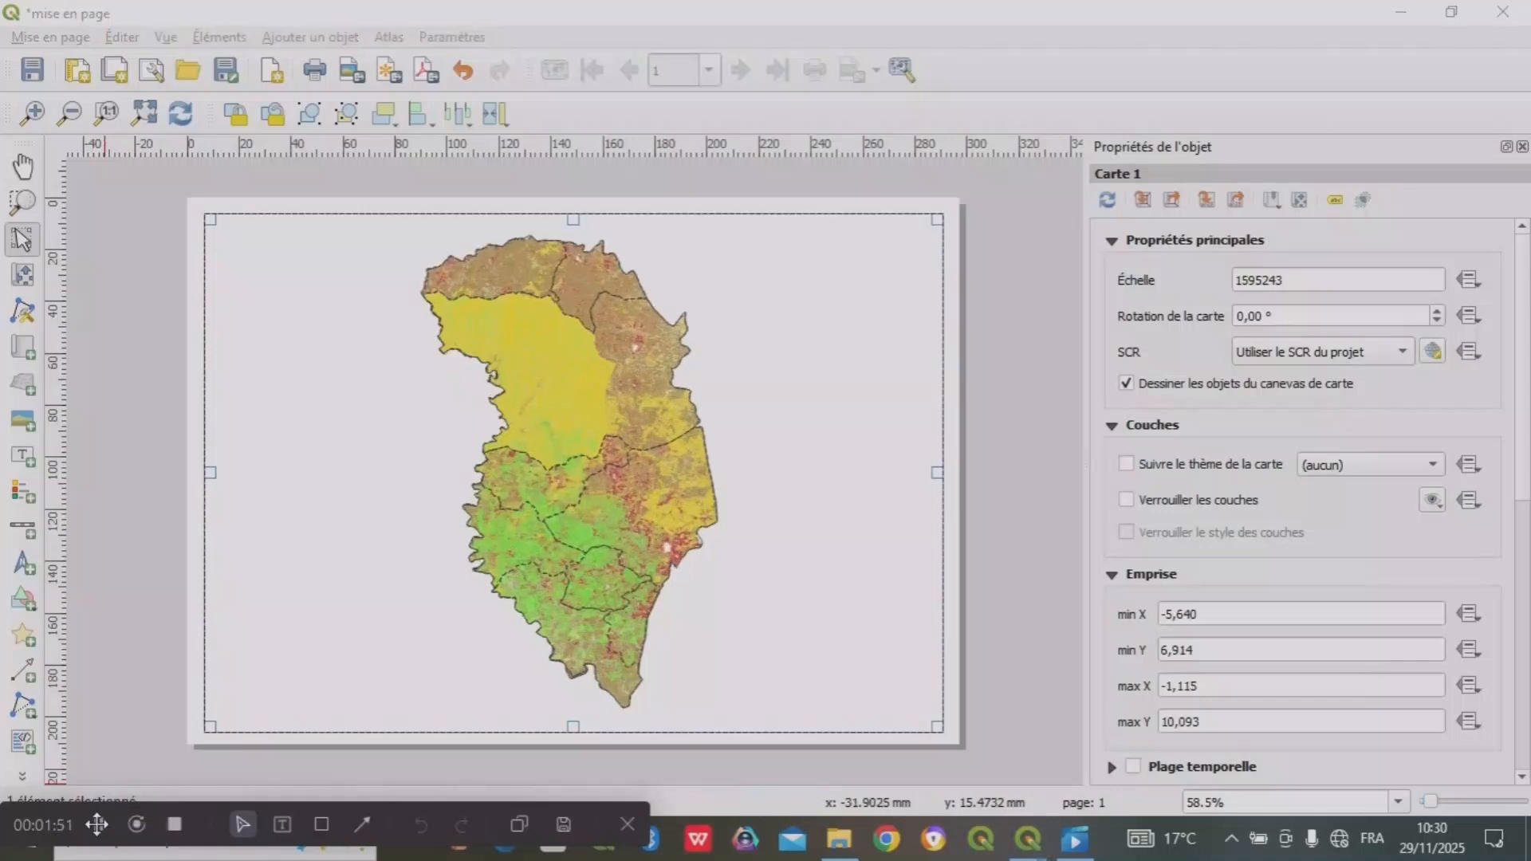
- Shift the map content to the right within its frame, leaving free space on the page's left side
{"action": "left_click", "coordinate": [1367, 201]}
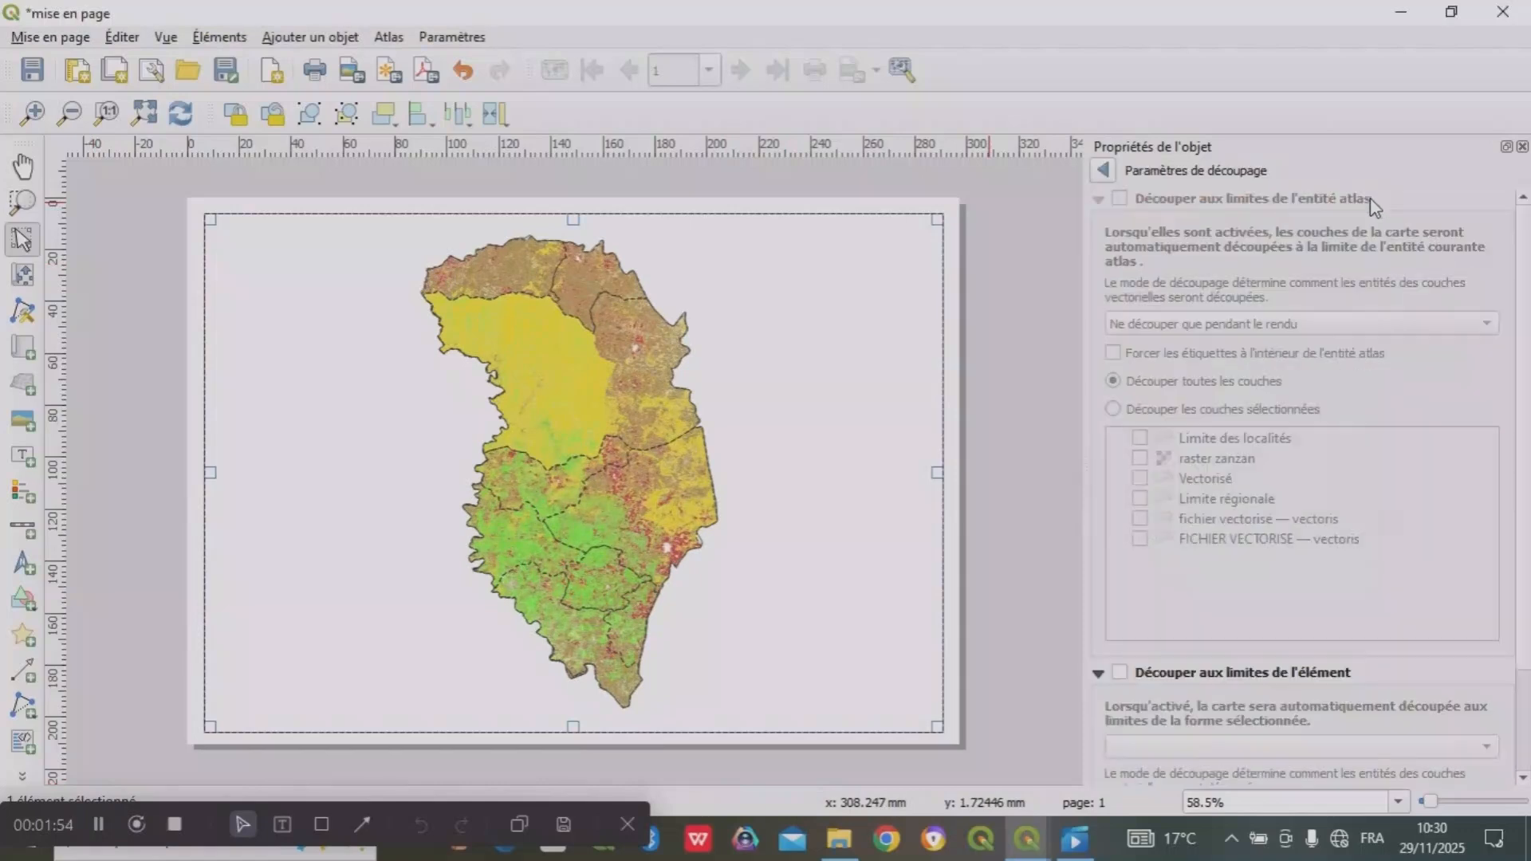
{"action": "left_click", "coordinate": [1104, 171]}
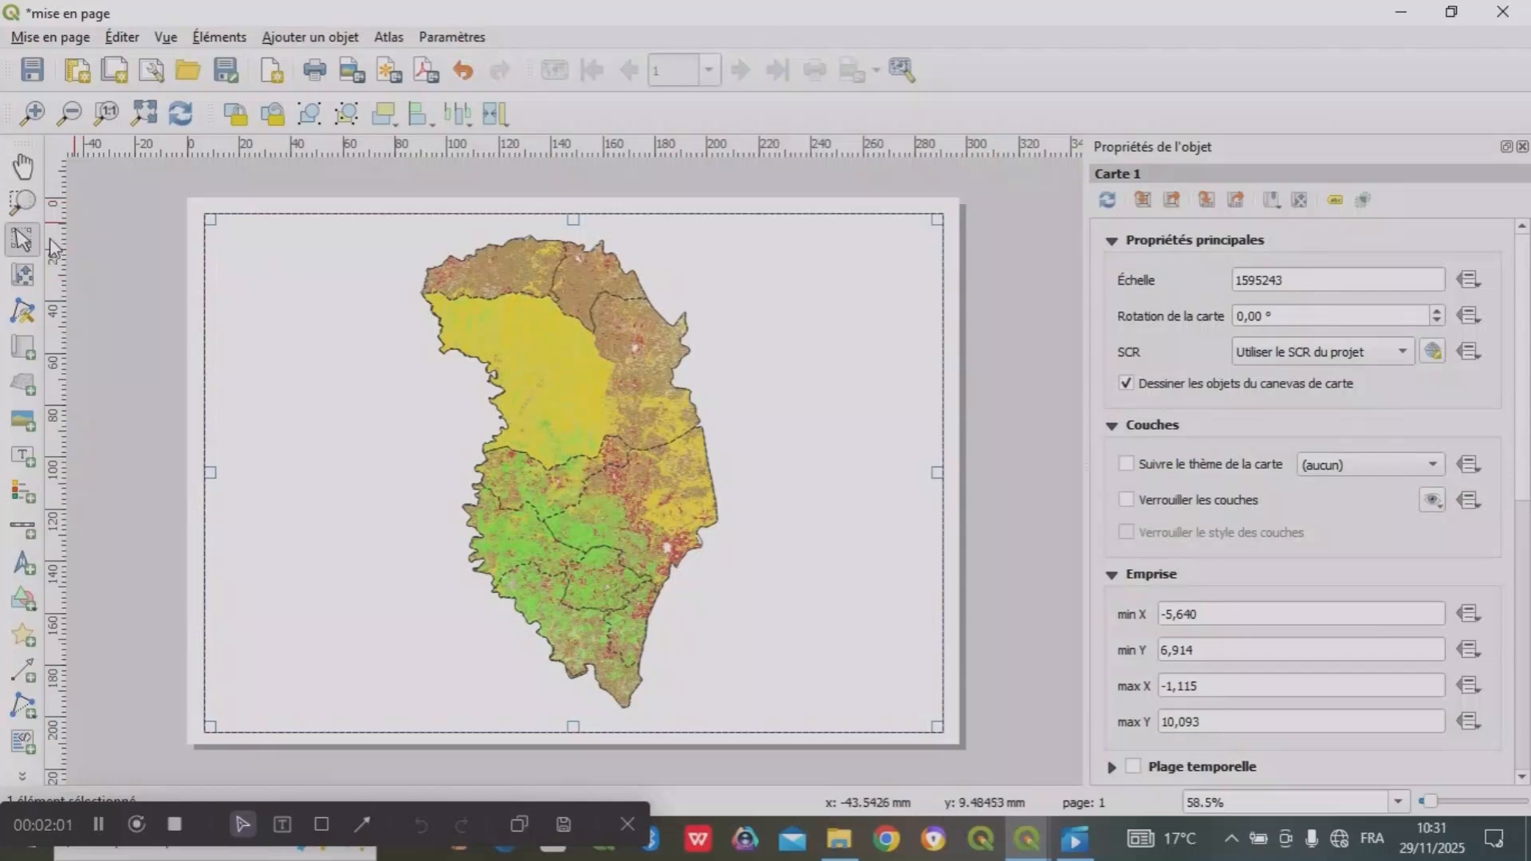
{"action": "left_click", "coordinate": [22, 275]}
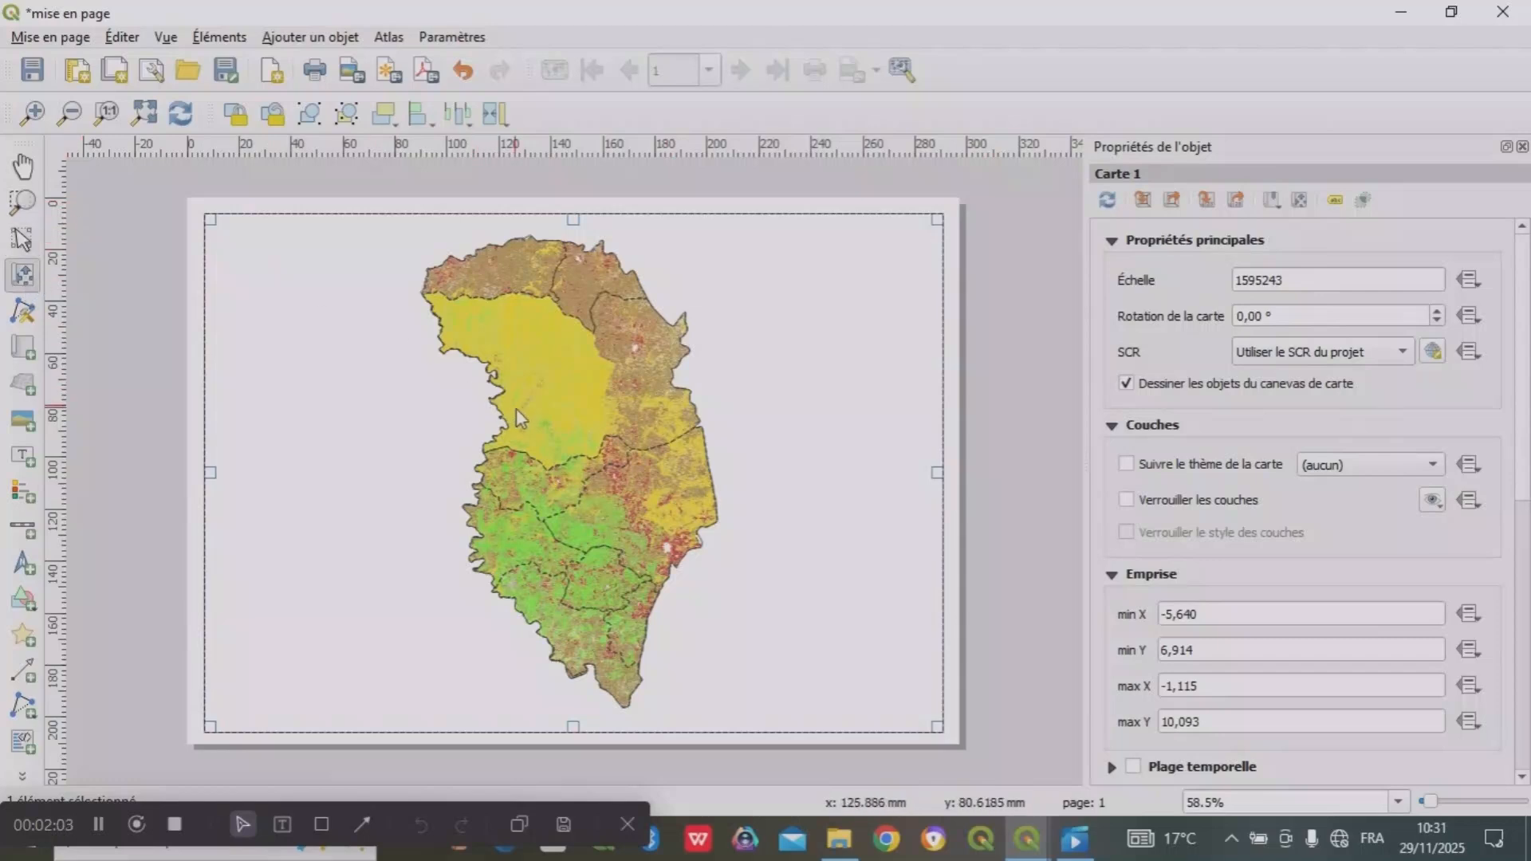
{"action": "left_click_drag", "start_coordinate": [524, 420], "coordinate": [588, 419]}
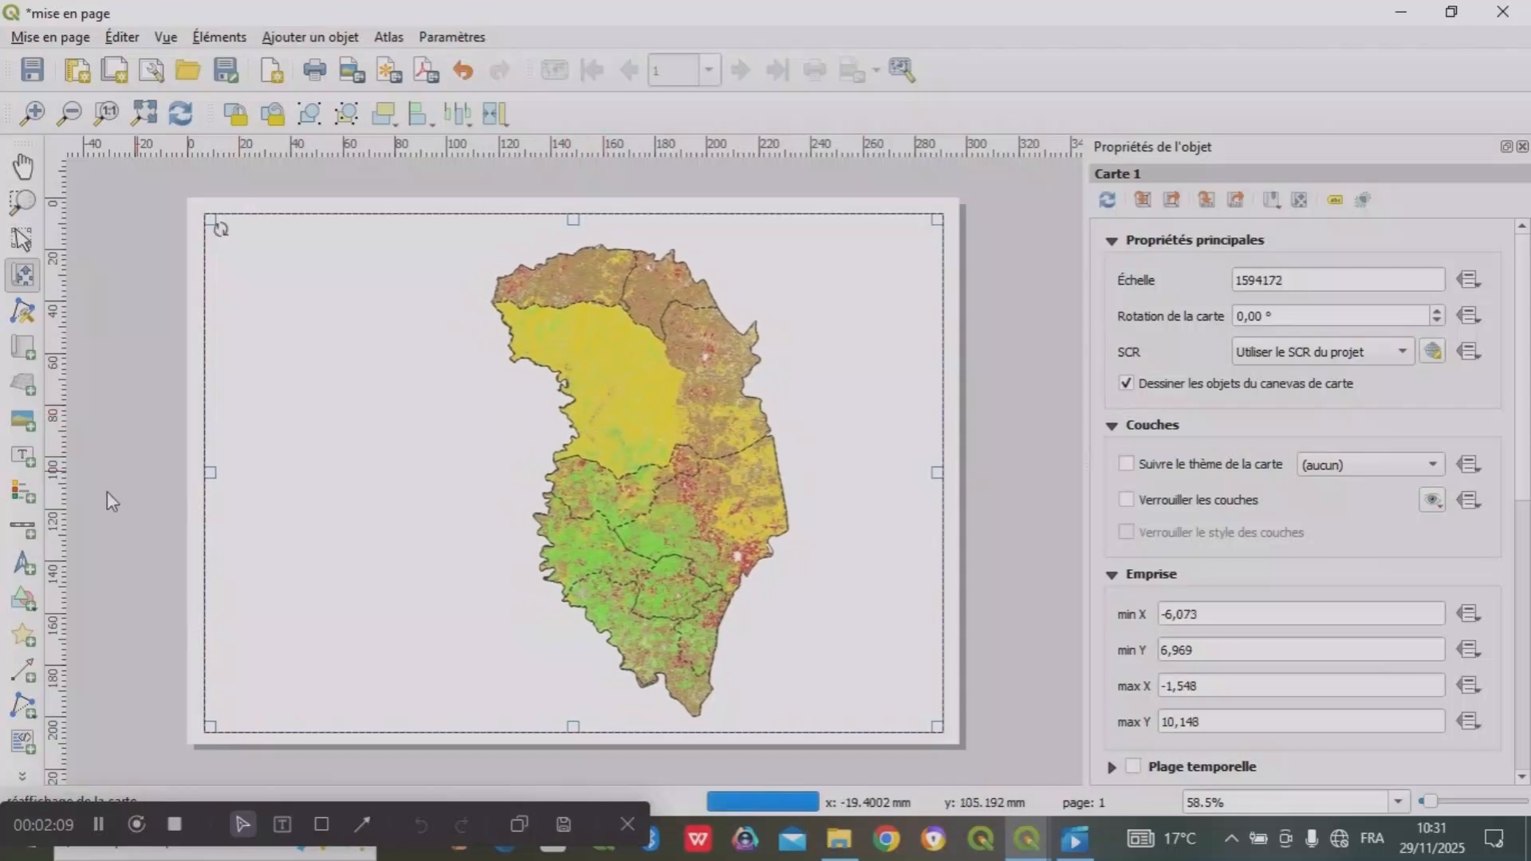
- Add a legend in the free space left of the mapped region and turn off its automatic updating
{"action": "left_click", "coordinate": [23, 494]}
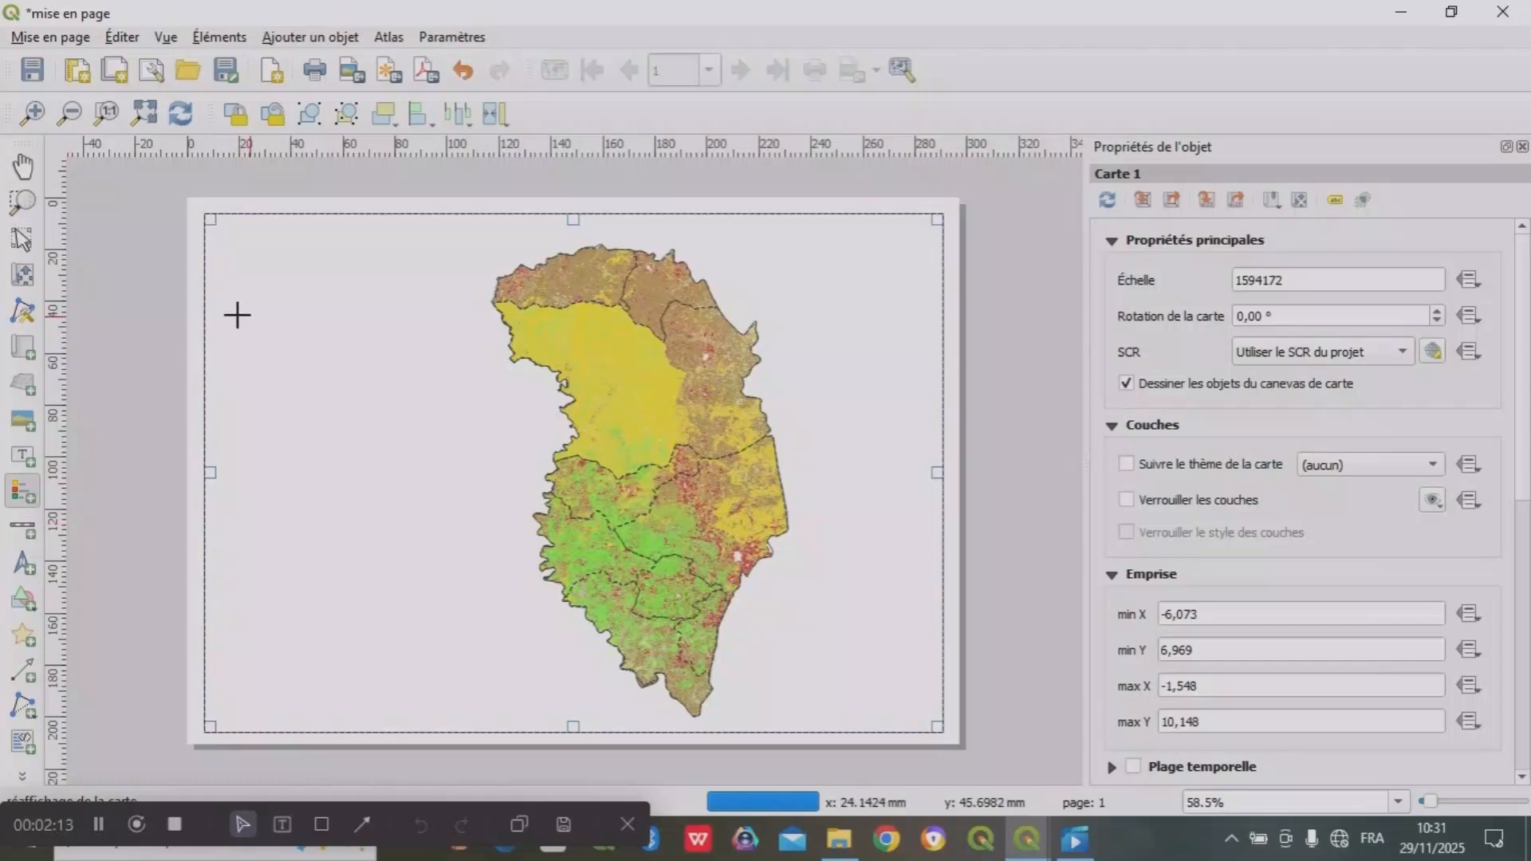
{"action": "left_click_drag", "start_coordinate": [219, 309], "coordinate": [483, 705]}
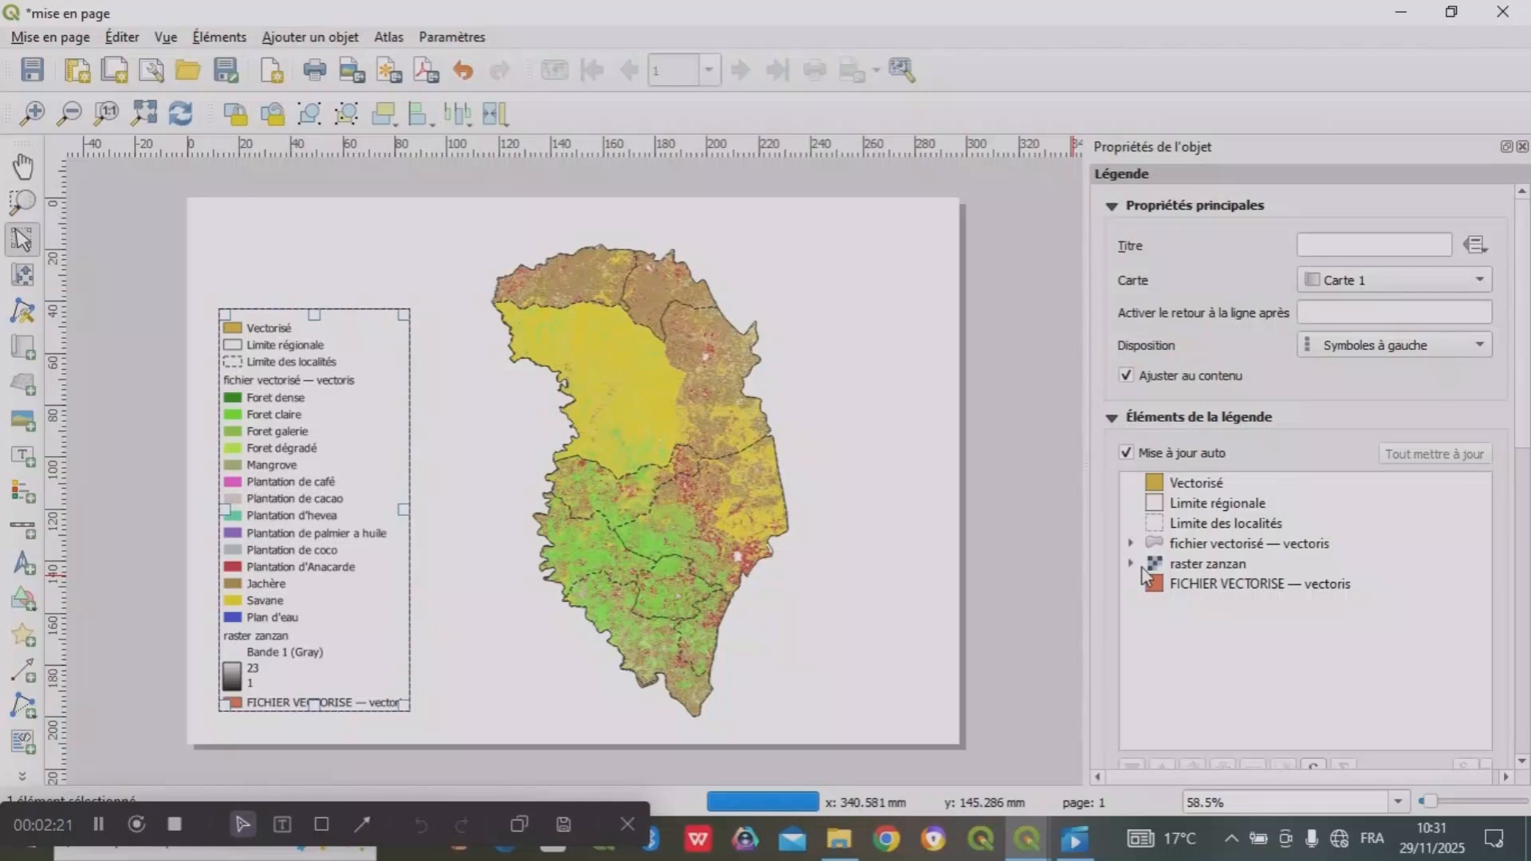
{"action": "left_click", "coordinate": [1126, 454]}
- Remove the Vectorisé, FICHIER VECTORISE — vectoris and raster zanzan entries from the legend
{"action": "left_click", "coordinate": [1220, 483]}
{"action": "right_click", "coordinate": [1222, 484]}
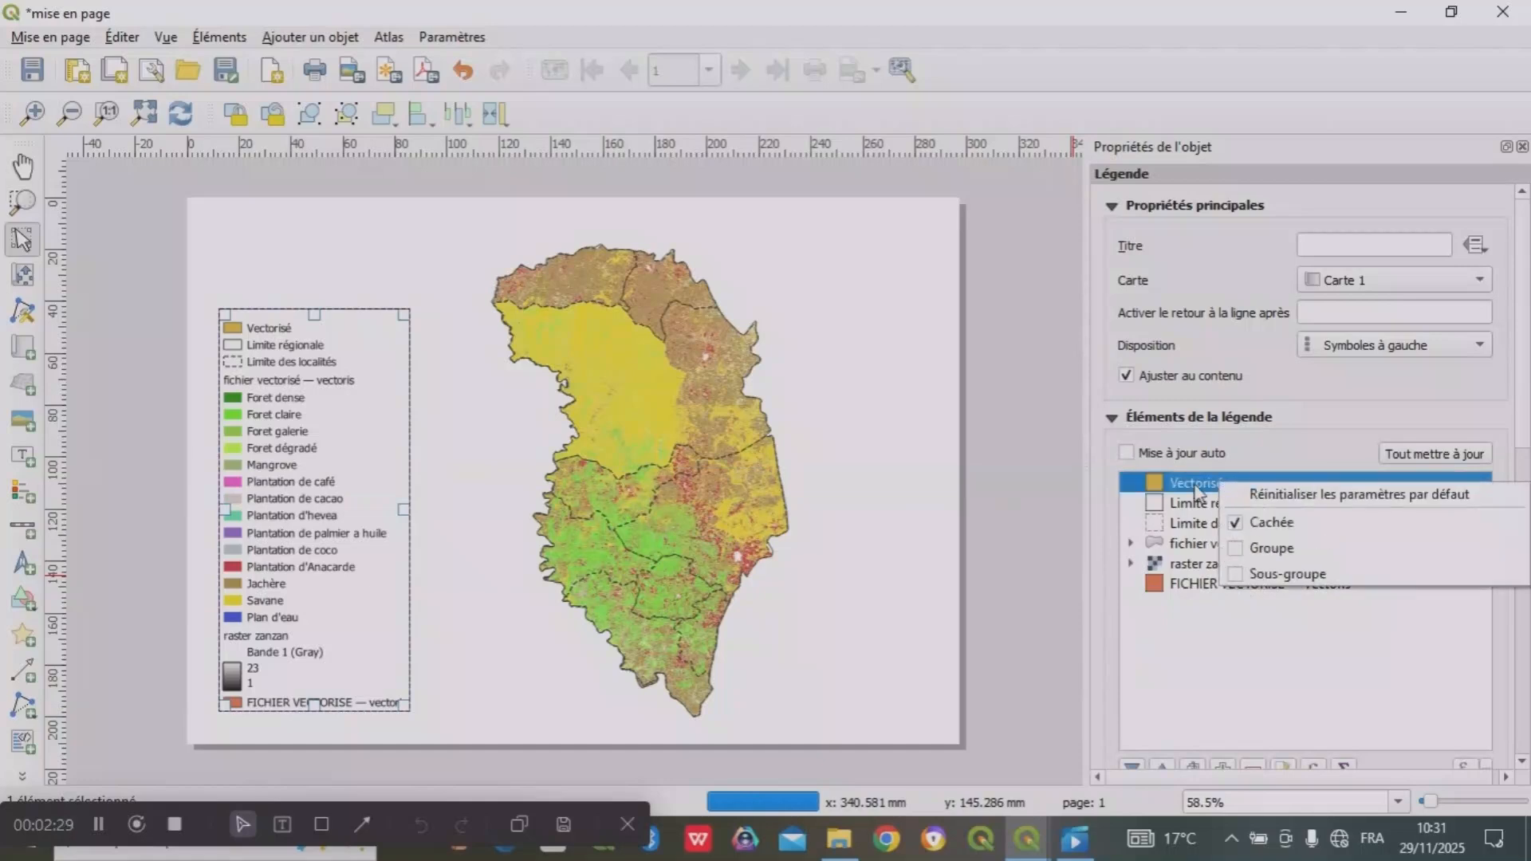
{"action": "left_click", "coordinate": [1195, 486]}
{"action": "scroll", "coordinate": [1308, 558], "scroll_direction": "down", "scroll_amount": 3}
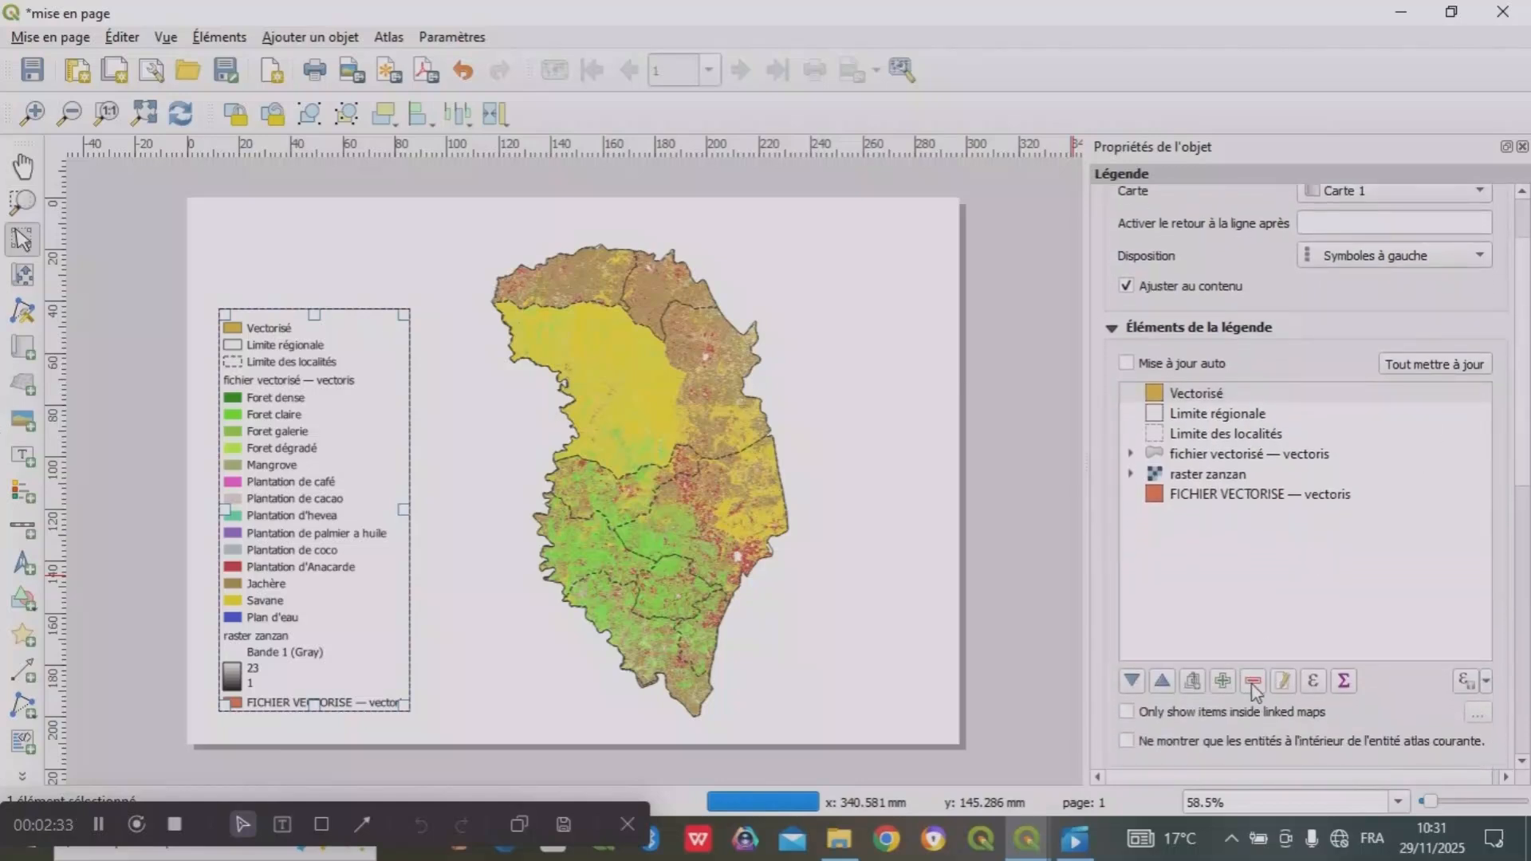
{"action": "left_click", "coordinate": [1253, 682]}
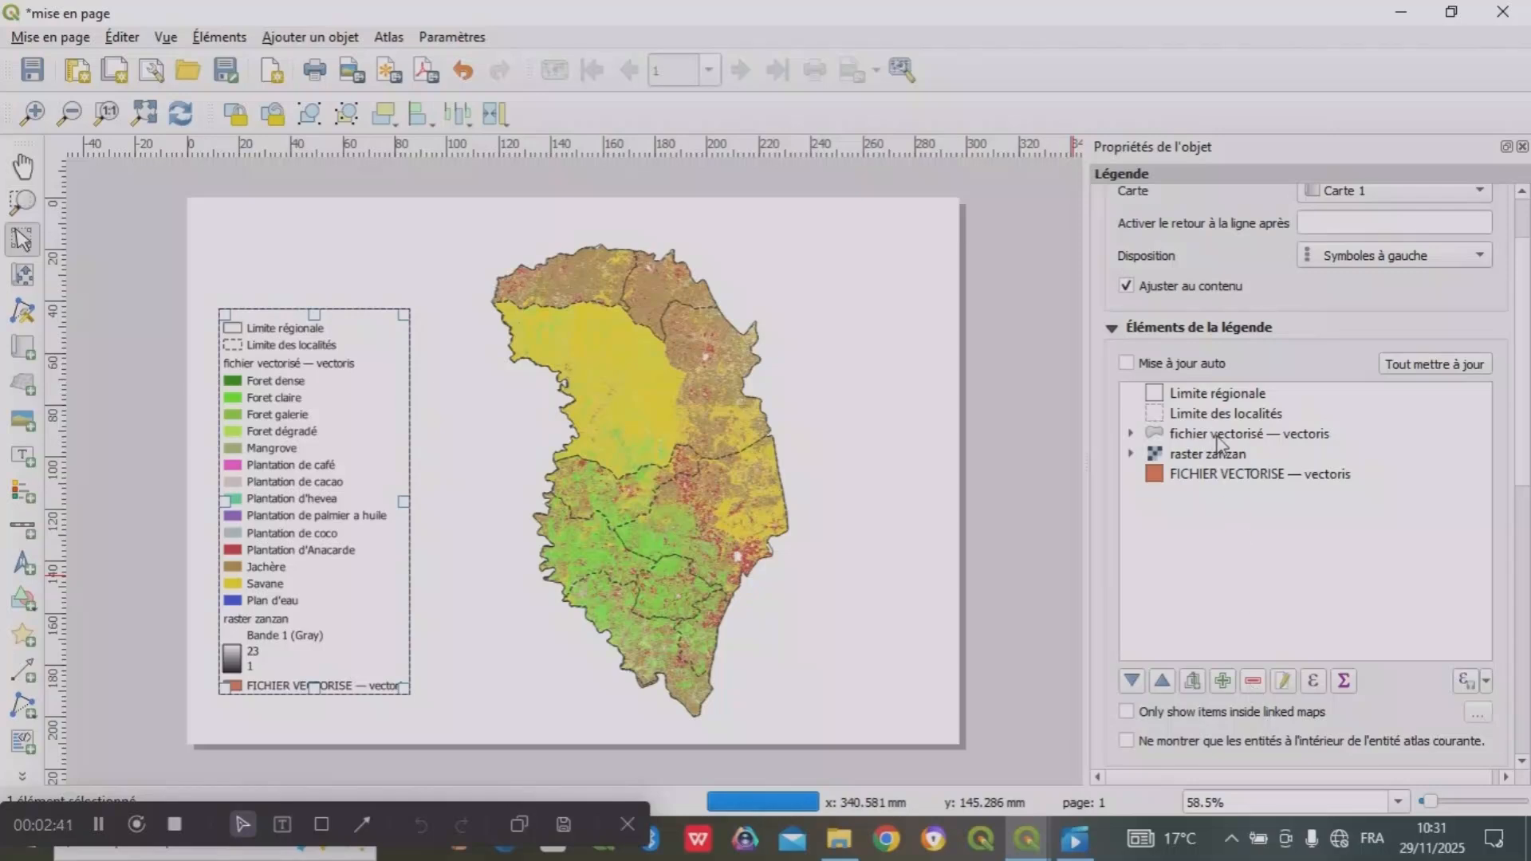
{"action": "left_click", "coordinate": [1206, 476]}
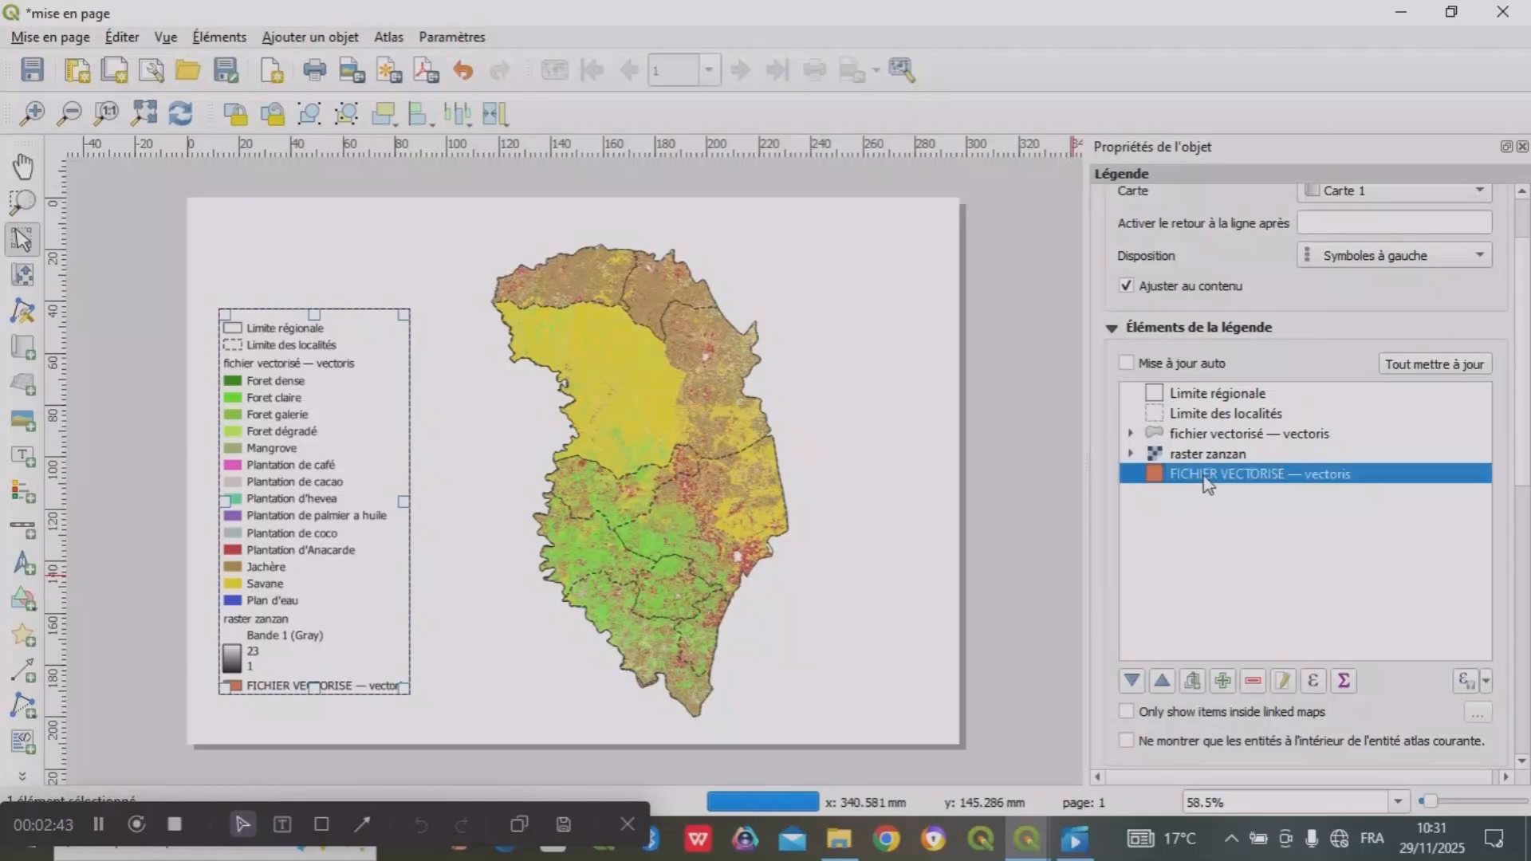
{"action": "left_click", "coordinate": [1252, 681]}
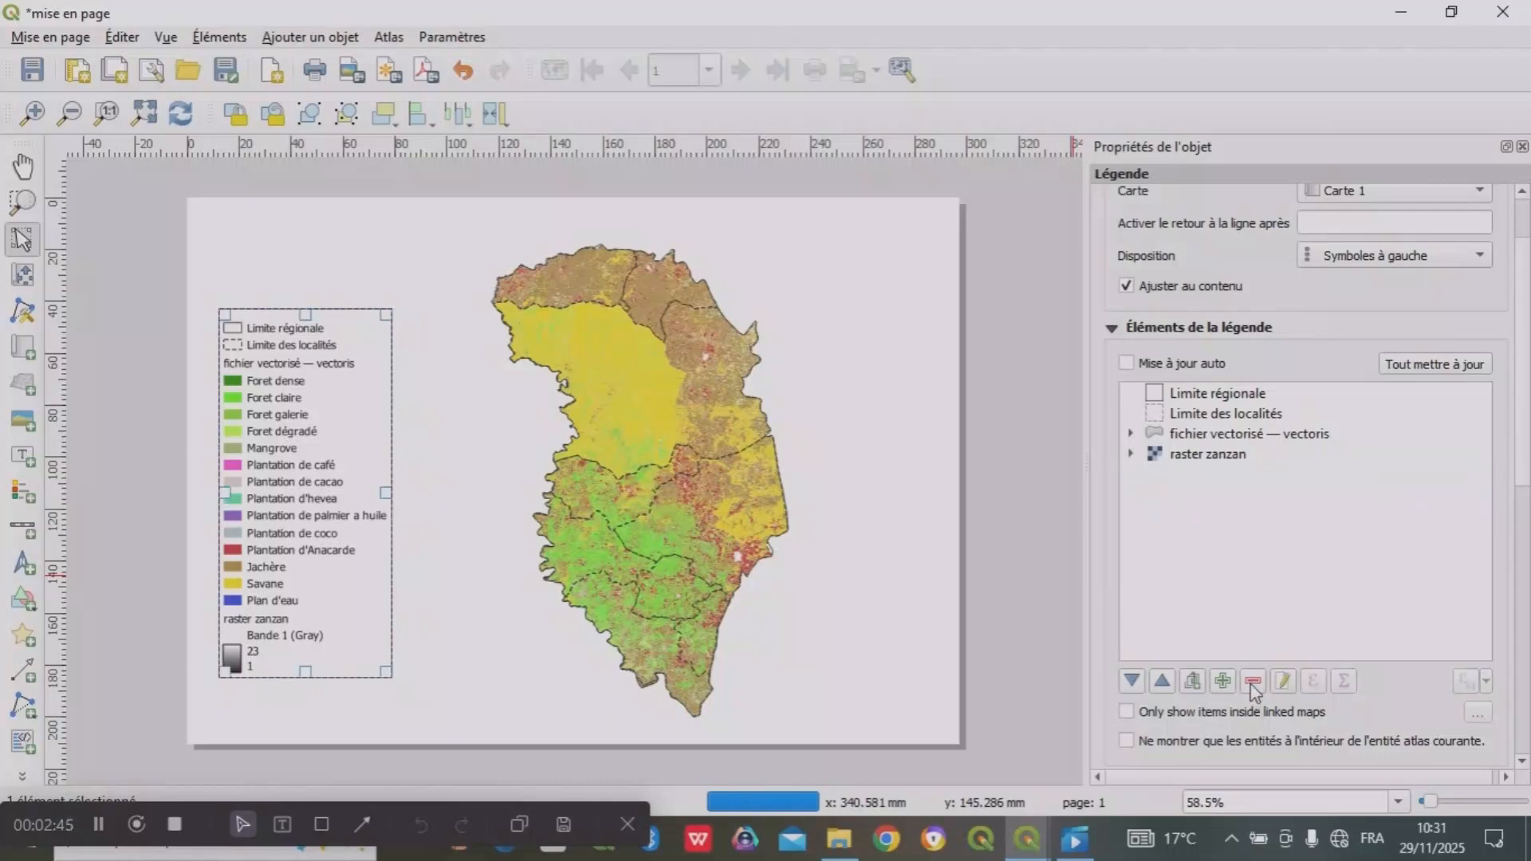
{"action": "left_click", "coordinate": [1191, 461]}
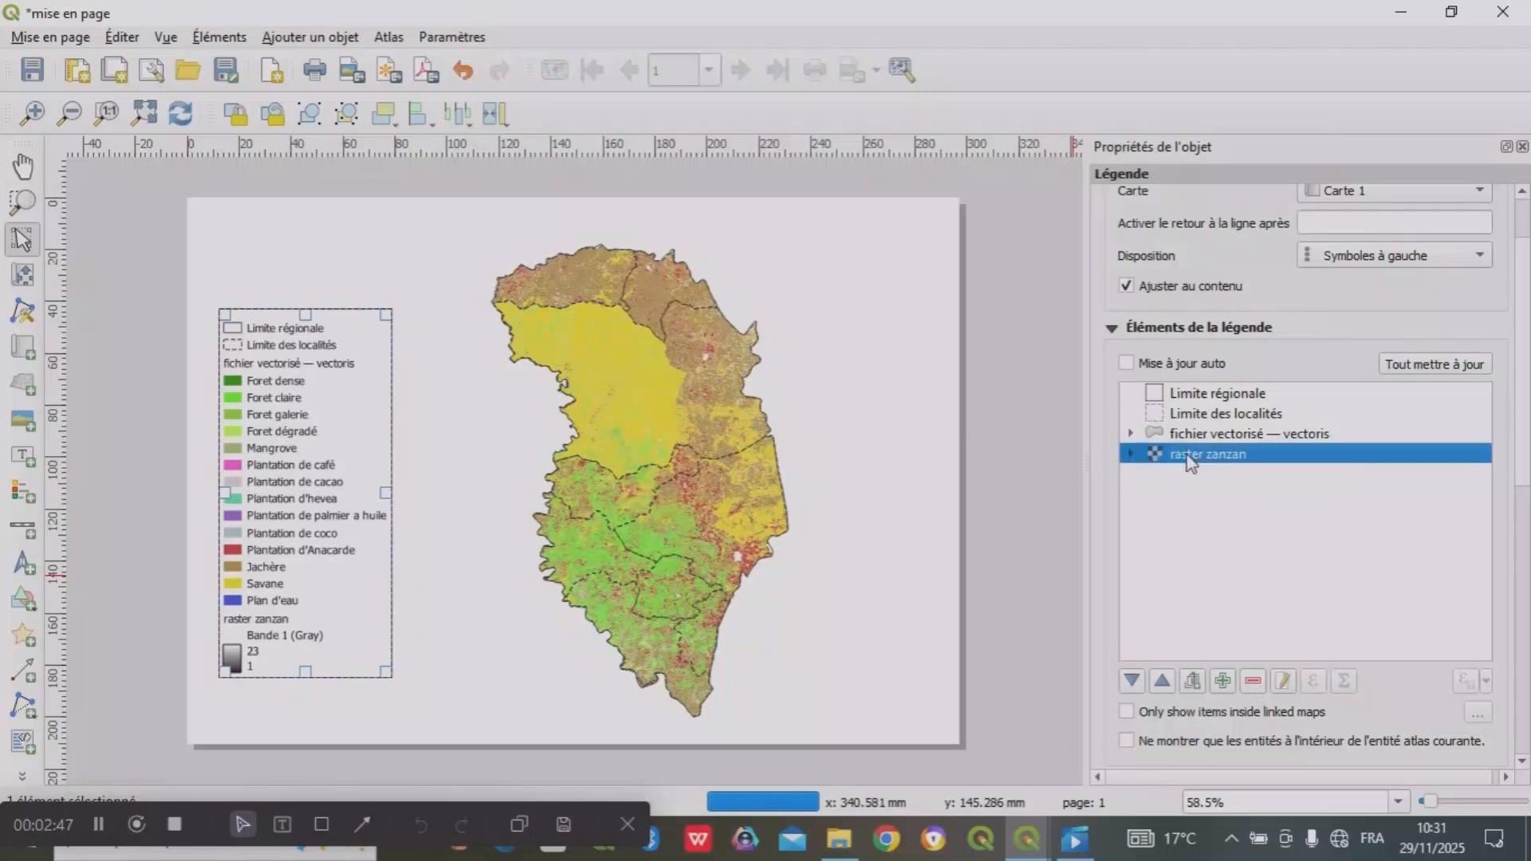
{"action": "left_click", "coordinate": [1253, 682]}
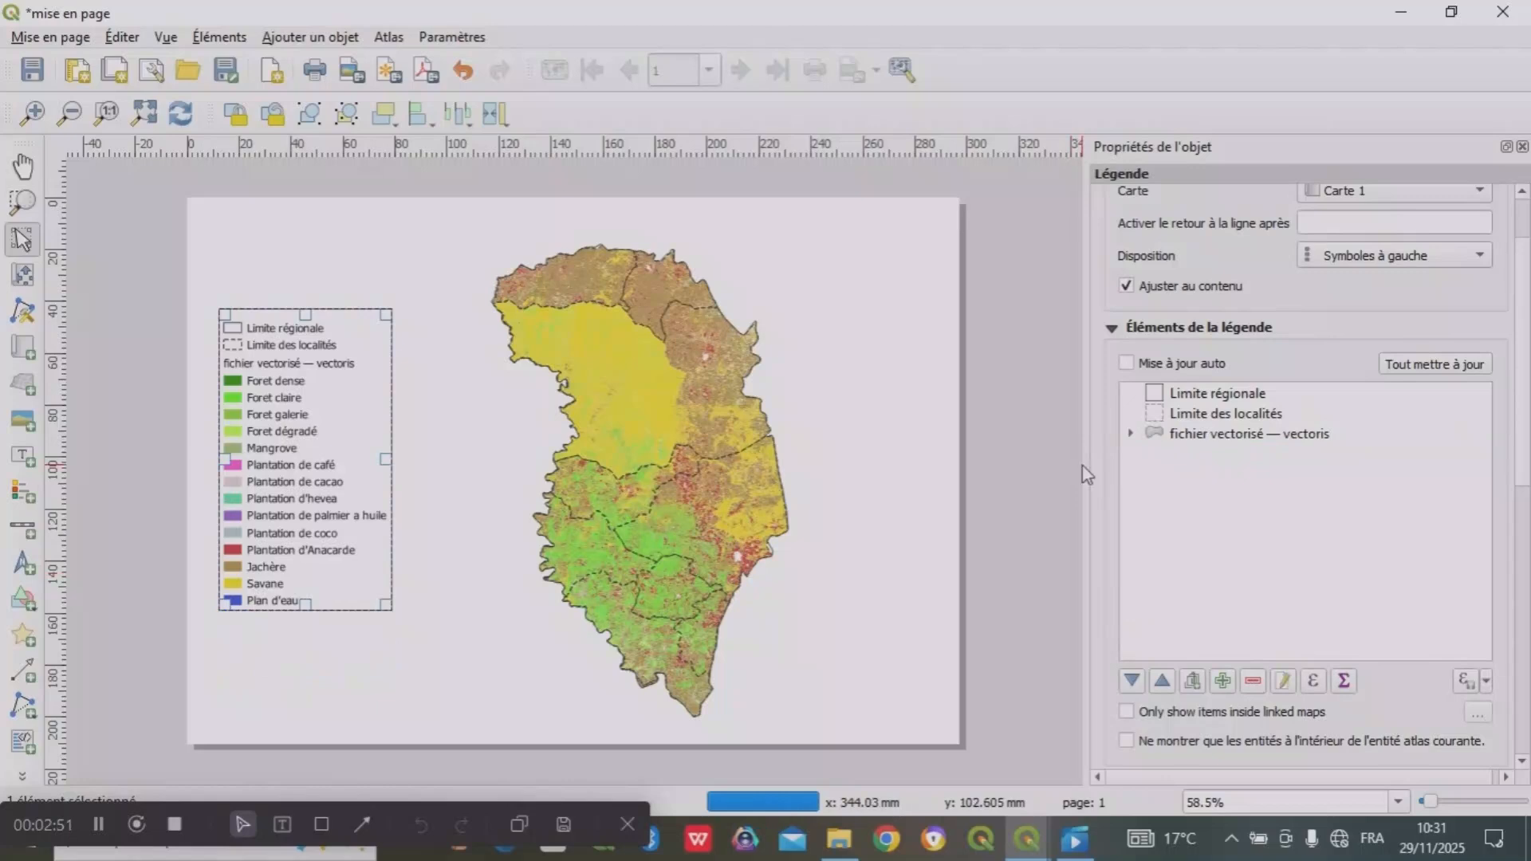
- Rename the legend's fichier vectorisé — vectoris heading to Végétations et cultures
{"action": "left_click", "coordinate": [1131, 435]}
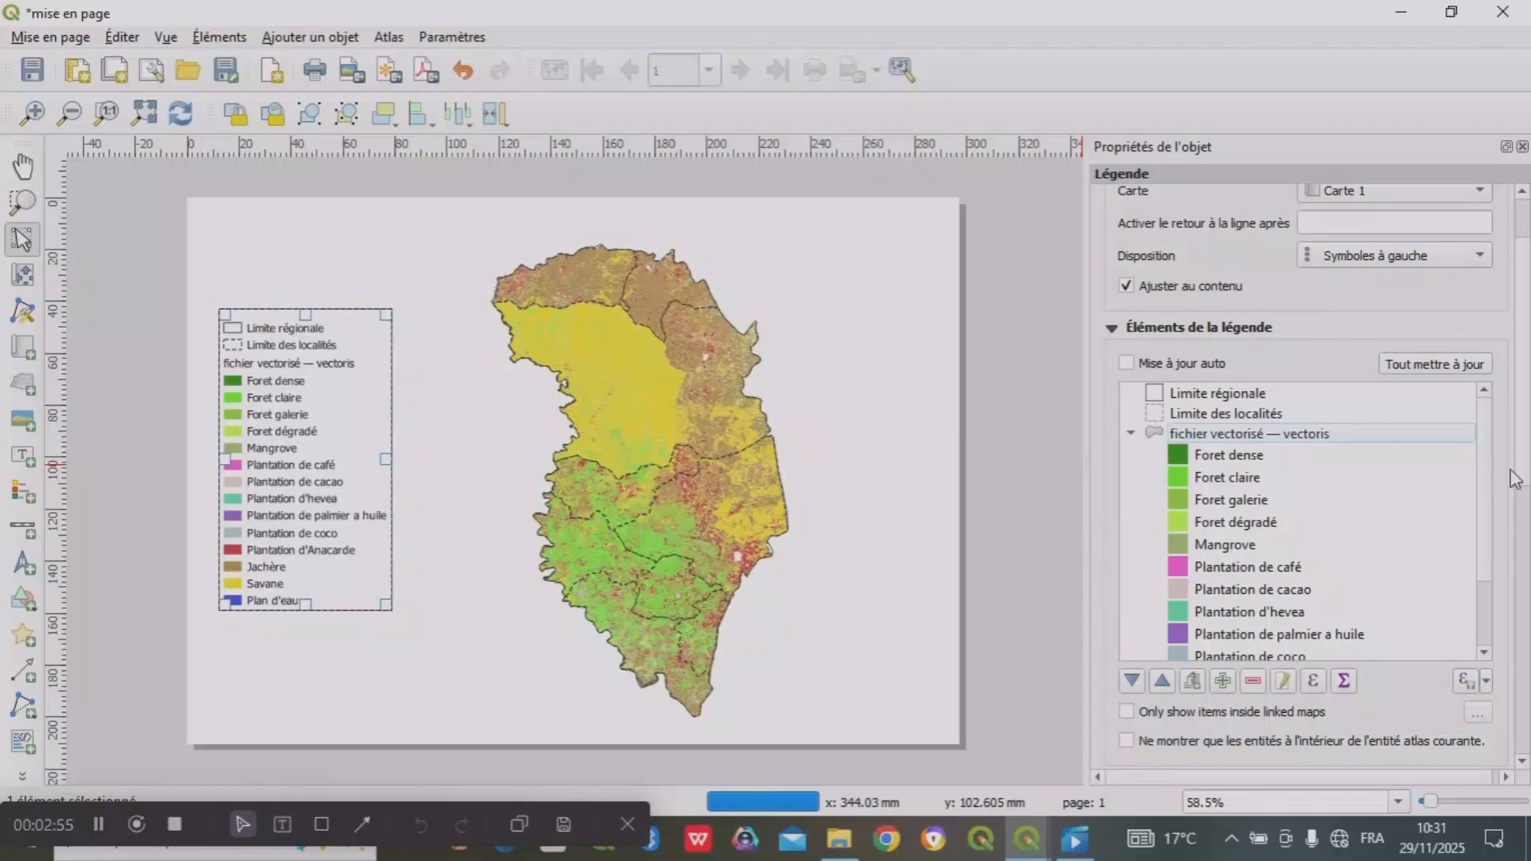
{"action": "scroll", "coordinate": [1480, 478], "scroll_direction": "down", "scroll_amount": 2}
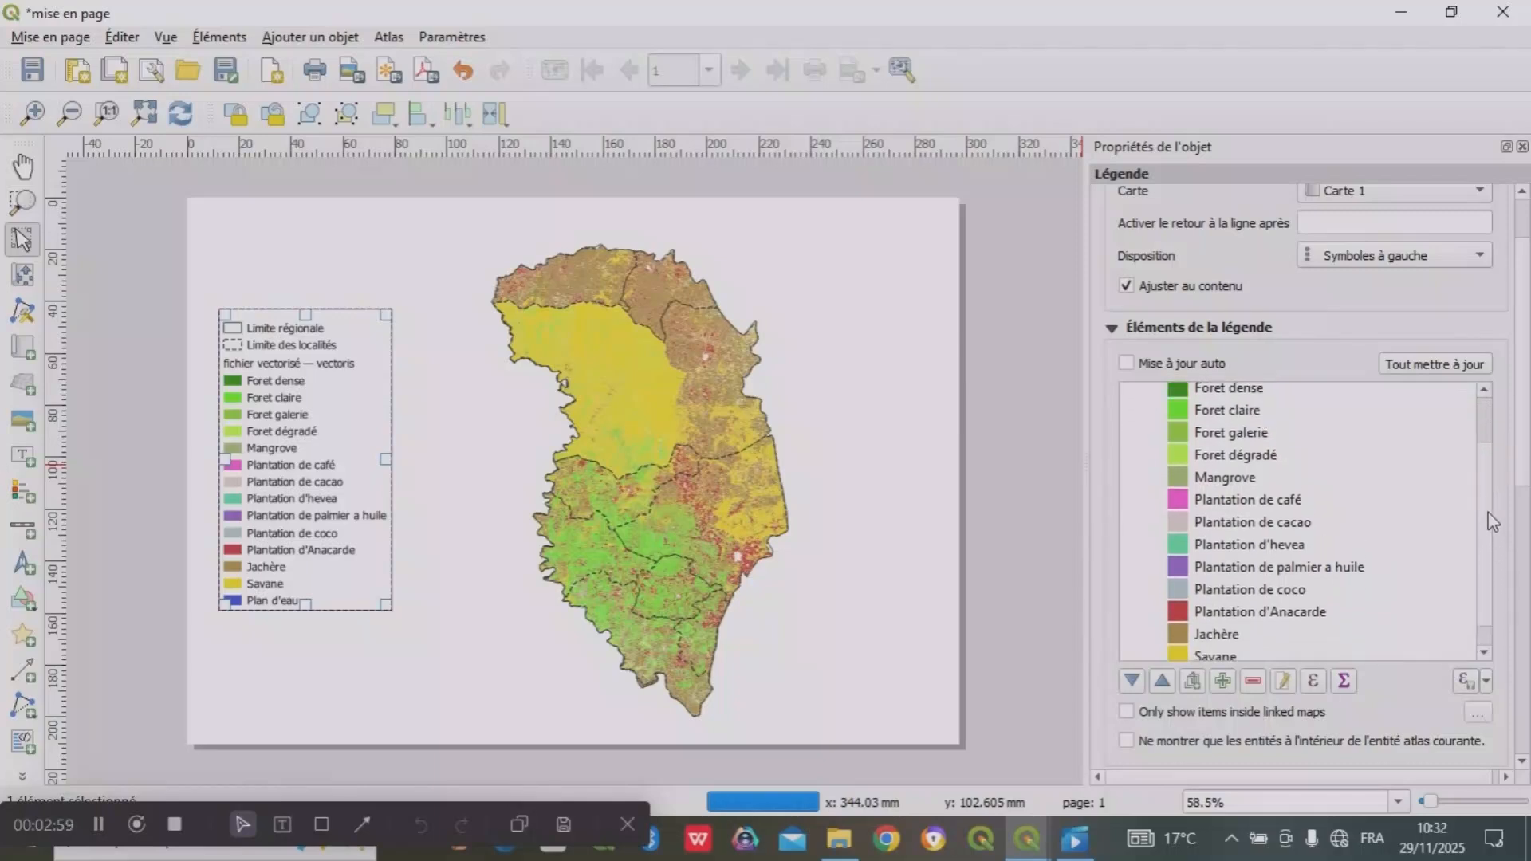
{"action": "scroll", "coordinate": [1496, 511], "scroll_direction": "up", "scroll_amount": 2}
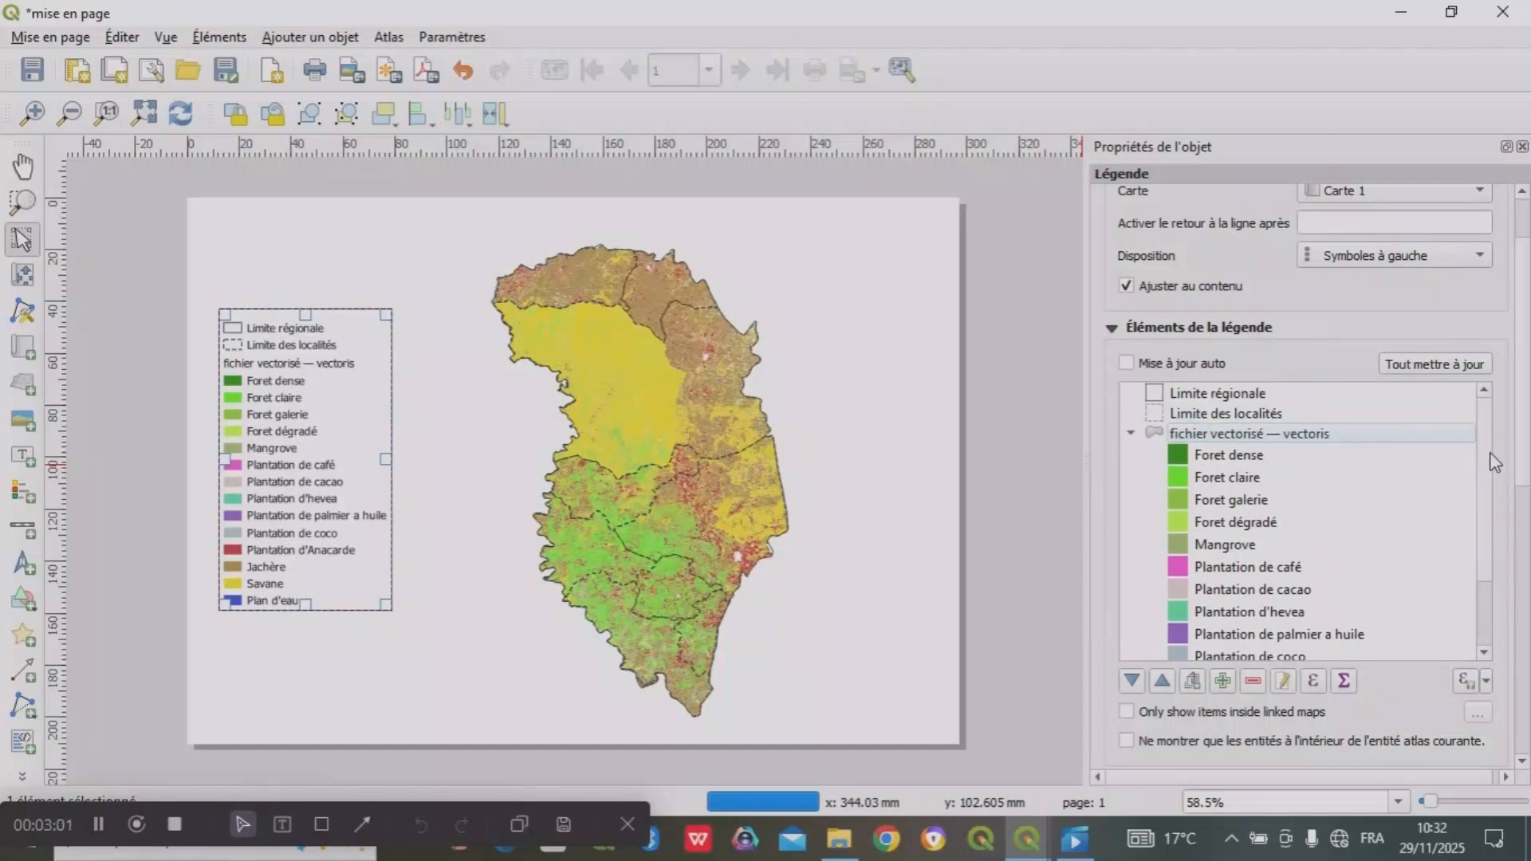
{"action": "right_click", "coordinate": [1309, 433]}
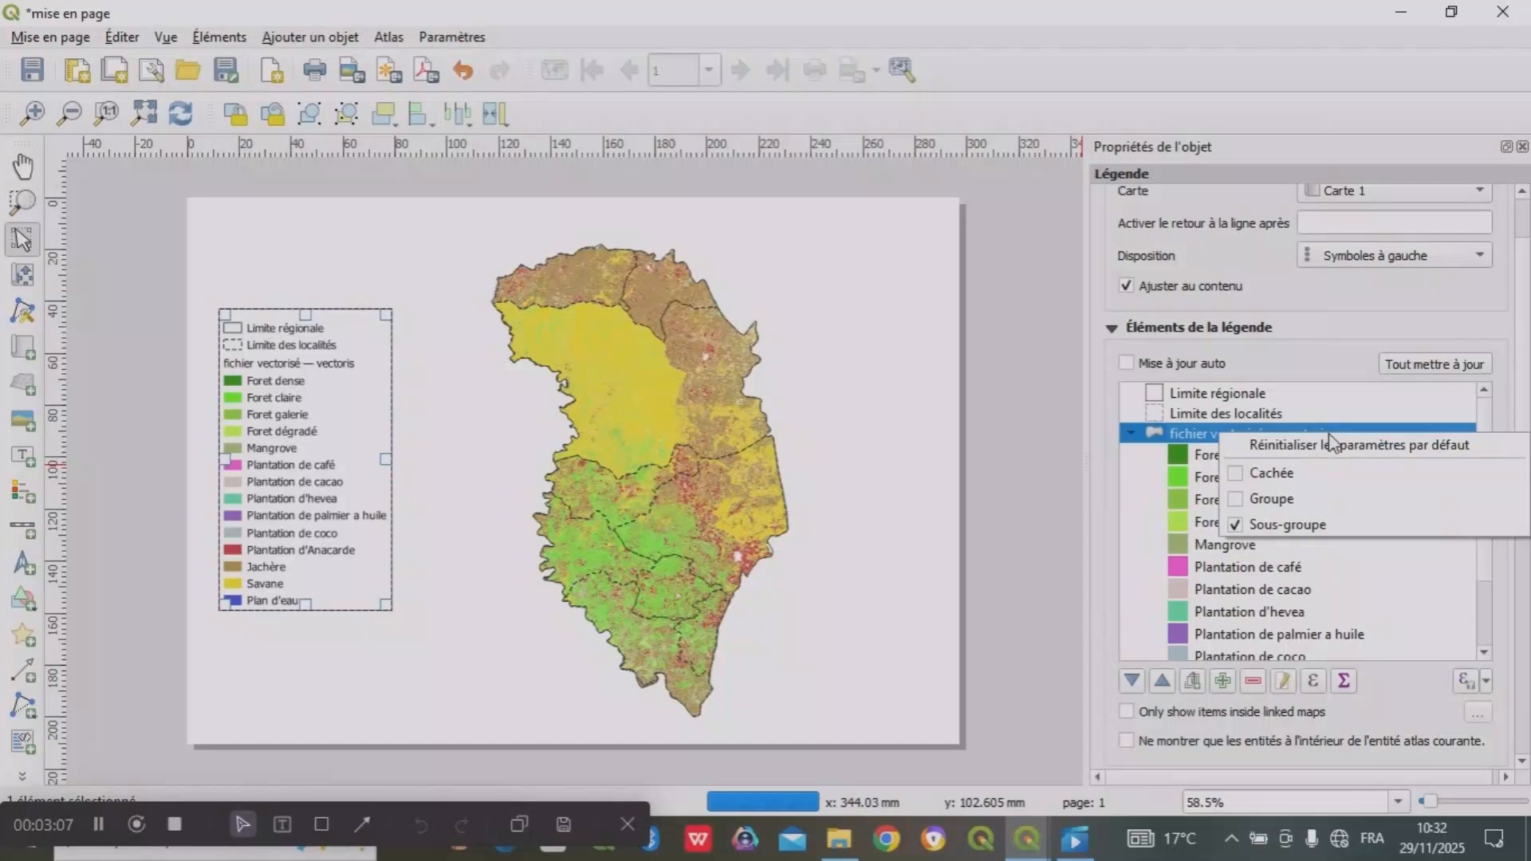
{"action": "double_click", "coordinate": [1202, 433]}
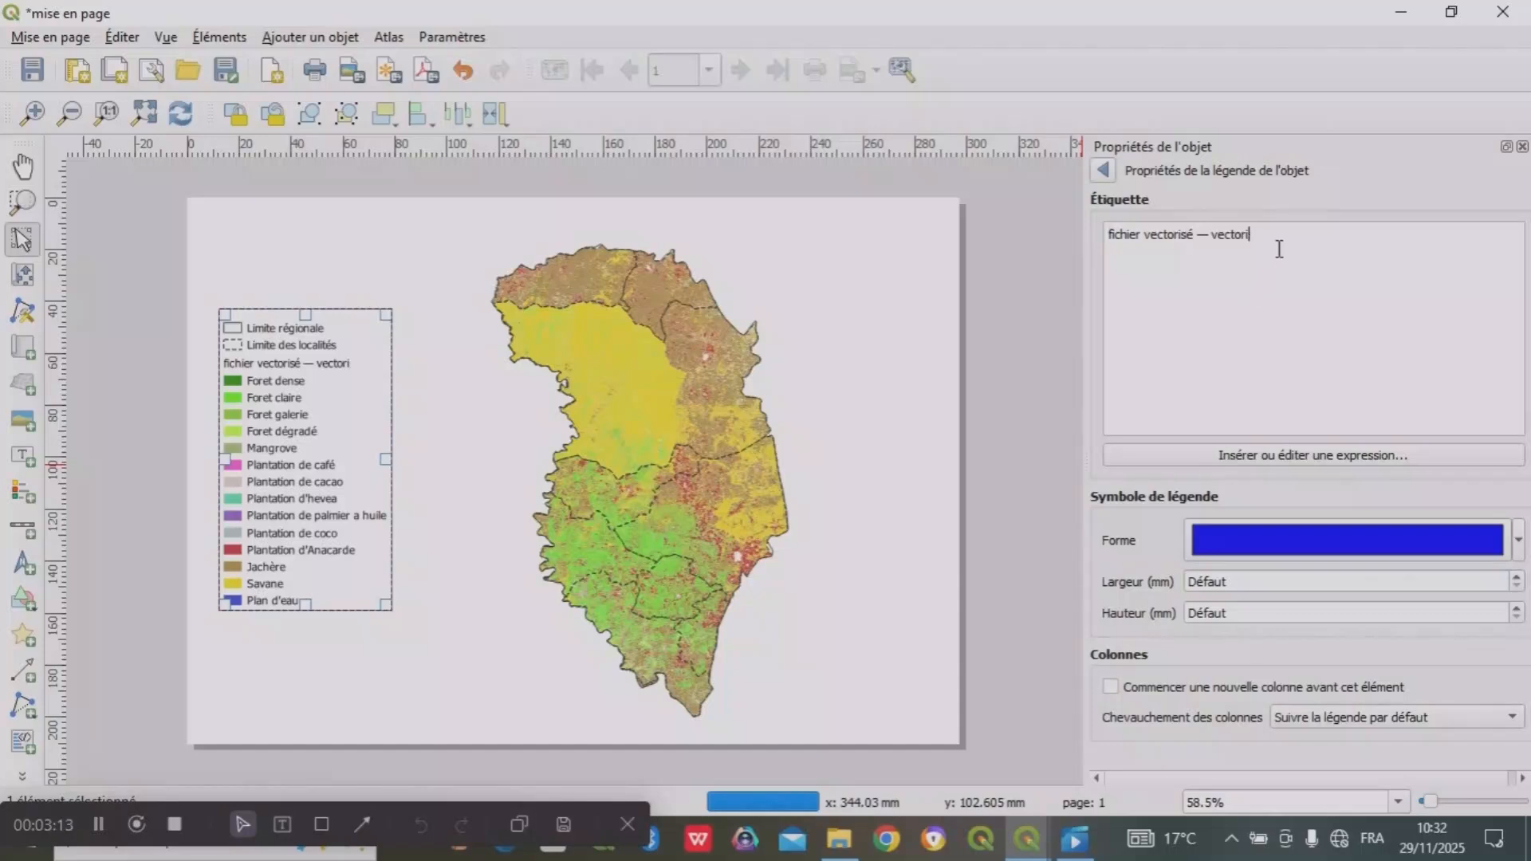
{"action": "key", "text": "BackSpace"}
{"action": "key", "text": "BackSpace"}
{"action": "key", "text": "BackSpace"}
{"action": "key", "text": "BackSpace"}
{"action": "key", "text": "BackSpace"}
{"action": "key", "text": "BackSpace"}
{"action": "key", "text": "BackSpace"}
{"action": "key", "text": "BackSpace"}
{"action": "key", "text": "BackSpace"}
{"action": "key", "text": "BackSpace"}
{"action": "key", "text": "BackSpace"}
{"action": "key", "text": "BackSpace"}
{"action": "key", "text": "BackSpace"}
{"action": "key", "text": "BackSpace"}
{"action": "key", "text": "BackSpace"}
{"action": "key", "text": "BackSpace"}
{"action": "key", "text": "BackSpace"}
{"action": "key", "text": "BackSpace"}
{"action": "key", "text": "BackSpace"}
{"action": "key", "text": "BackSpace"}
{"action": "key", "text": "BackSpace"}
{"action": "key", "text": "BackSpace"}
{"action": "key", "text": "BackSpace"}
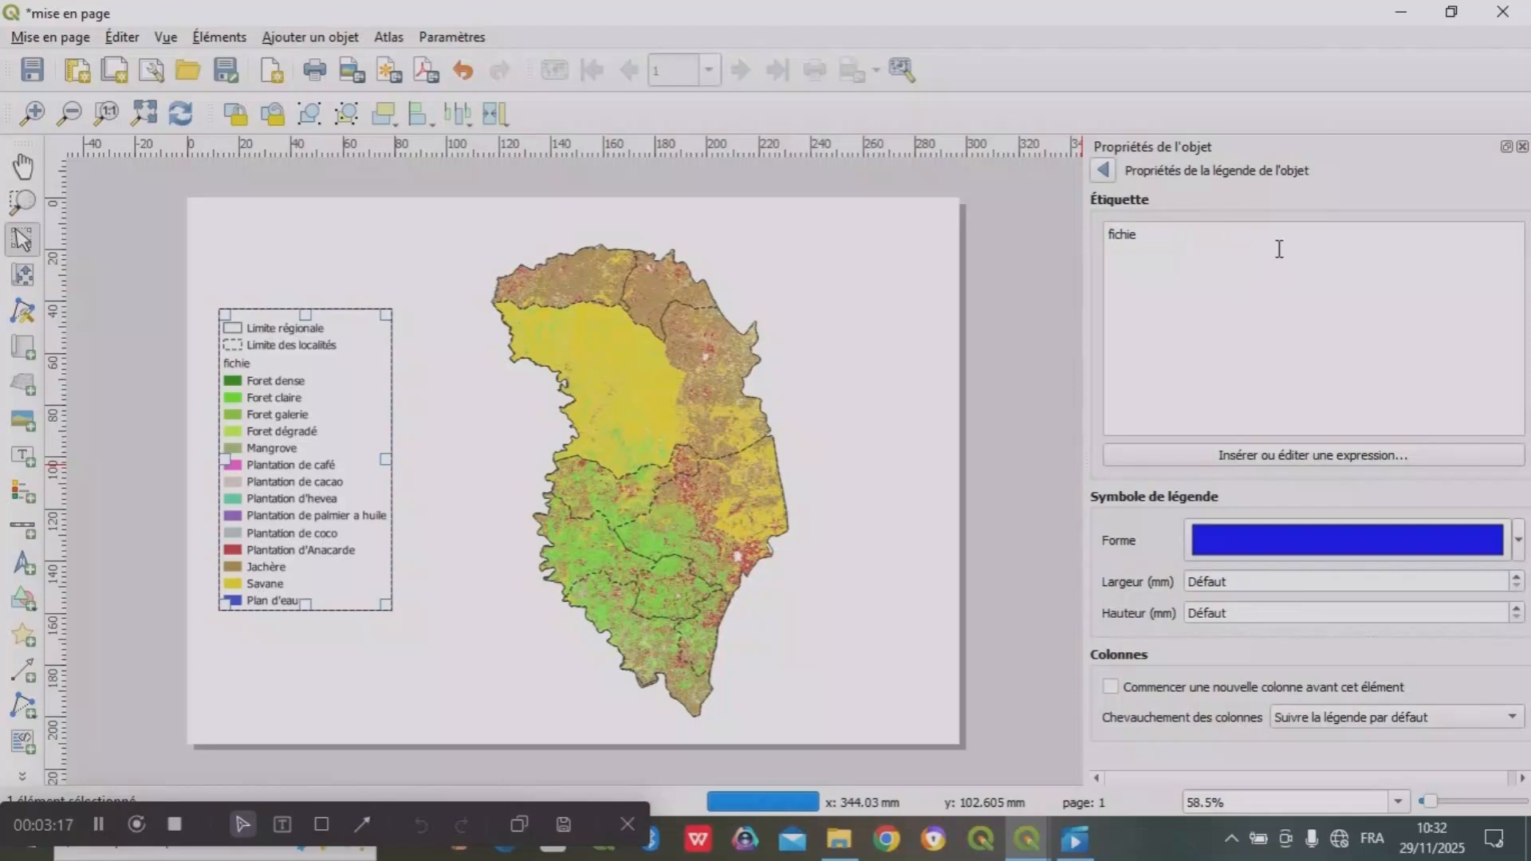
{"action": "key", "text": "BackSpace"}
{"action": "key", "text": "BackSpace"}
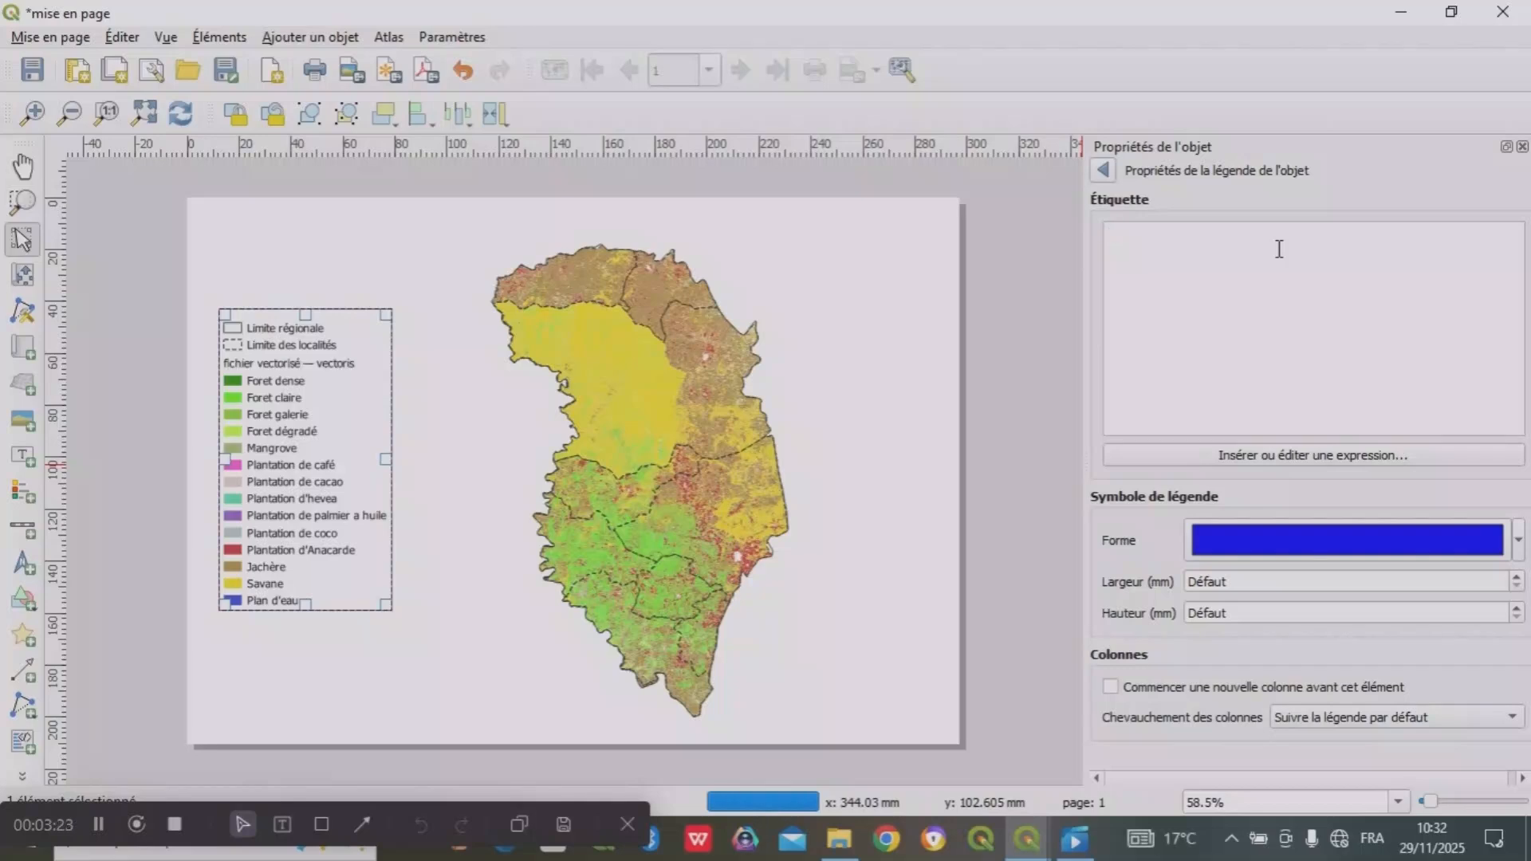
{"action": "type", "text": "Végé"}
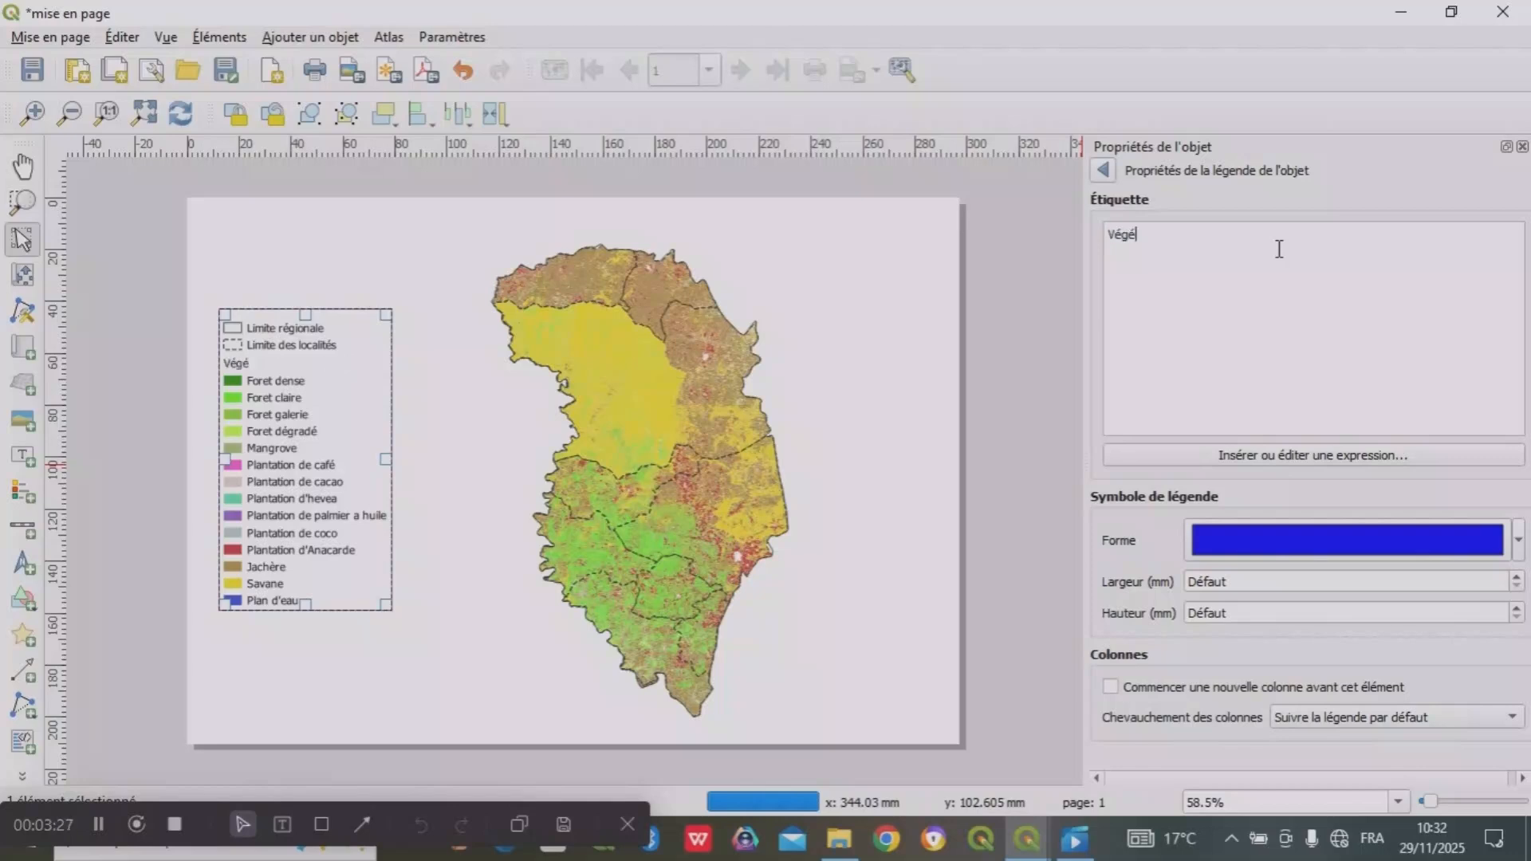
{"action": "type", "text": "tations et c"}
{"action": "type", "text": "ultures"}
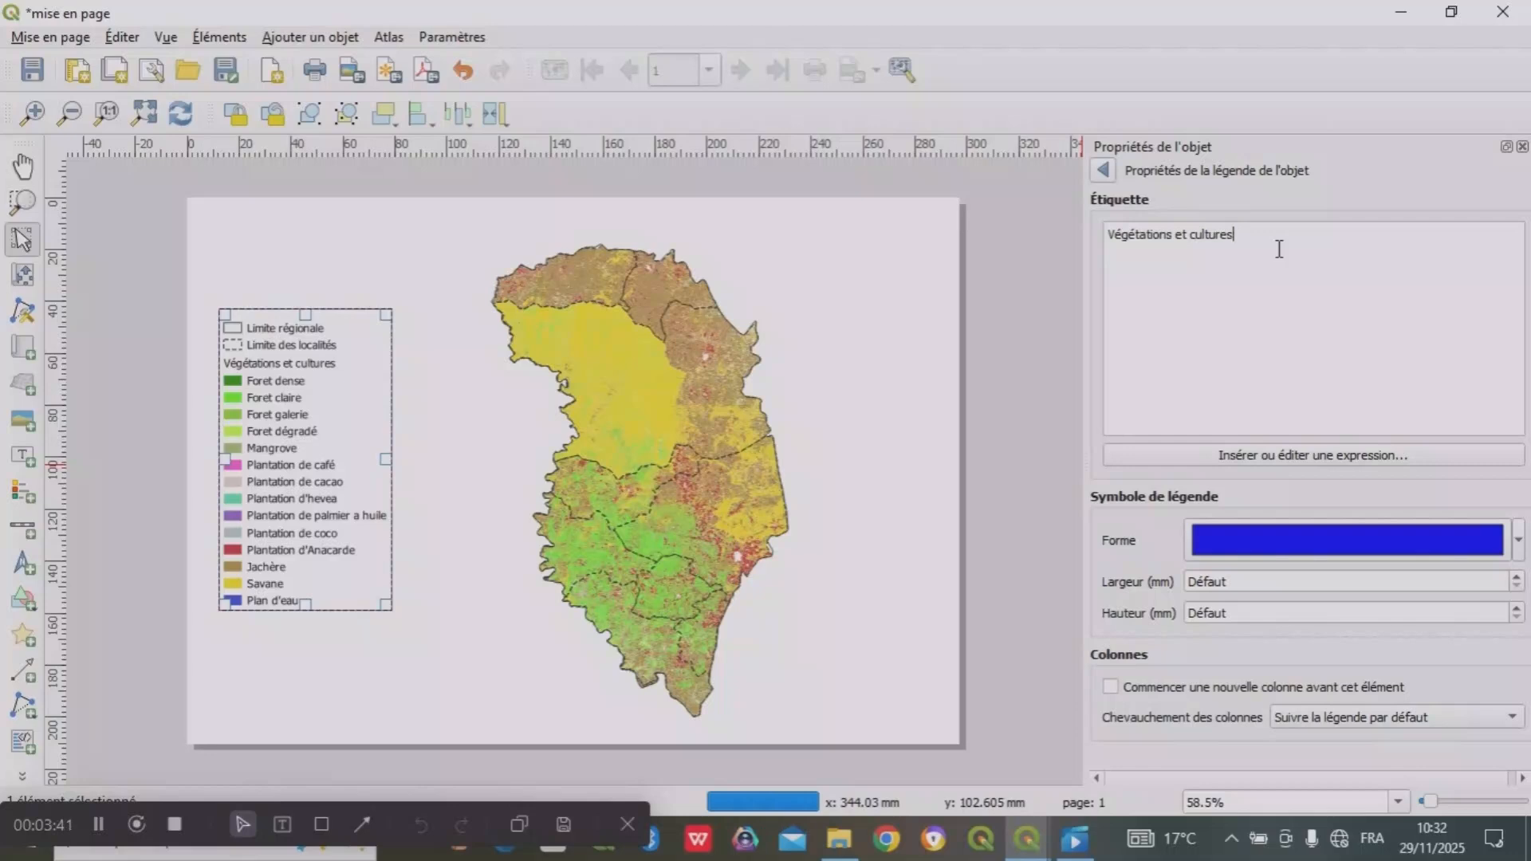
{"action": "left_click", "coordinate": [1105, 171]}
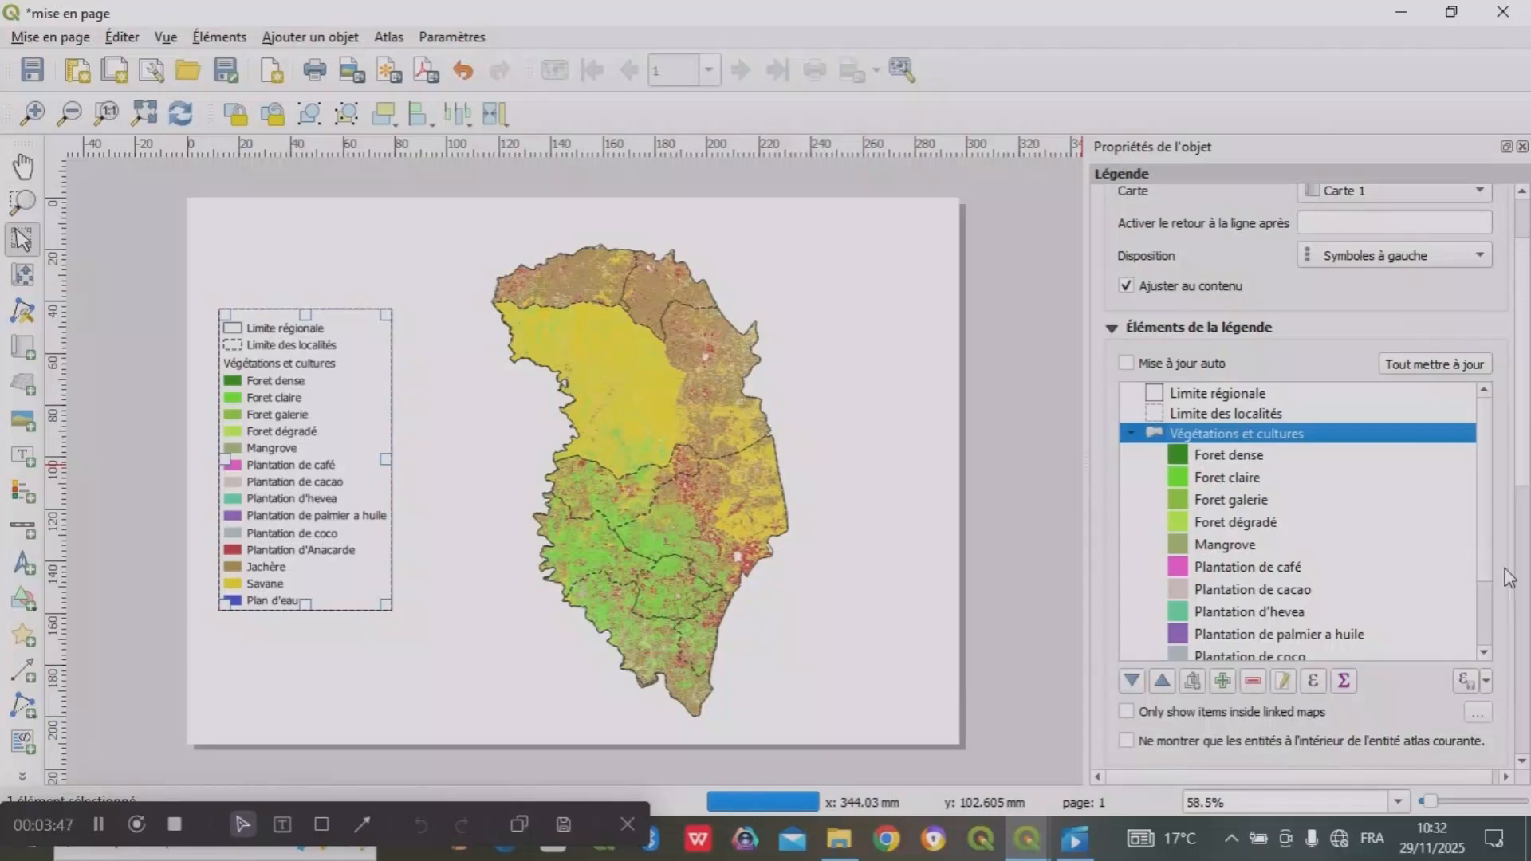
- Move the legend slightly down and to the right within the free space beside the mapped region
{"action": "left_click", "coordinate": [292, 427]}
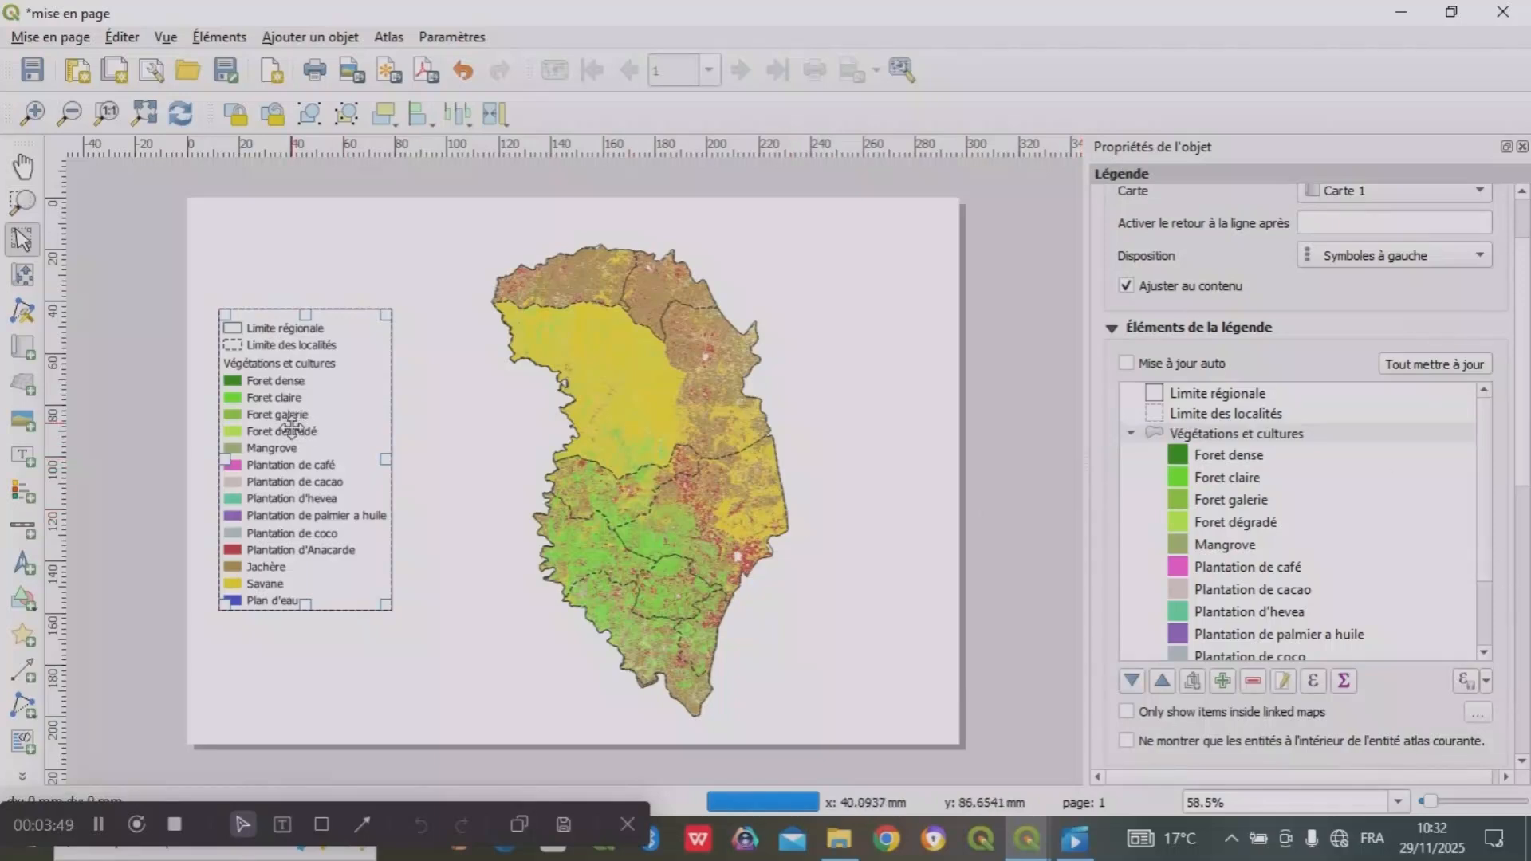
{"action": "mouse_move", "coordinate": [292, 427]}
{"action": "left_mouse_down"}
{"action": "mouse_move", "coordinate": [303, 458]}
{"action": "mouse_move", "coordinate": [375, 465]}
{"action": "mouse_move", "coordinate": [311, 444]}
{"action": "left_mouse_up"}
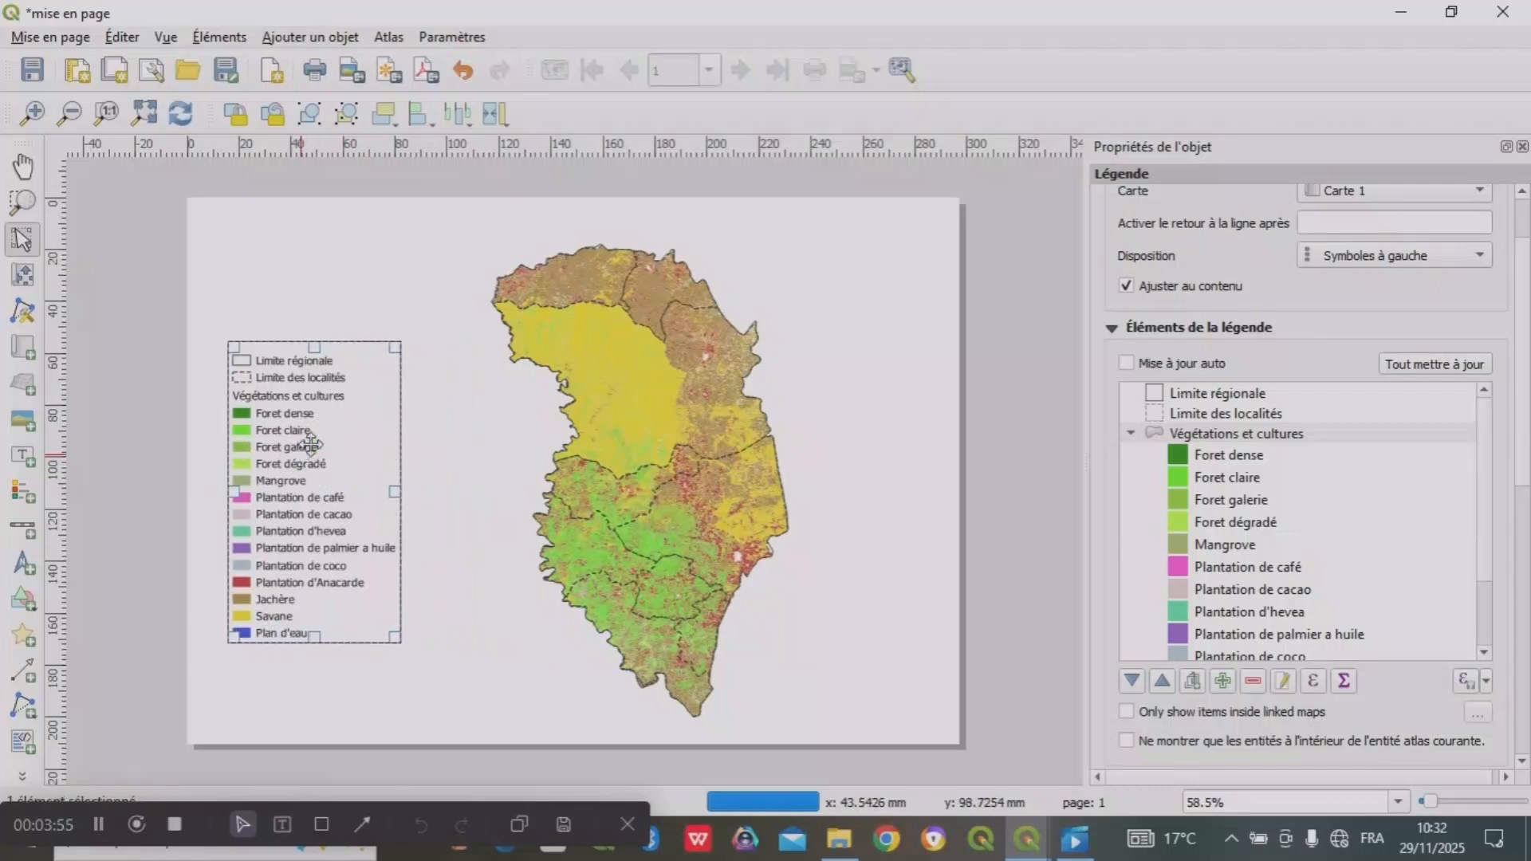
- Shrink the map frame slightly by pulling its edges inward, widening the margin to the page edges
{"action": "left_click", "coordinate": [458, 431]}
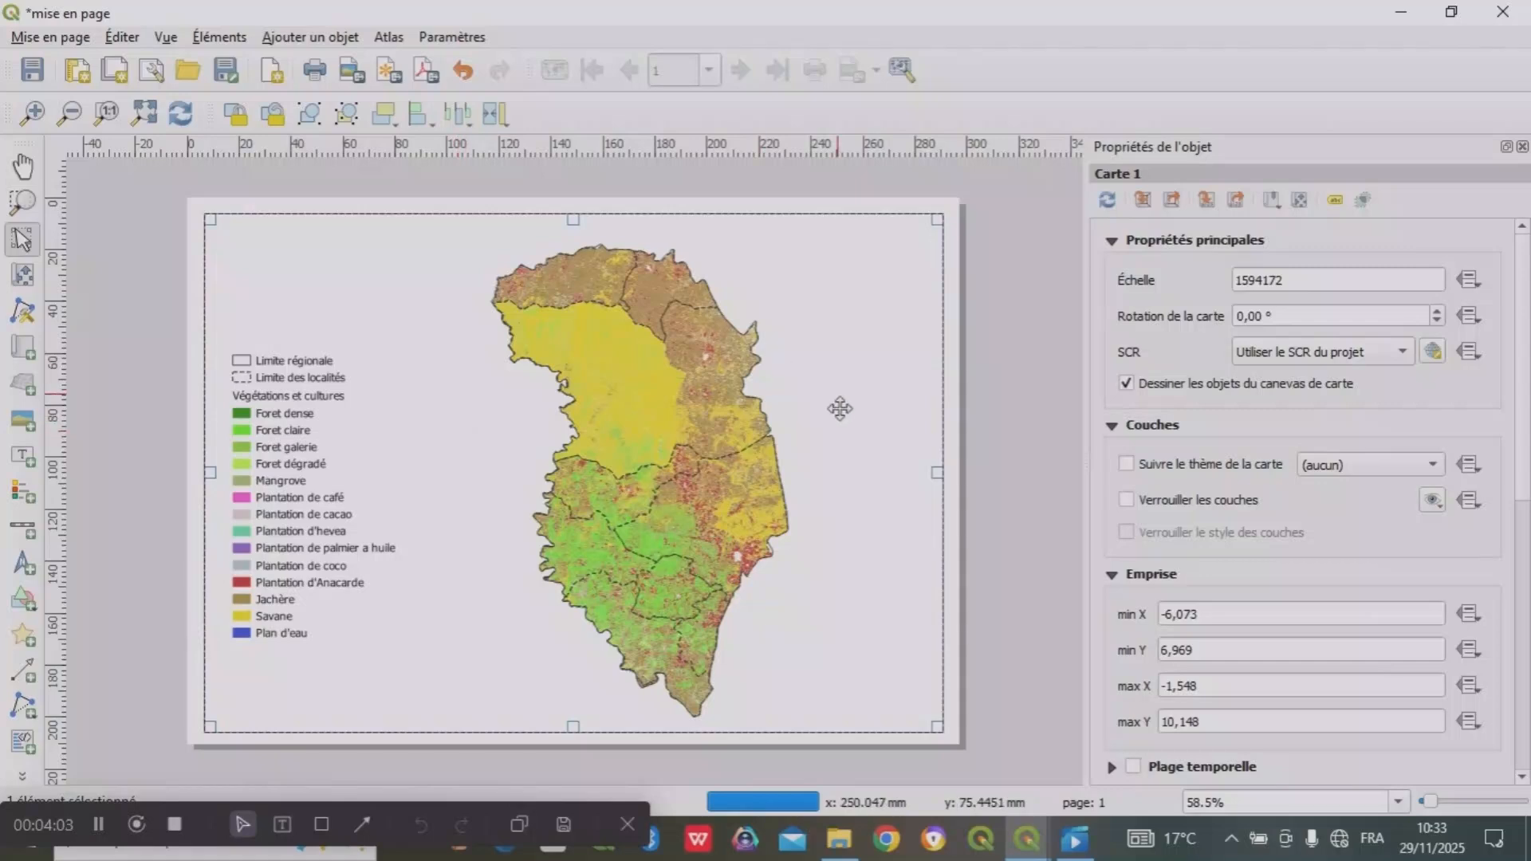
{"action": "left_click_drag", "start_coordinate": [573, 729], "coordinate": [572, 723]}
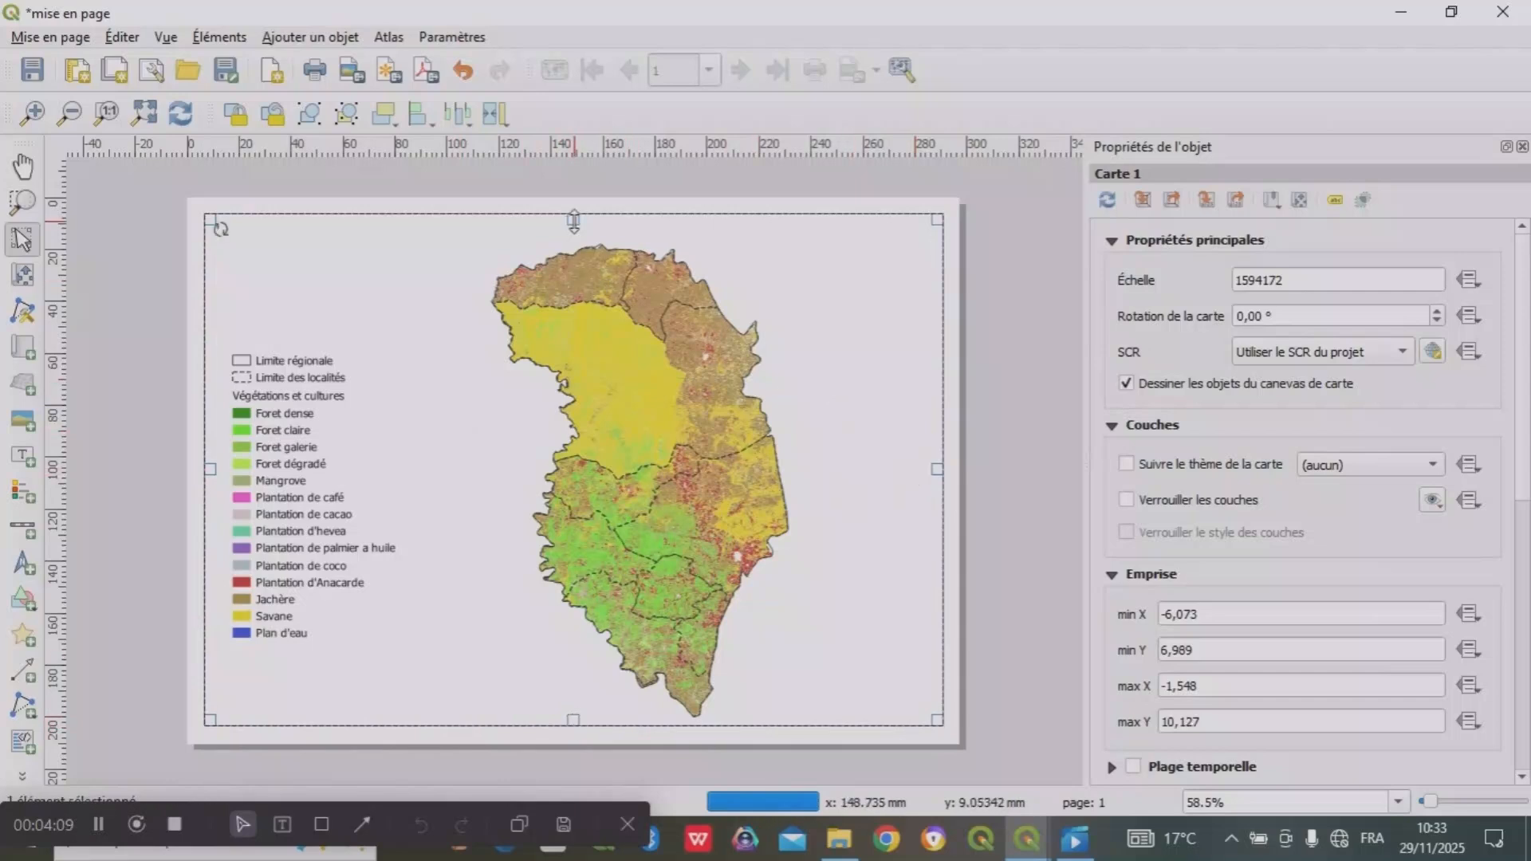
{"action": "left_click_drag", "start_coordinate": [573, 221], "coordinate": [573, 222]}
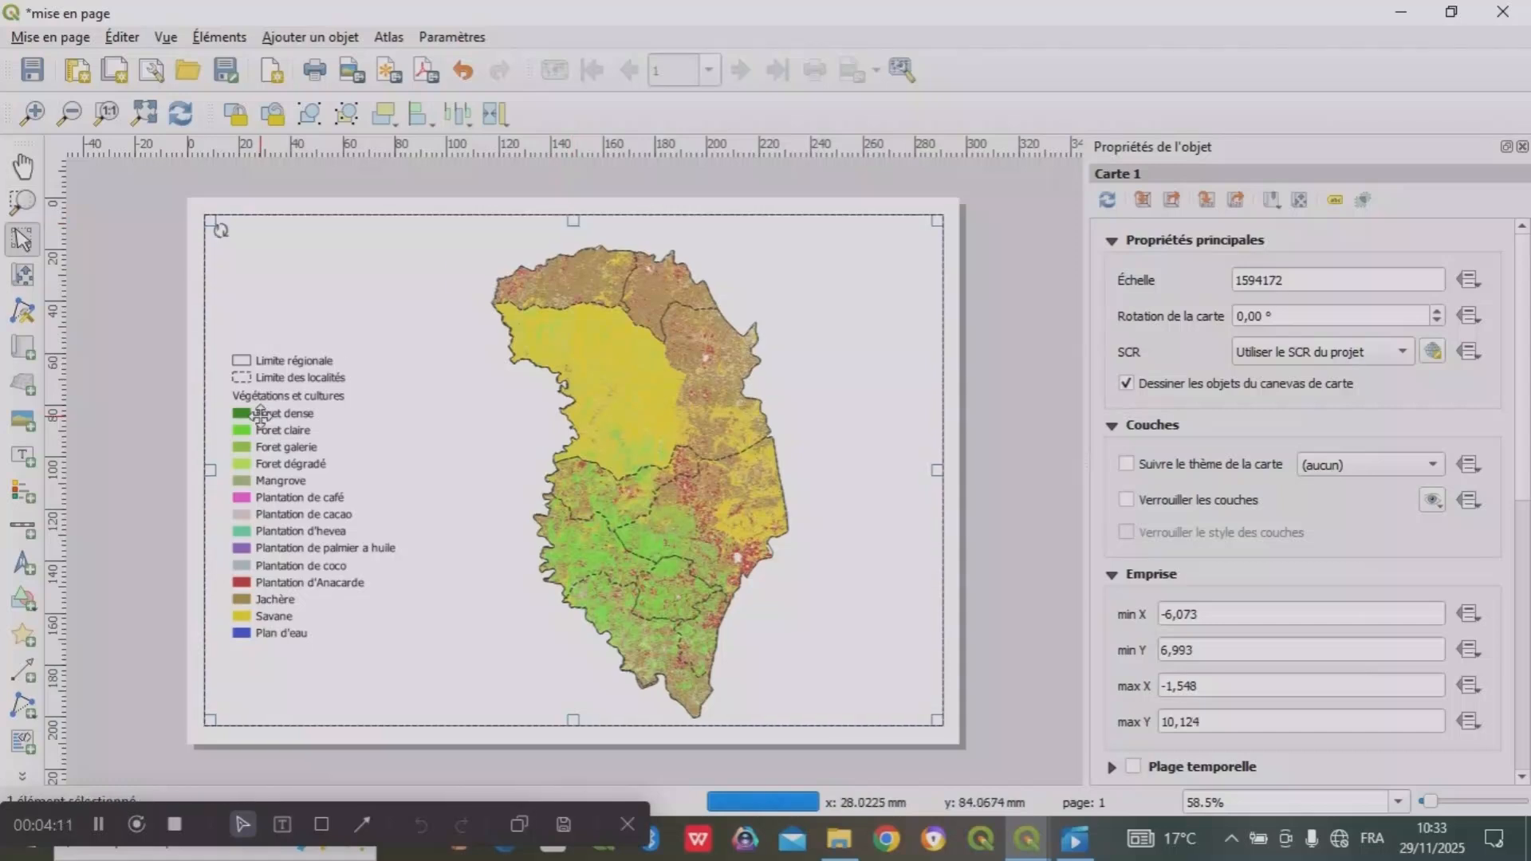
{"action": "left_click_drag", "start_coordinate": [209, 471], "coordinate": [217, 473]}
{"action": "left_click_drag", "start_coordinate": [935, 465], "coordinate": [930, 466]}
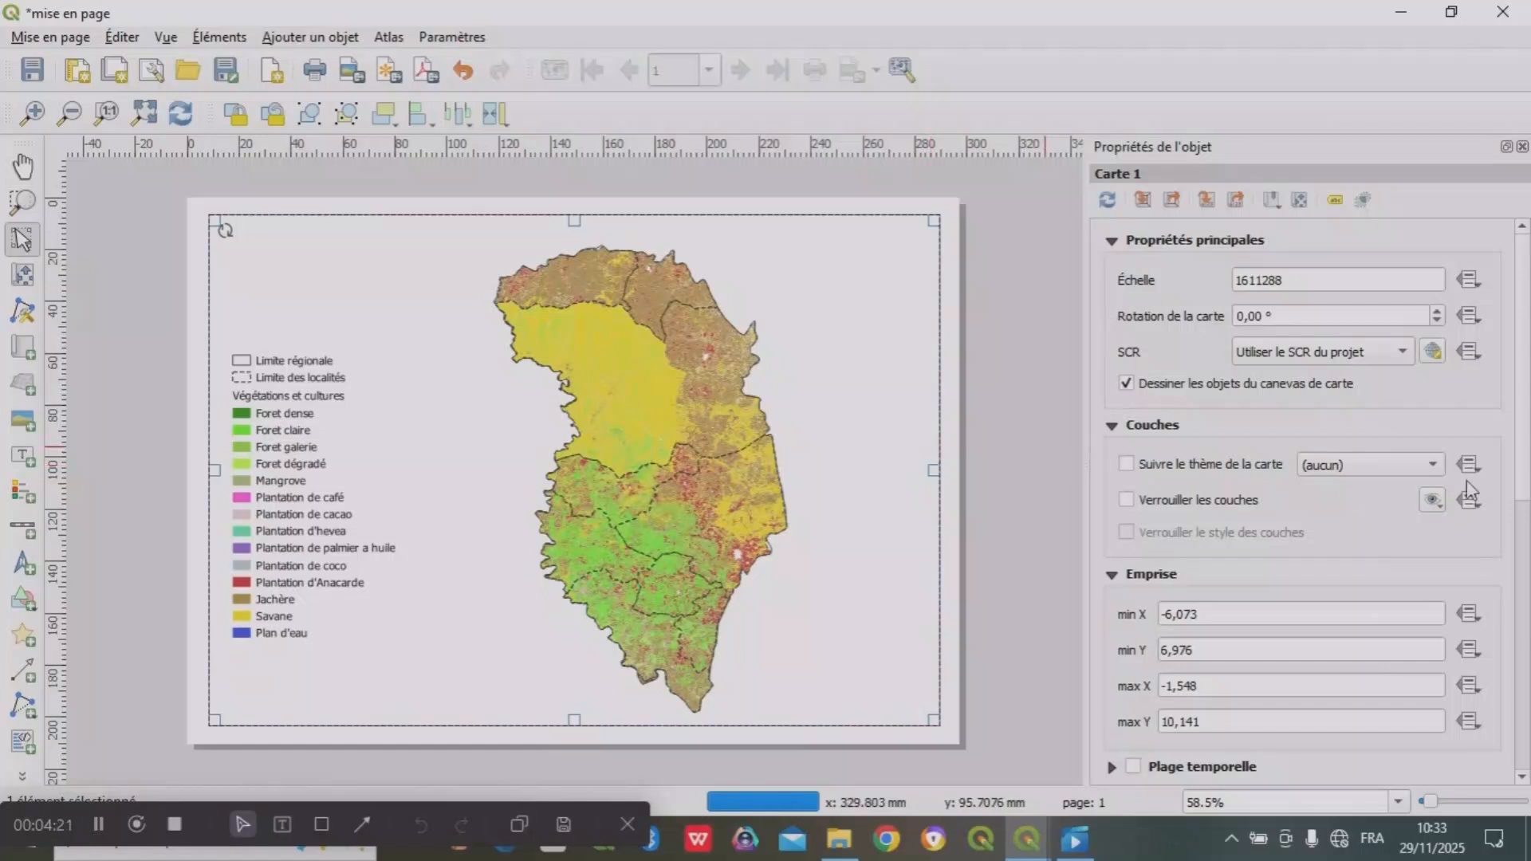
- Add a grid to the map and set its type to Cadre et coordonnées uniquement
{"action": "left_click_drag", "start_coordinate": [1522, 462], "coordinate": [1526, 571]}
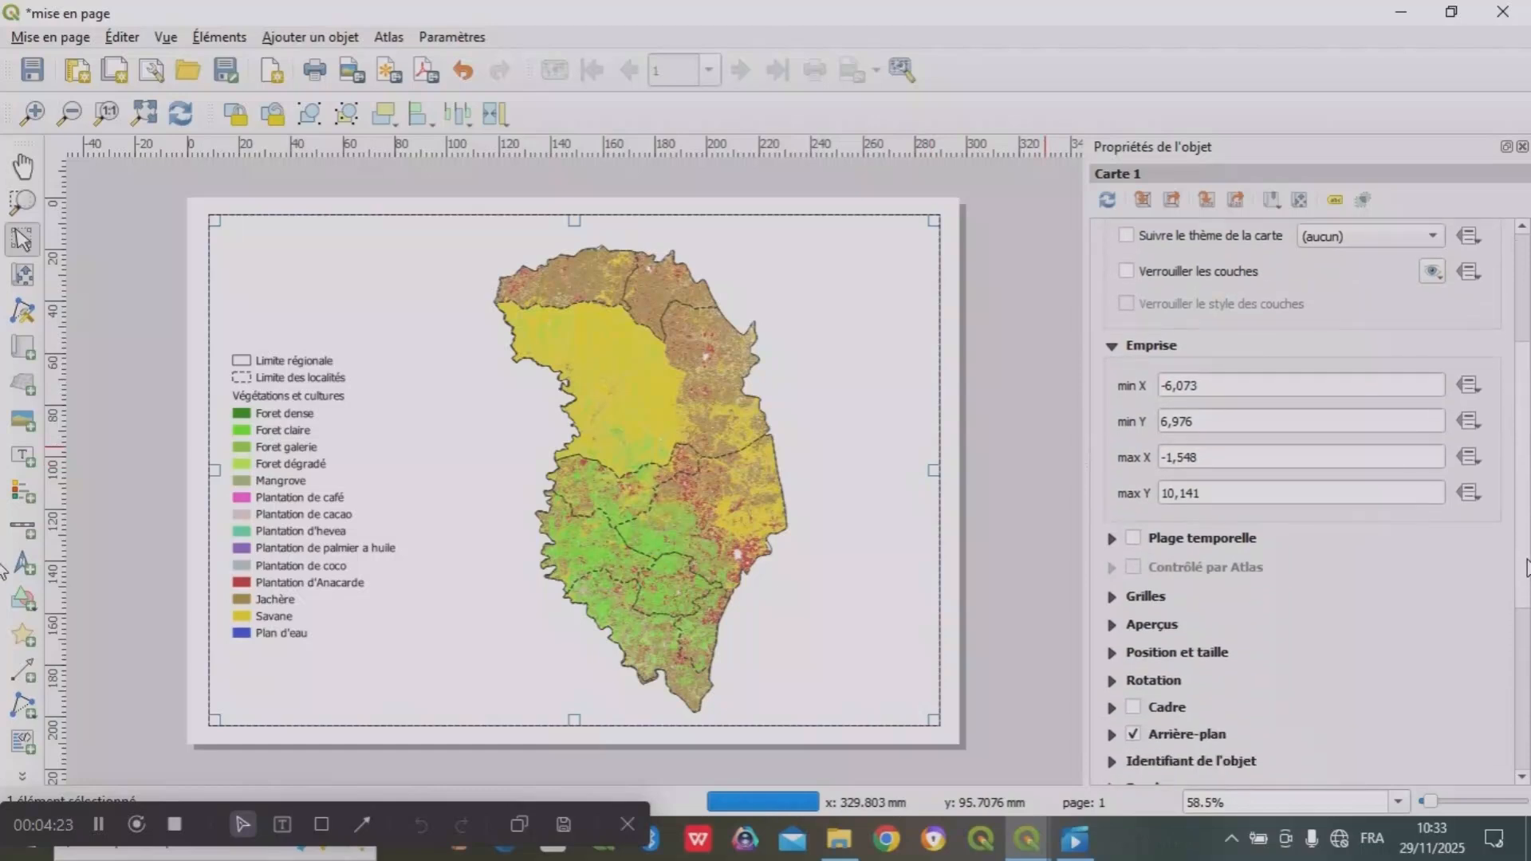
{"action": "left_click", "coordinate": [1145, 598]}
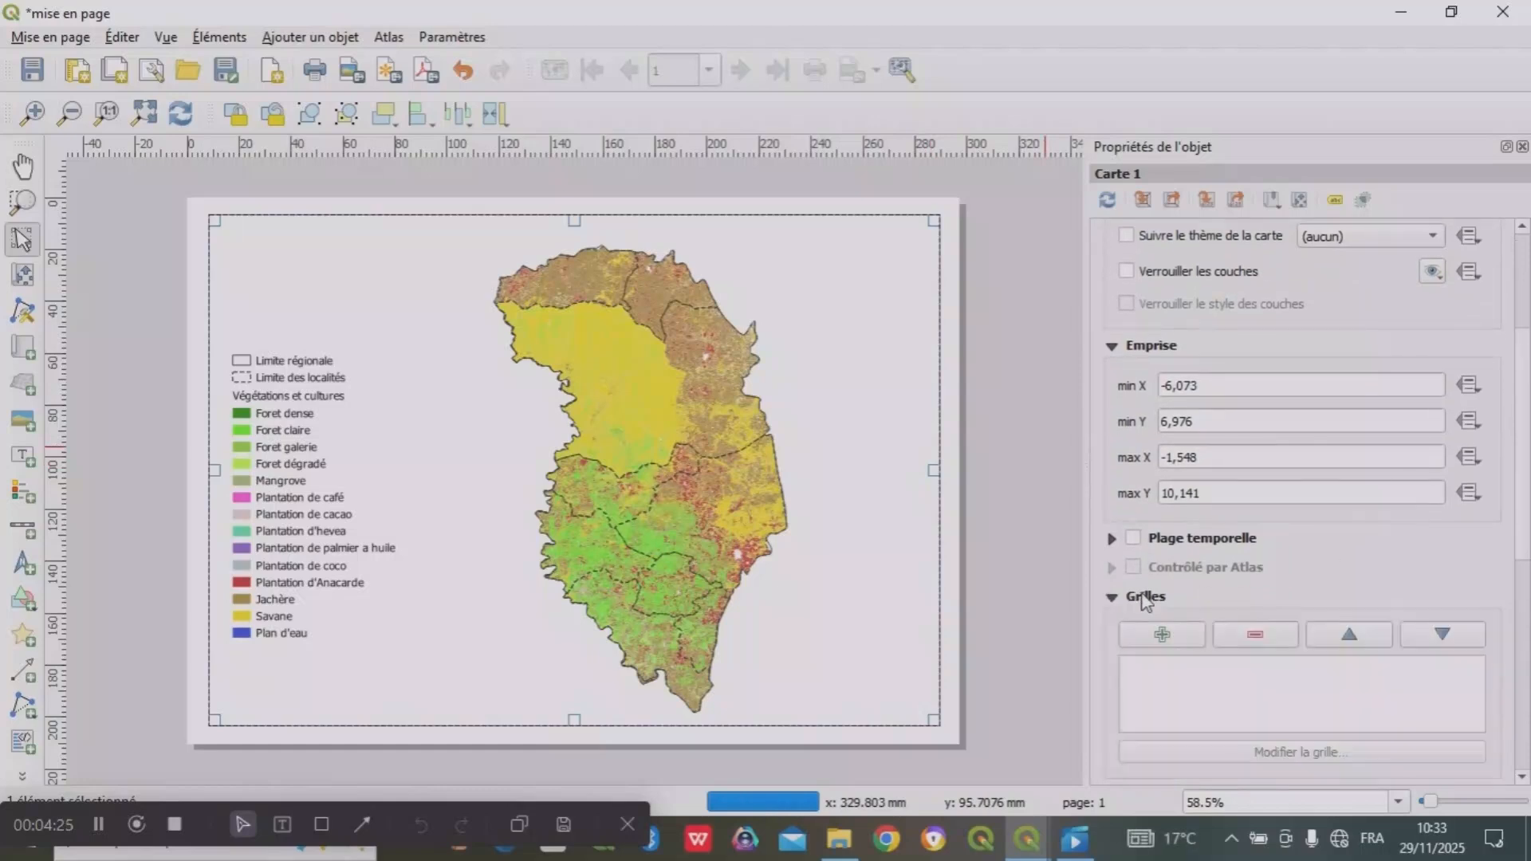
{"action": "left_click", "coordinate": [1164, 634]}
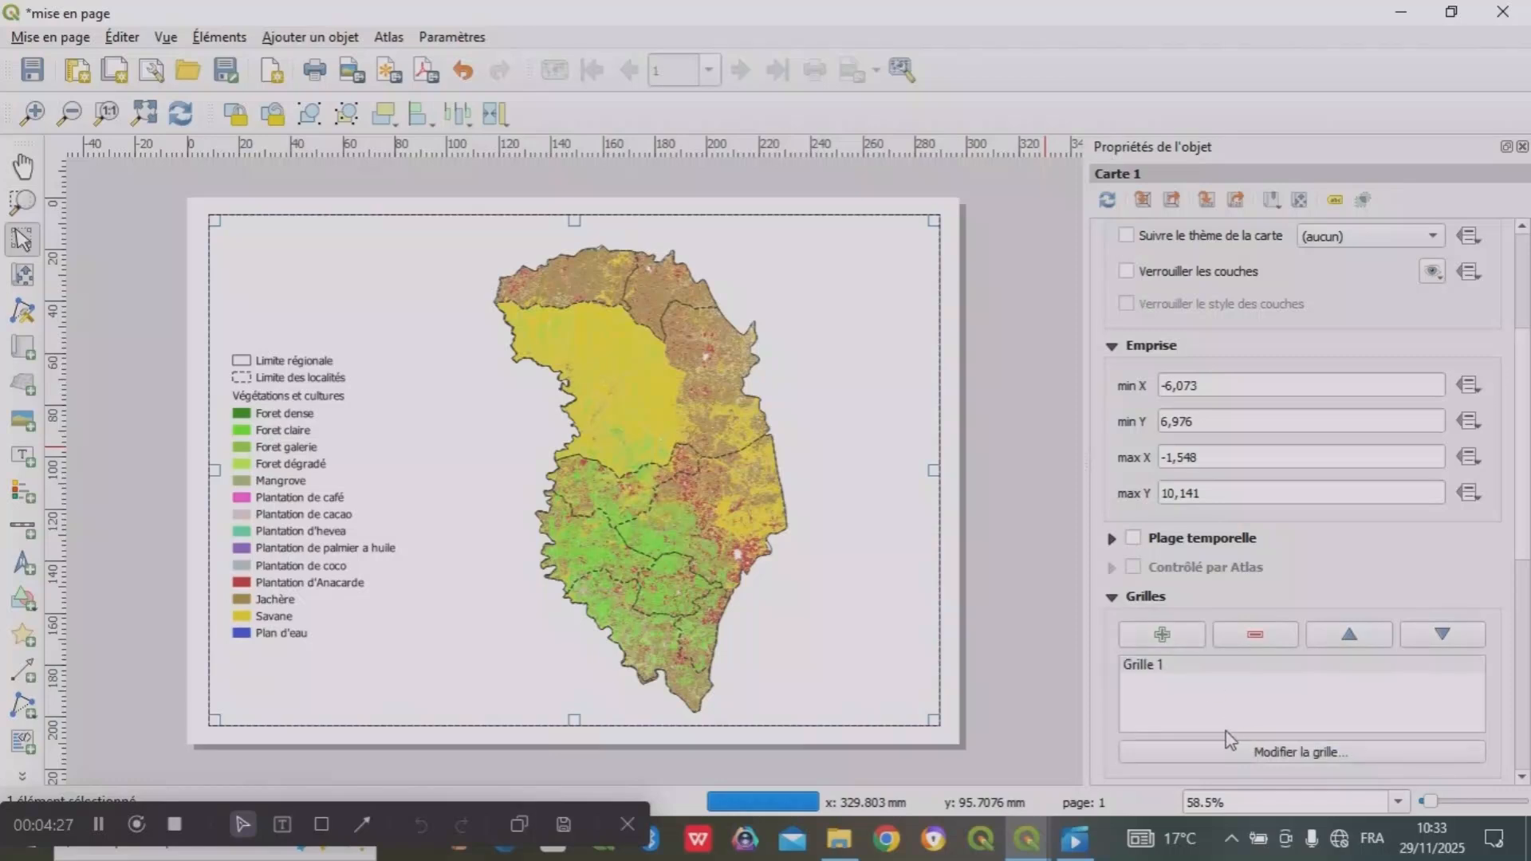
{"action": "left_click", "coordinate": [1269, 757]}
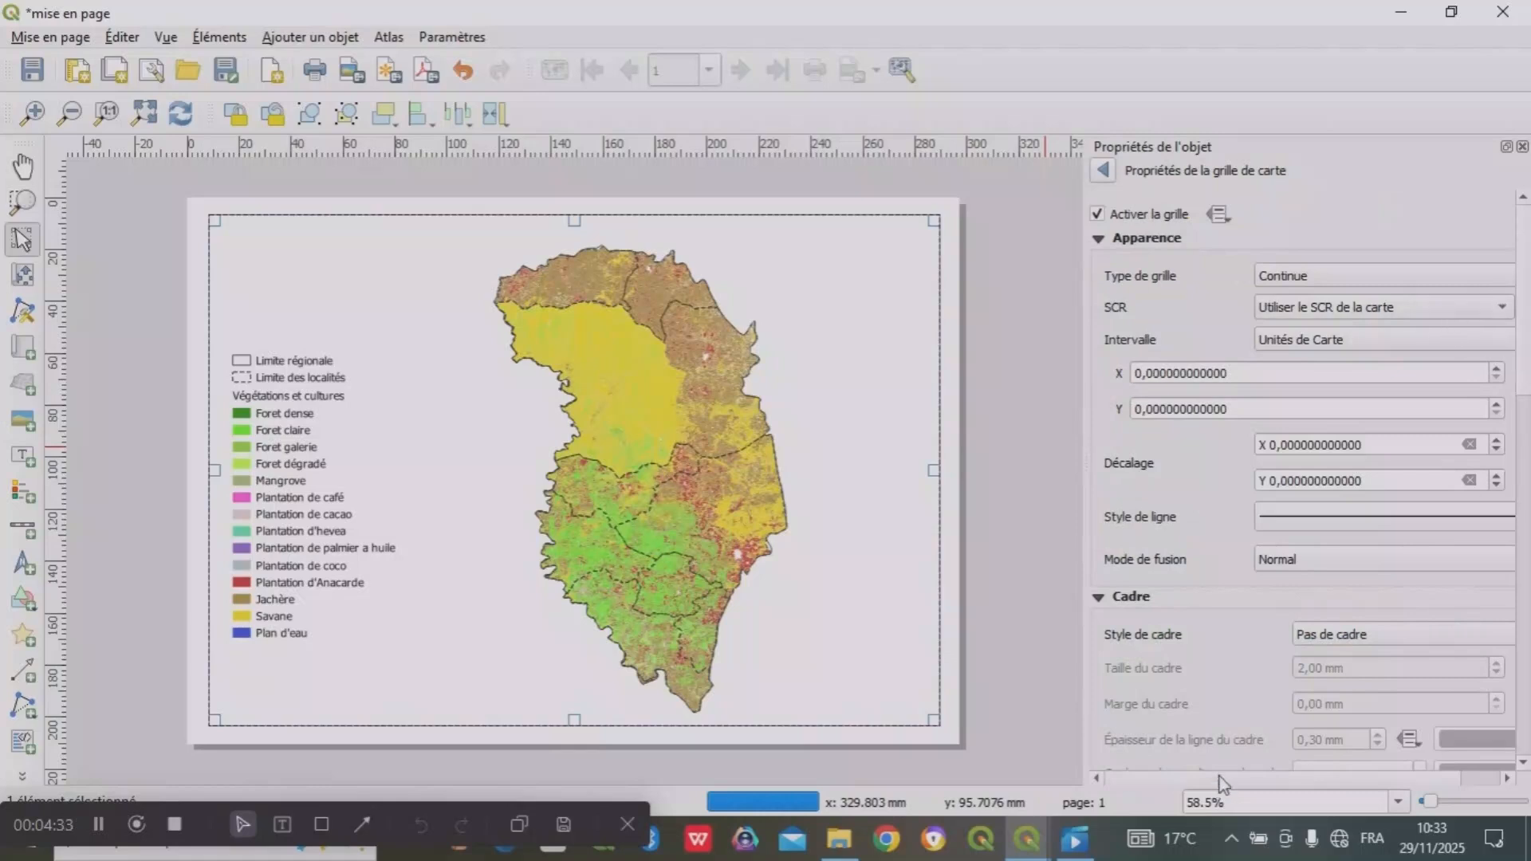
{"action": "left_click_drag", "start_coordinate": [1083, 734], "coordinate": [1041, 740]}
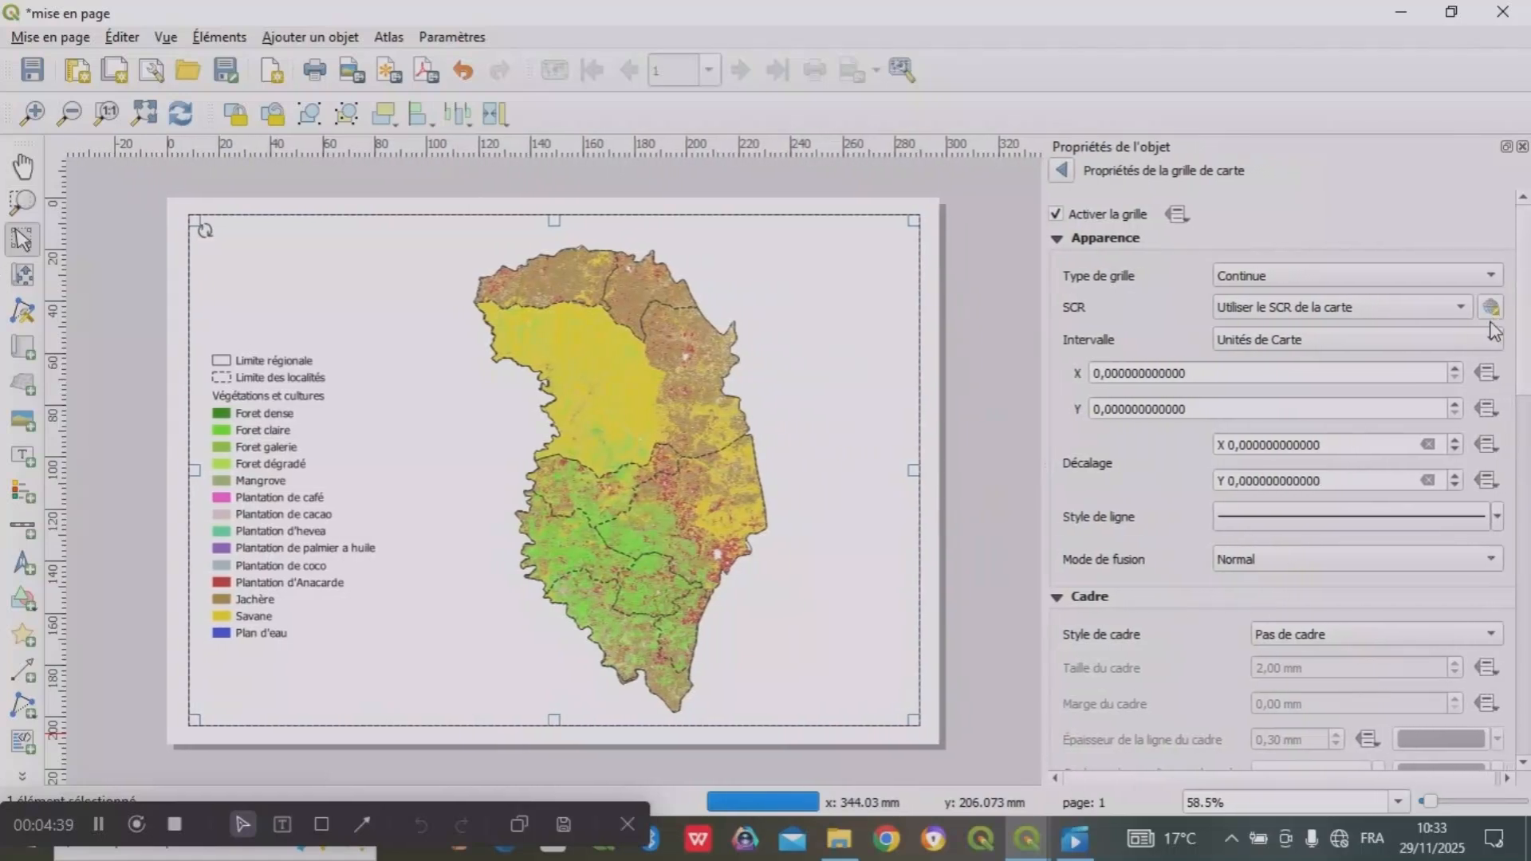
{"action": "left_click", "coordinate": [1488, 276]}
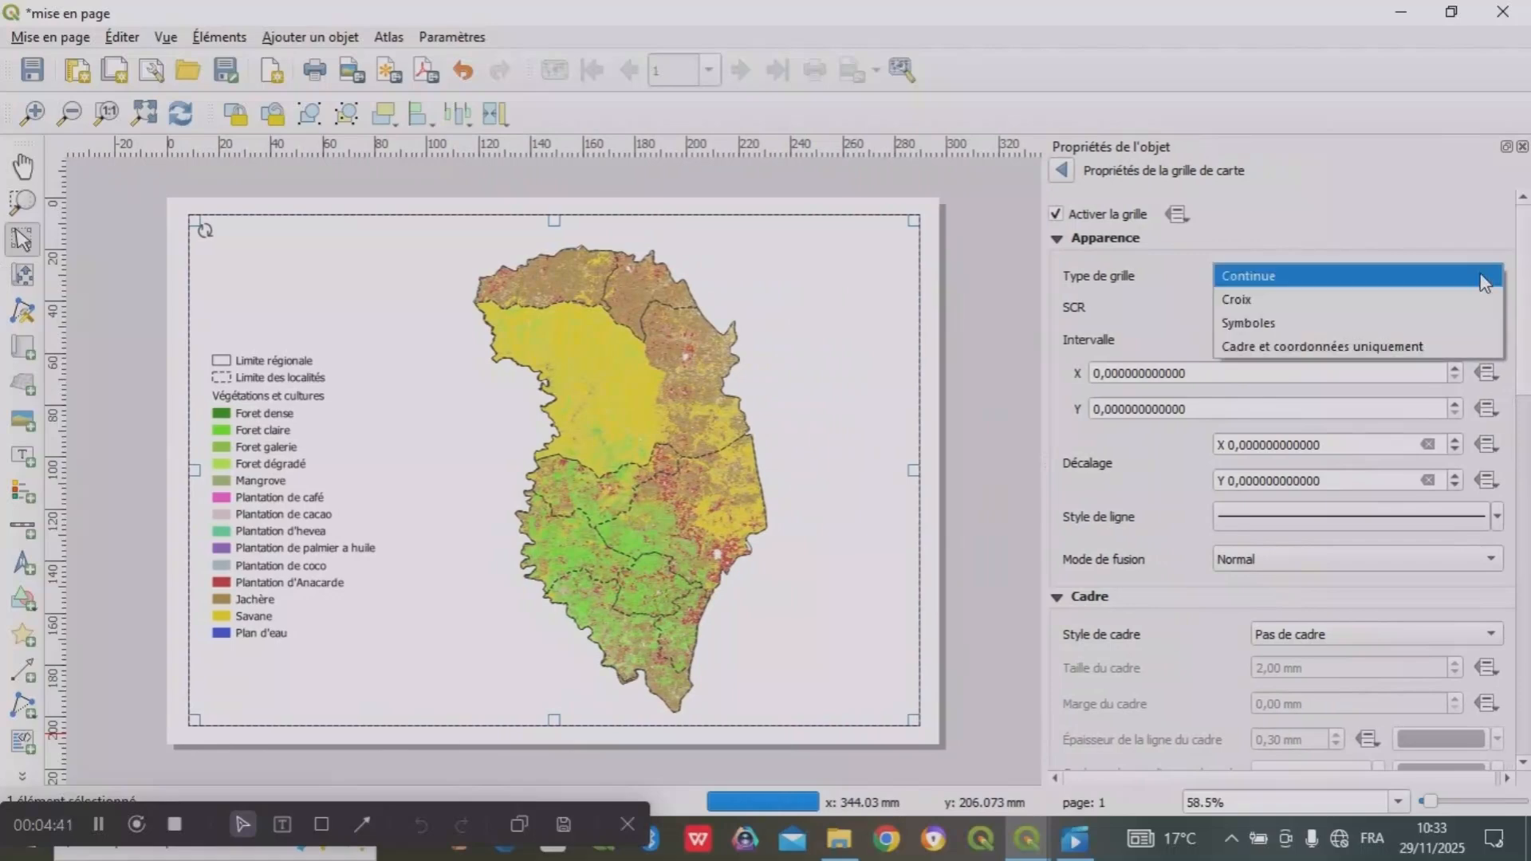
{"action": "left_click", "coordinate": [1466, 345]}
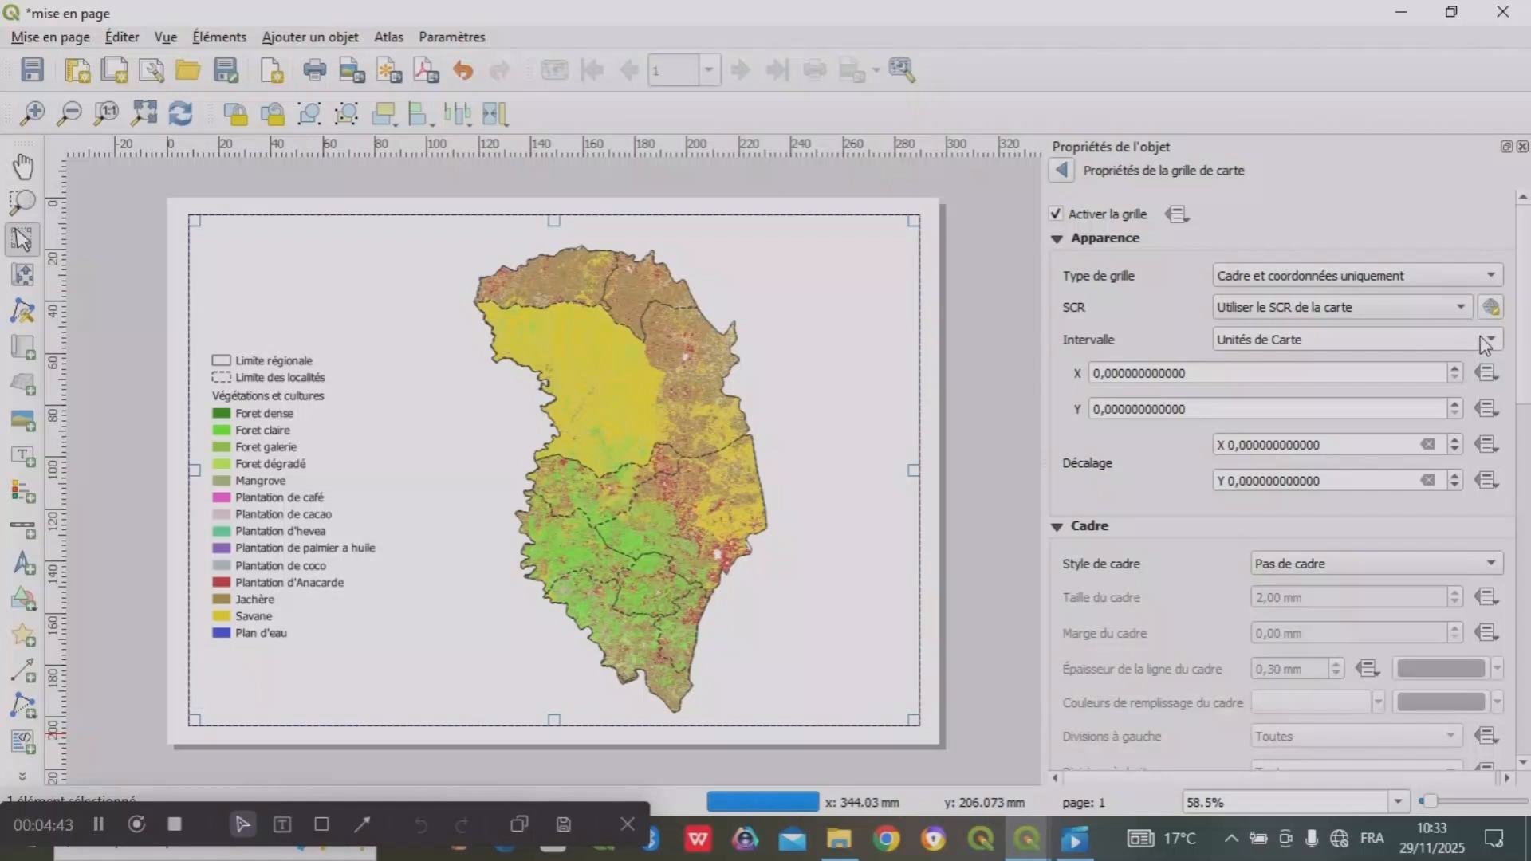
- Set the grid interval unit to Millimètres, with X and Y intervals of 150 and an X offset of 50
{"action": "left_click", "coordinate": [1483, 341]}
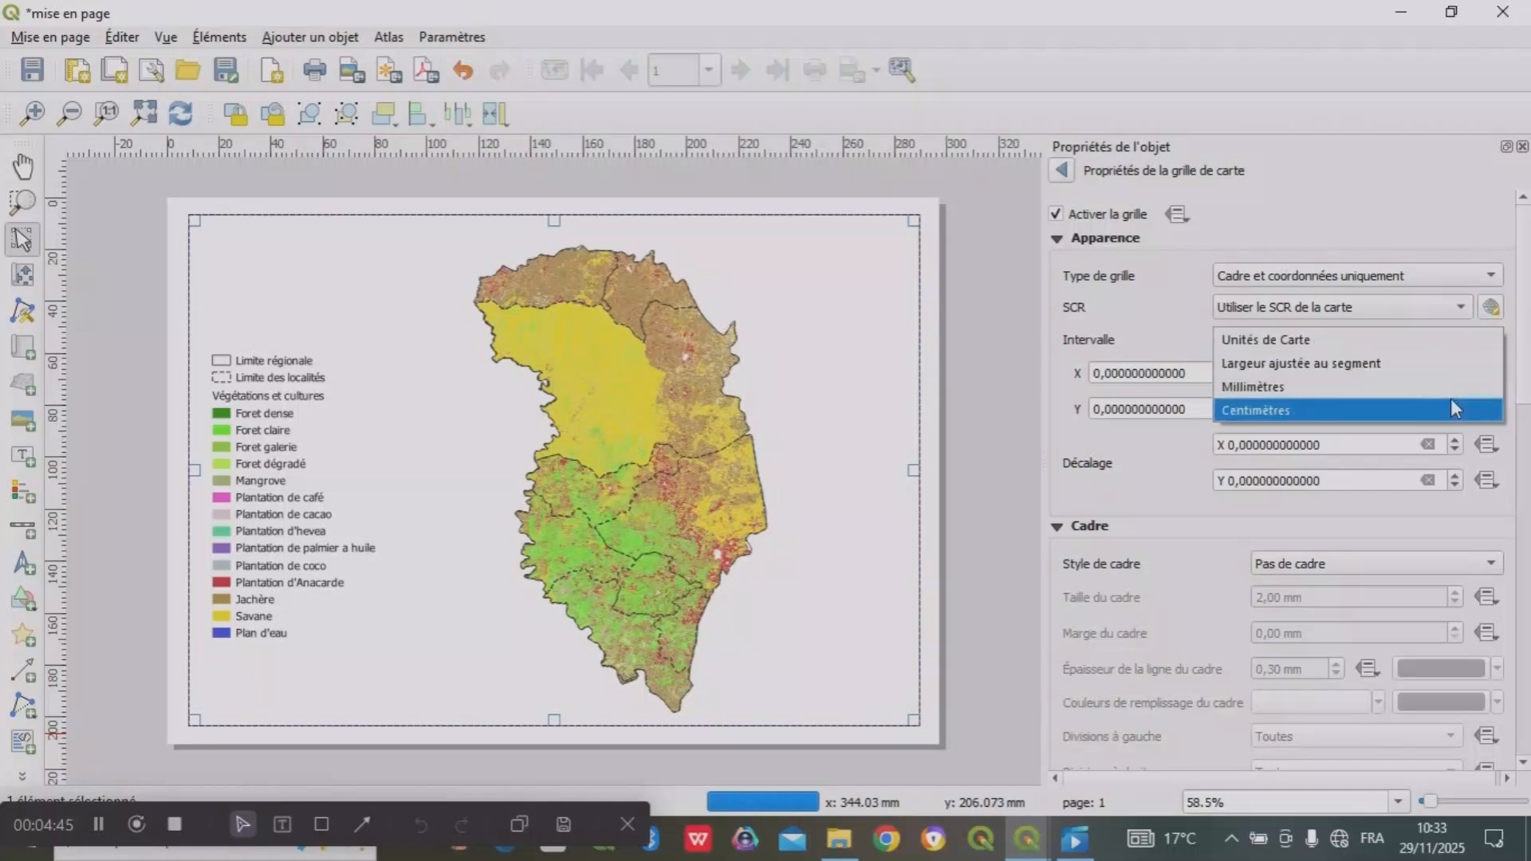
{"action": "key", "text": "Up"}
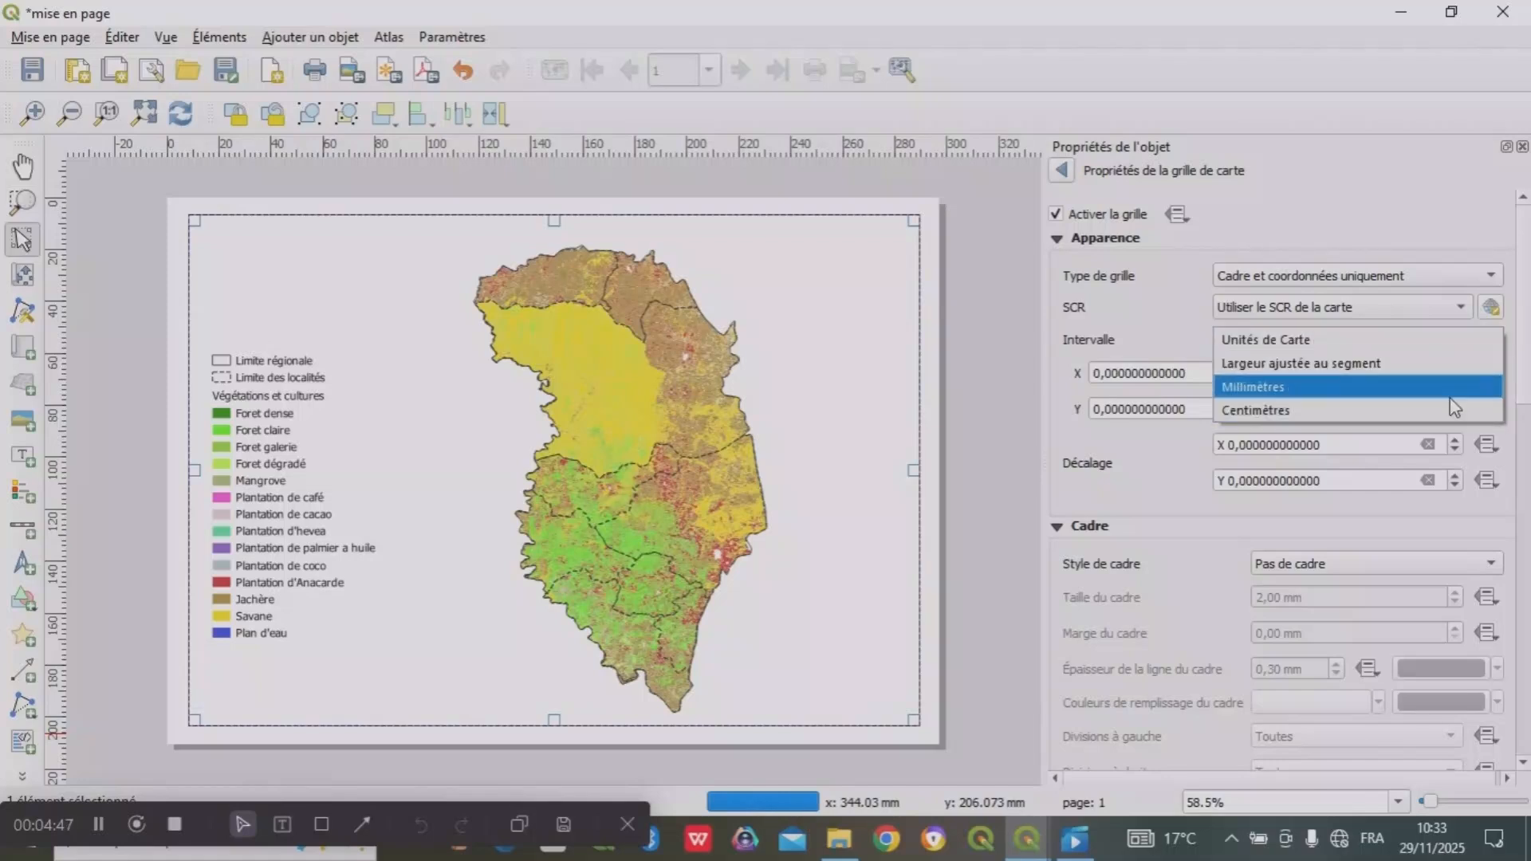
{"action": "key", "text": "Return"}
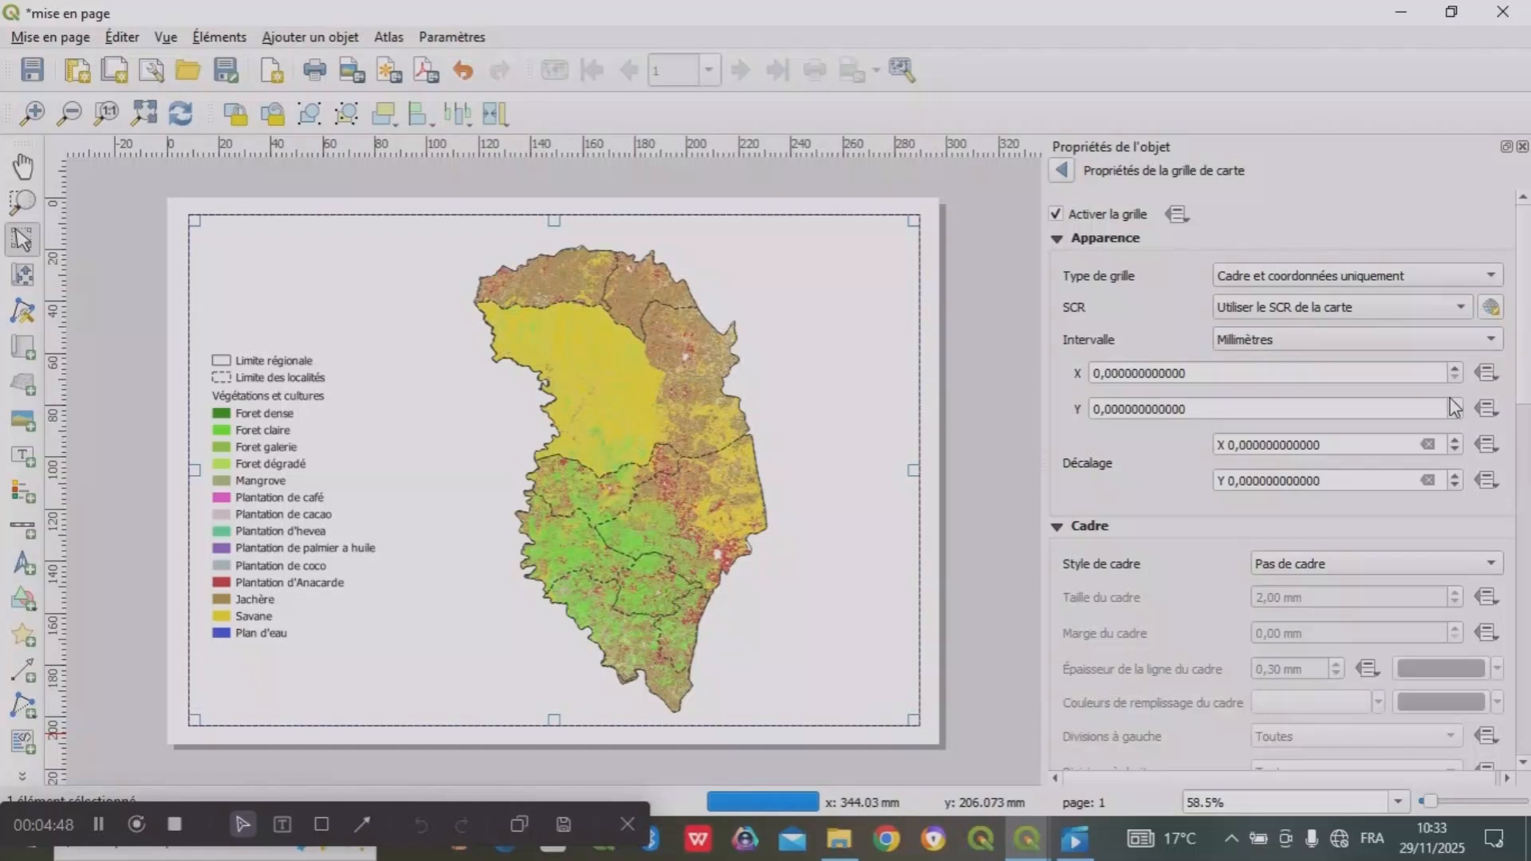
{"action": "left_click", "coordinate": [1096, 373]}
{"action": "type", "text": "15"}
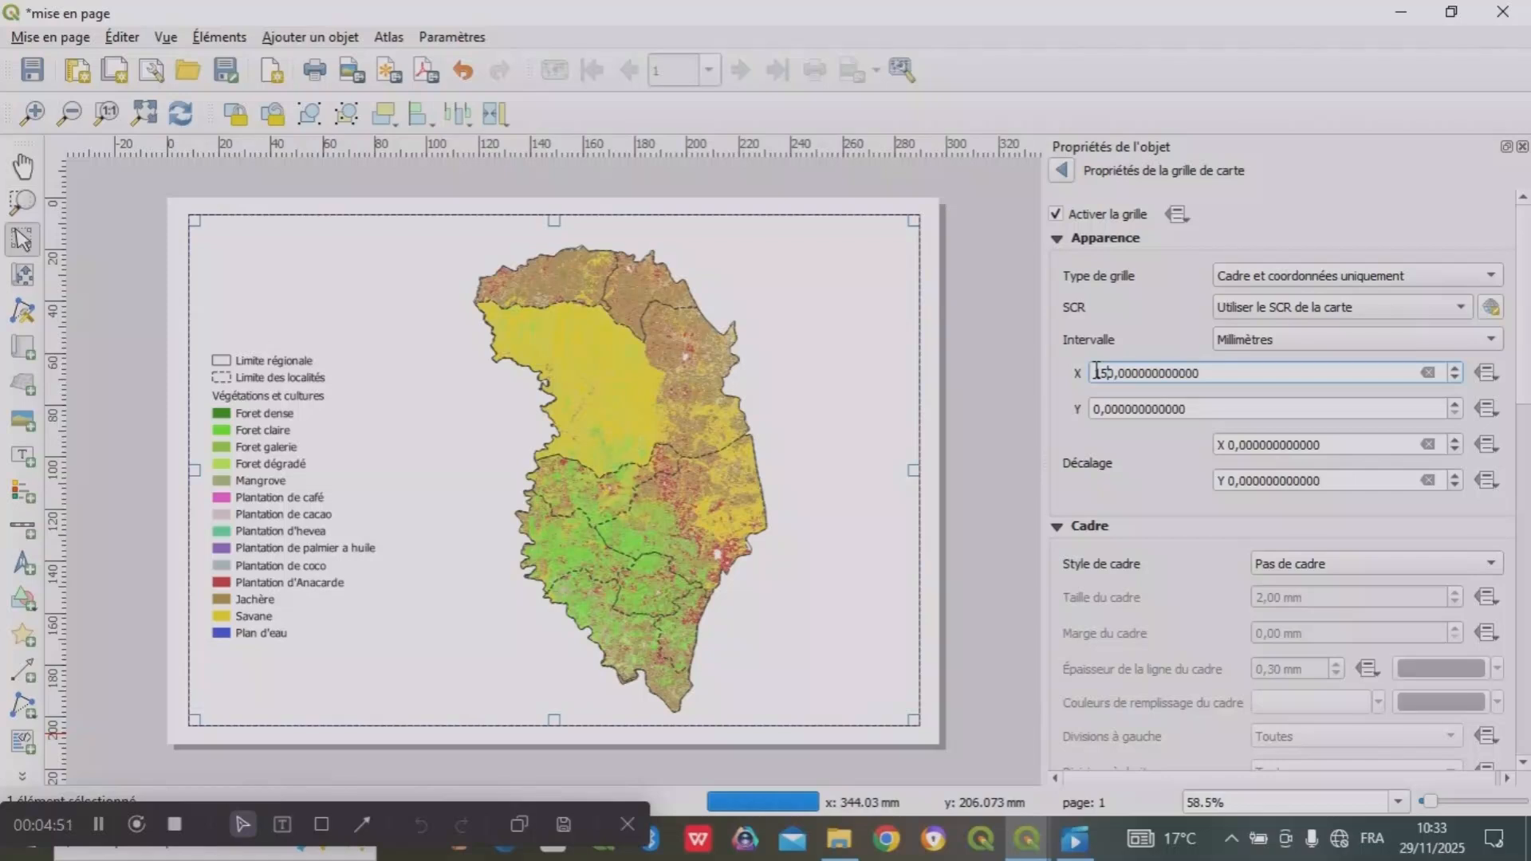
{"action": "left_click", "coordinate": [1097, 410]}
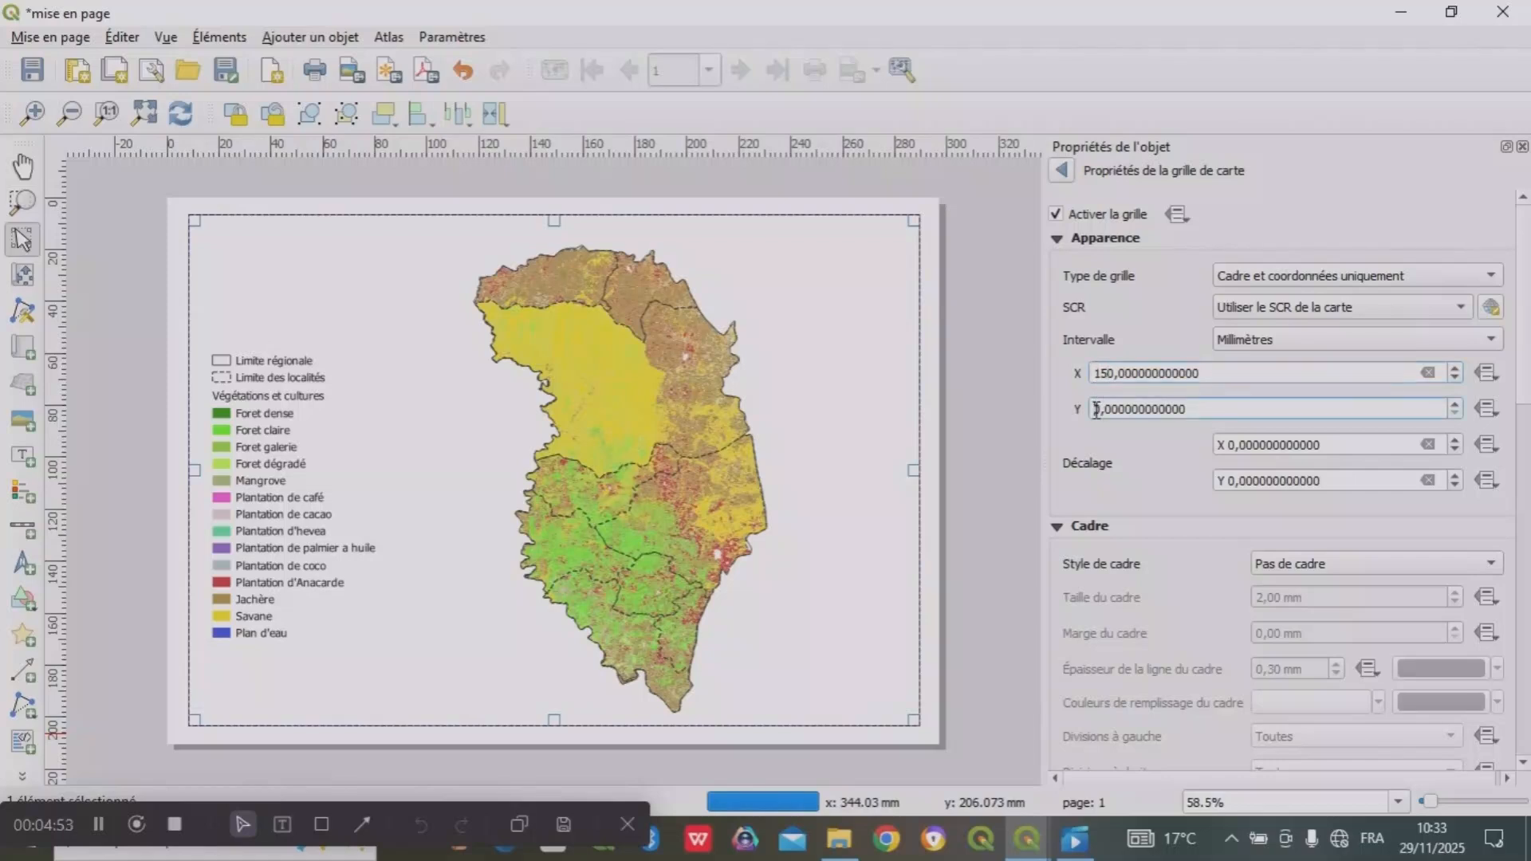
{"action": "type", "text": "15"}
{"action": "left_click", "coordinate": [1229, 445]}
{"action": "type", "text": "5"}
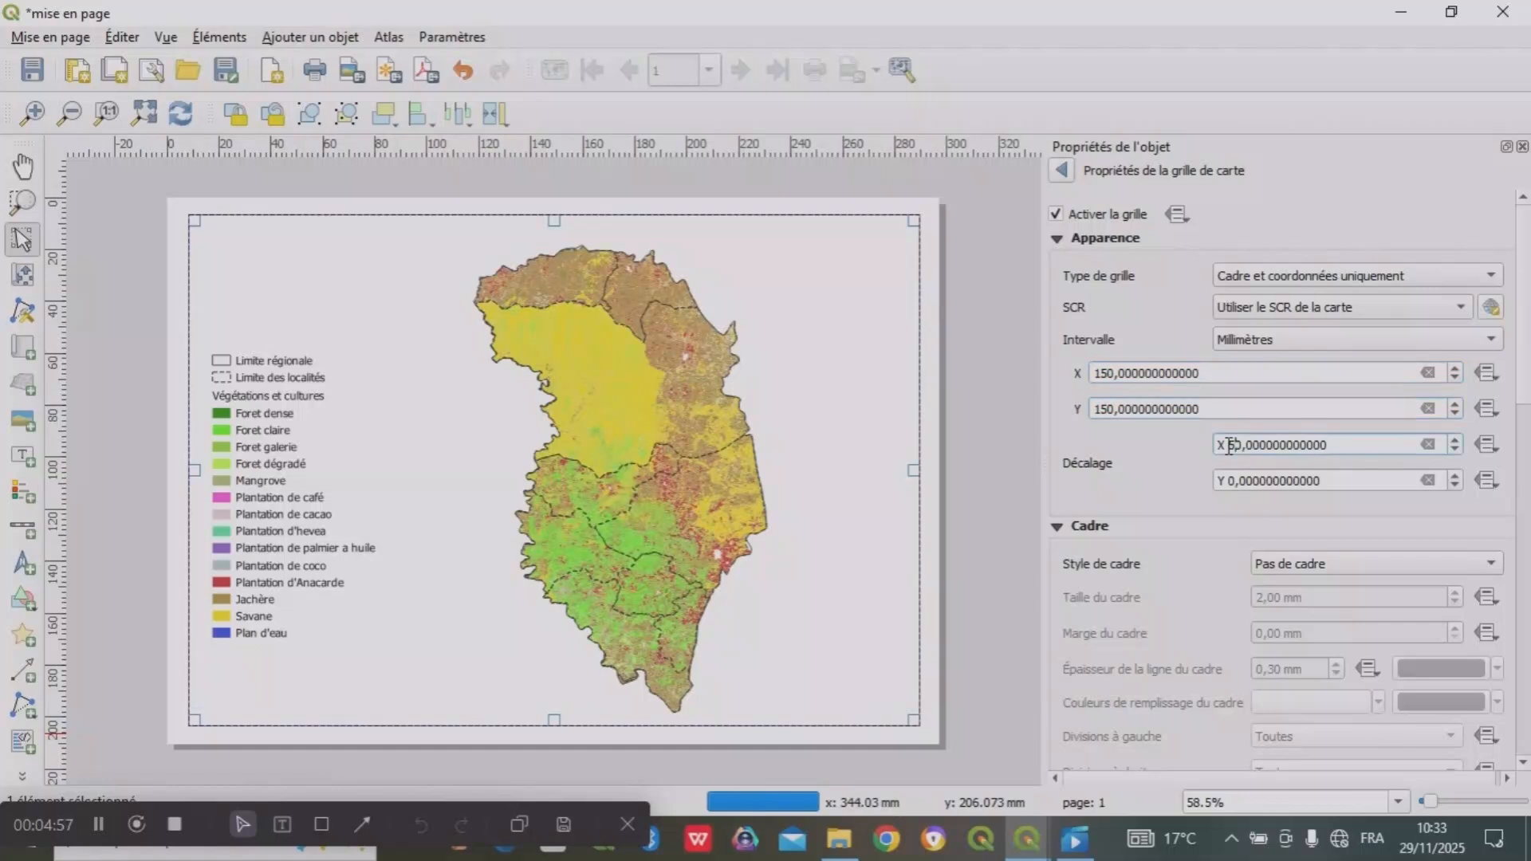
{"action": "left_click", "coordinate": [1229, 480]}
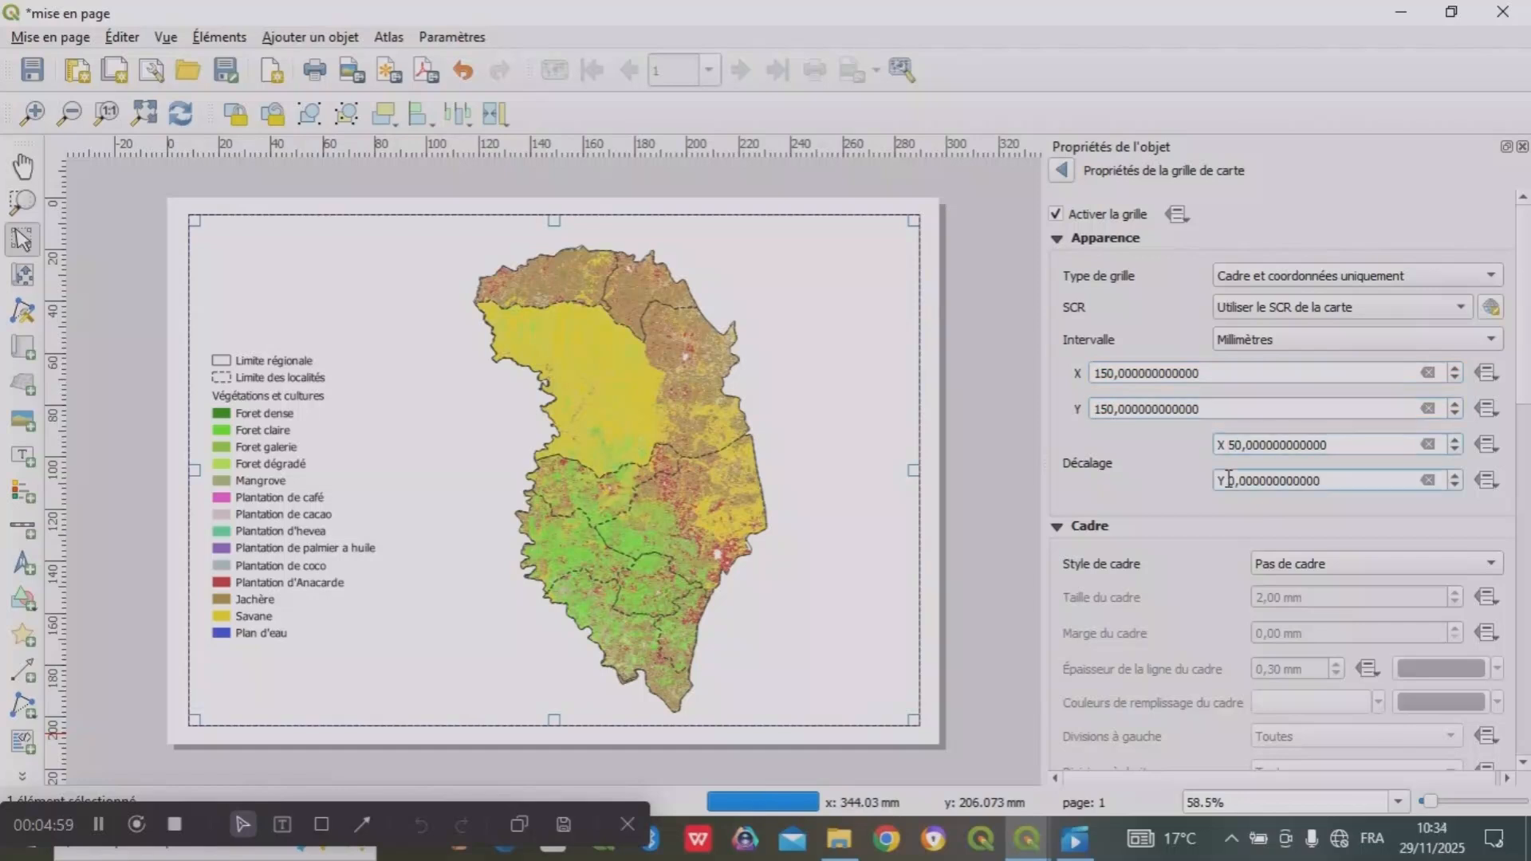
- Set the grid's frame style to Marques à l'extérieur
{"action": "left_click", "coordinate": [1489, 566]}
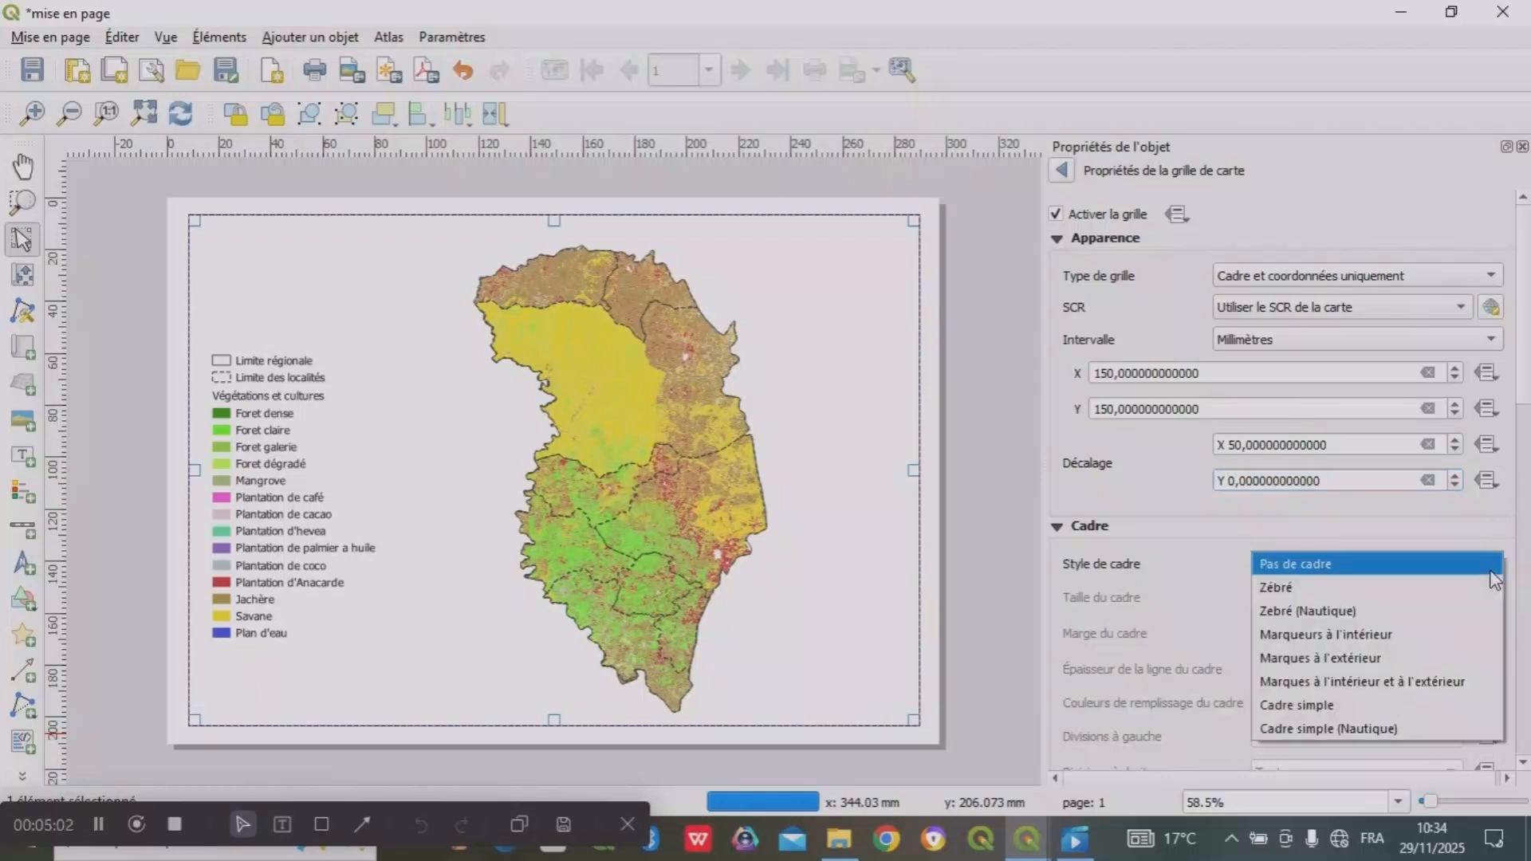
{"action": "left_click", "coordinate": [1447, 657]}
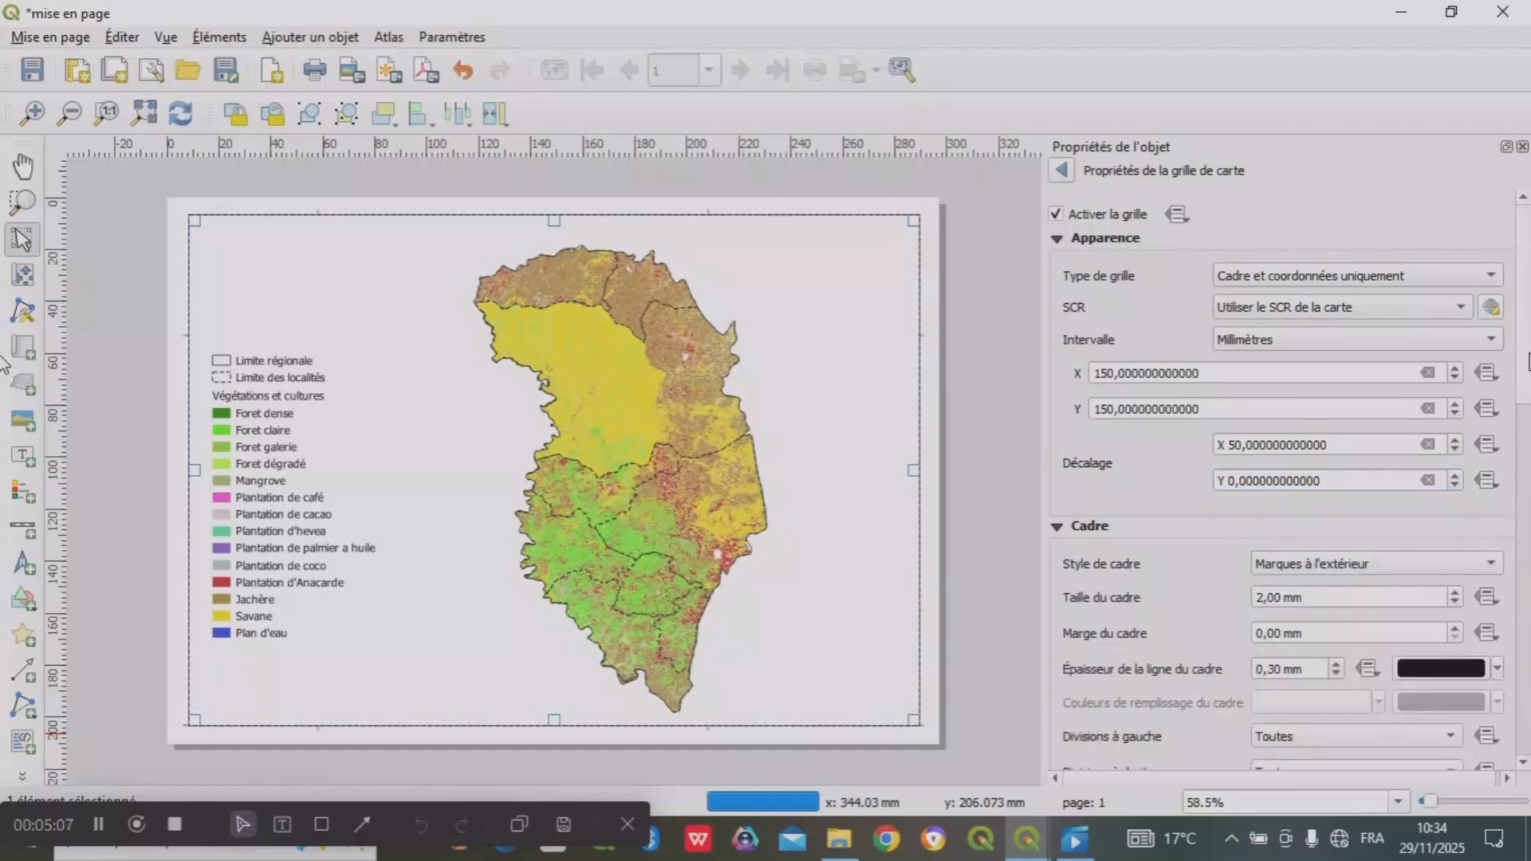
- Enable the display of grid coordinates and orient the left-side ones as Vertical descendant
{"action": "left_click_drag", "start_coordinate": [1526, 354], "coordinate": [1528, 582]}
{"action": "left_click", "coordinate": [1078, 435]}
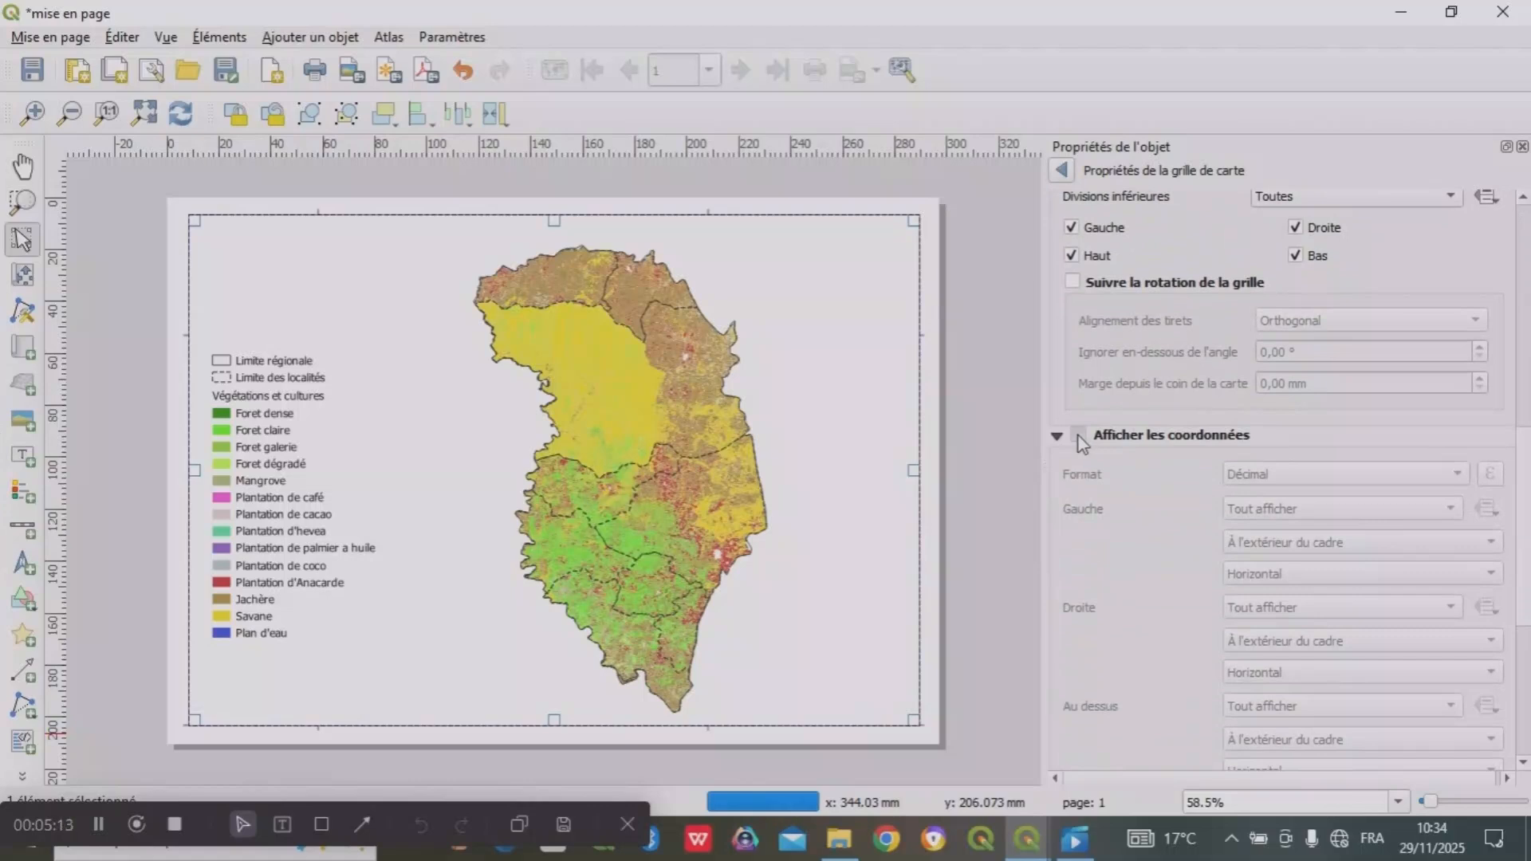
{"action": "left_click", "coordinate": [1491, 574]}
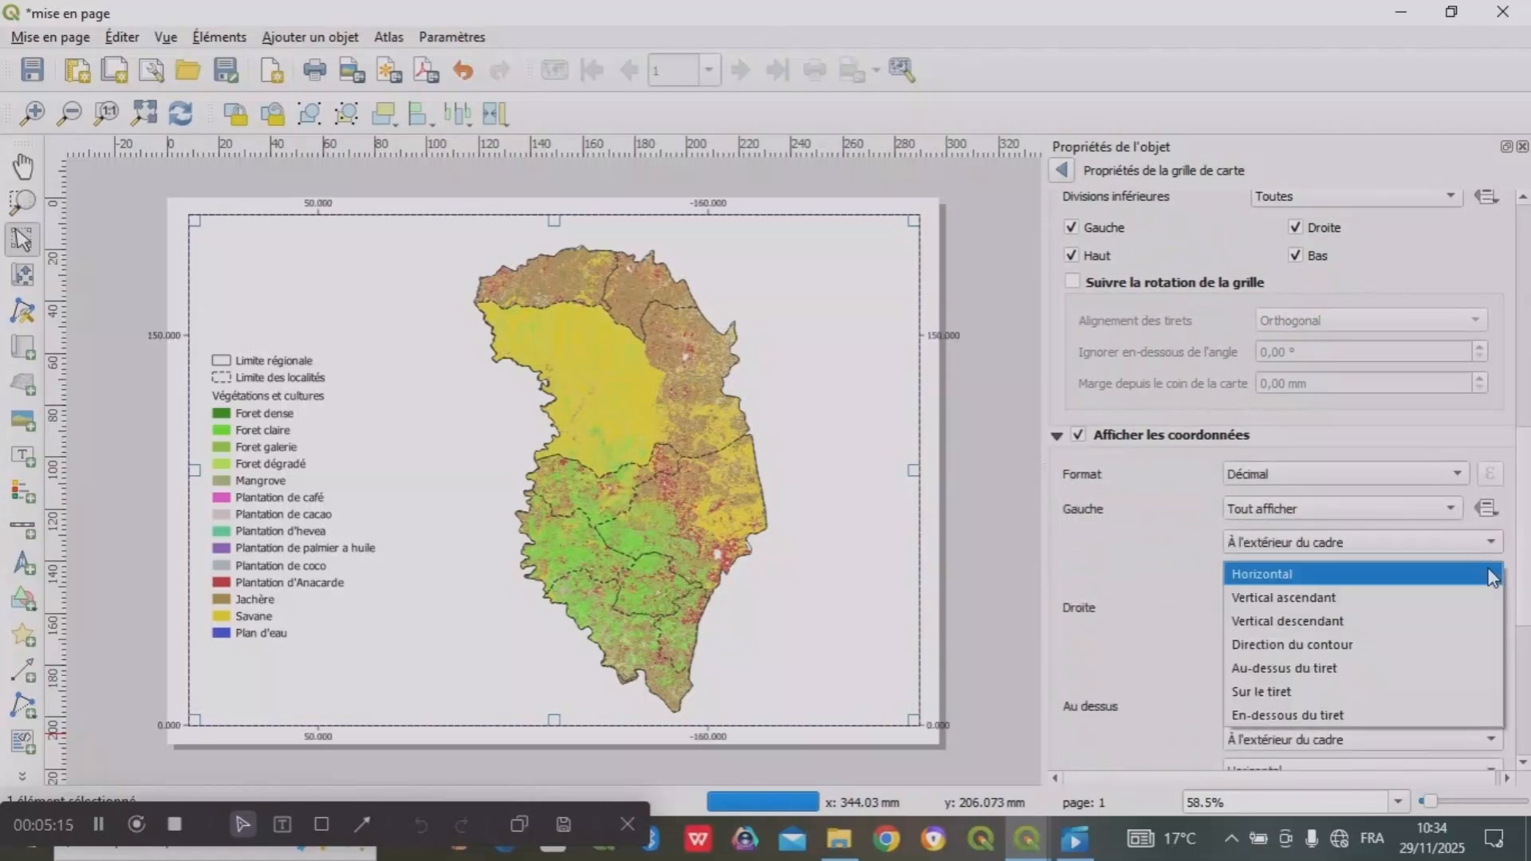
{"action": "left_click", "coordinate": [1485, 621]}
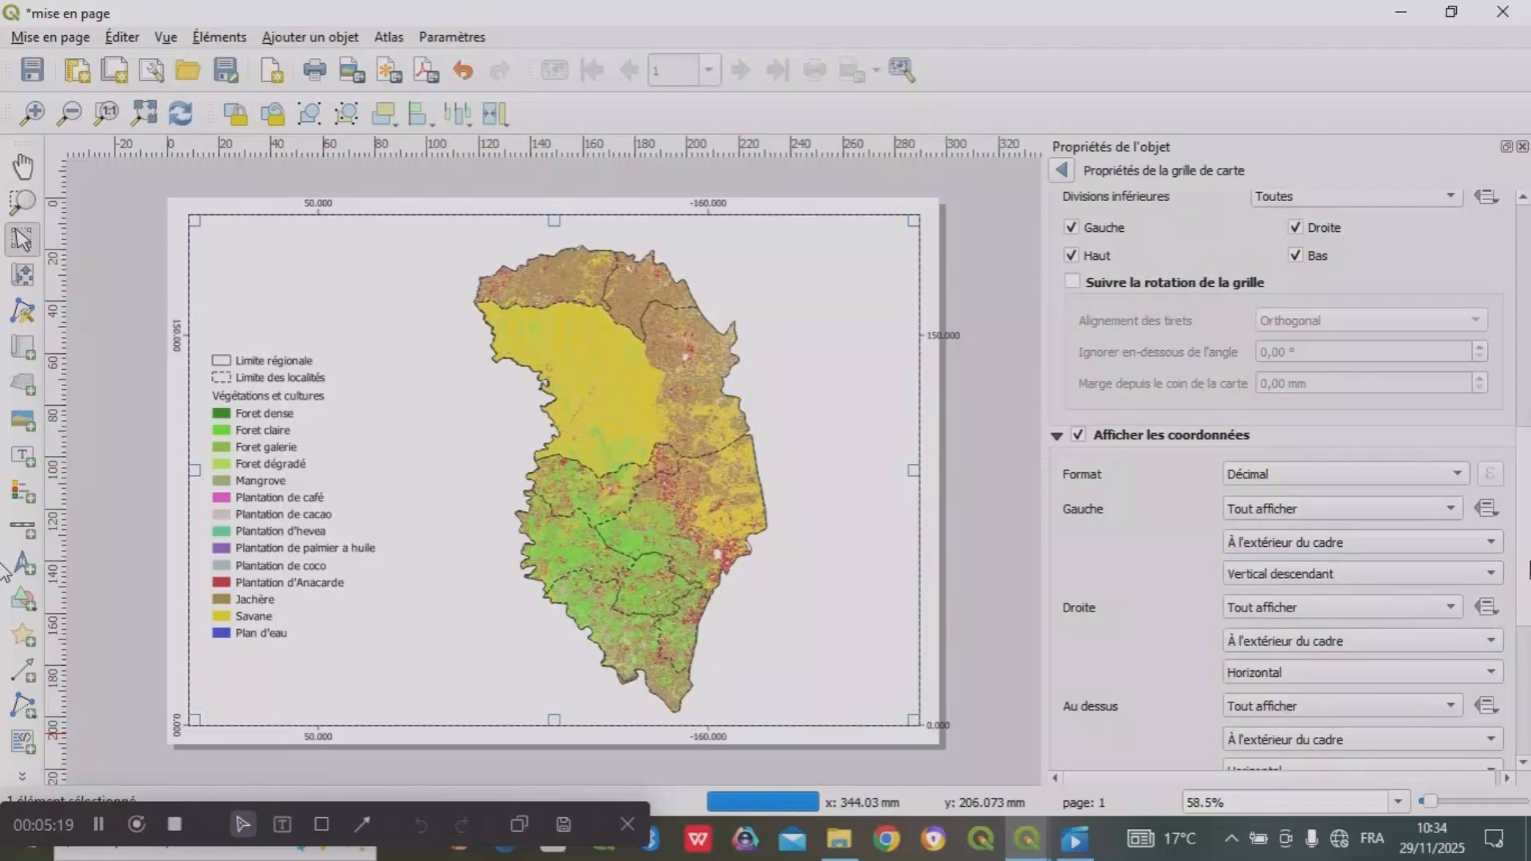
- Orient the right-side grid coordinates as Vertical descendant
{"action": "scroll", "coordinate": [1495, 599], "scroll_direction": "down", "scroll_amount": 3}
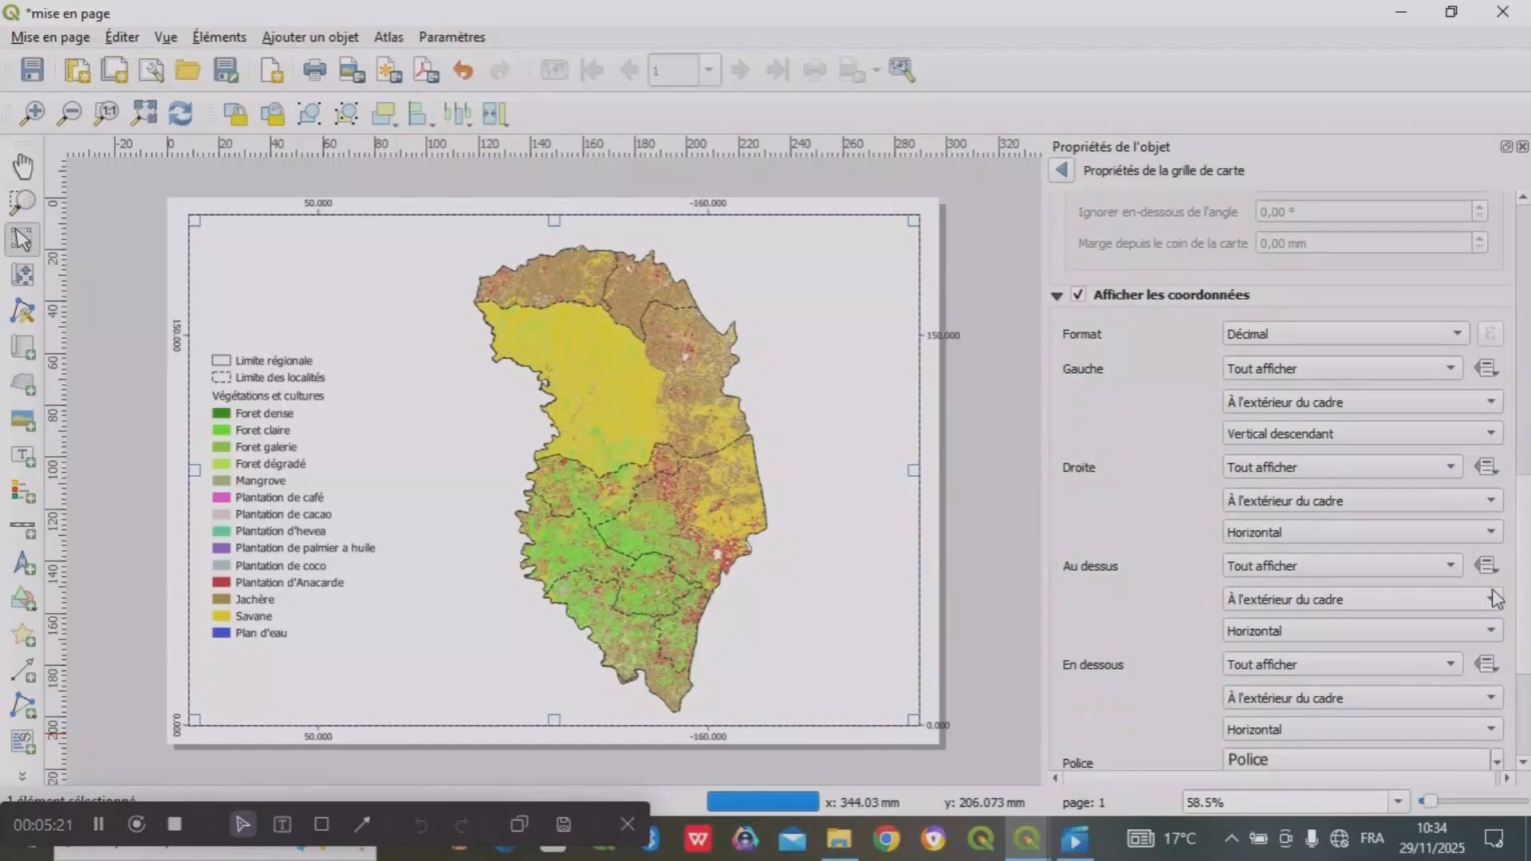
{"action": "left_click", "coordinate": [1470, 530]}
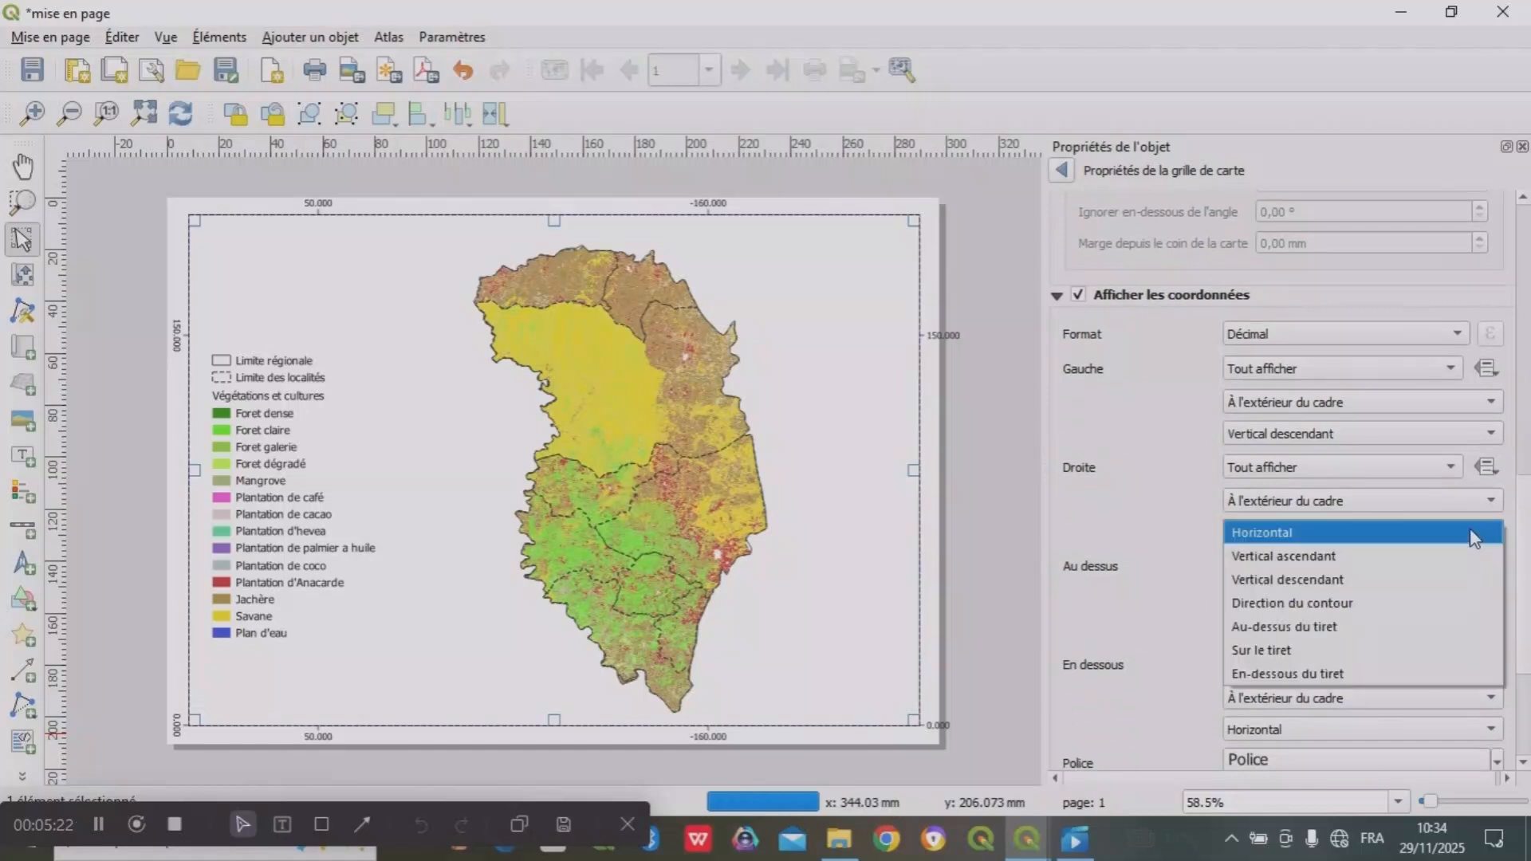
{"action": "left_click", "coordinate": [1478, 579]}
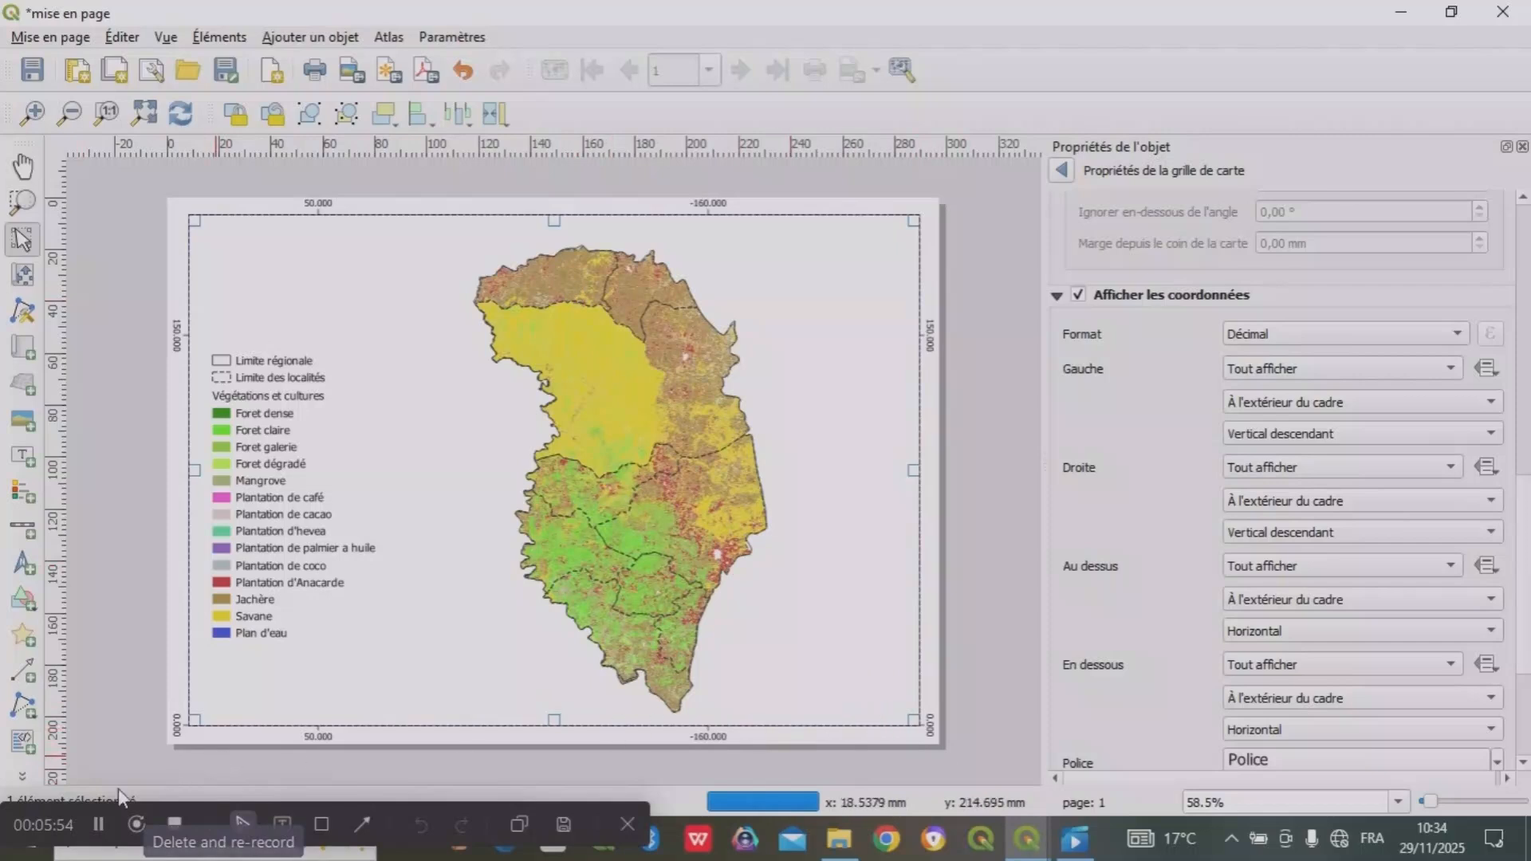
- Switch to the main QGIS project window, open the Limite des localités layer's properties and label it with the locality names
{"action": "mouse_move", "coordinate": [1028, 850]}
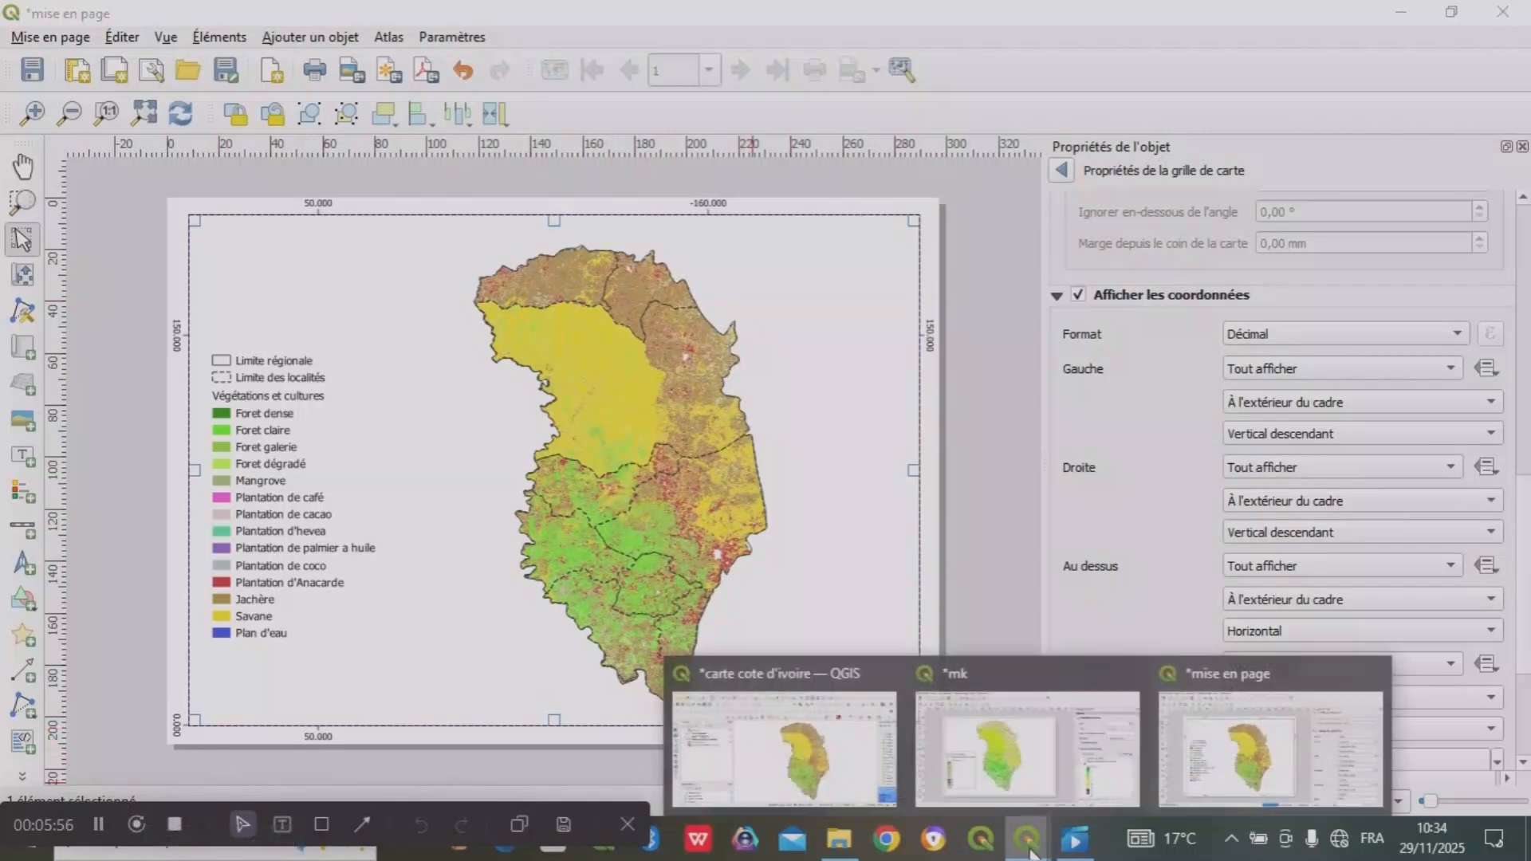
{"action": "left_click", "coordinate": [834, 765]}
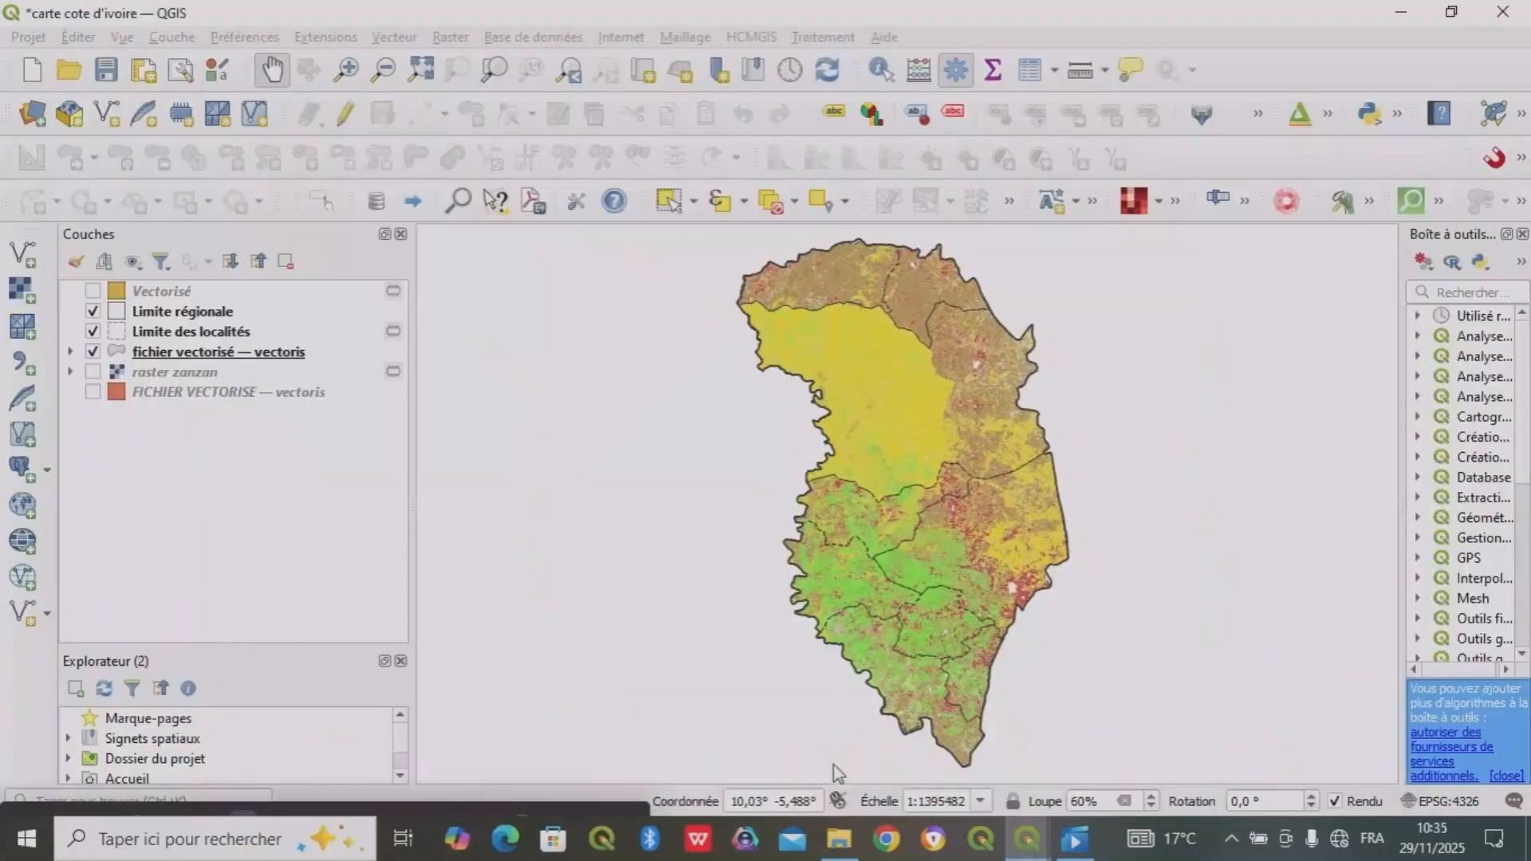
{"action": "left_click", "coordinate": [262, 356]}
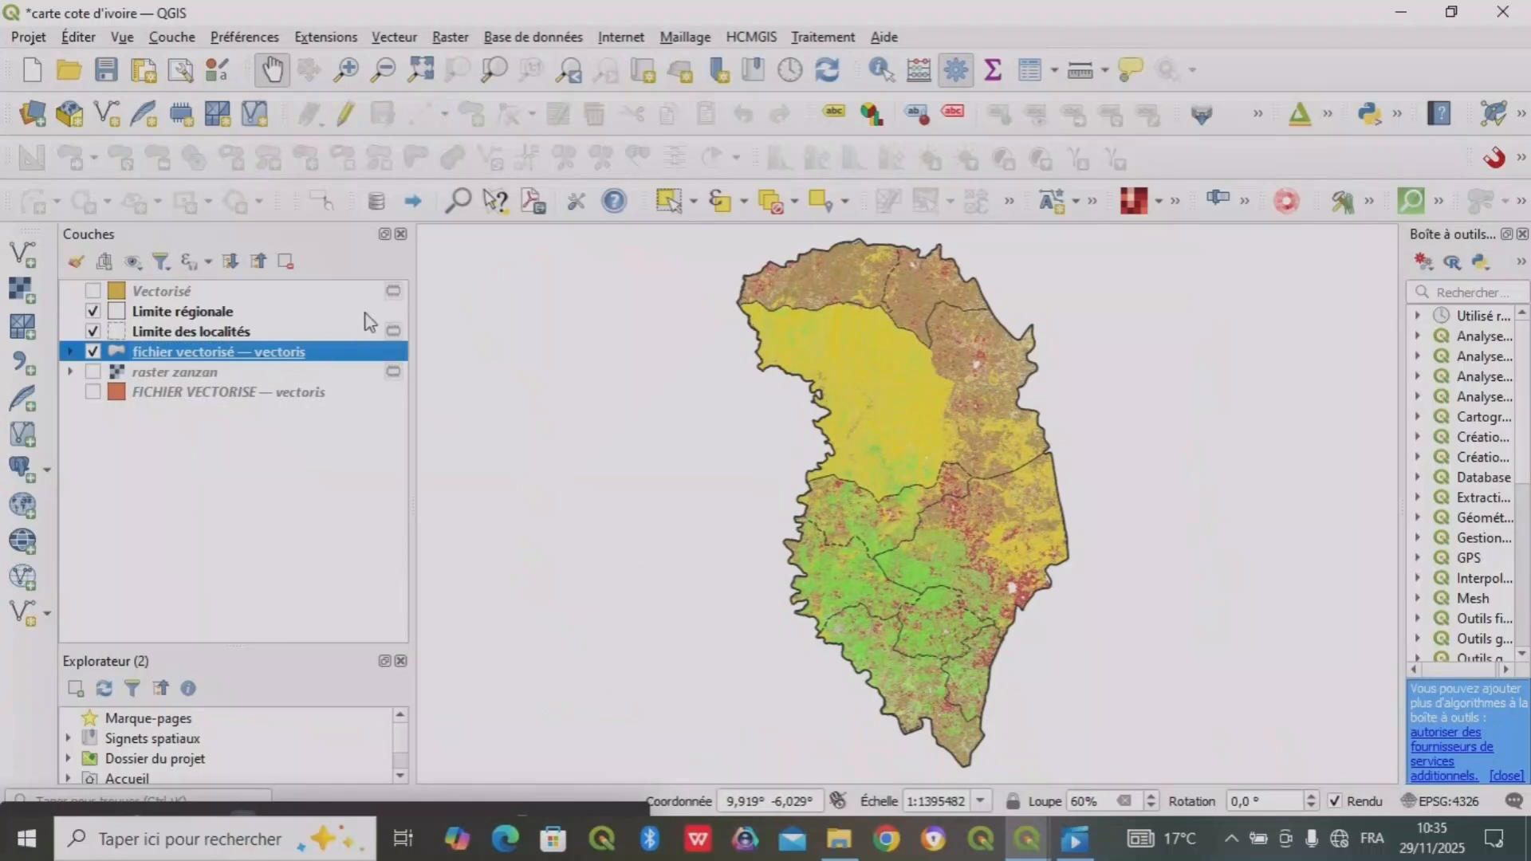
{"action": "right_click", "coordinate": [309, 360]}
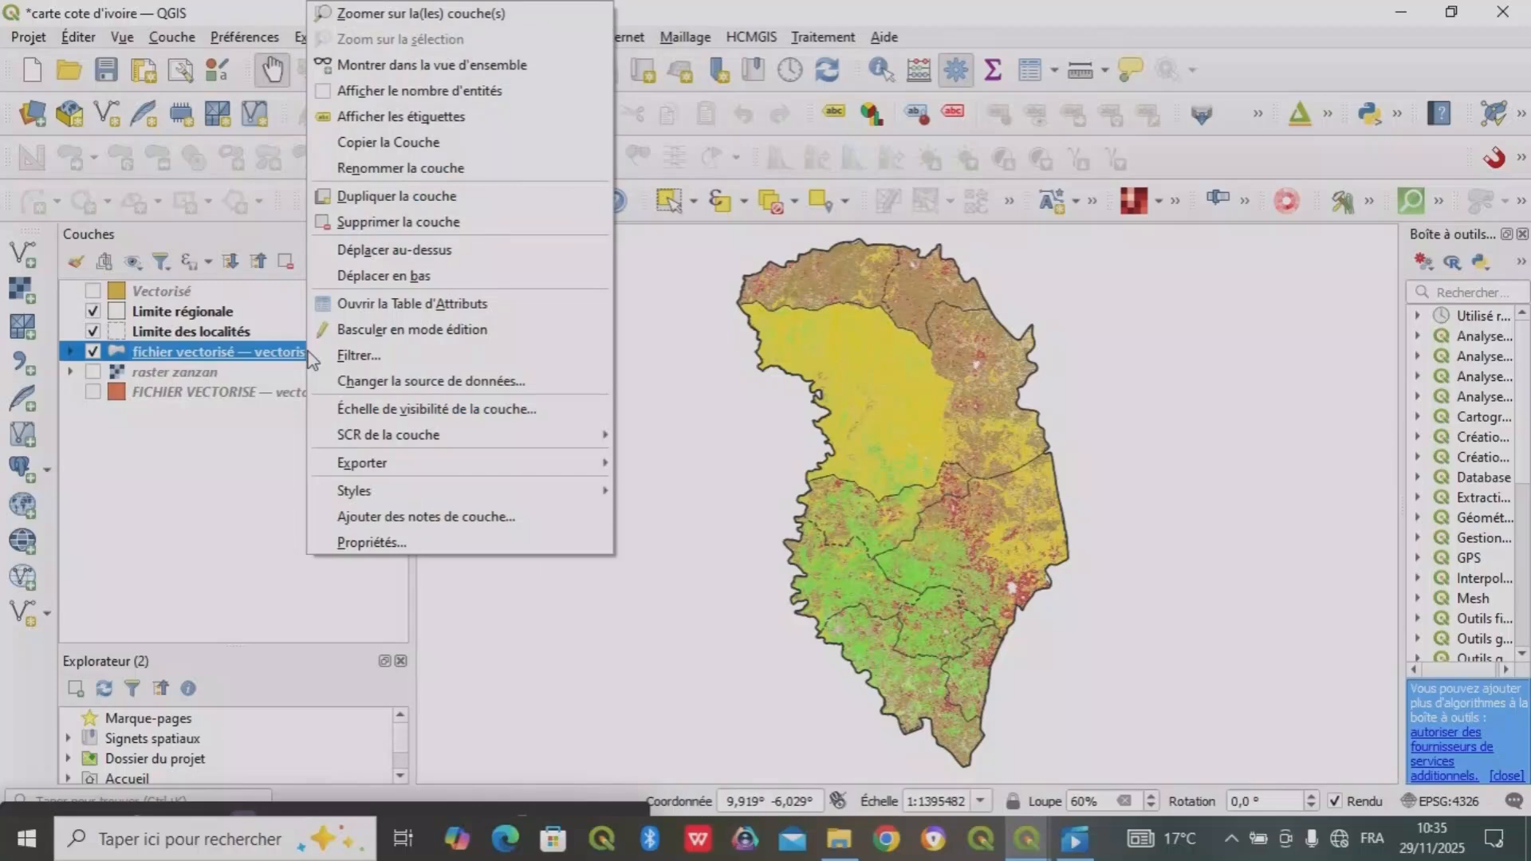
{"action": "left_click", "coordinate": [199, 331]}
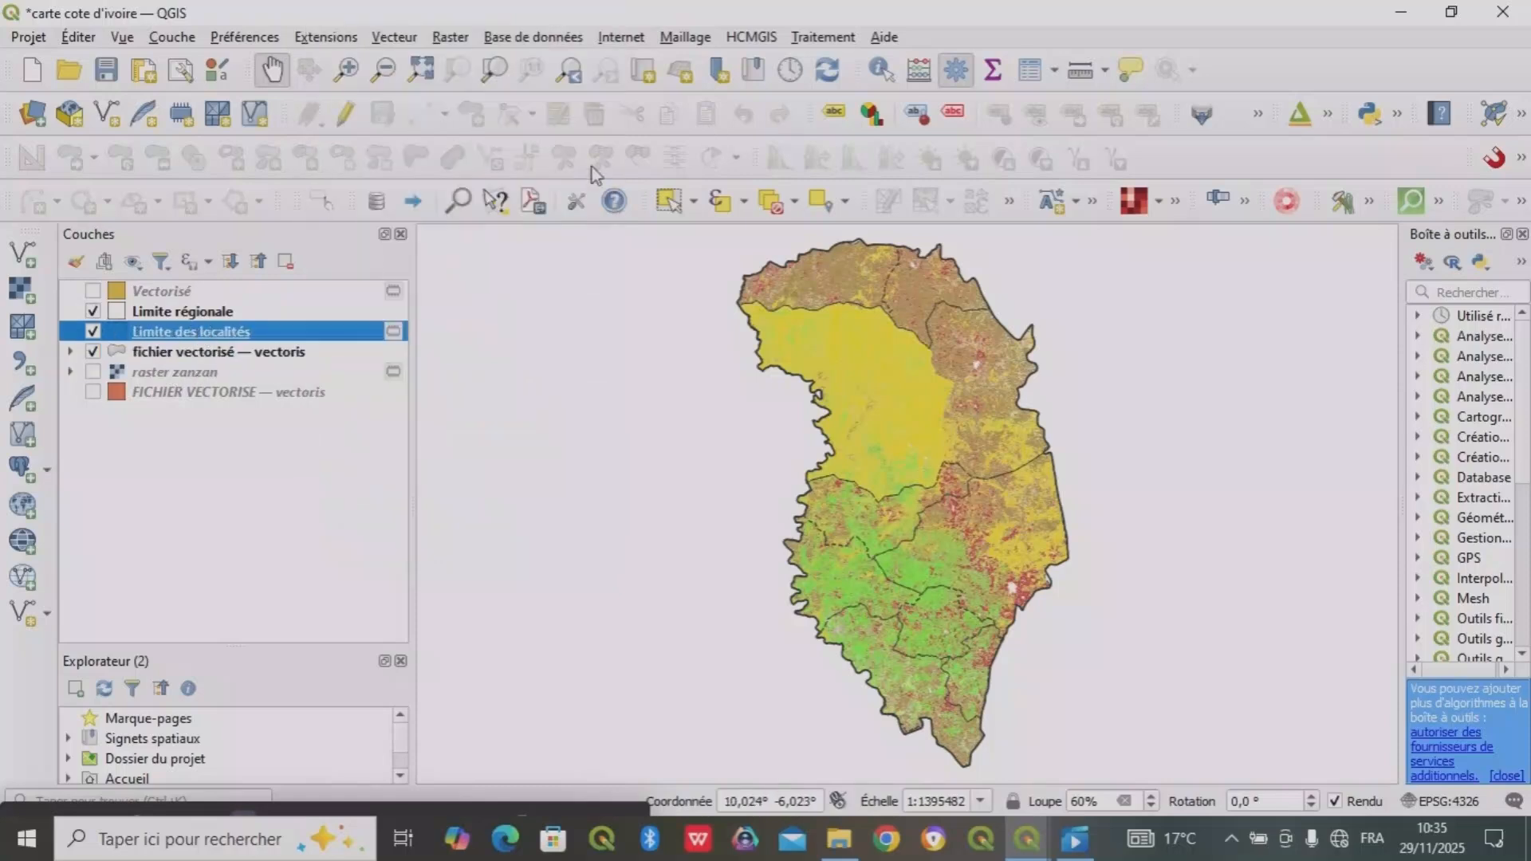
{"action": "left_click", "coordinate": [282, 312]}
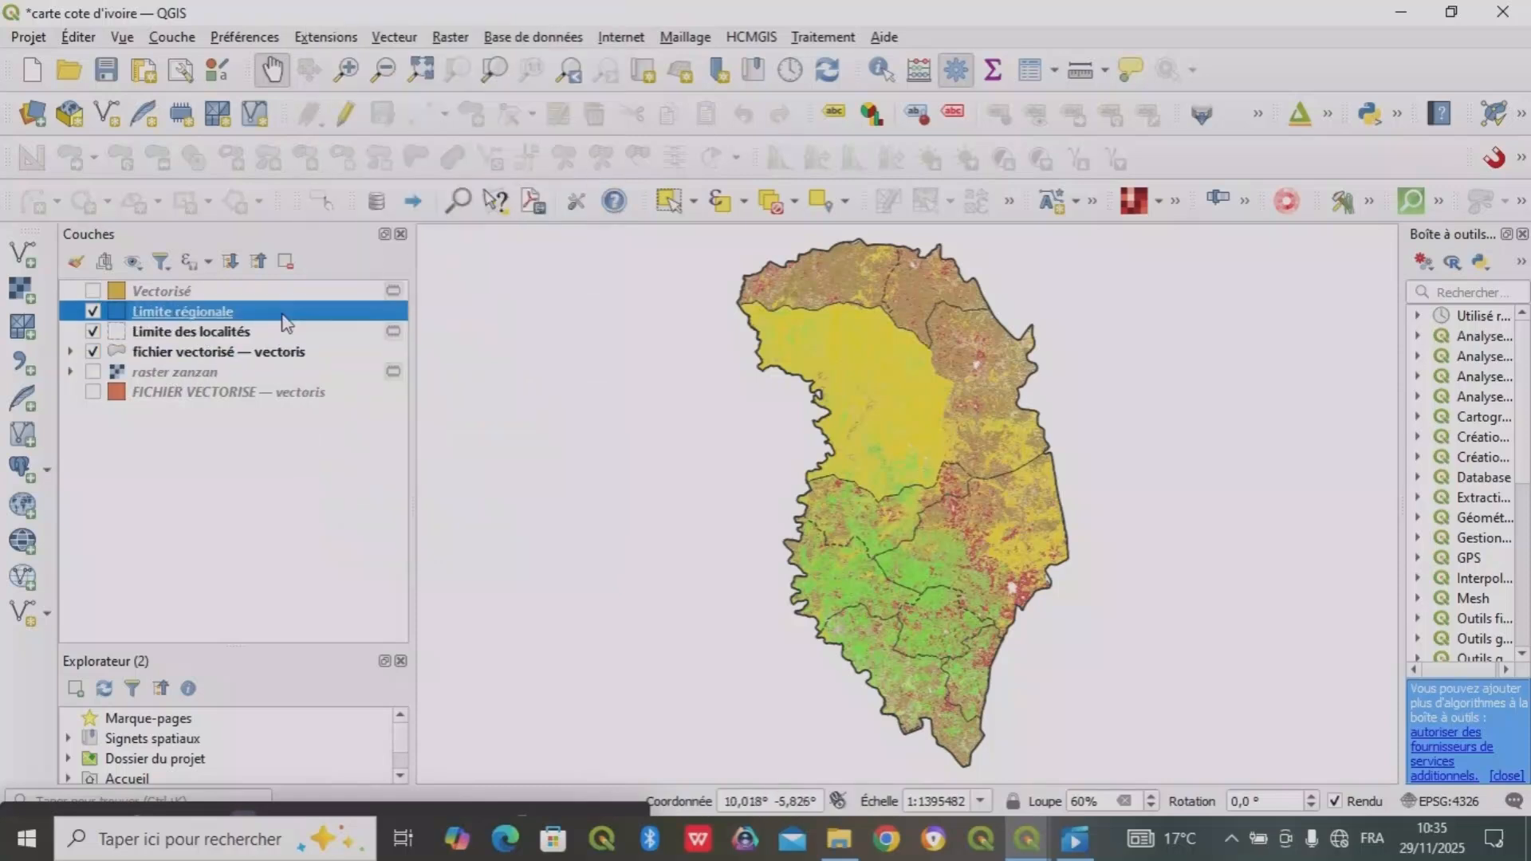
{"action": "left_click", "coordinate": [283, 333]}
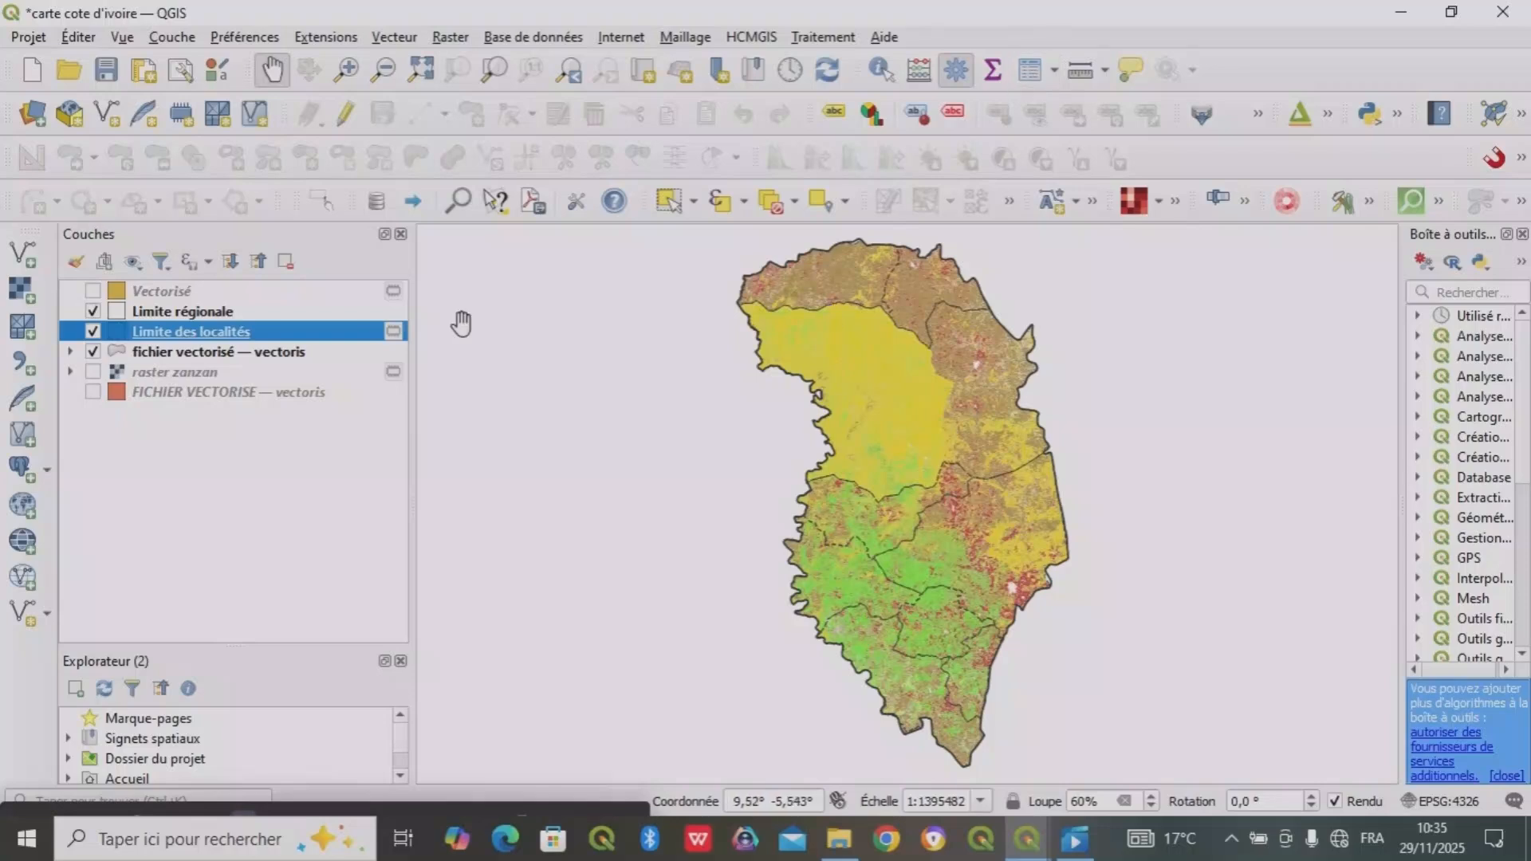
{"action": "right_click", "coordinate": [354, 333]}
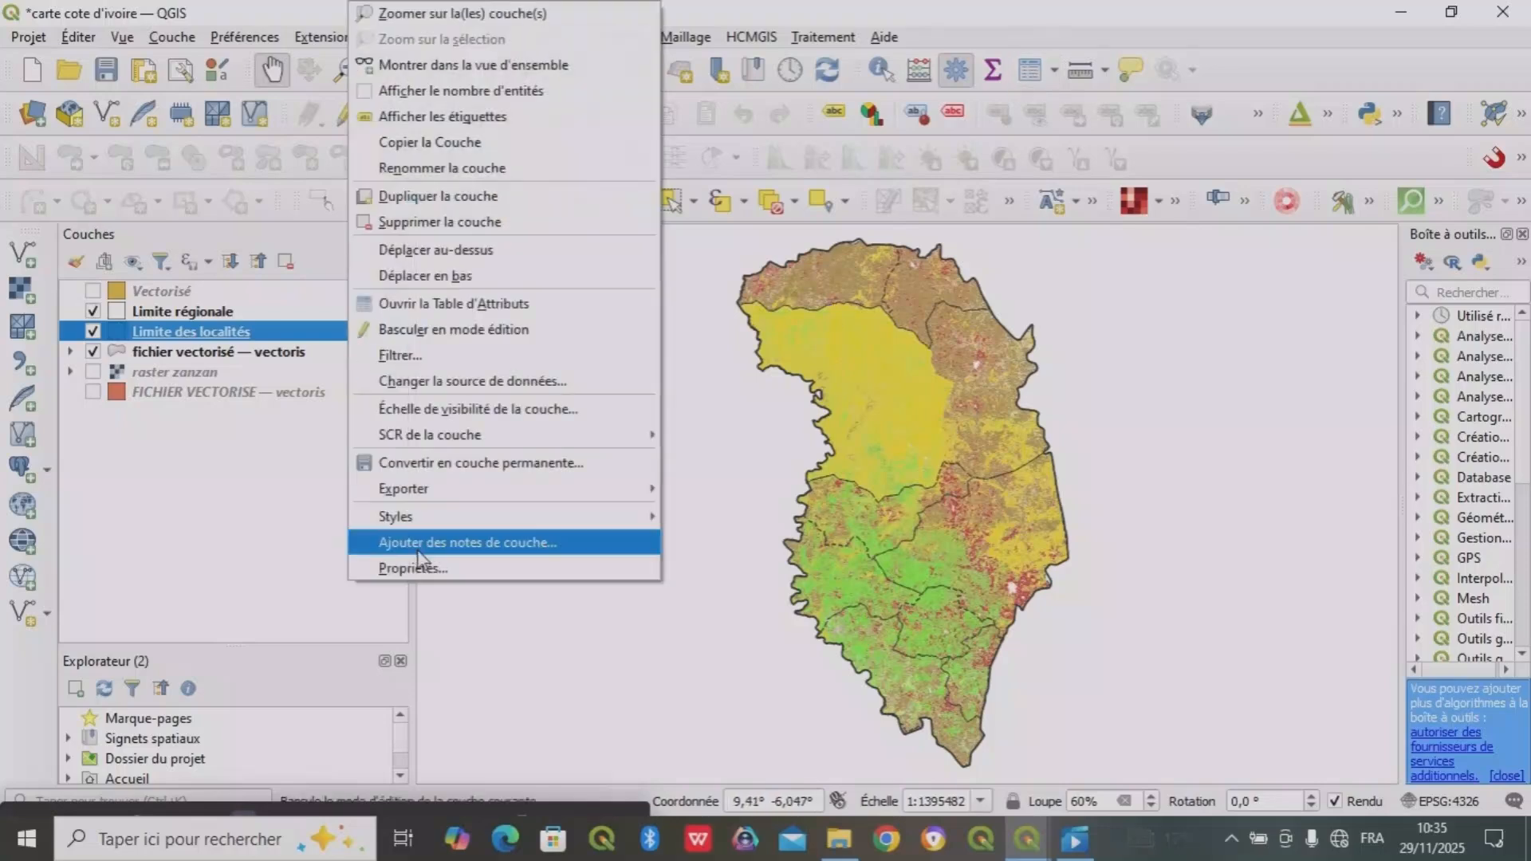
{"action": "left_click", "coordinate": [426, 572]}
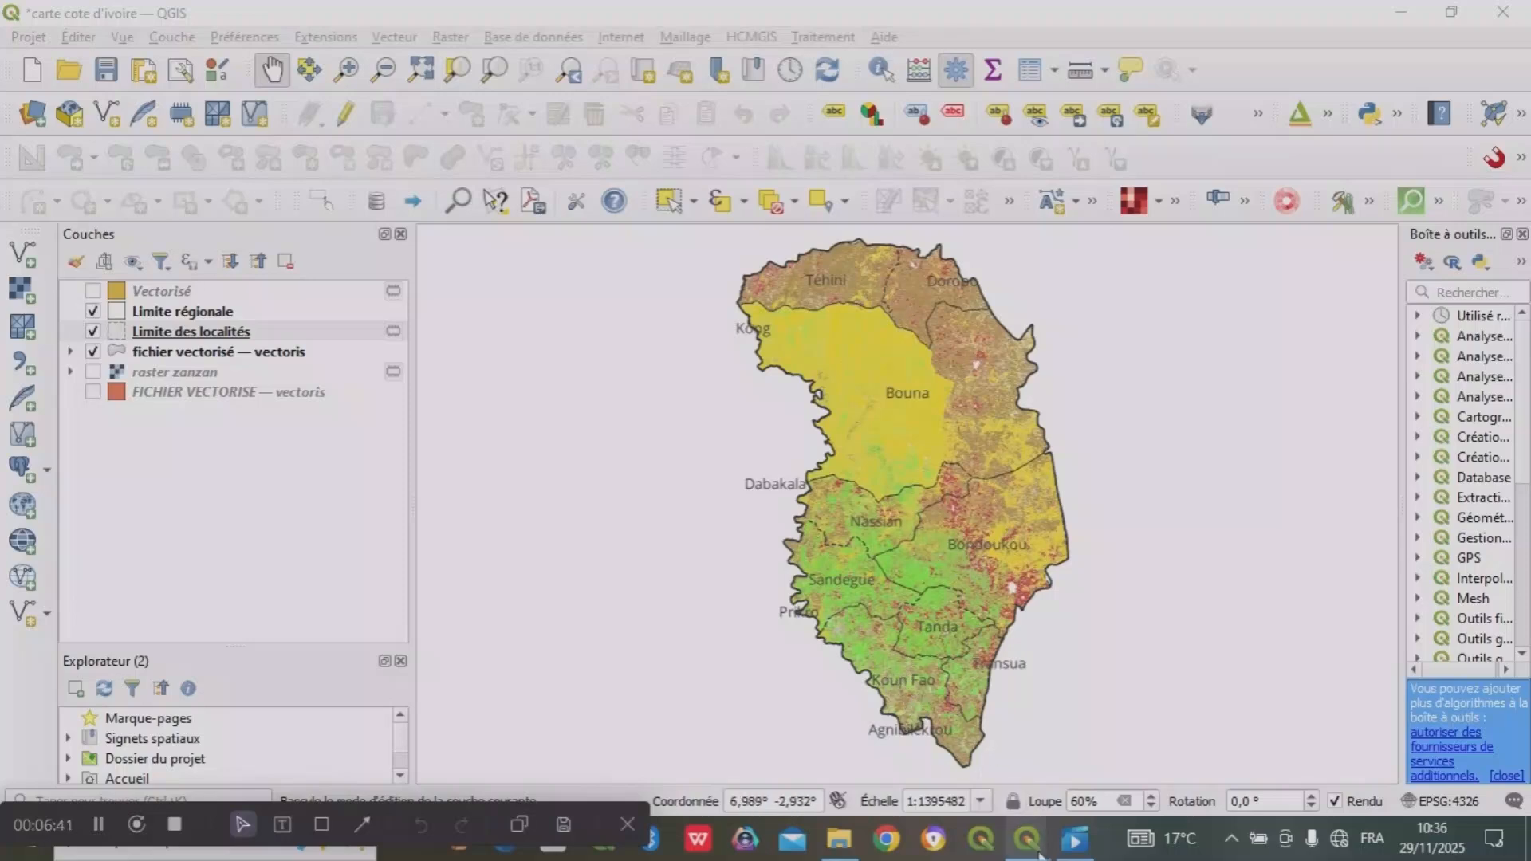
- Switch back to the mise en page layout and draw a small text label over the map's northwestern locality
{"action": "mouse_move", "coordinate": [1037, 852]}
{"action": "left_click", "coordinate": [1232, 761]}
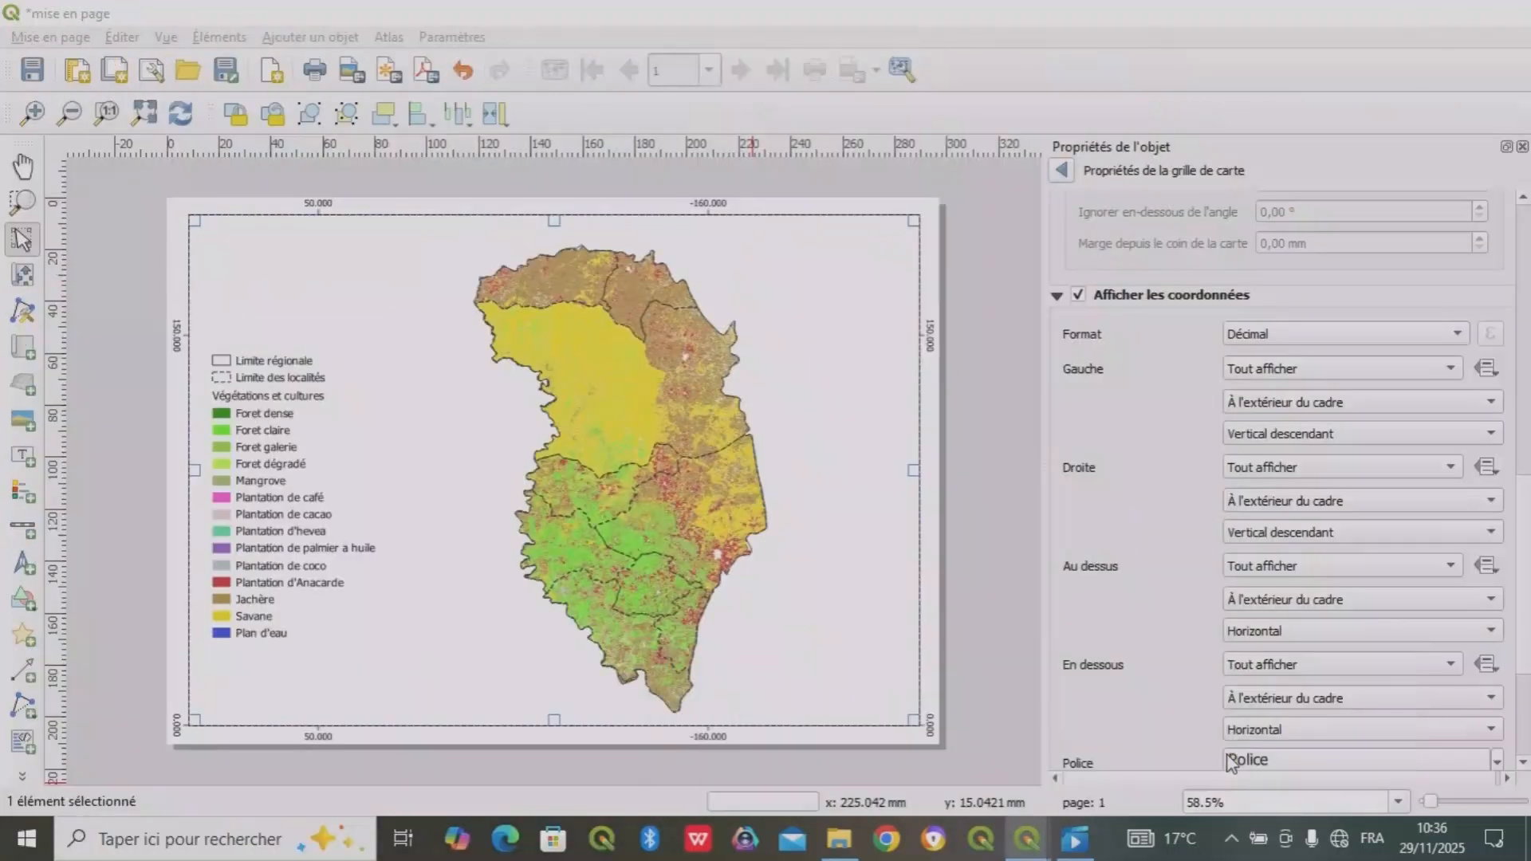
{"action": "left_click", "coordinate": [152, 110]}
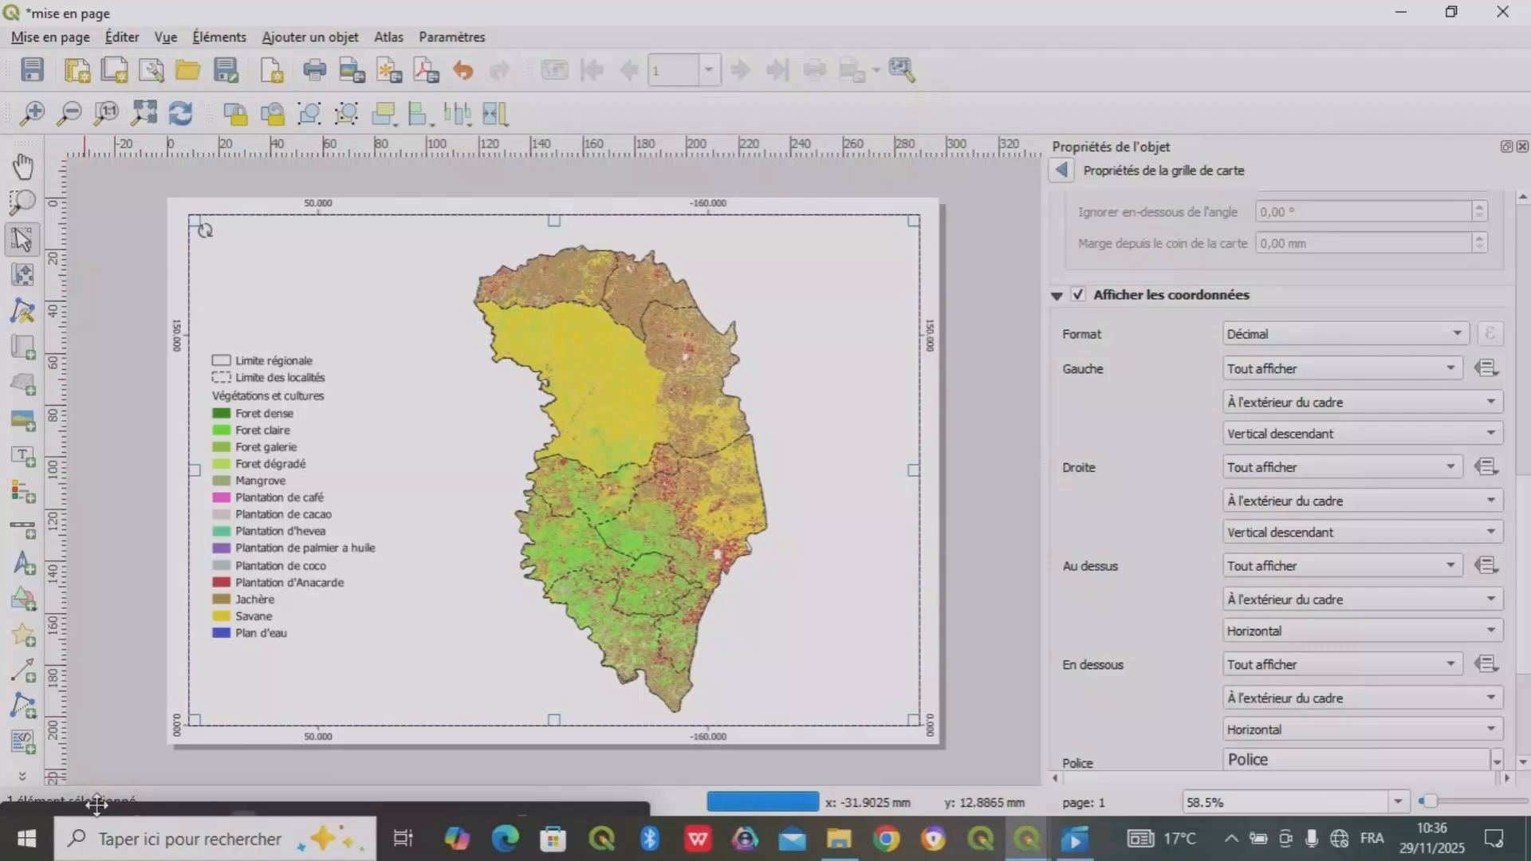
{"action": "mouse_move", "coordinate": [99, 810]}
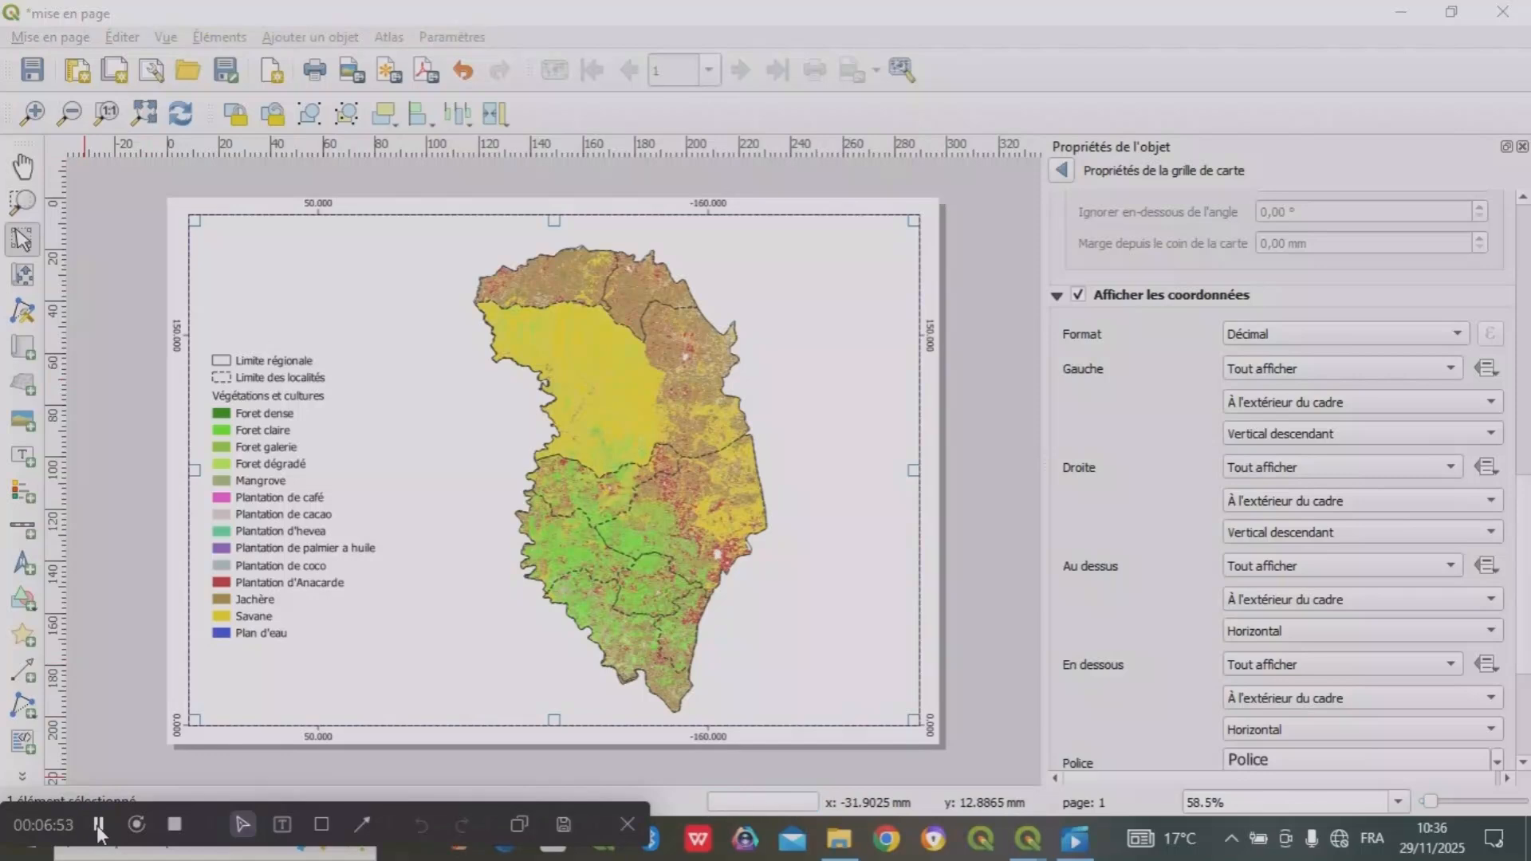
{"action": "left_click", "coordinate": [97, 829]}
{"action": "left_click", "coordinate": [24, 458]}
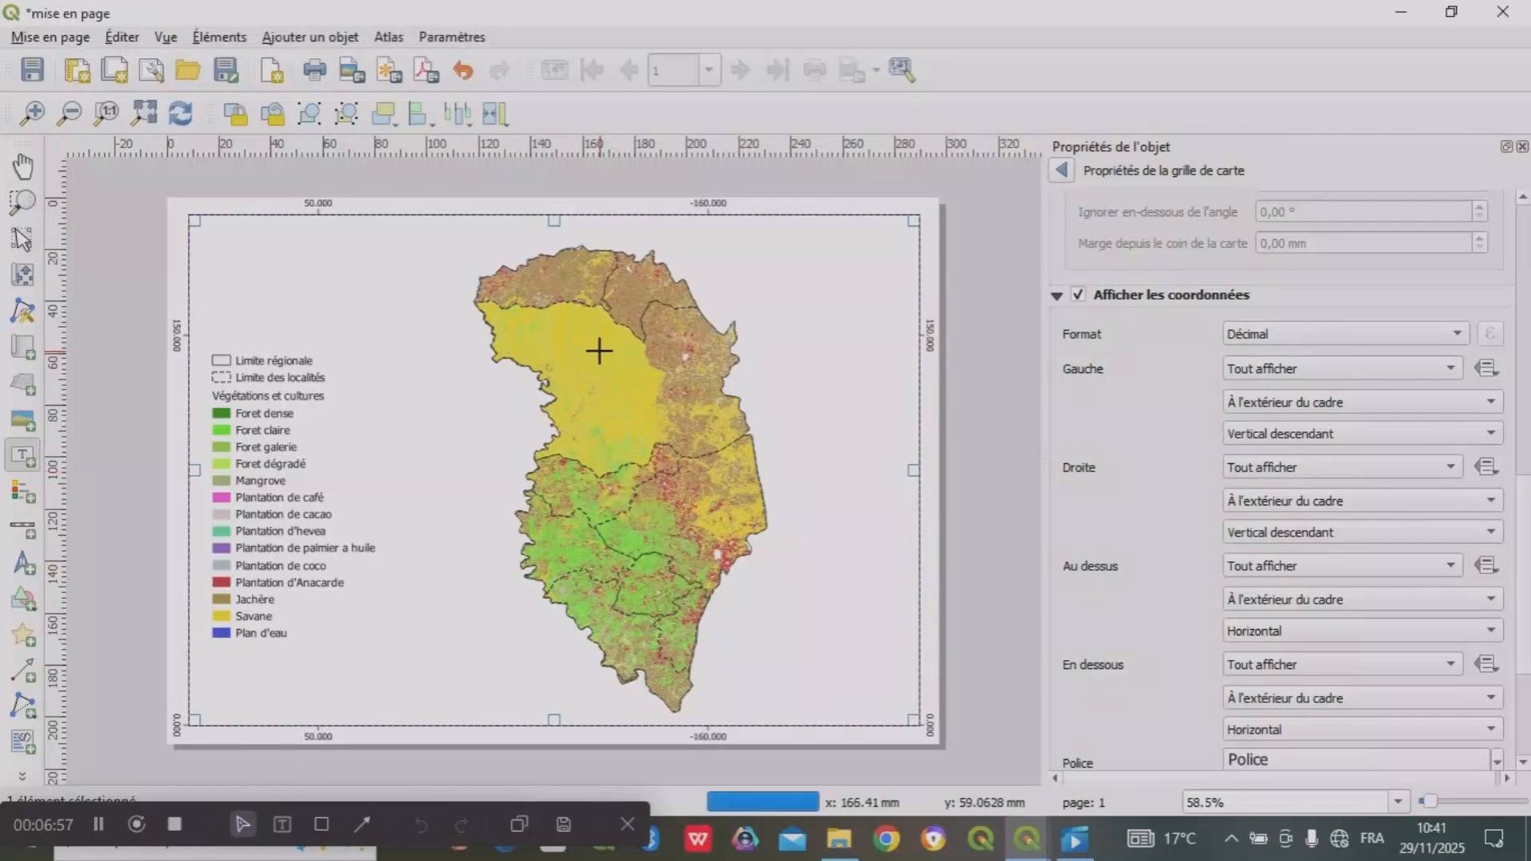
{"action": "left_click_drag", "start_coordinate": [522, 276], "coordinate": [597, 297]}
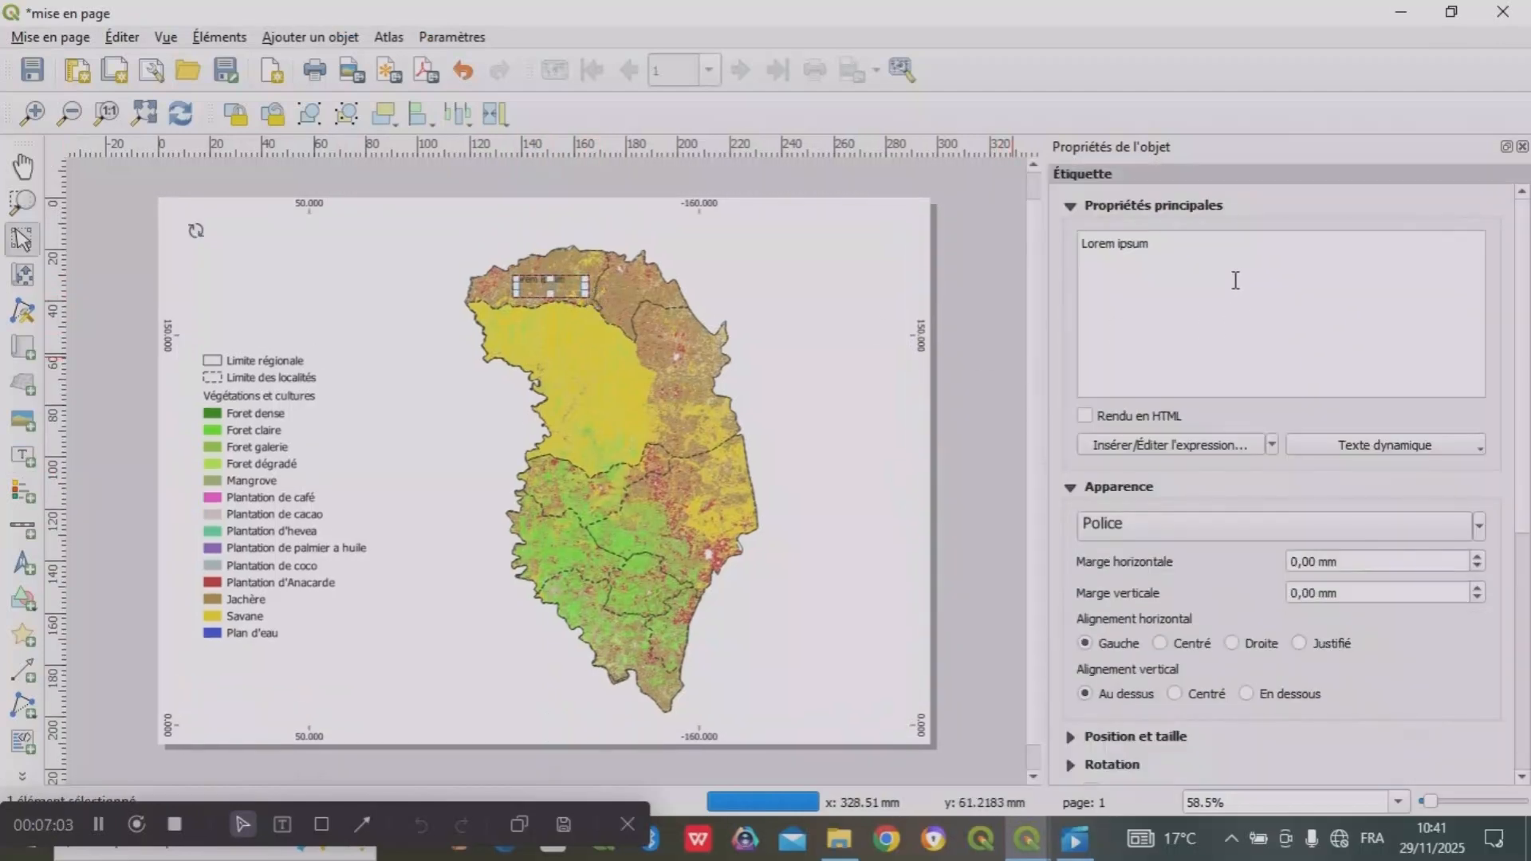
- Enable the frame (Cadre) around the main map
{"action": "left_click", "coordinate": [858, 386]}
{"action": "left_click_drag", "start_coordinate": [1525, 380], "coordinate": [1523, 530]}
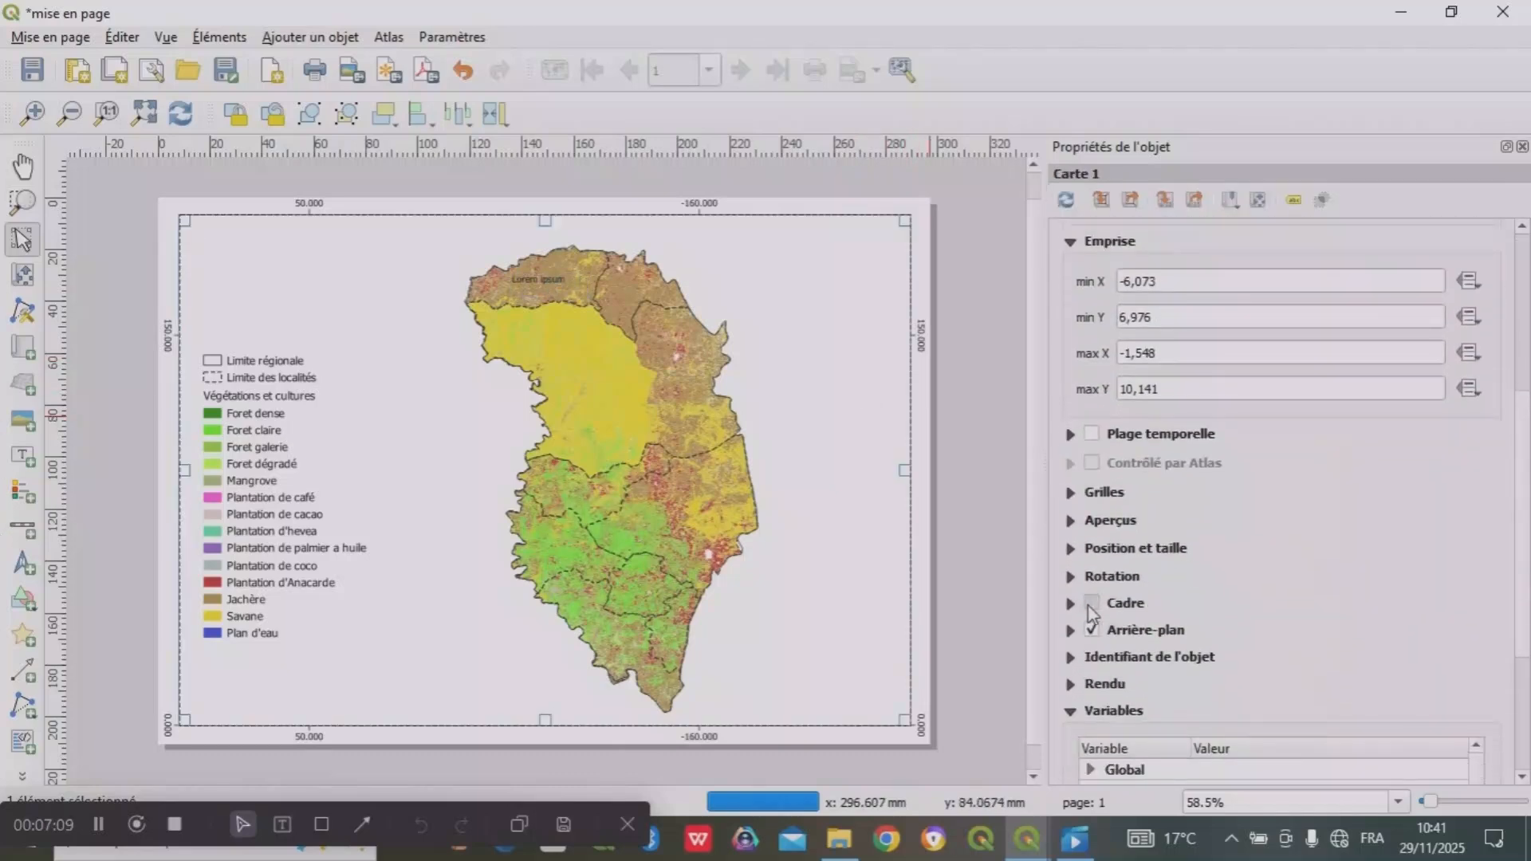
{"action": "left_click", "coordinate": [1092, 604]}
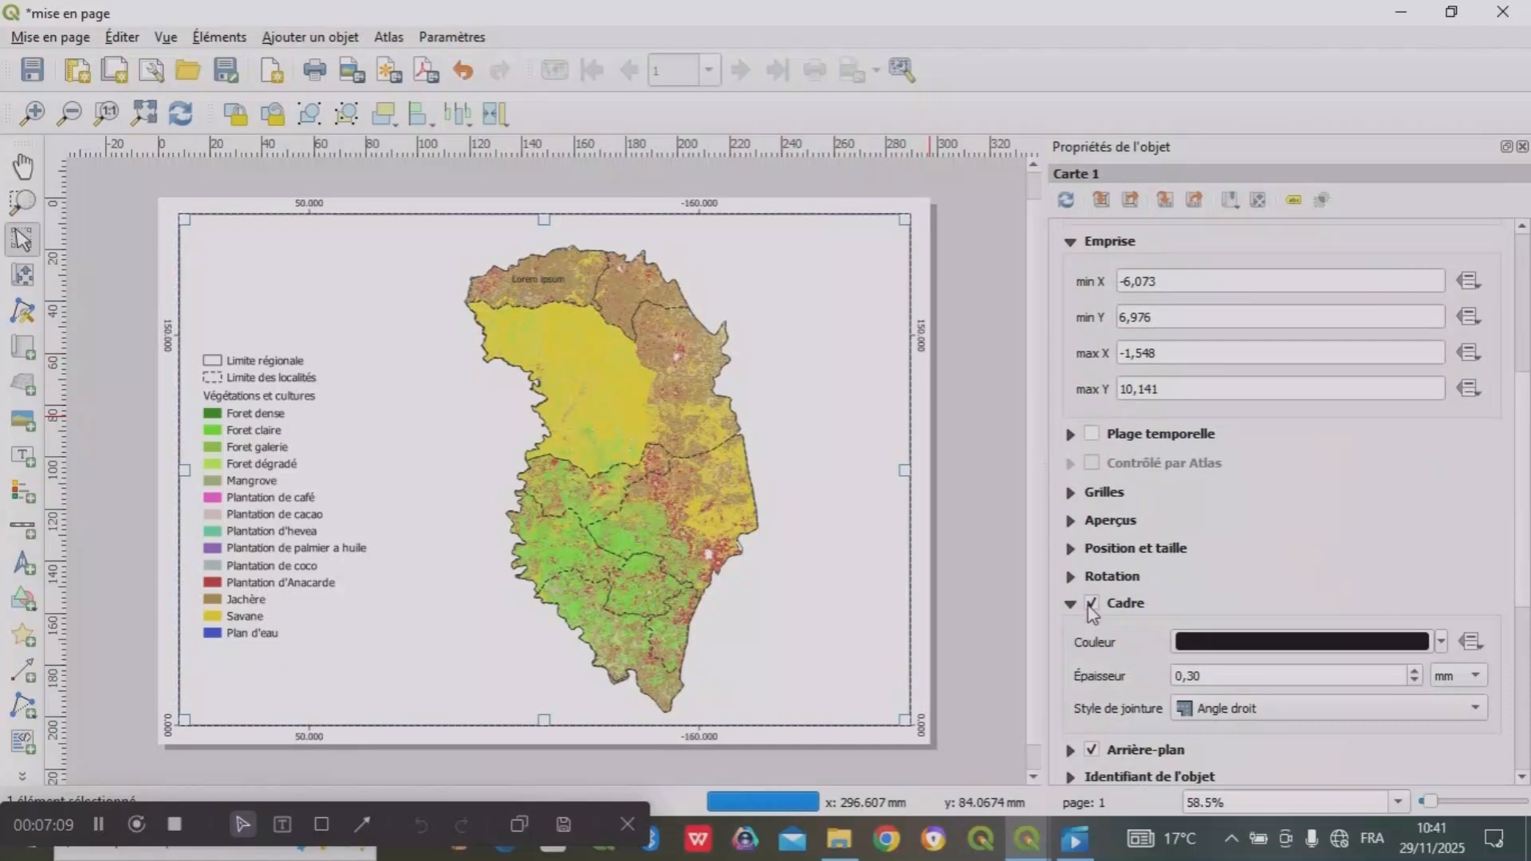
- Replace the placeholder text of the label over the northwestern locality with Tehini
{"action": "left_click", "coordinate": [555, 281]}
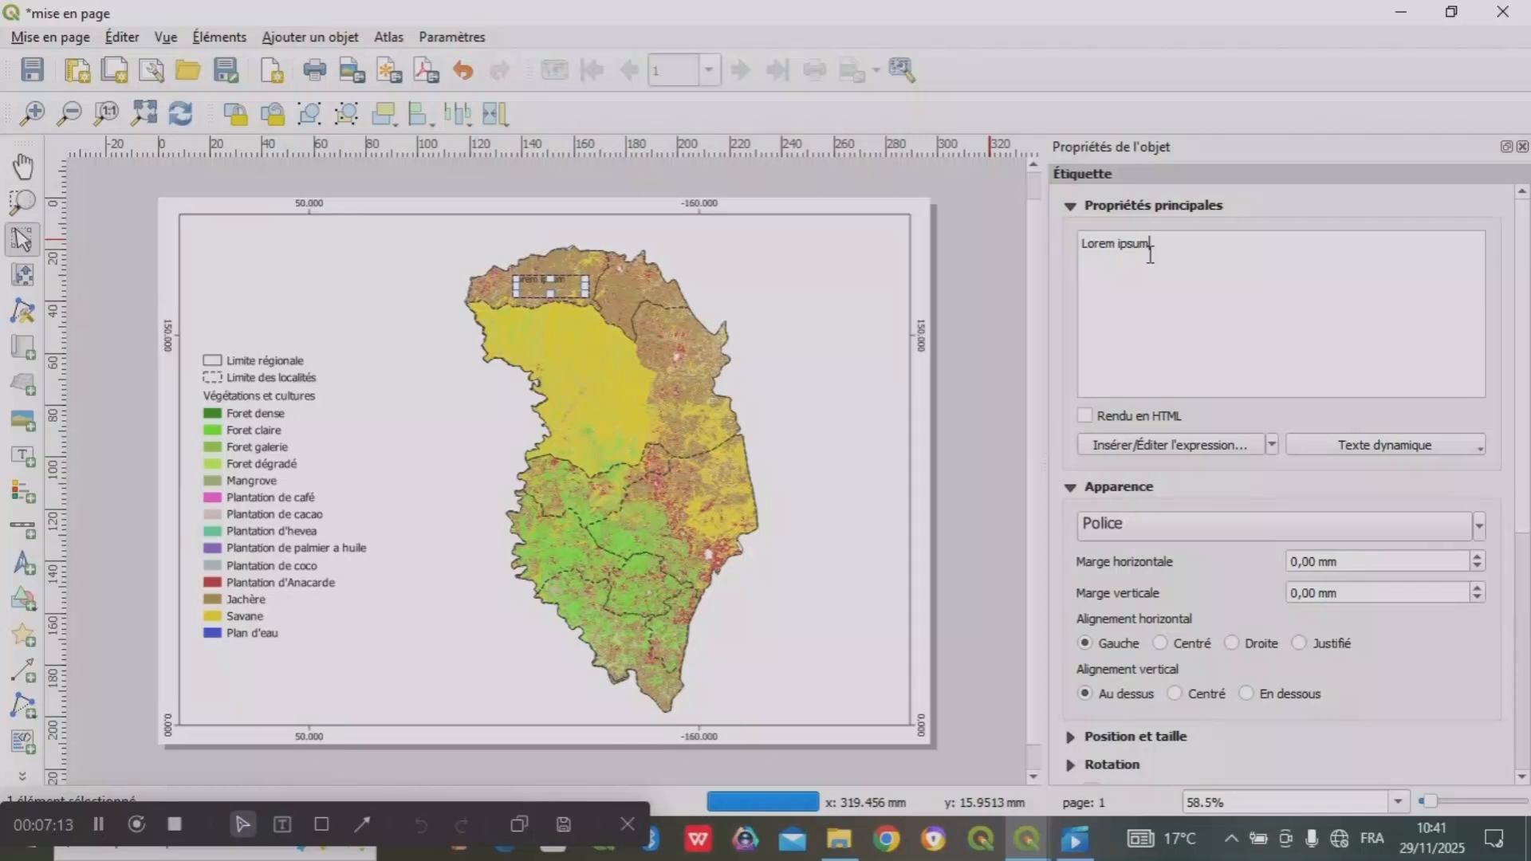
{"action": "key", "text": "BackSpace"}
{"action": "key", "text": "BackSpace"}
{"action": "key", "text": "BackSpace"}
{"action": "key", "text": "BackSpace"}
{"action": "key", "text": "BackSpace"}
{"action": "key", "text": "BackSpace"}
{"action": "key", "text": "BackSpace"}
{"action": "key", "text": "BackSpace"}
{"action": "key", "text": "BackSpace"}
{"action": "key", "text": "BackSpace"}
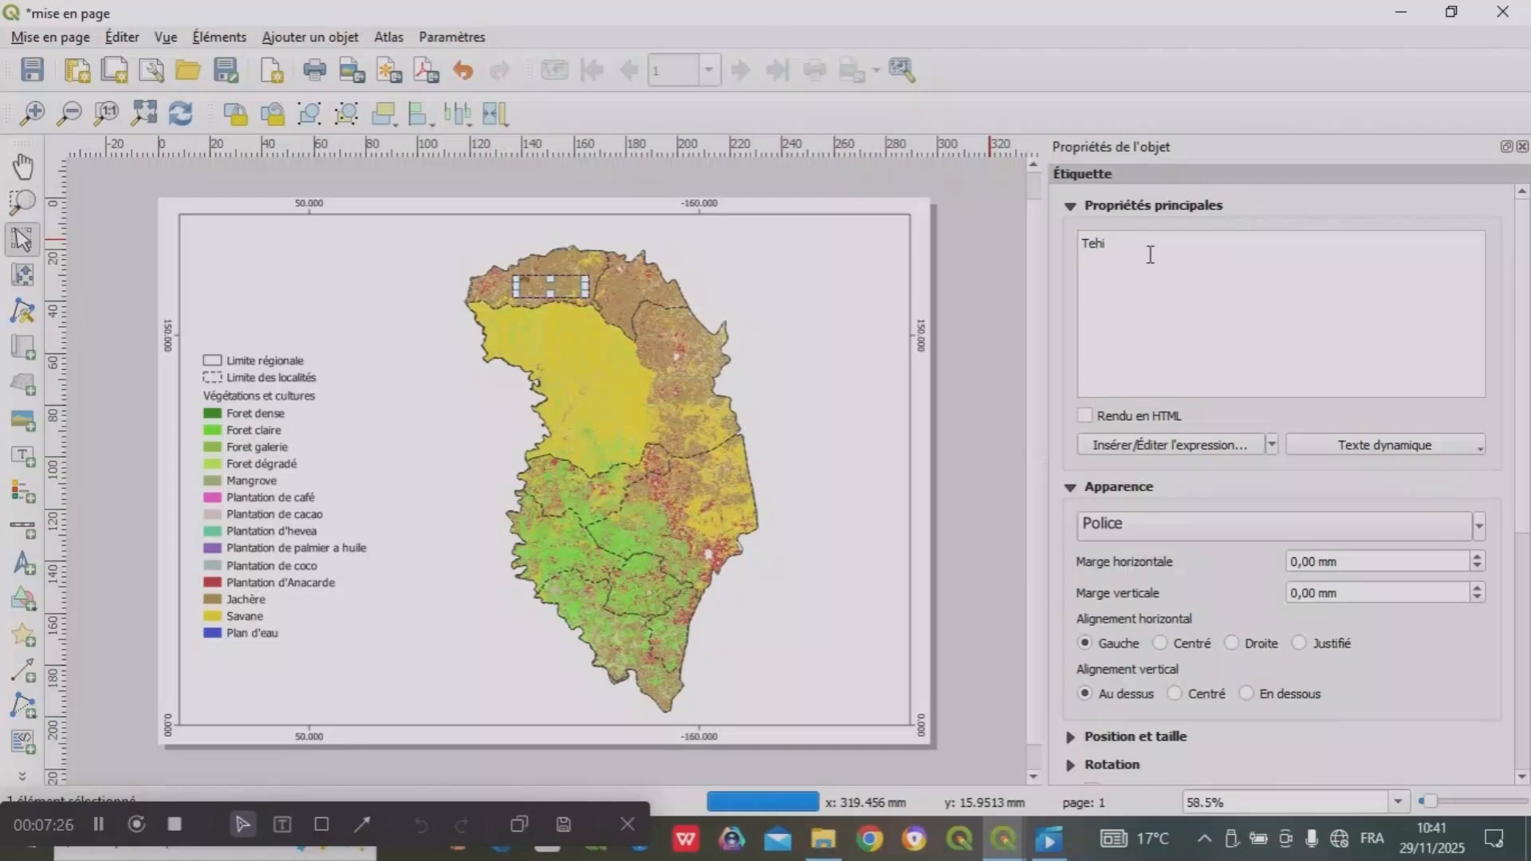
- Change the font of the Tehini label to Times New Roman
{"action": "left_click", "coordinate": [1428, 542]}
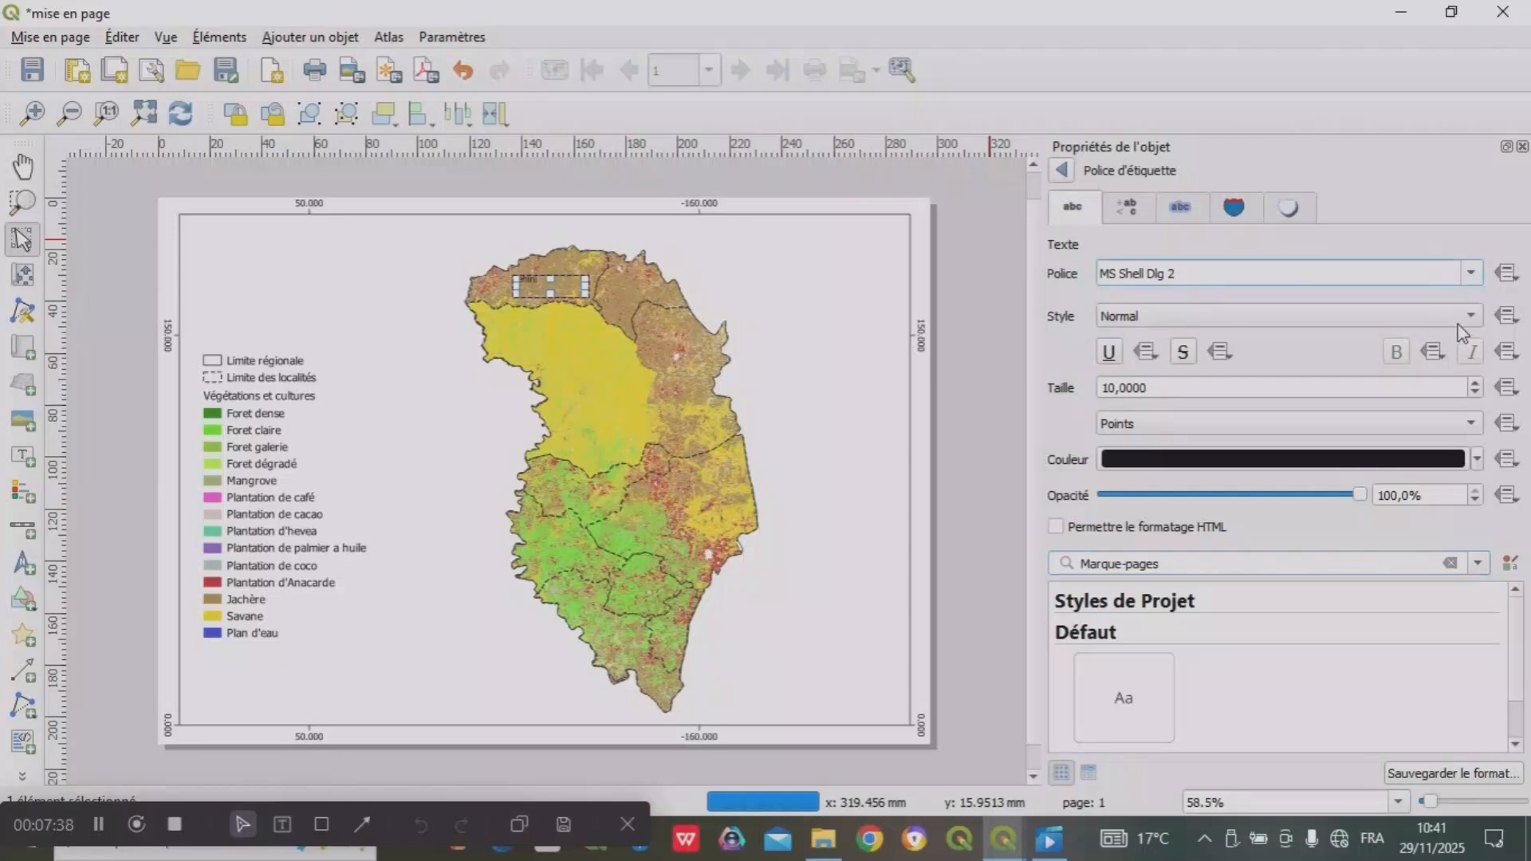
{"action": "left_click", "coordinate": [1356, 287]}
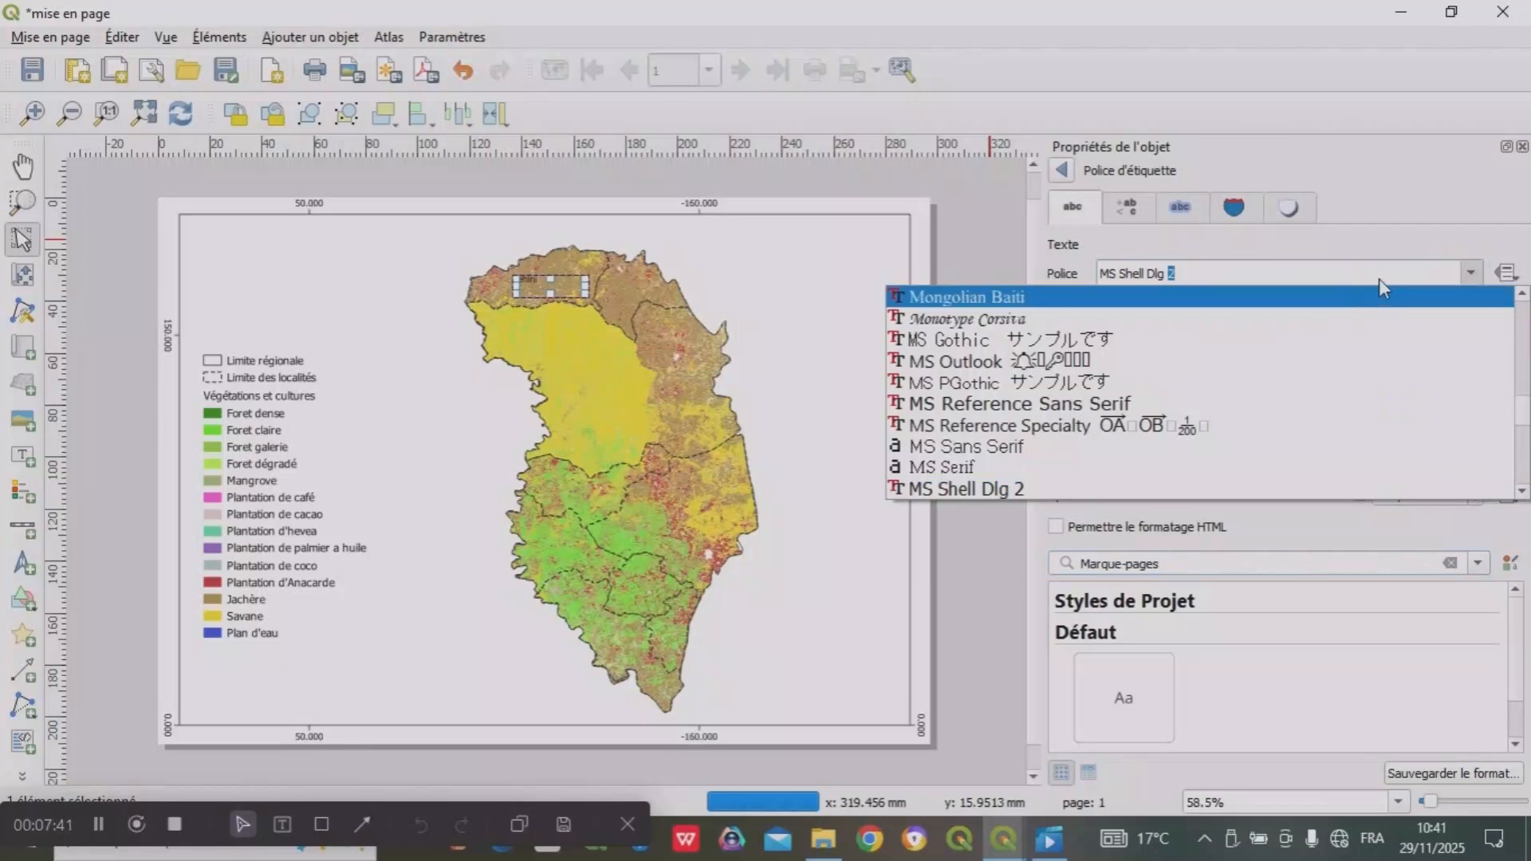
{"action": "key", "text": "Down"}
{"action": "key", "text": "Down"}
{"action": "key", "text": "Down"}
{"action": "key", "text": "Down"}
{"action": "key", "text": "Down"}
{"action": "key", "text": "Down"}
{"action": "key", "text": "Down"}
{"action": "key", "text": "Down"}
{"action": "key", "text": "Down"}
{"action": "key", "text": "Down"}
{"action": "key", "text": "Down"}
{"action": "key", "text": "Down"}
{"action": "key", "text": "Down"}
{"action": "key", "text": "Down"}
{"action": "key", "text": "Down"}
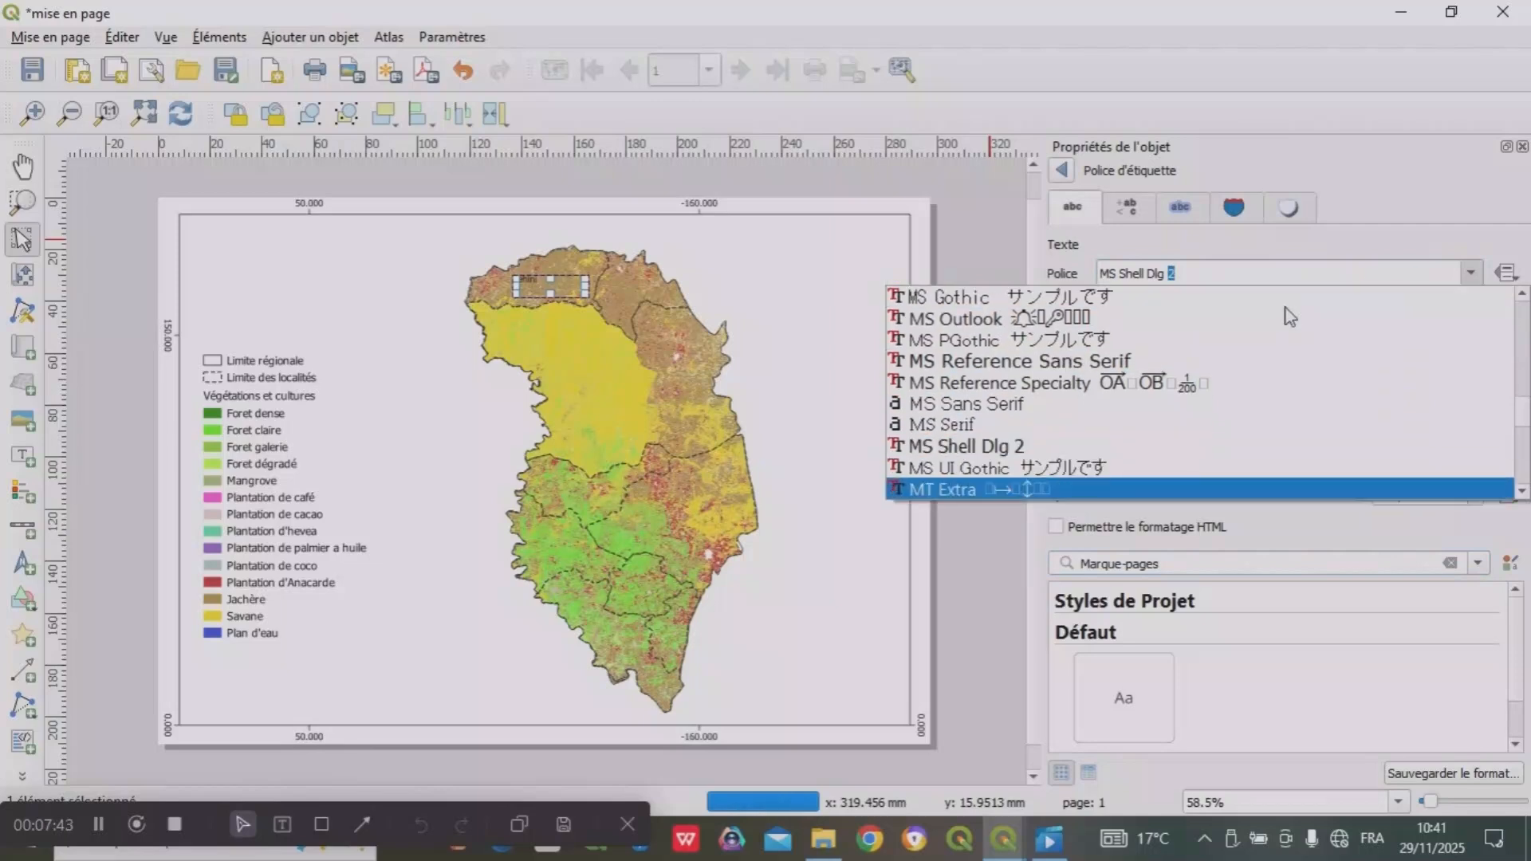
{"action": "key", "text": "Down"}
{"action": "key", "text": "Down"}
{"action": "key", "text": "Down"}
{"action": "key", "text": "Down"}
{"action": "key", "text": "Down"}
{"action": "key", "text": "Down"}
{"action": "key", "text": "Down"}
{"action": "key", "text": "Down"}
{"action": "key", "text": "Down"}
{"action": "key", "text": "Down"}
{"action": "key", "text": "Down"}
{"action": "key", "text": "Down"}
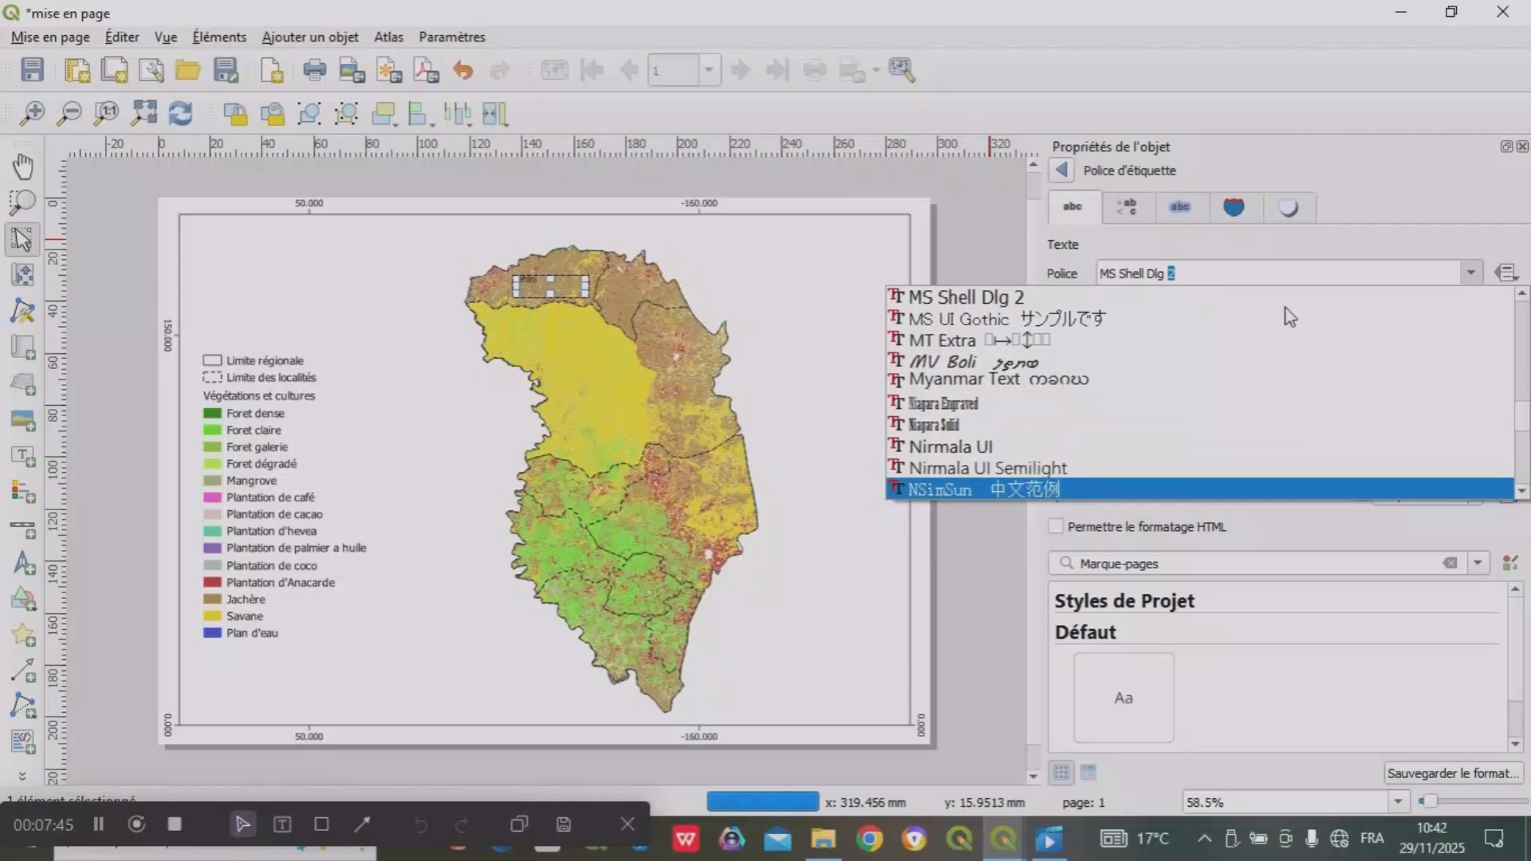
{"action": "key", "text": "Down"}
{"action": "key", "text": "Down"}
{"action": "key", "text": "Down"}
{"action": "key", "text": "Down"}
{"action": "key", "text": "Down"}
{"action": "key", "text": "Down"}
{"action": "key", "text": "Down"}
{"action": "key", "text": "Down"}
{"action": "key", "text": "Down"}
{"action": "key", "text": "Down"}
{"action": "key", "text": "Down"}
{"action": "key", "text": "Down"}
{"action": "key", "text": "Down"}
{"action": "key", "text": "Down"}
{"action": "key", "text": "Down"}
{"action": "key", "text": "Down"}
{"action": "key", "text": "Down"}
{"action": "key", "text": "Down"}
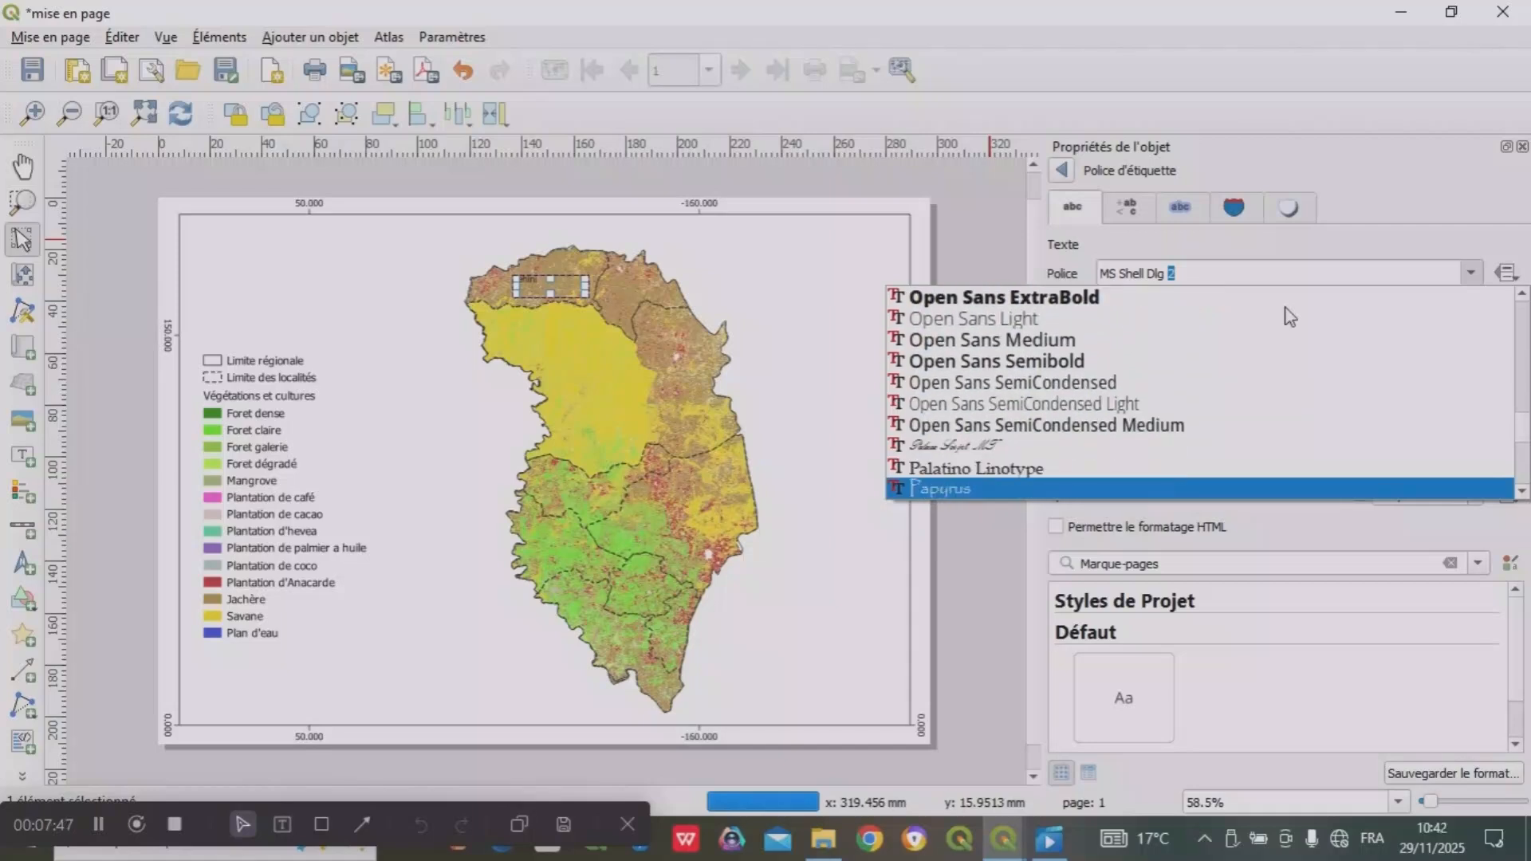
{"action": "key", "text": "Down"}
{"action": "key", "text": "Down"}
{"action": "key", "text": "Down"}
{"action": "key", "text": "Down"}
{"action": "key", "text": "Down"}
{"action": "key", "text": "Down"}
{"action": "key", "text": "Down"}
{"action": "key", "text": "Down"}
{"action": "key", "text": "Down"}
{"action": "key", "text": "Down"}
{"action": "key", "text": "Down"}
{"action": "key", "text": "Down"}
{"action": "key", "text": "Down"}
{"action": "key", "text": "Down"}
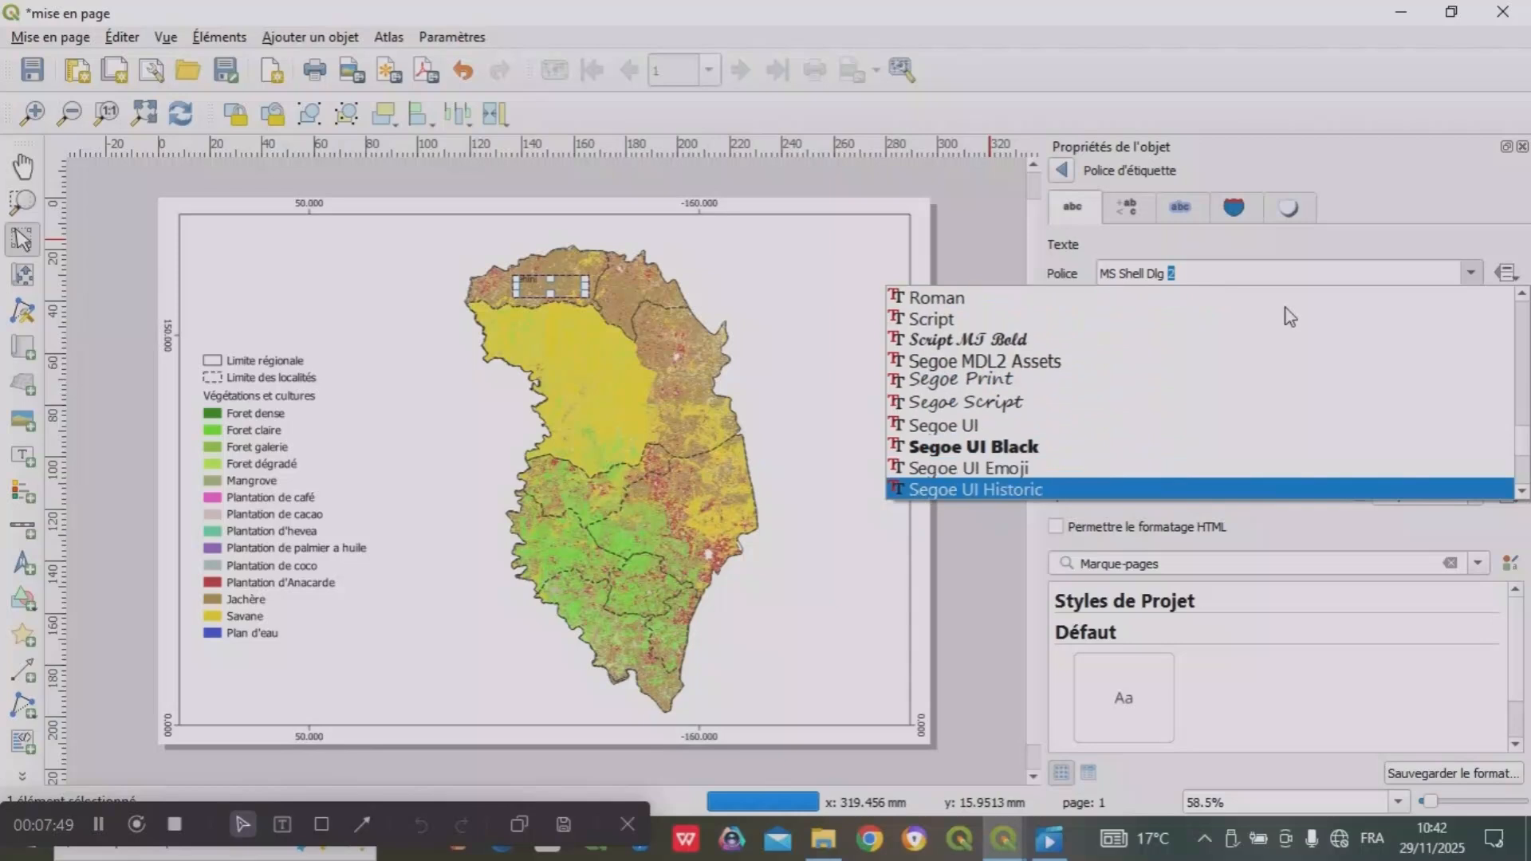
{"action": "key", "text": "Down"}
{"action": "key", "text": "Down"}
{"action": "key", "text": "Down"}
{"action": "key", "text": "Down"}
{"action": "key", "text": "Down"}
{"action": "key", "text": "Down"}
{"action": "key", "text": "Down"}
{"action": "key", "text": "Down"}
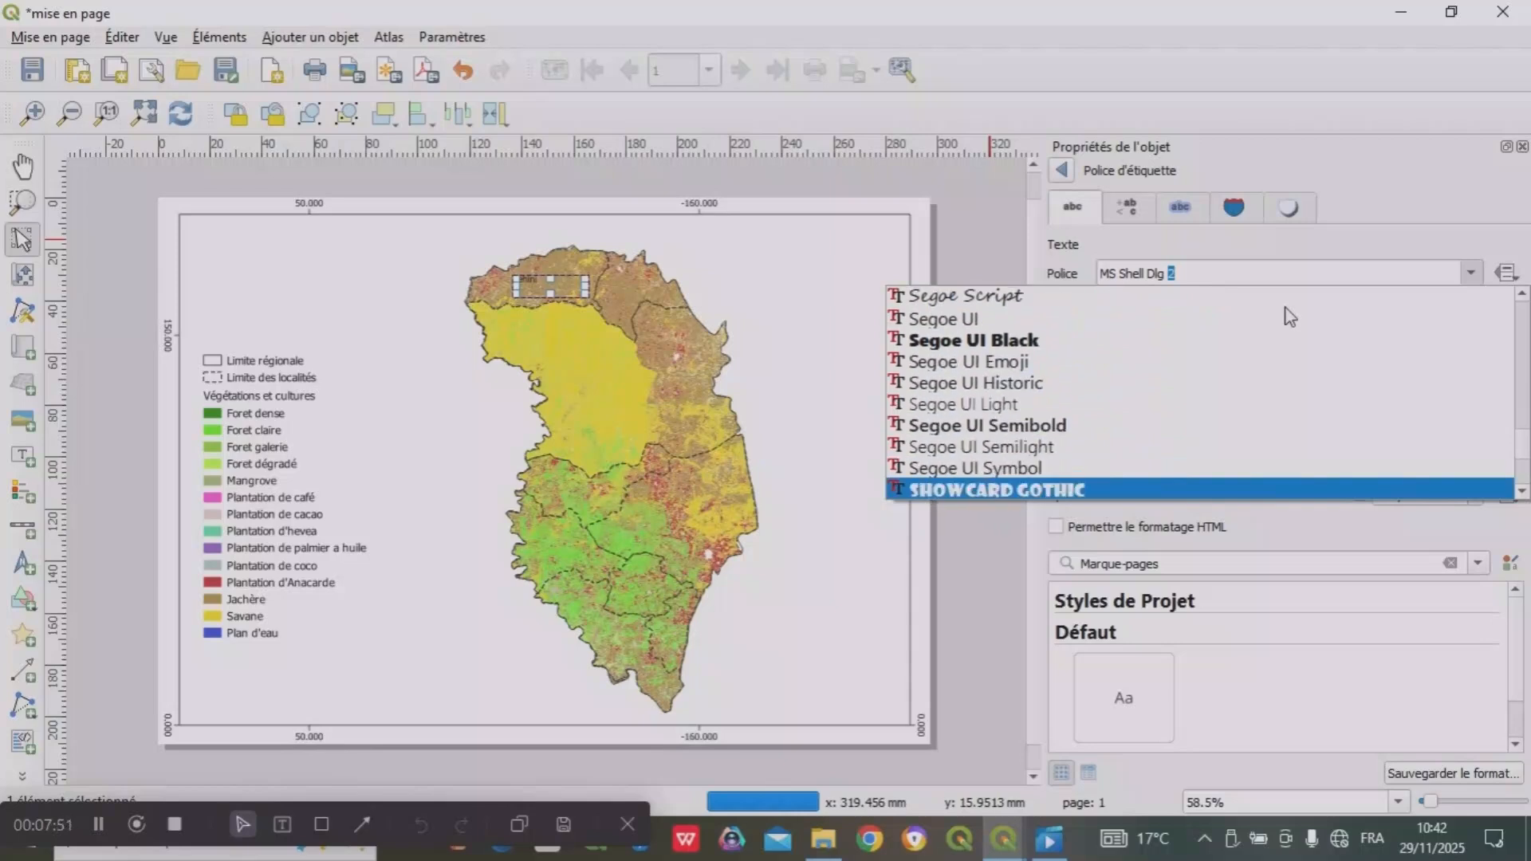
{"action": "key", "text": "Down"}
{"action": "key", "text": "Down"}
{"action": "key", "text": "Down"}
{"action": "key", "text": "Down"}
{"action": "key", "text": "Down"}
{"action": "key", "text": "Down"}
{"action": "key", "text": "Down"}
{"action": "key", "text": "Down"}
{"action": "key", "text": "Down"}
{"action": "key", "text": "Down"}
{"action": "key", "text": "Down"}
{"action": "key", "text": "Down"}
{"action": "key", "text": "Down"}
{"action": "key", "text": "Down"}
{"action": "key", "text": "Down"}
{"action": "key", "text": "Down"}
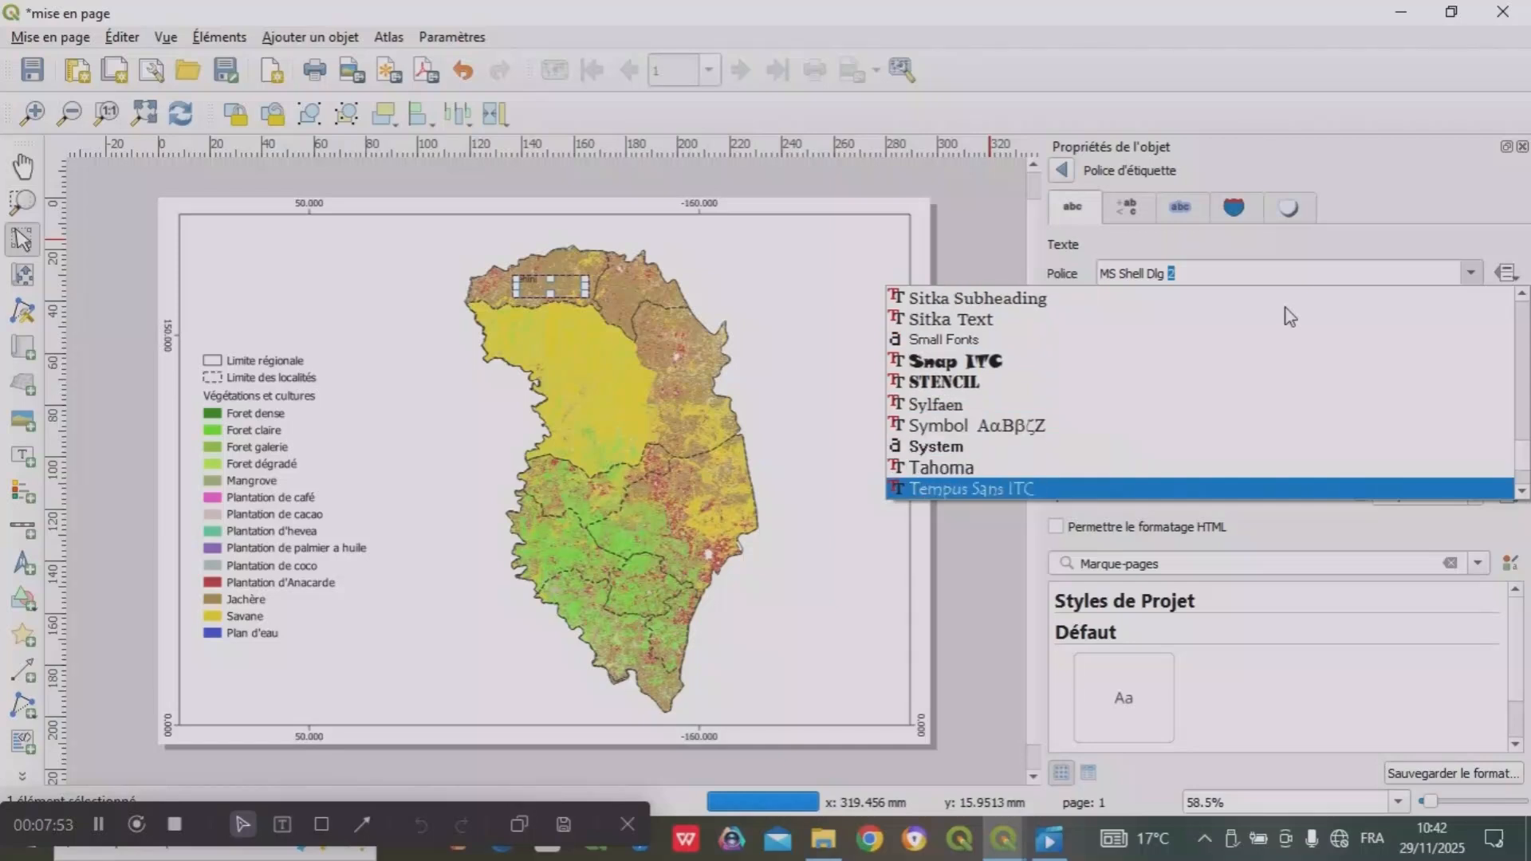
{"action": "key", "text": "Down"}
{"action": "key", "text": "Down"}
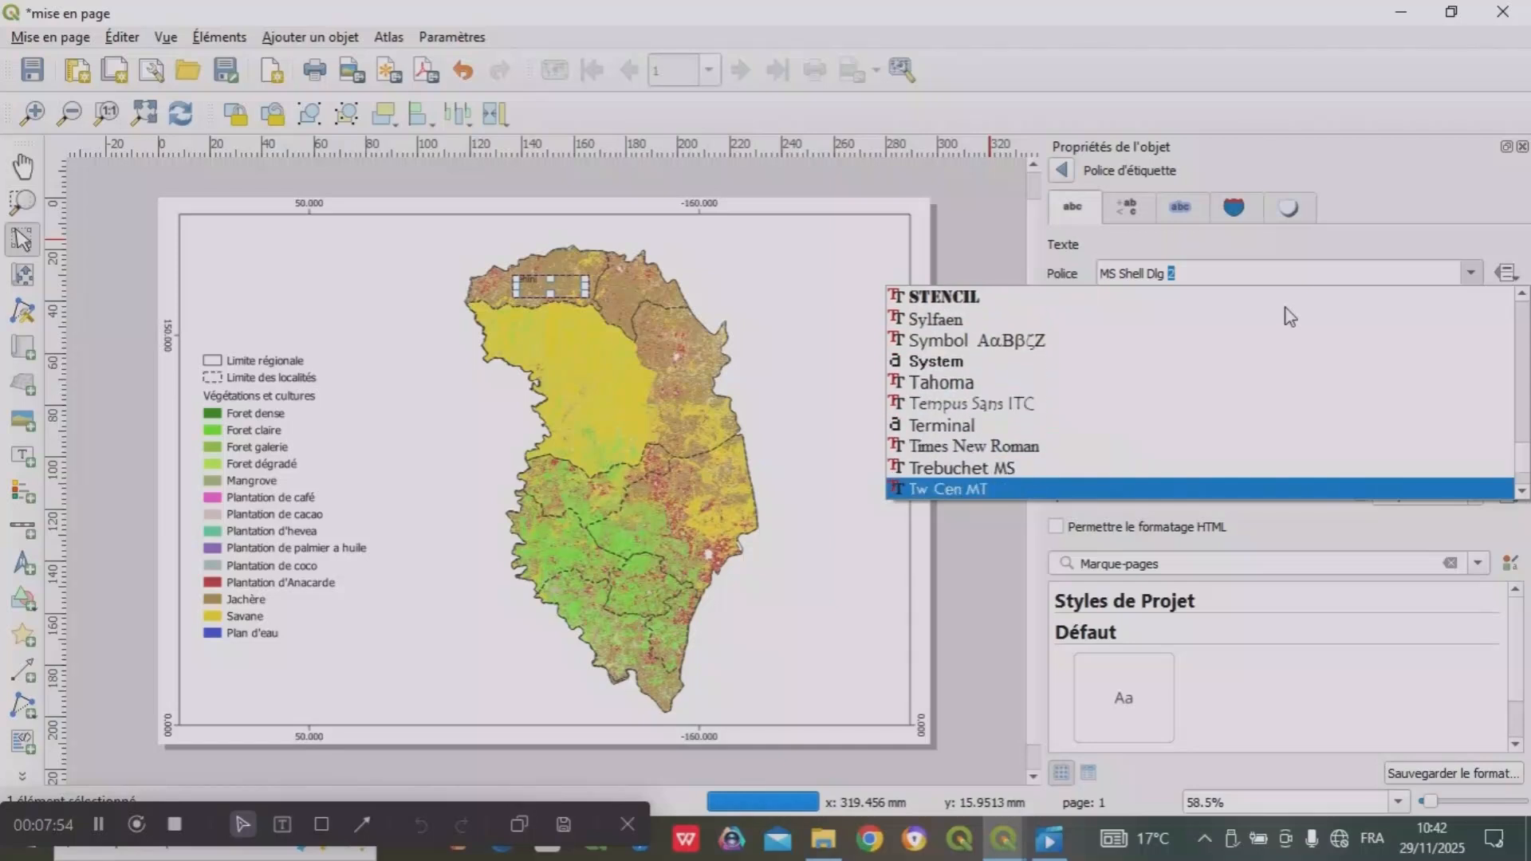
{"action": "left_click", "coordinate": [1033, 458]}
- Set the Tehini label's font style to Gras and its size to 17 points
{"action": "left_click", "coordinate": [1377, 319]}
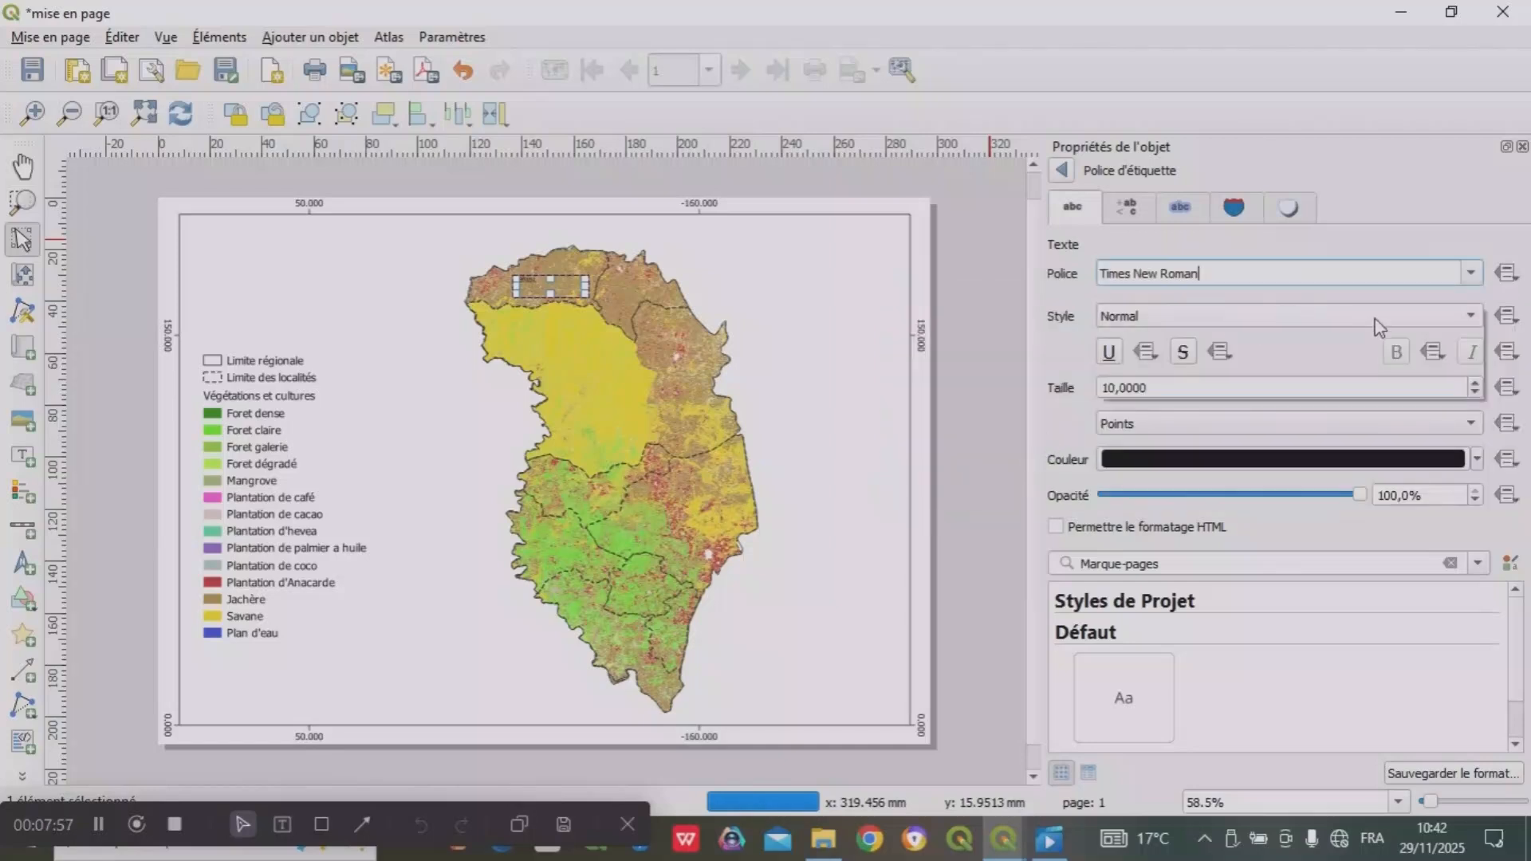
{"action": "left_click", "coordinate": [1377, 342]}
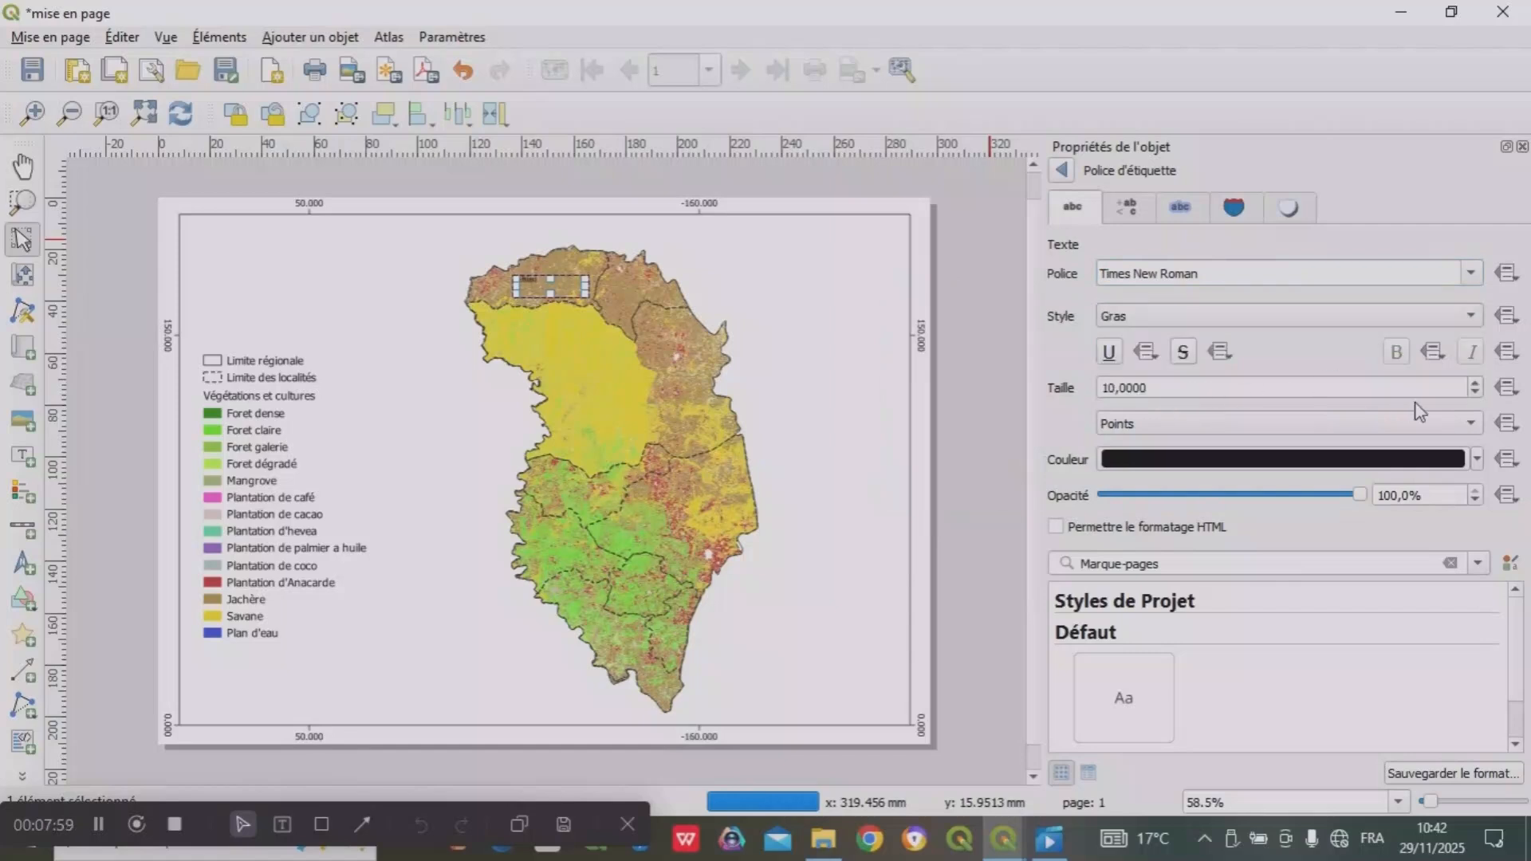
{"action": "left_click", "coordinate": [1475, 384]}
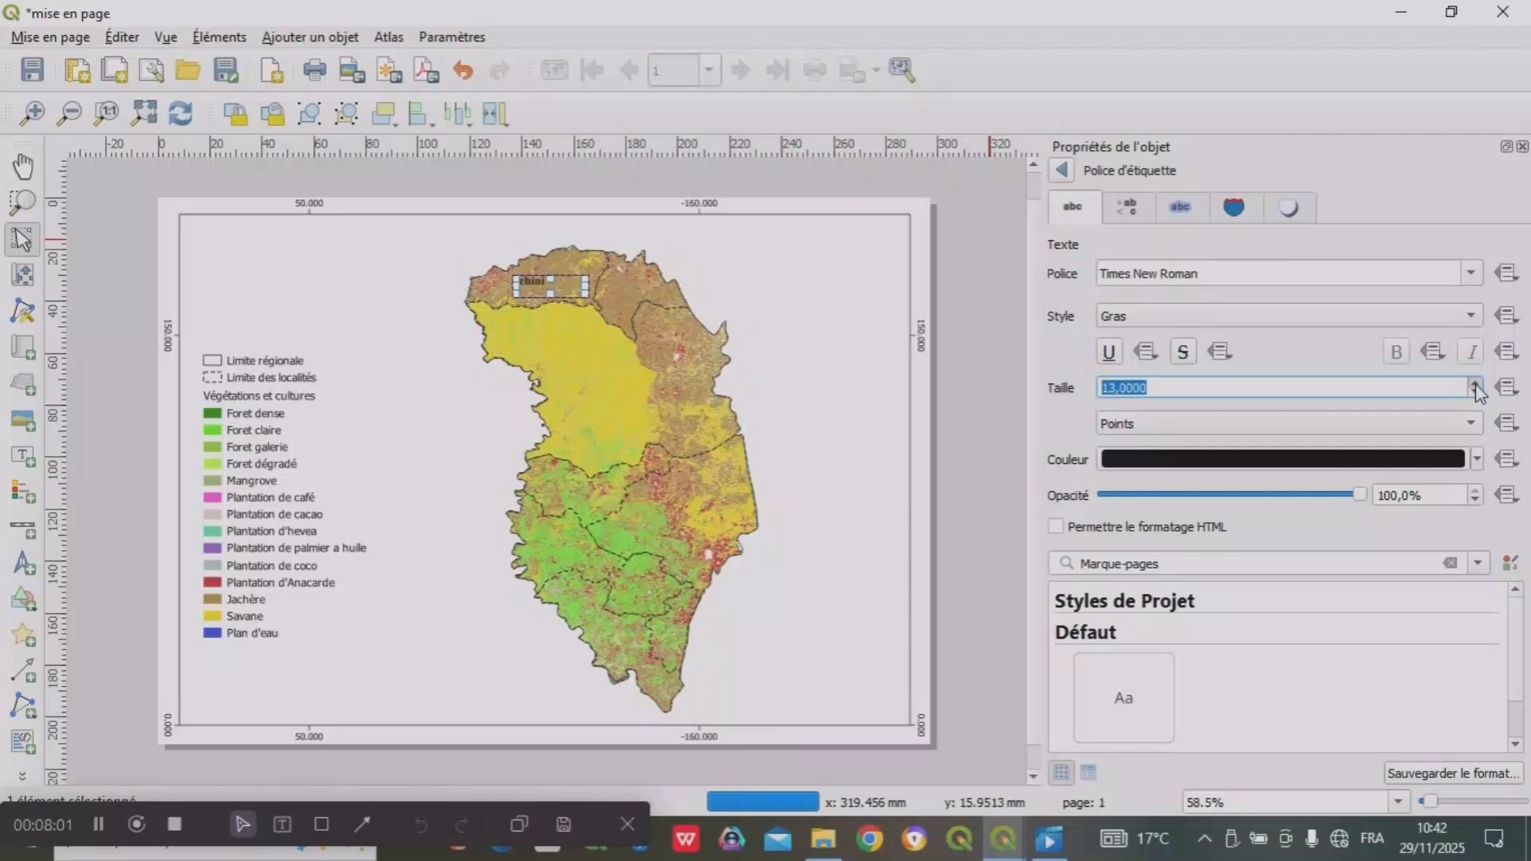
{"action": "left_click", "coordinate": [1475, 383]}
{"action": "left_click", "coordinate": [1475, 383]}
{"action": "left_click", "coordinate": [1476, 384]}
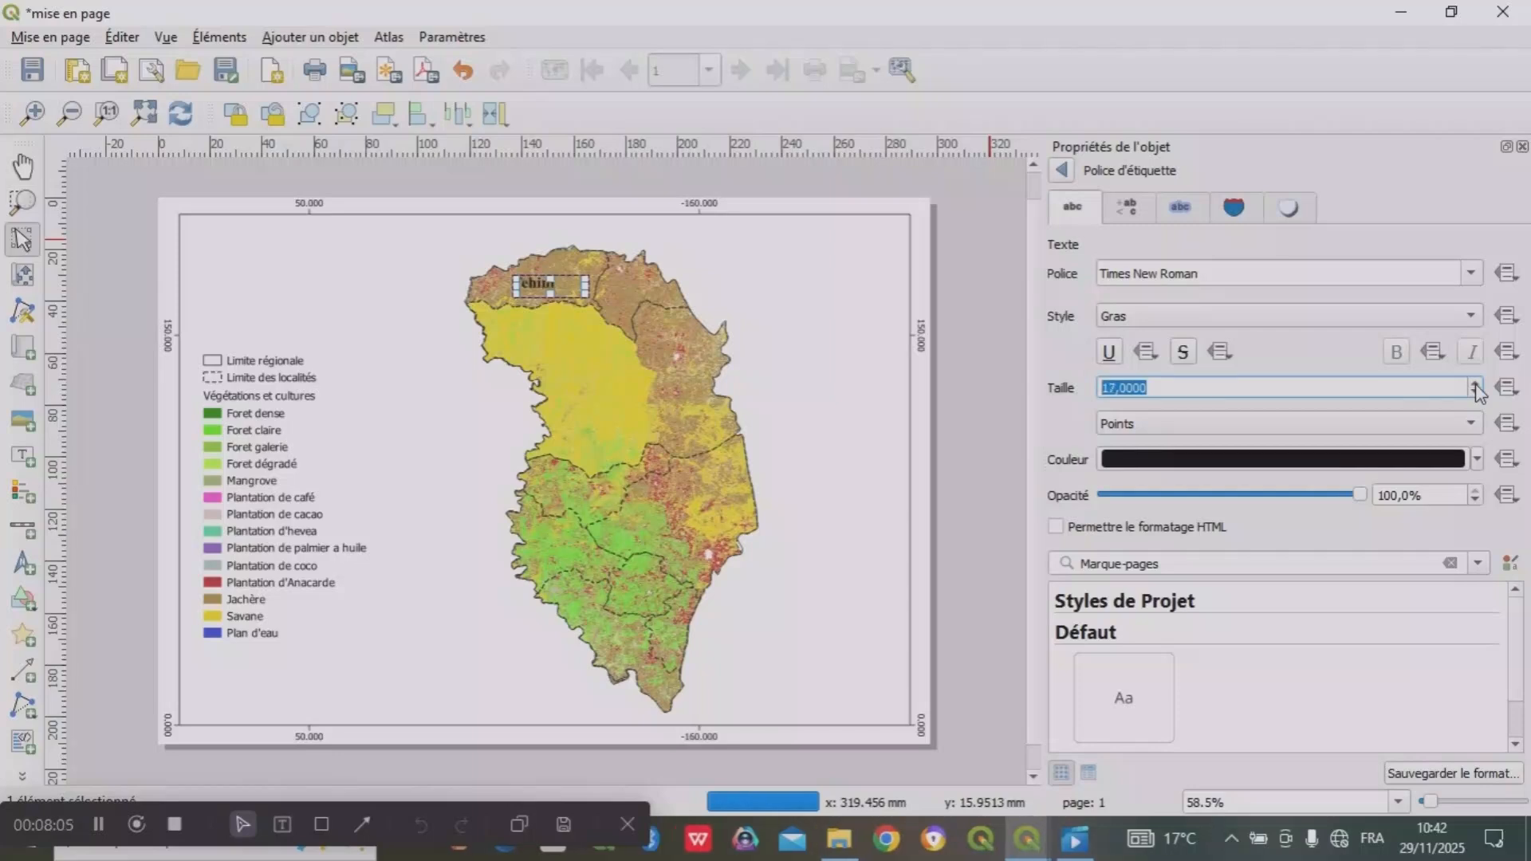
{"action": "left_click", "coordinate": [1062, 170]}
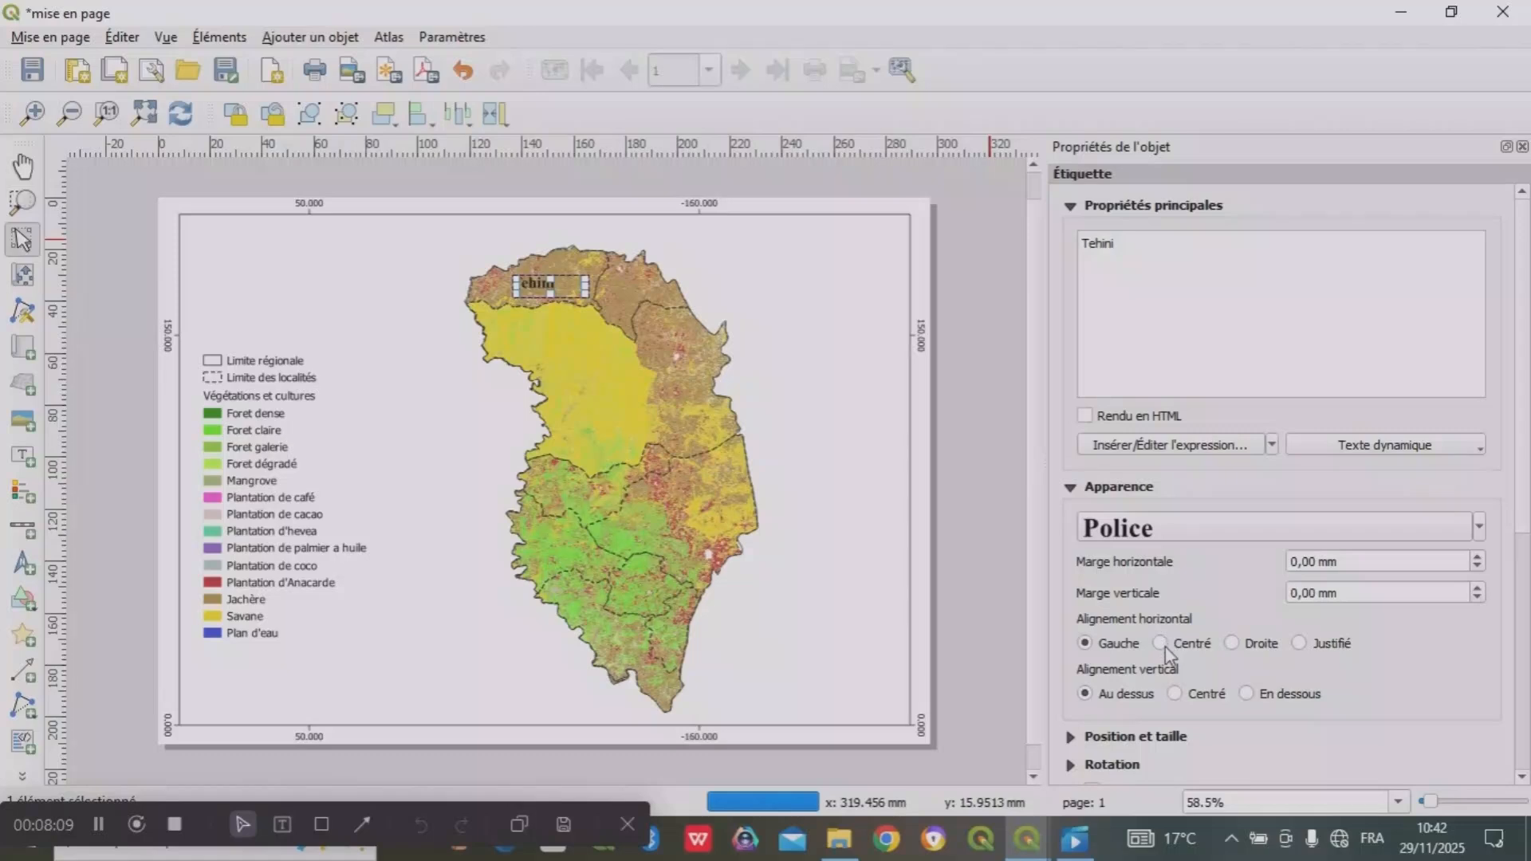
- Centre the Tehini label's text horizontally and vertically, and move the selected label onto the large yellow locality just south
{"action": "left_click", "coordinate": [1174, 693]}
{"action": "left_click", "coordinate": [1479, 528]}
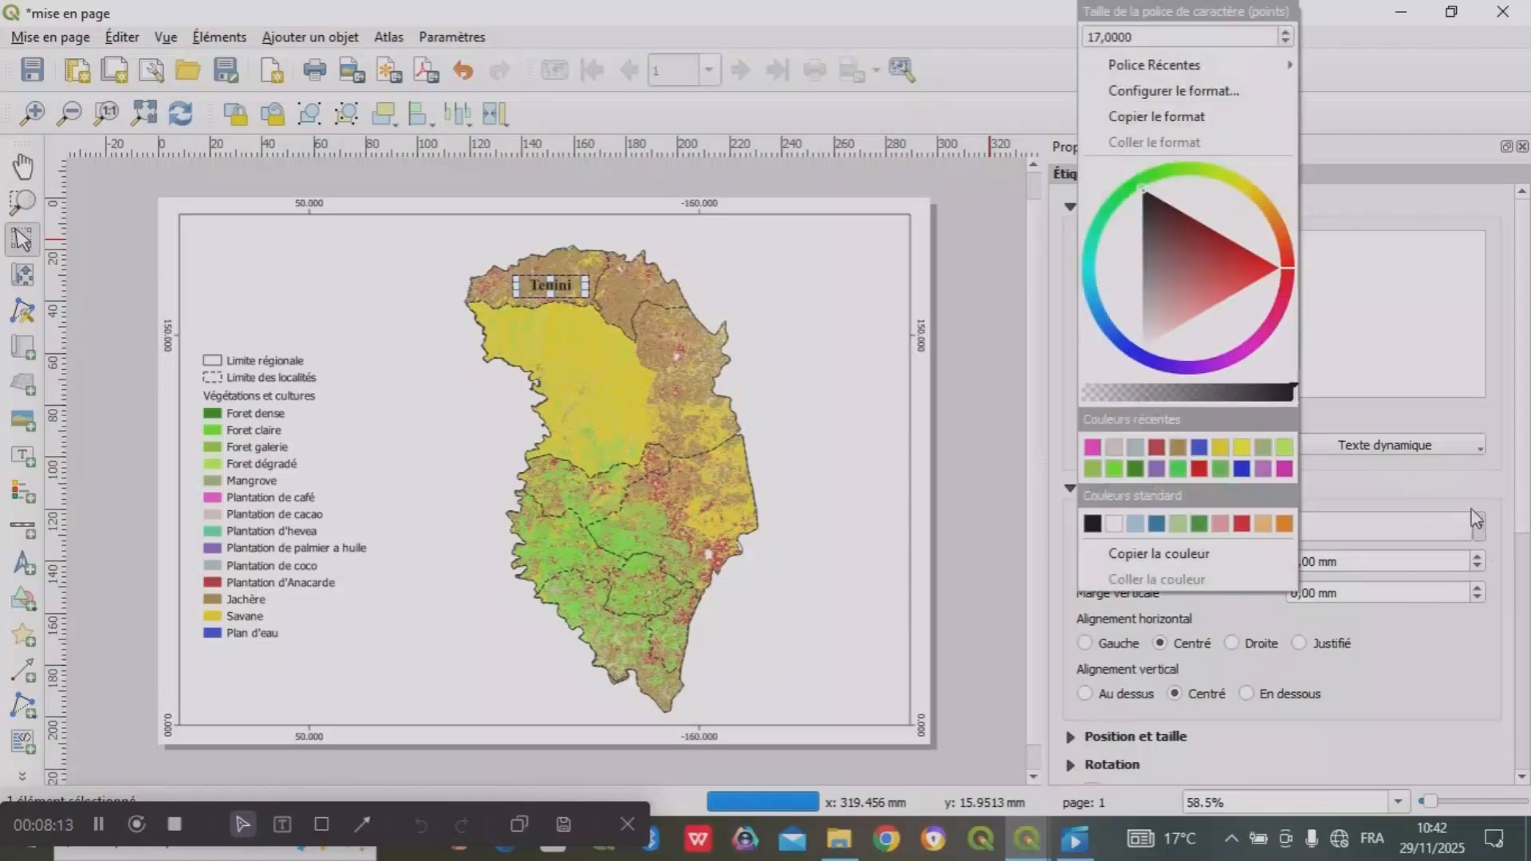
{"action": "left_click", "coordinate": [1232, 119]}
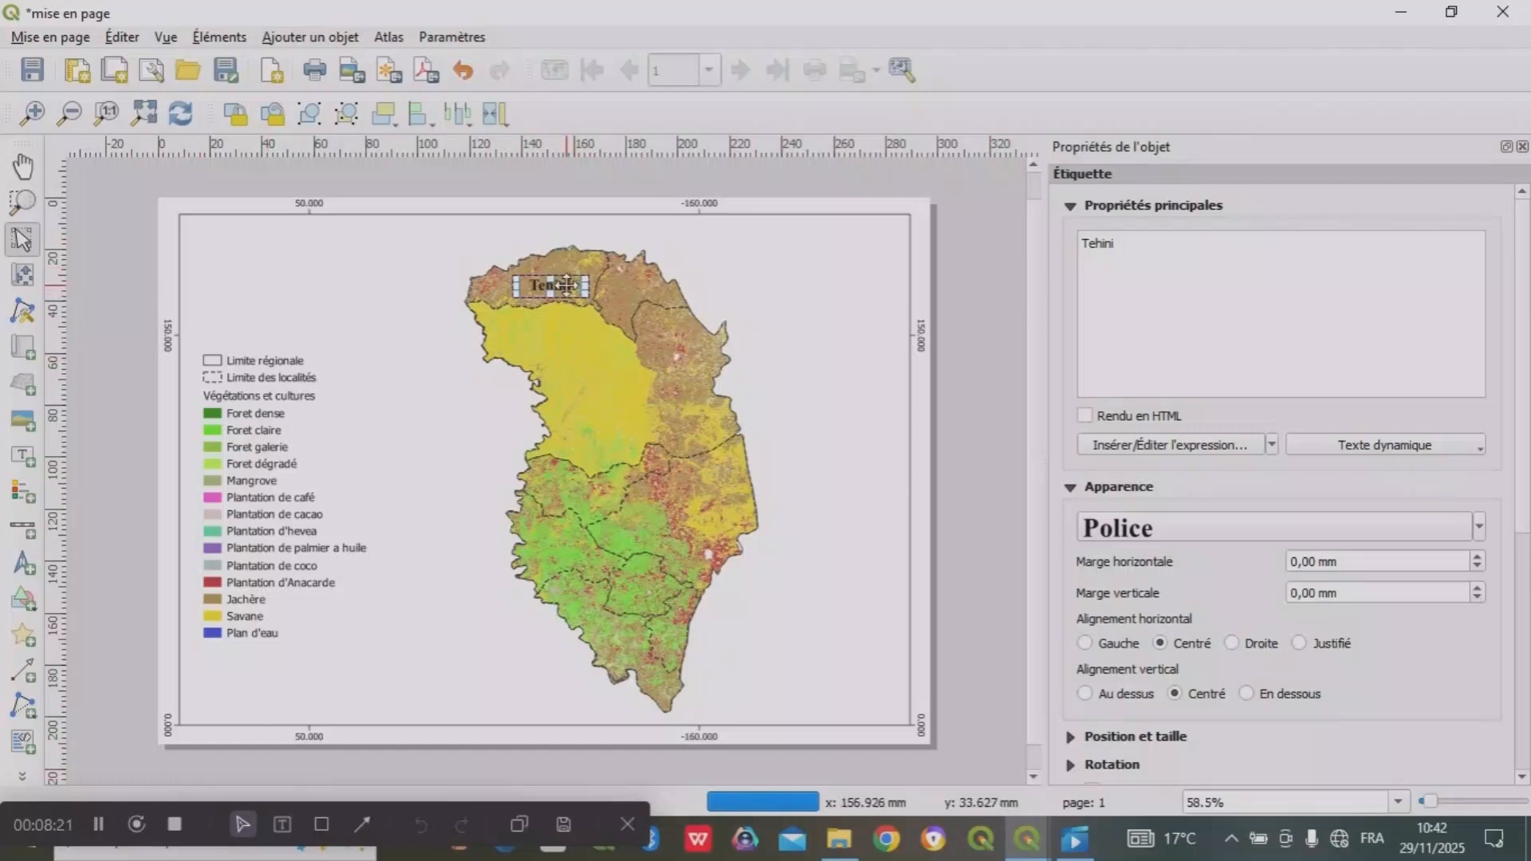
{"action": "left_click_drag", "start_coordinate": [566, 284], "coordinate": [562, 355]}
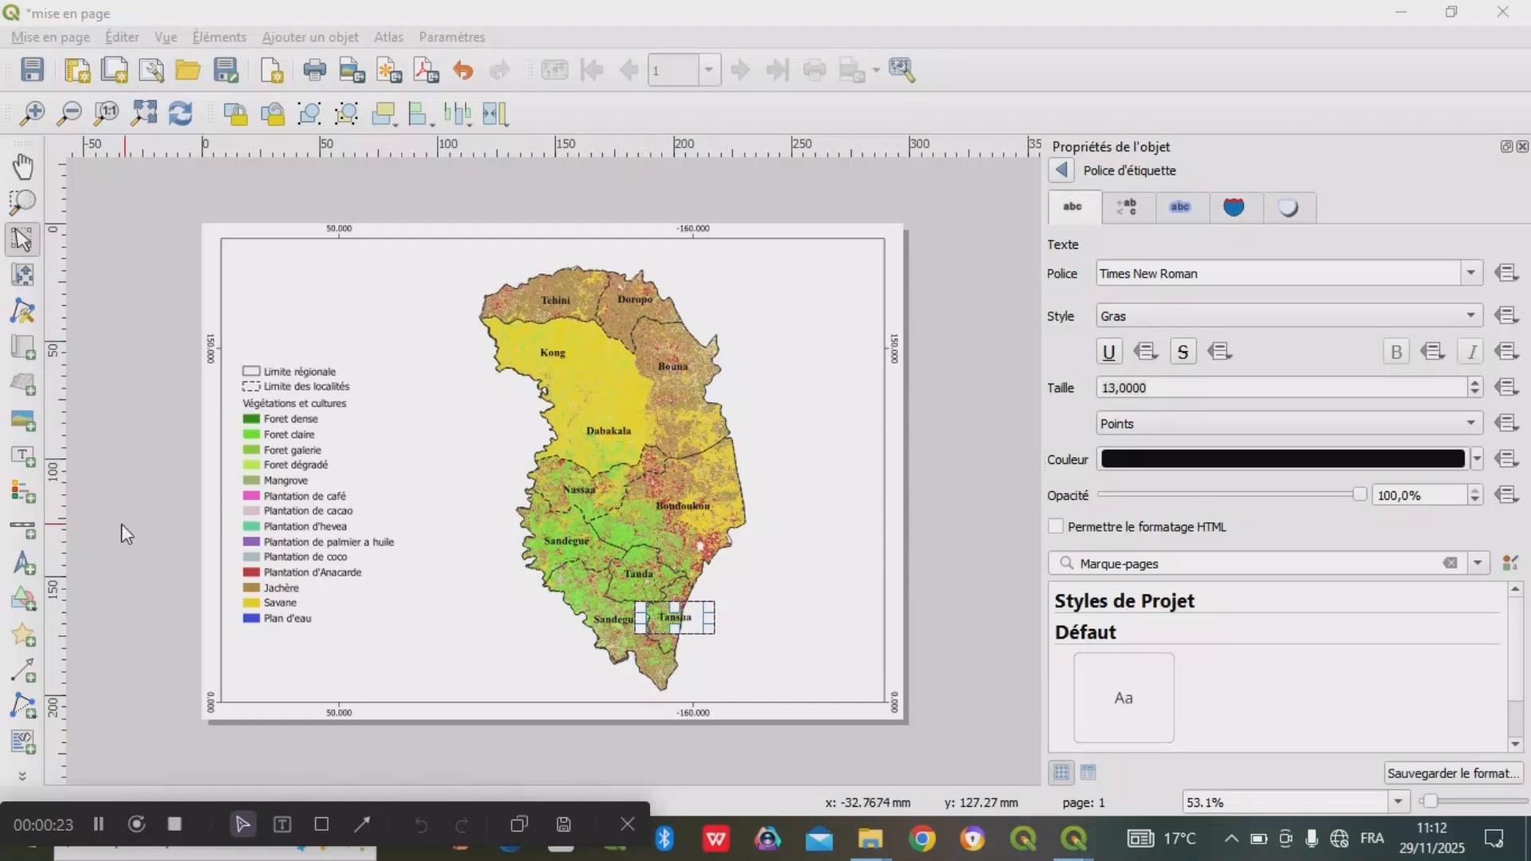
- Add a scale bar for Carte 1 inside the map frame's lower-right corner and shift it slightly to the right
{"action": "left_click", "coordinate": [23, 529]}
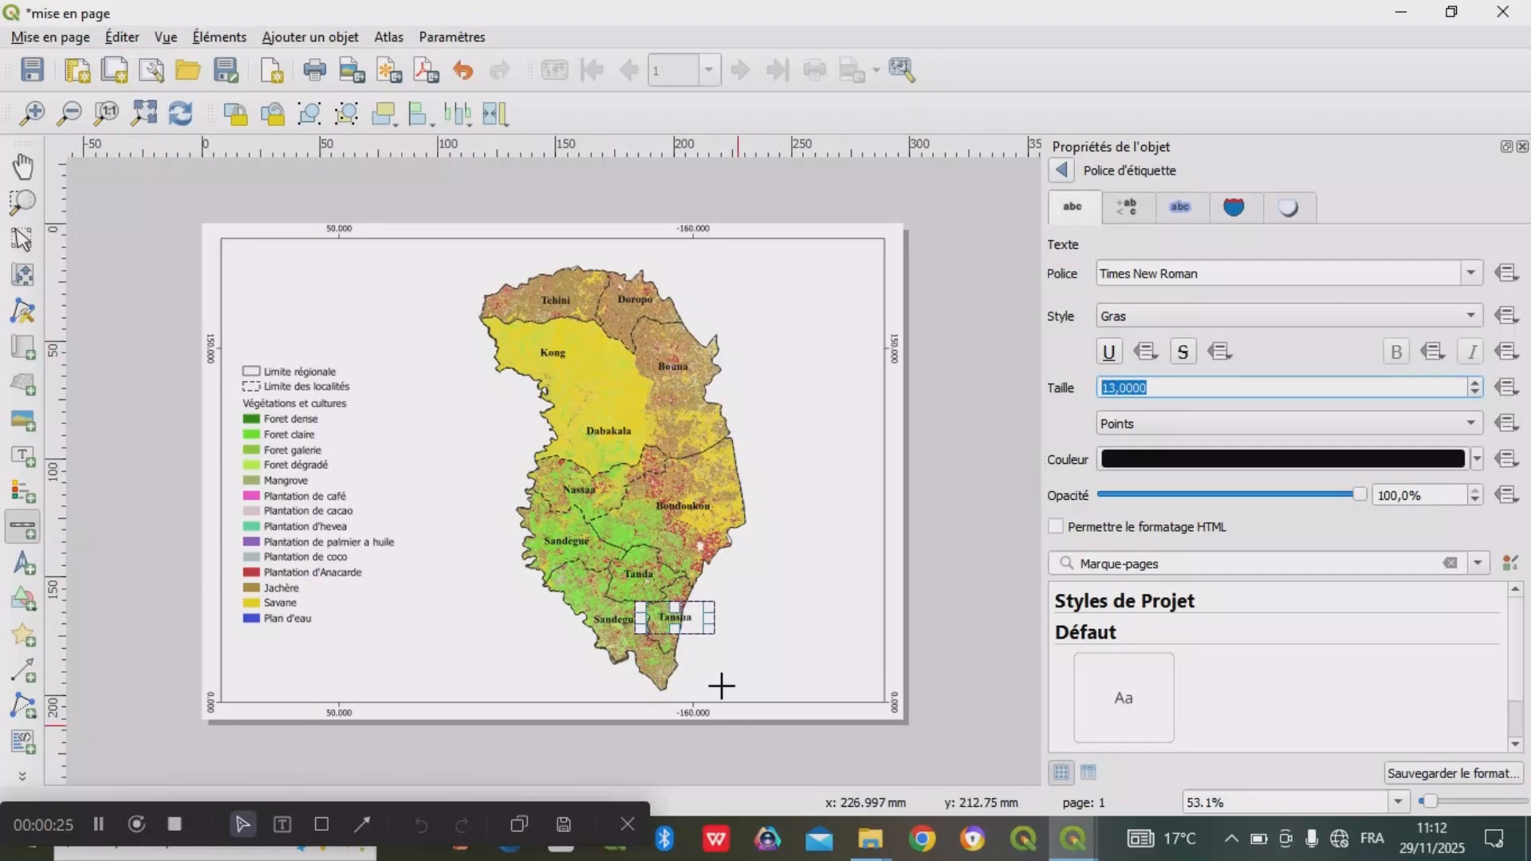
{"action": "mouse_move", "coordinate": [698, 662]}
{"action": "left_mouse_down"}
{"action": "mouse_move", "coordinate": [711, 679]}
{"action": "mouse_move", "coordinate": [880, 693]}
{"action": "left_mouse_up"}
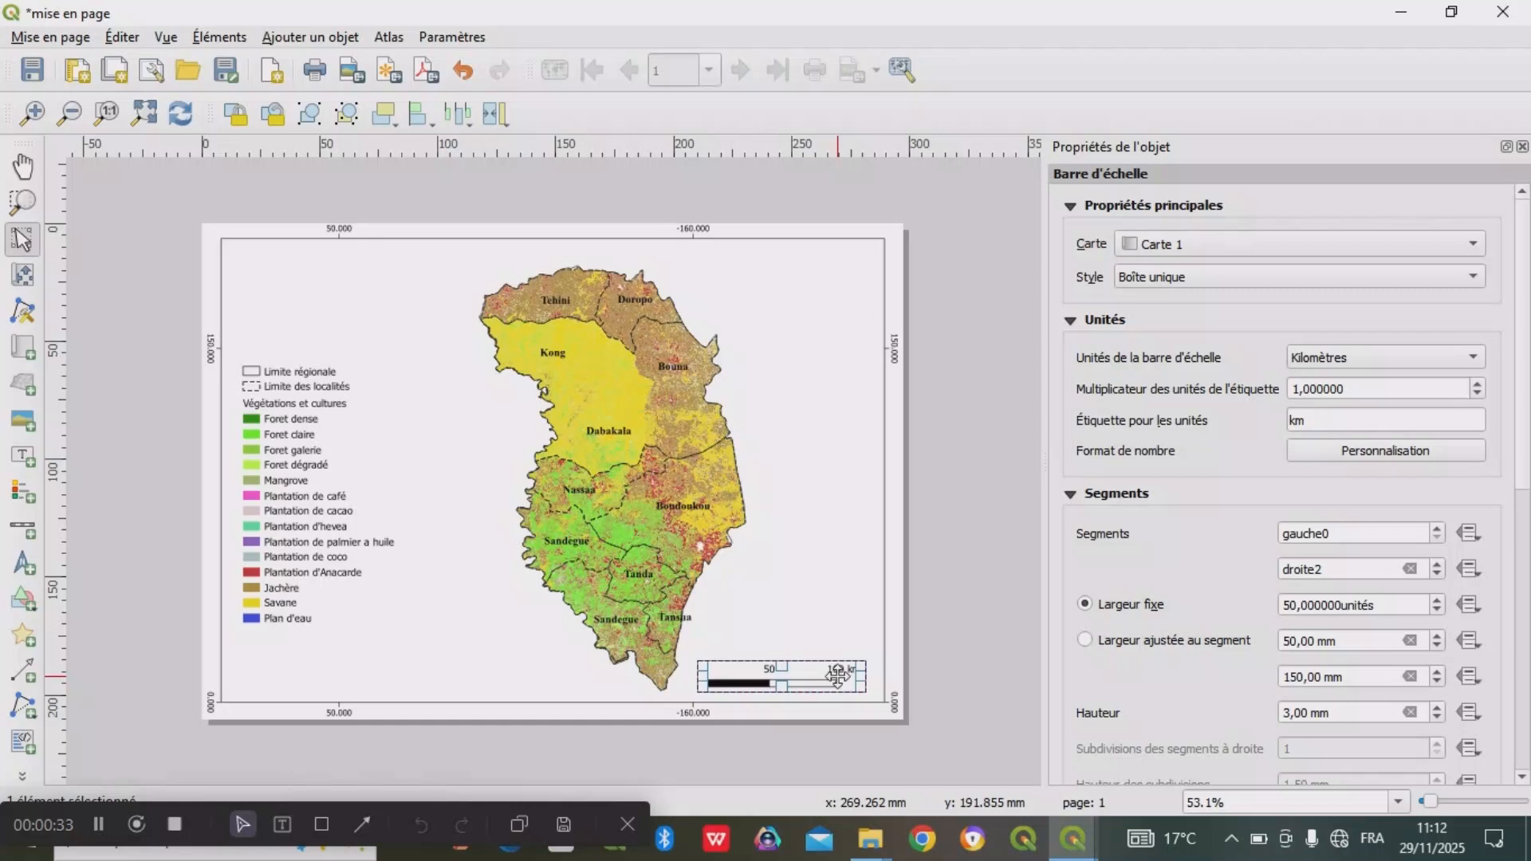
{"action": "left_click_drag", "start_coordinate": [837, 676], "coordinate": [845, 676]}
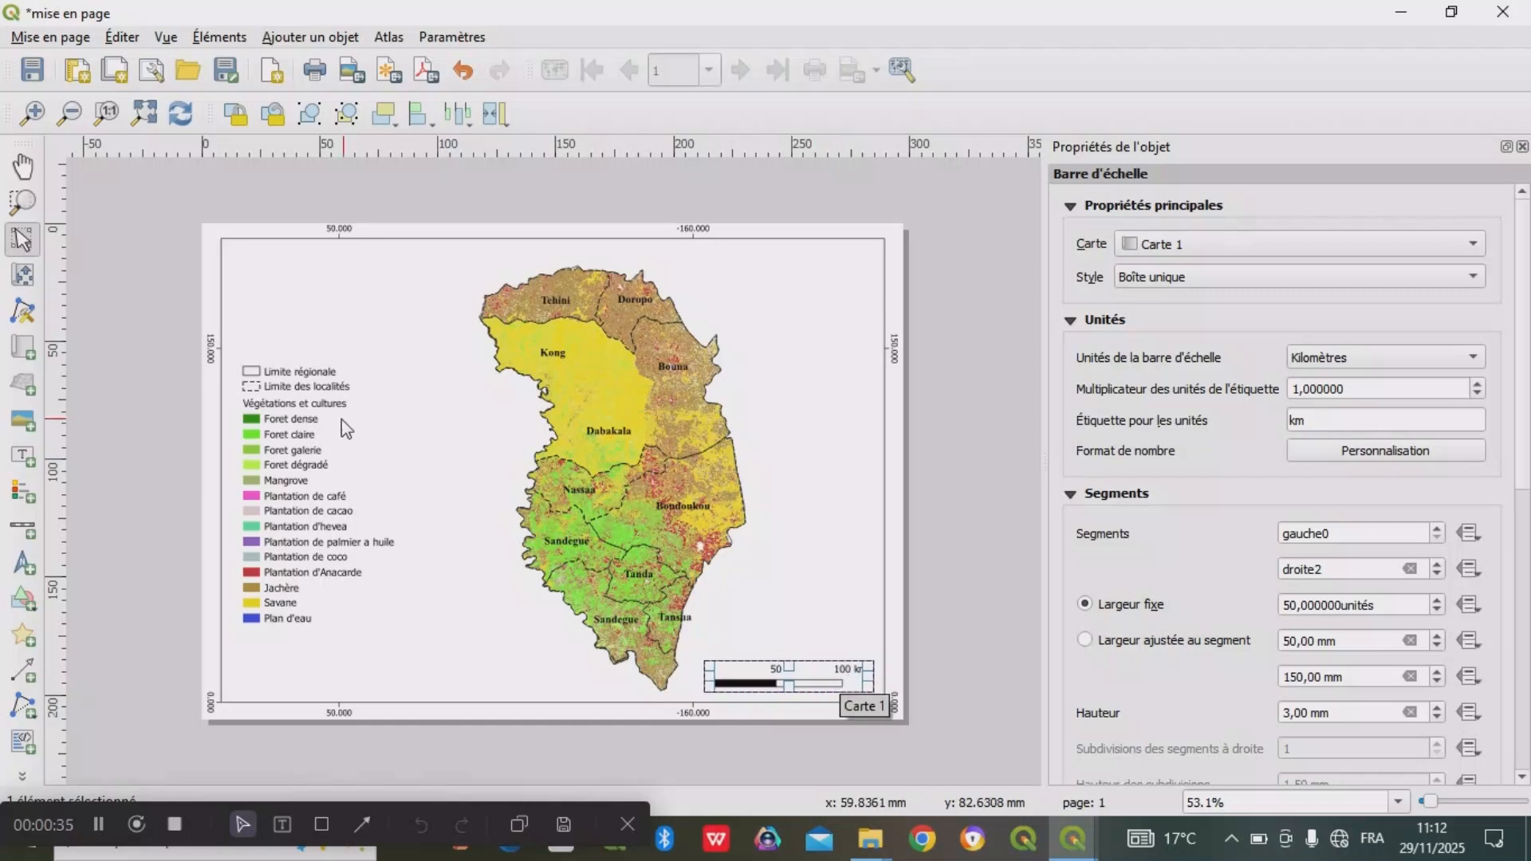
- Add a picture in the map's upper-right corner and assign it the NorthArrow_10.svg image from the arrows group
{"action": "left_click", "coordinate": [26, 431]}
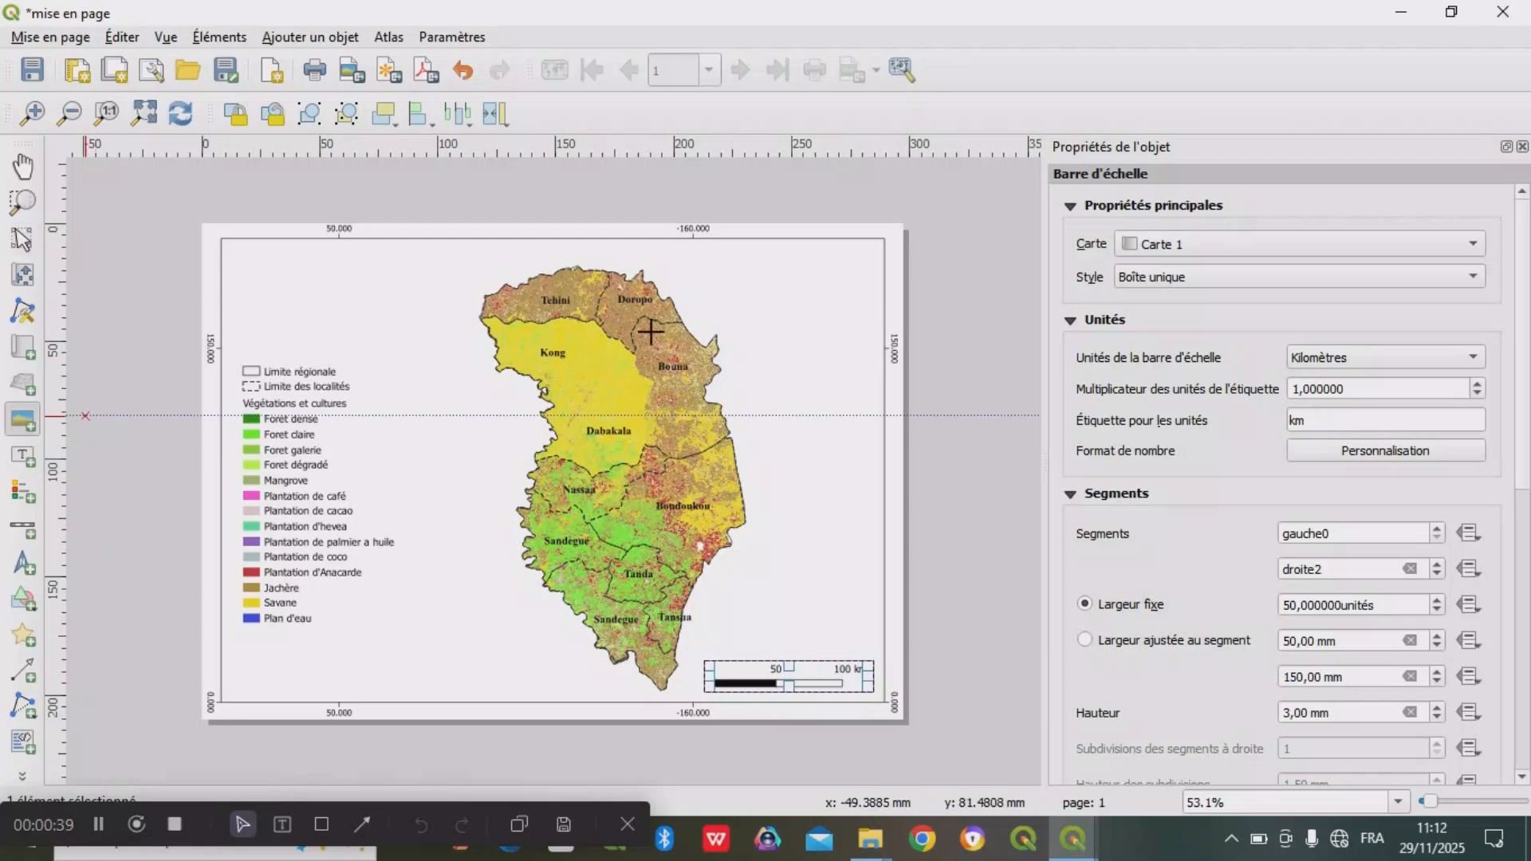
{"action": "left_click_drag", "start_coordinate": [814, 257], "coordinate": [868, 311]}
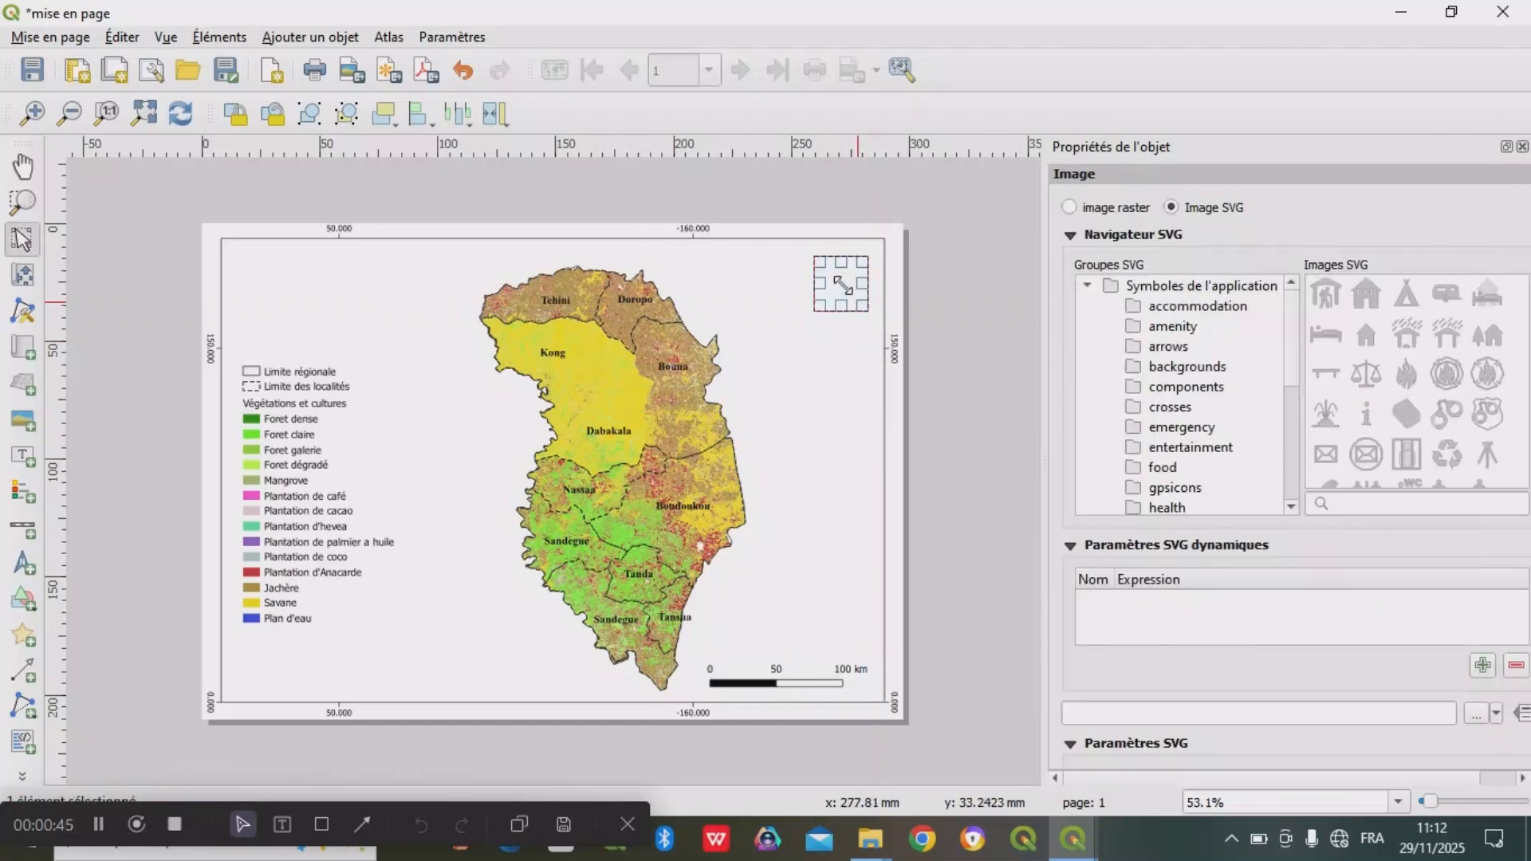
{"action": "left_click", "coordinate": [1172, 348]}
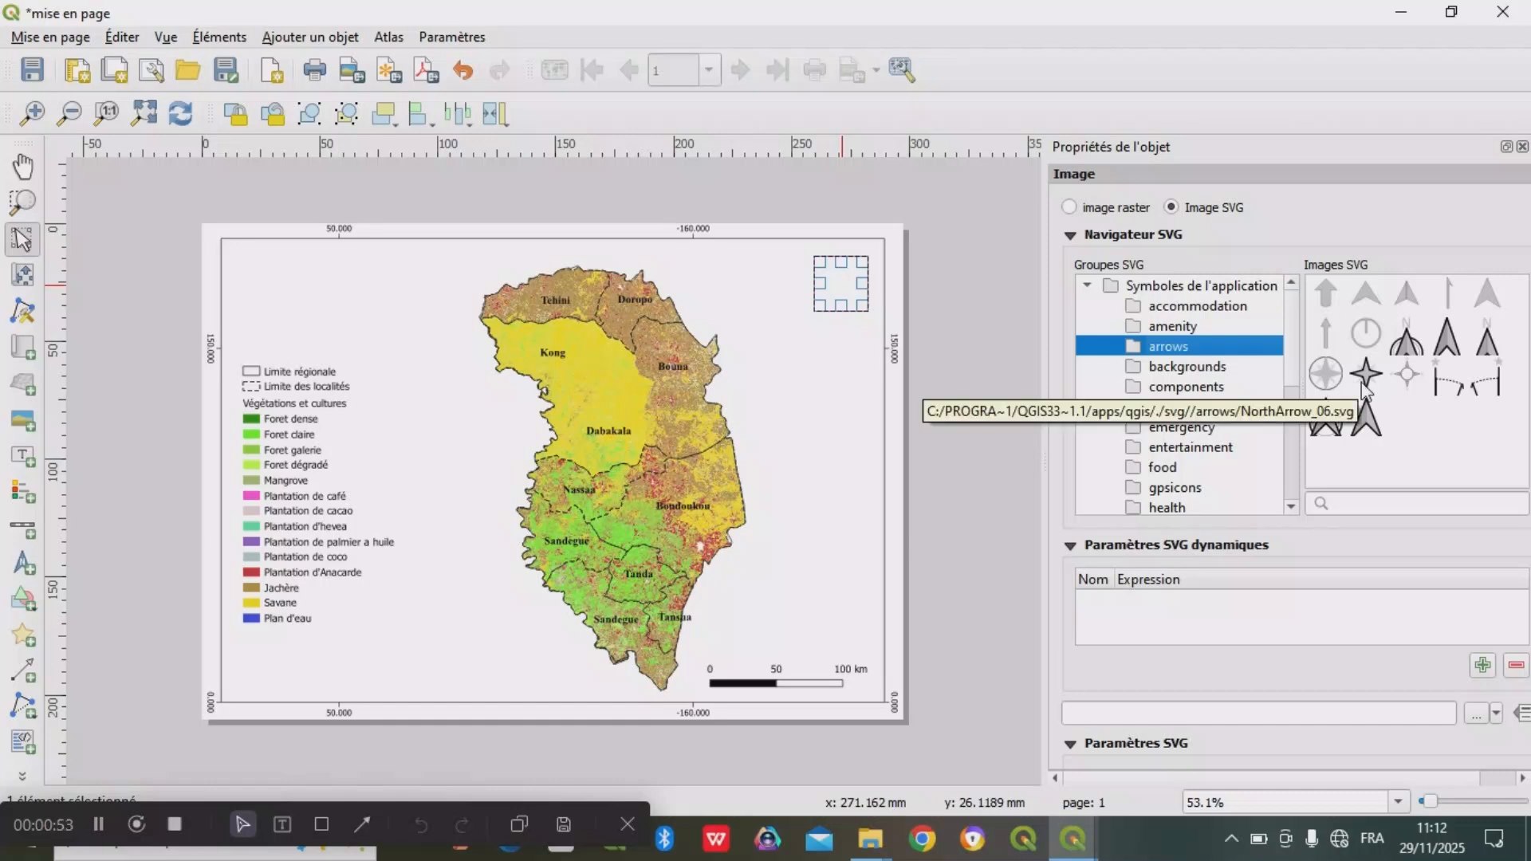
{"action": "left_click", "coordinate": [1338, 427]}
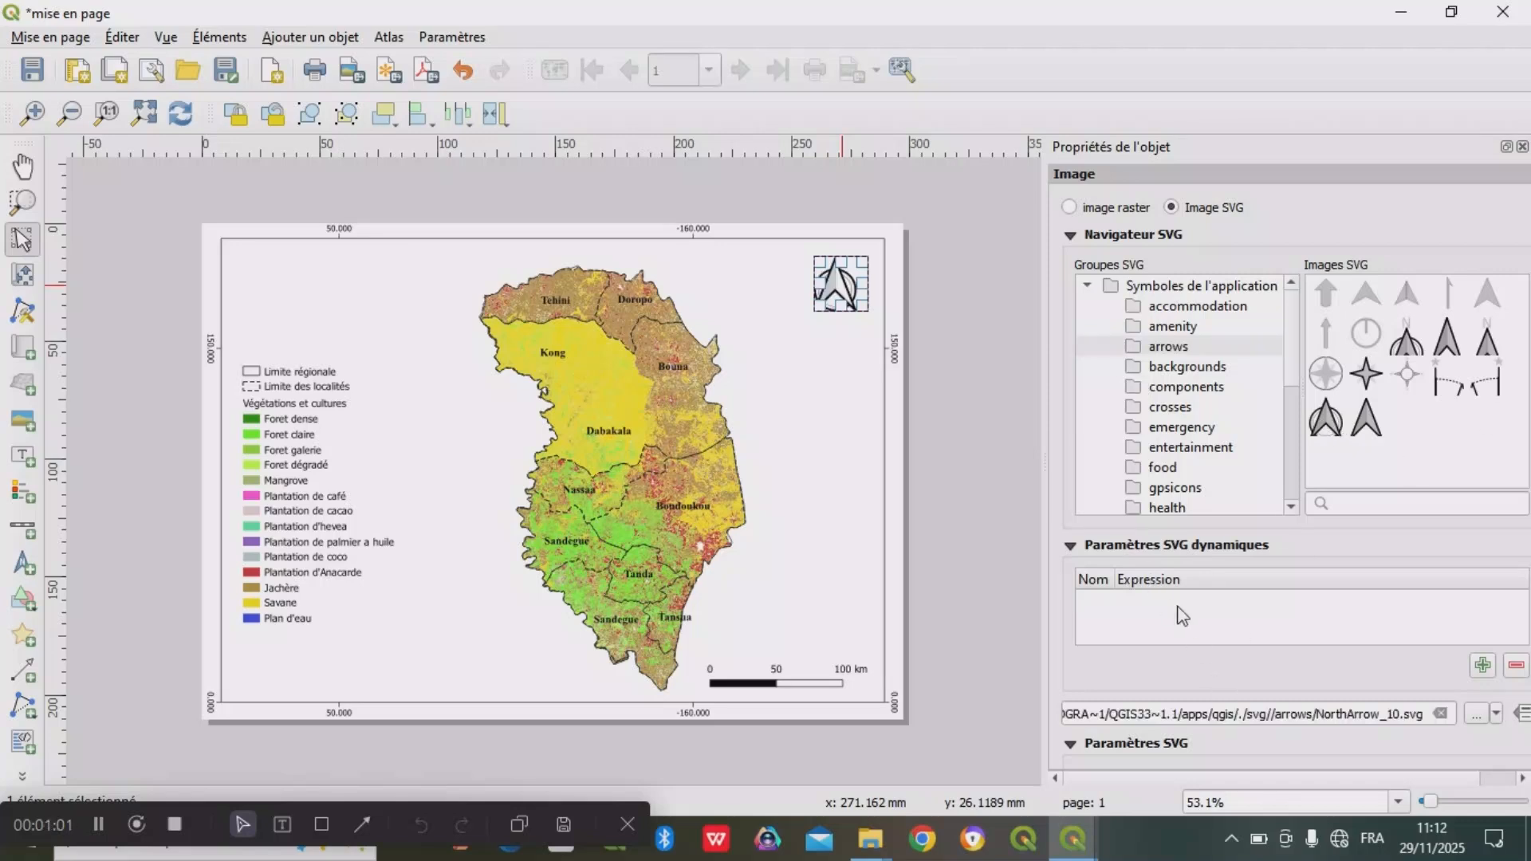
- Set the north arrow's fill colour to grey #a9a9a9
{"action": "left_click_drag", "start_coordinate": [1042, 644], "coordinate": [968, 631]}
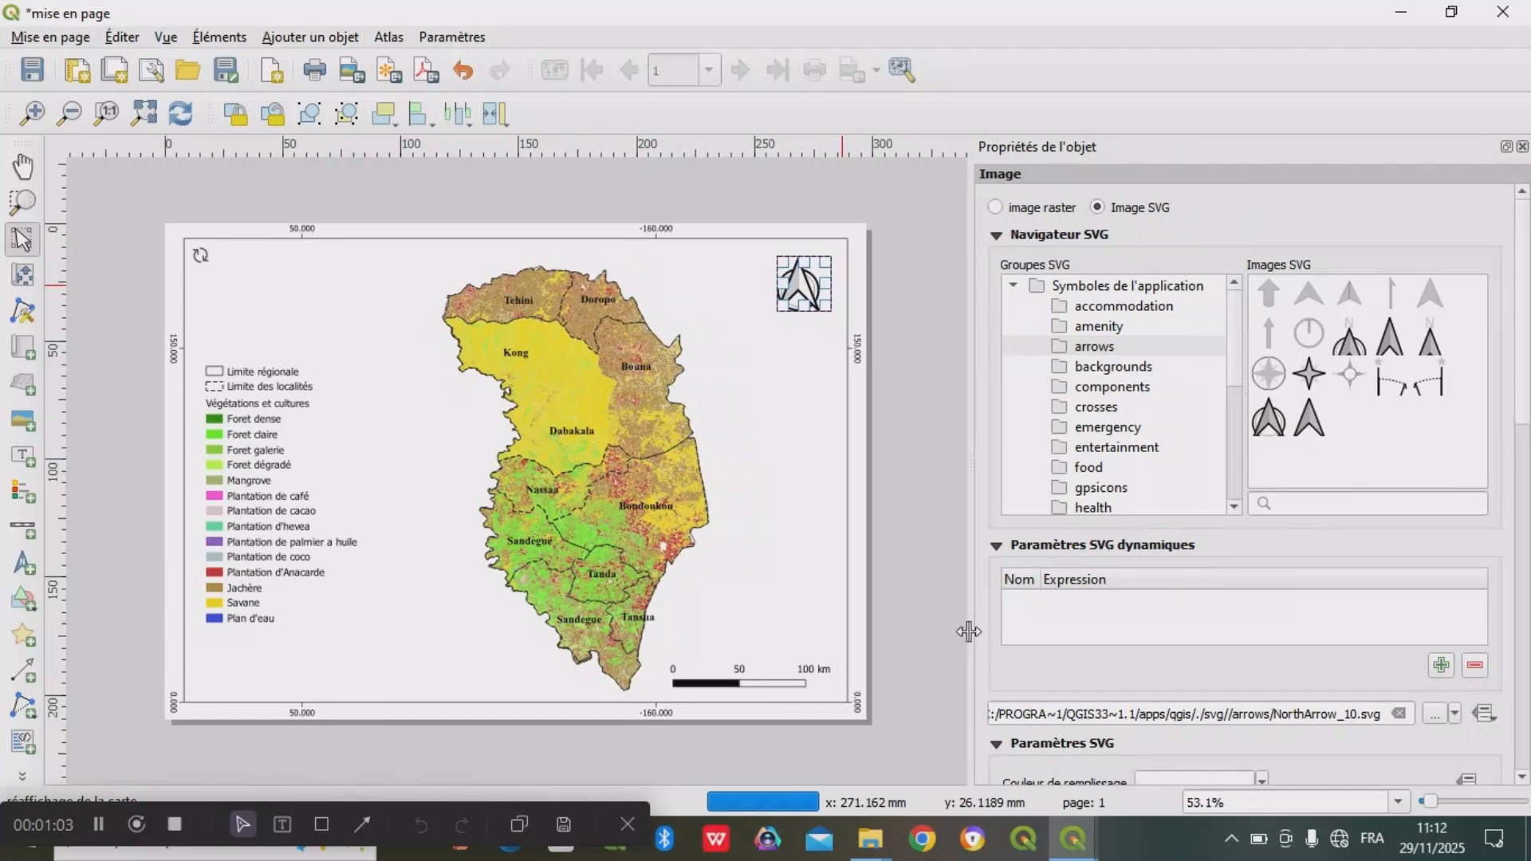
{"action": "left_click_drag", "start_coordinate": [1524, 355], "coordinate": [1529, 461]}
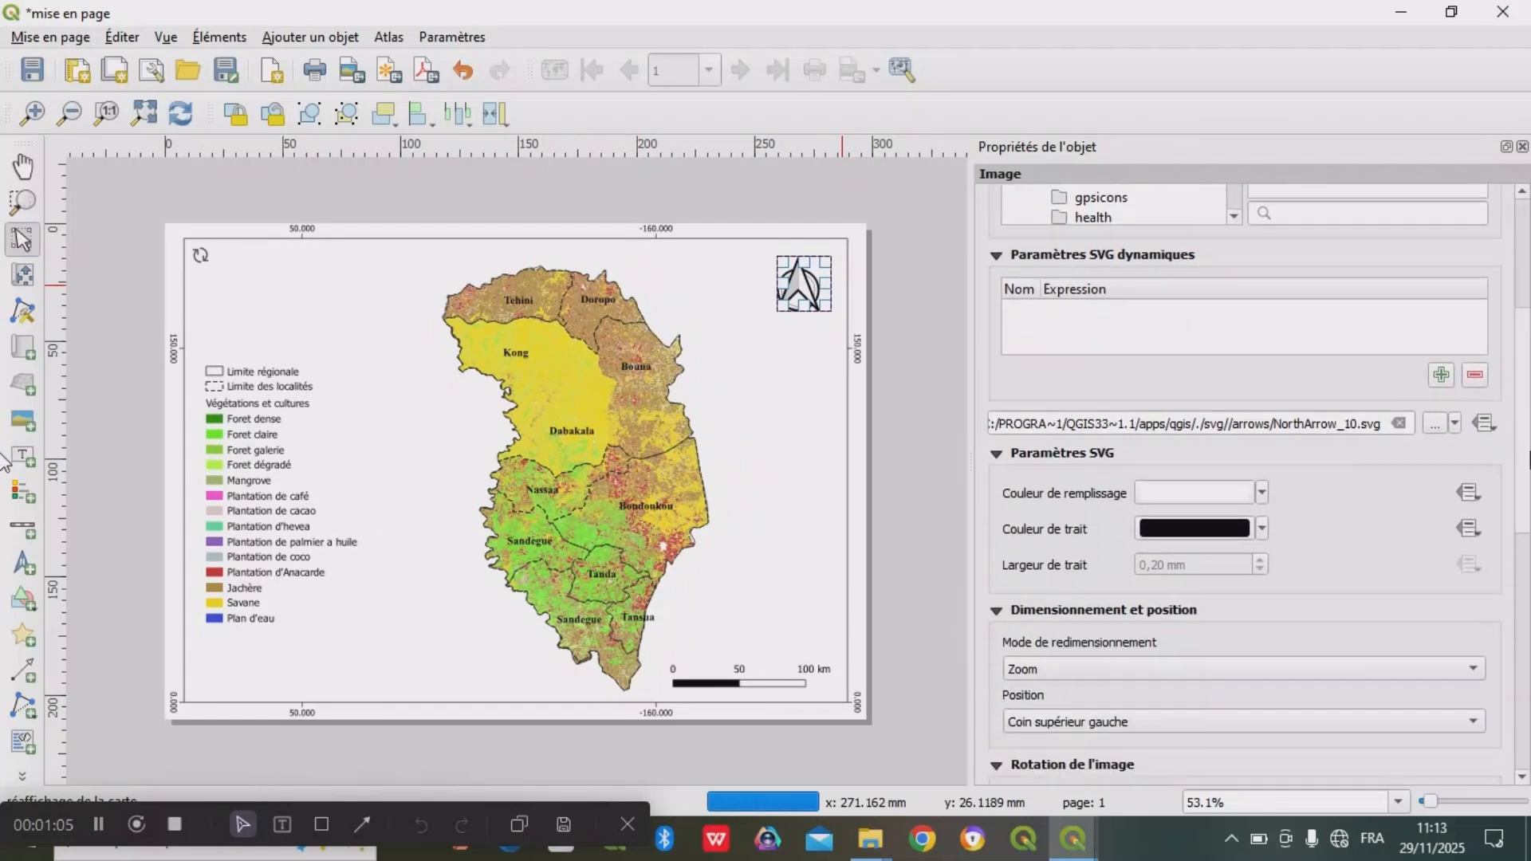
{"action": "left_click", "coordinate": [1262, 493]}
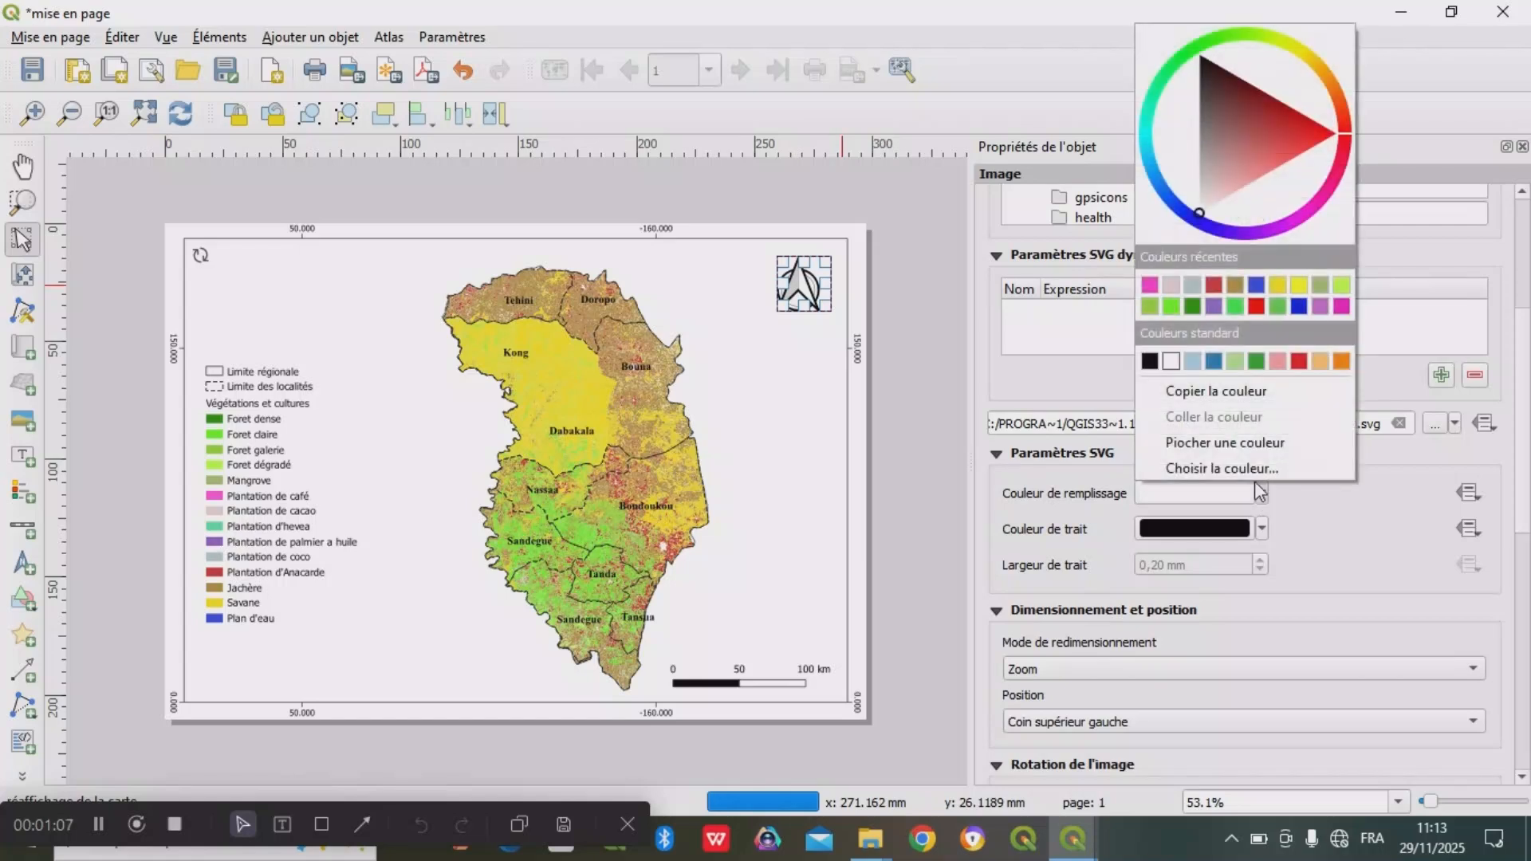
{"action": "left_click", "coordinate": [1149, 361]}
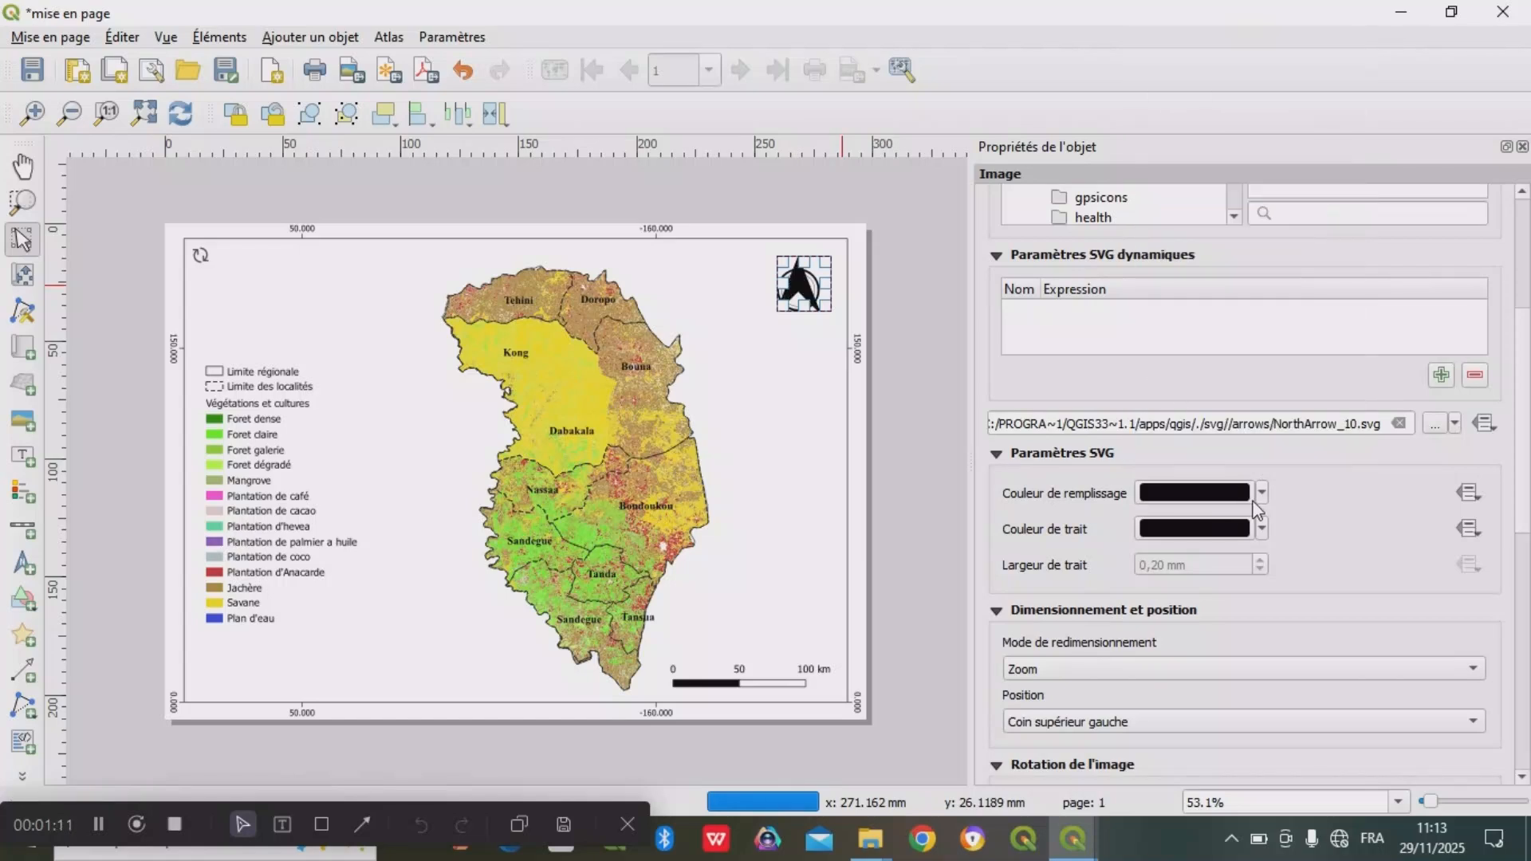
{"action": "left_click", "coordinate": [1260, 495]}
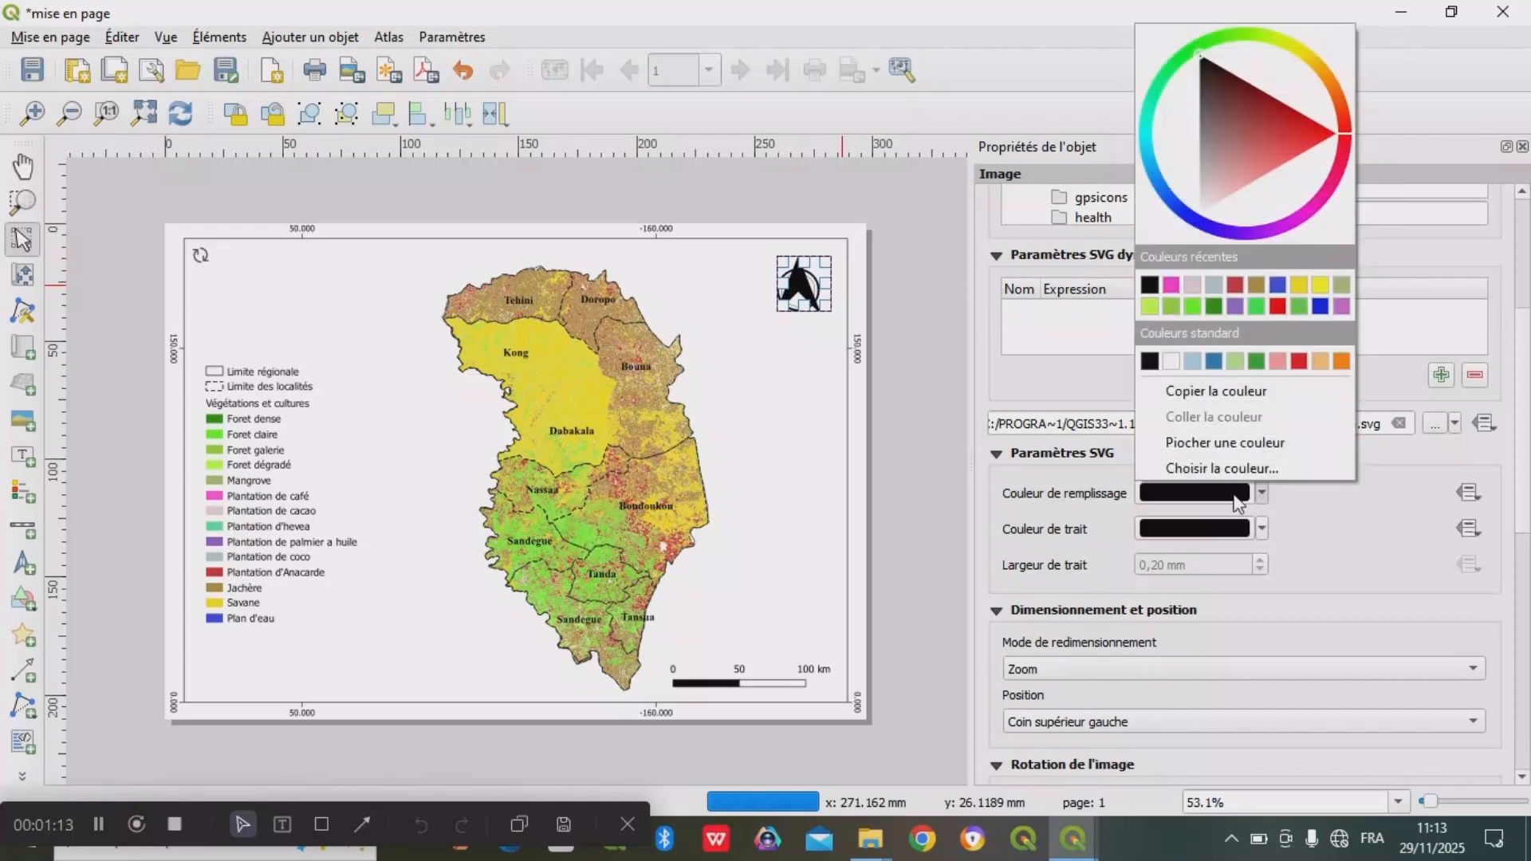
{"action": "left_click", "coordinate": [1234, 504]}
{"action": "left_click", "coordinate": [1234, 504]}
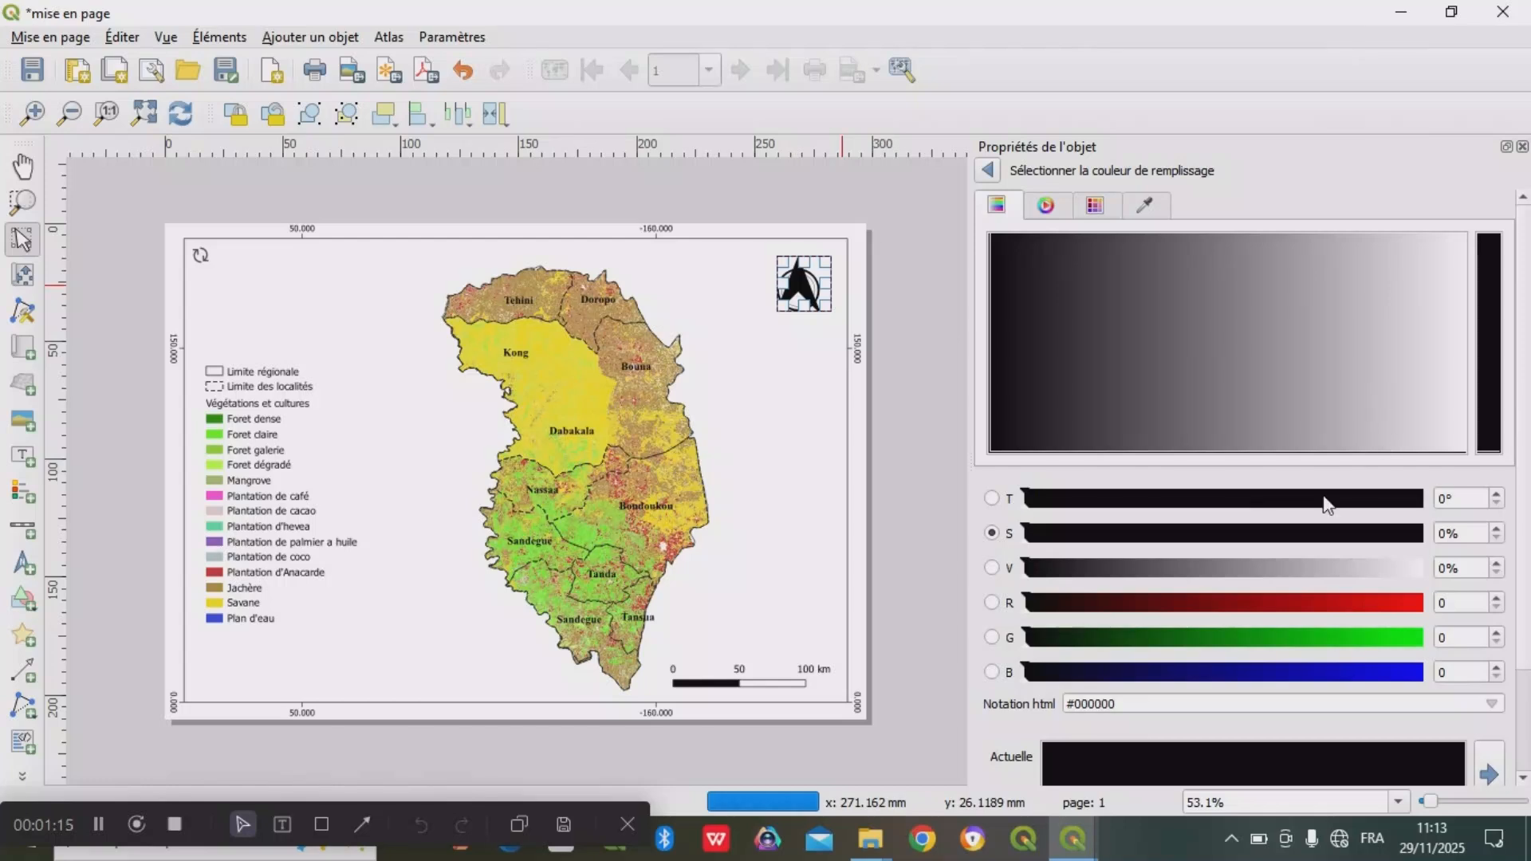
{"action": "left_click", "coordinate": [1292, 568]}
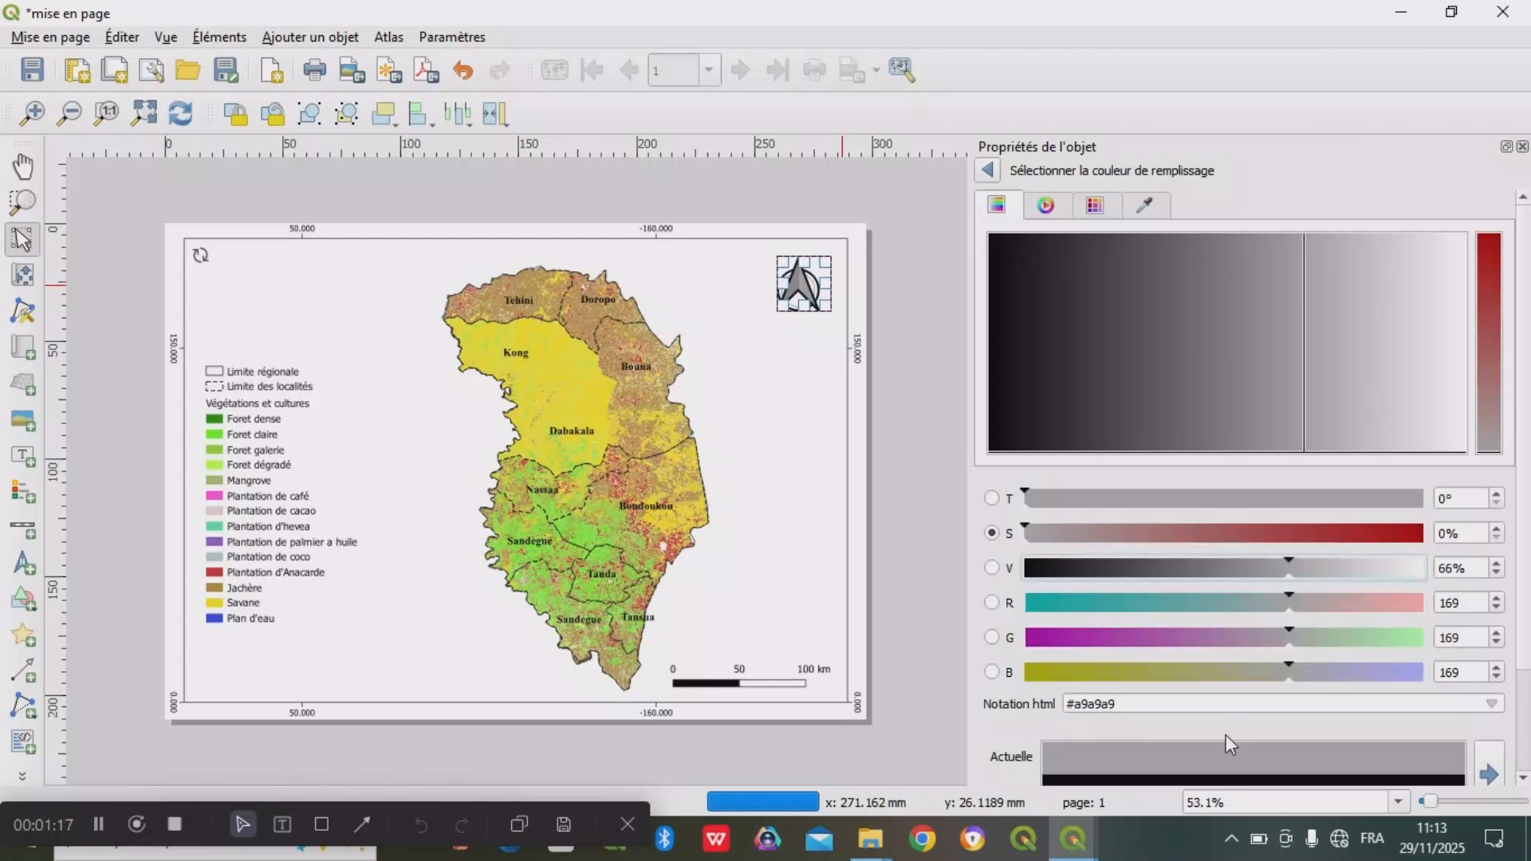
{"action": "left_click", "coordinate": [987, 172]}
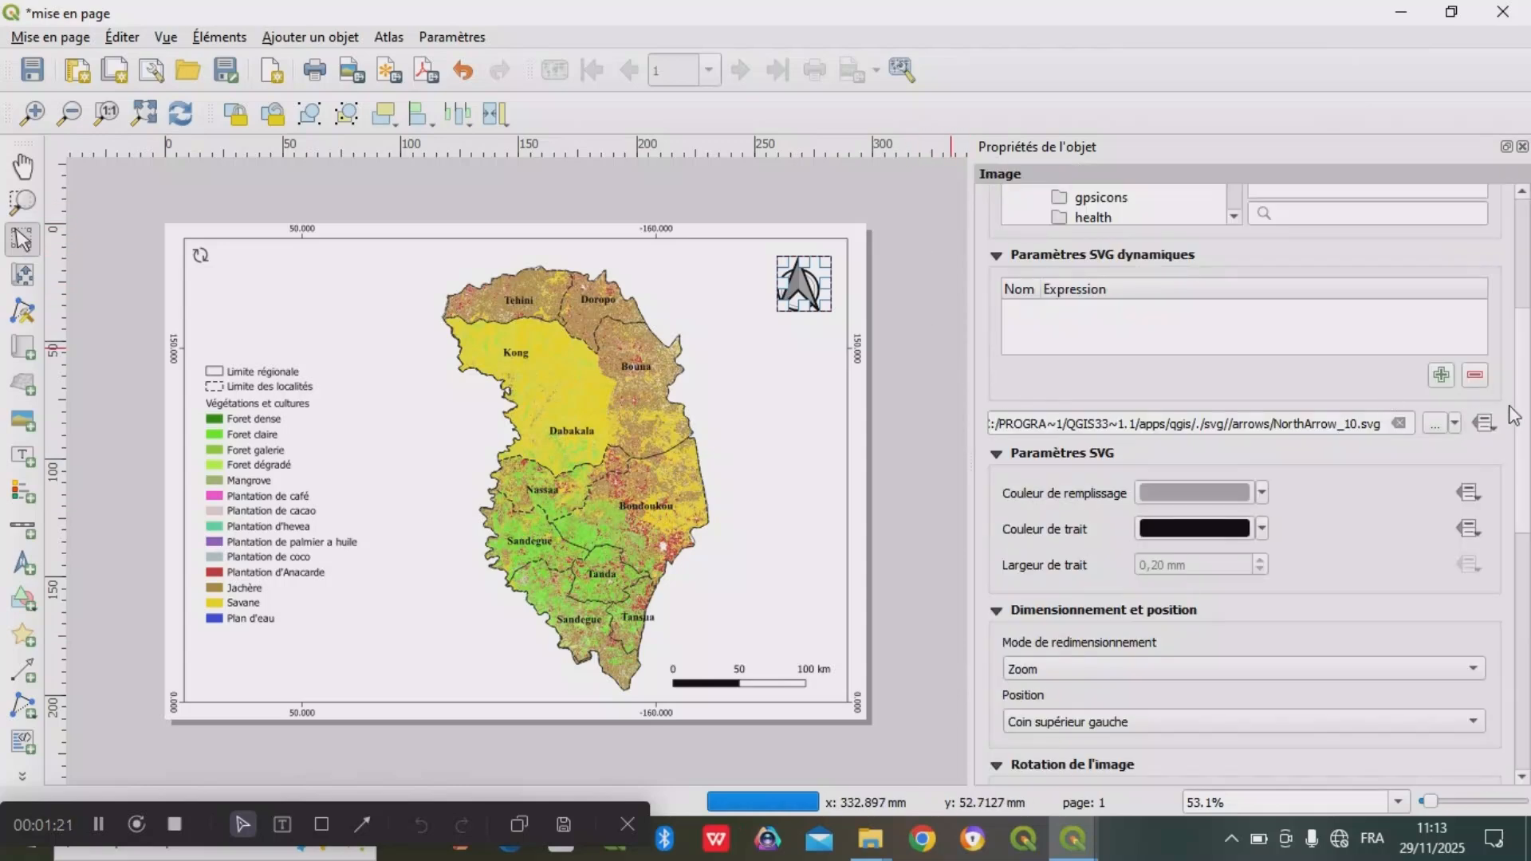
- Set the north arrow's placement within its picture box to Centré
{"action": "scroll", "coordinate": [1101, 554], "scroll_direction": "down", "scroll_amount": 5}
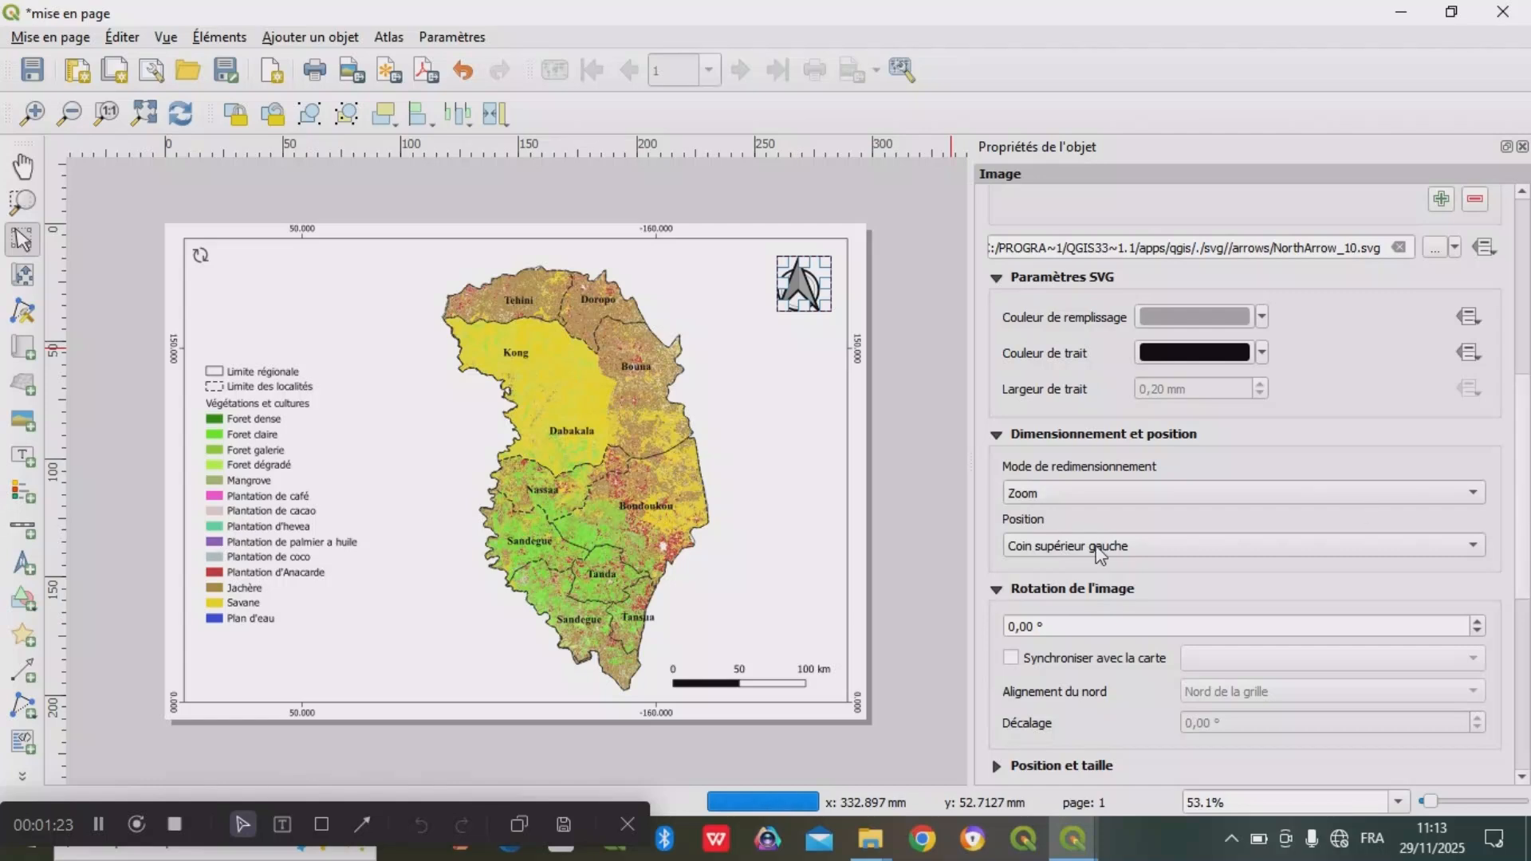
{"action": "left_click", "coordinate": [1453, 544]}
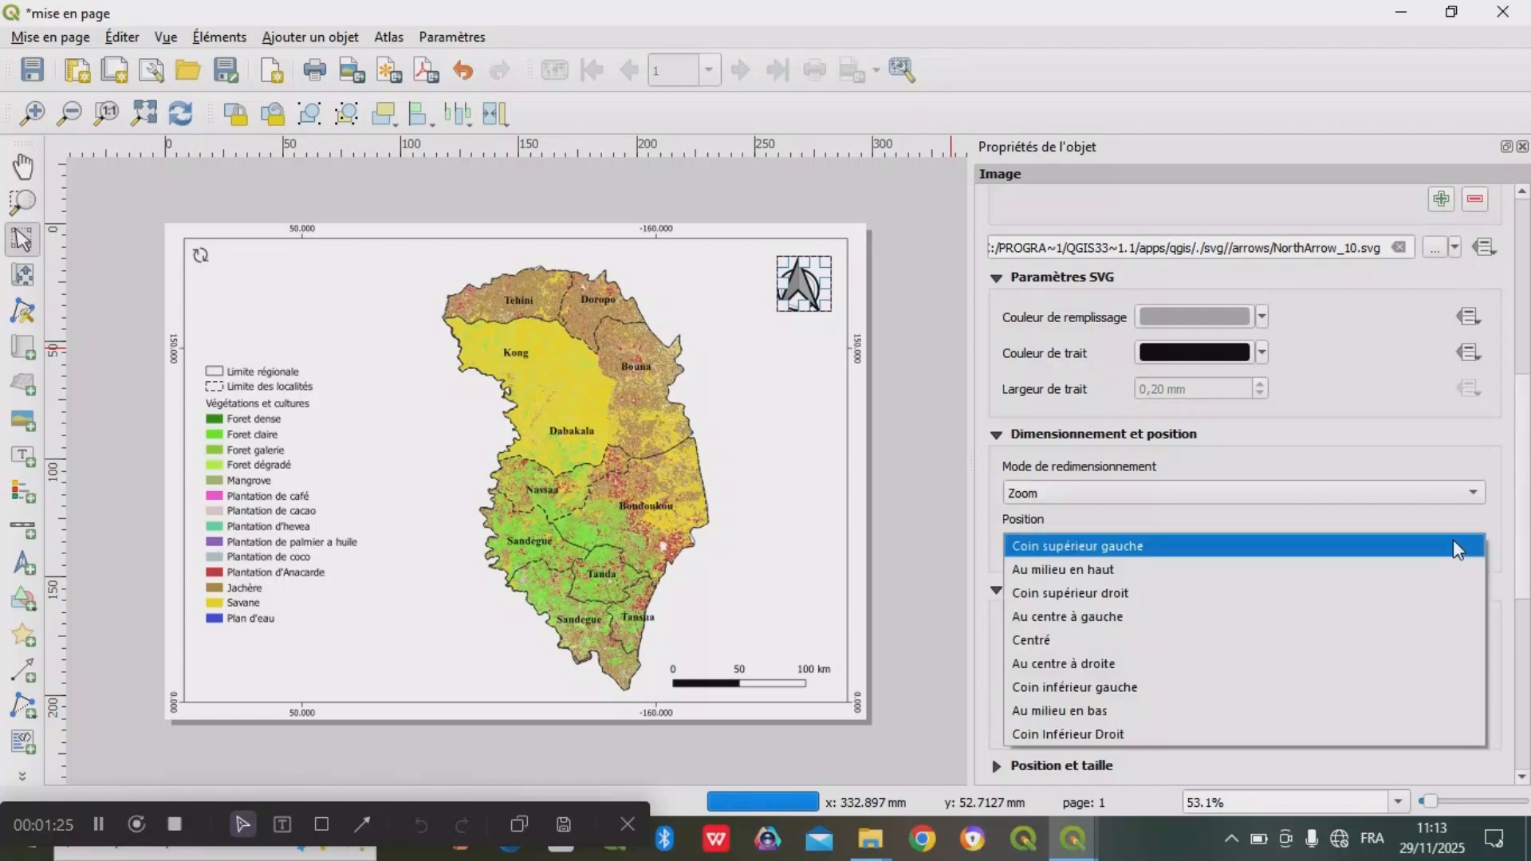
{"action": "left_click", "coordinate": [1407, 652]}
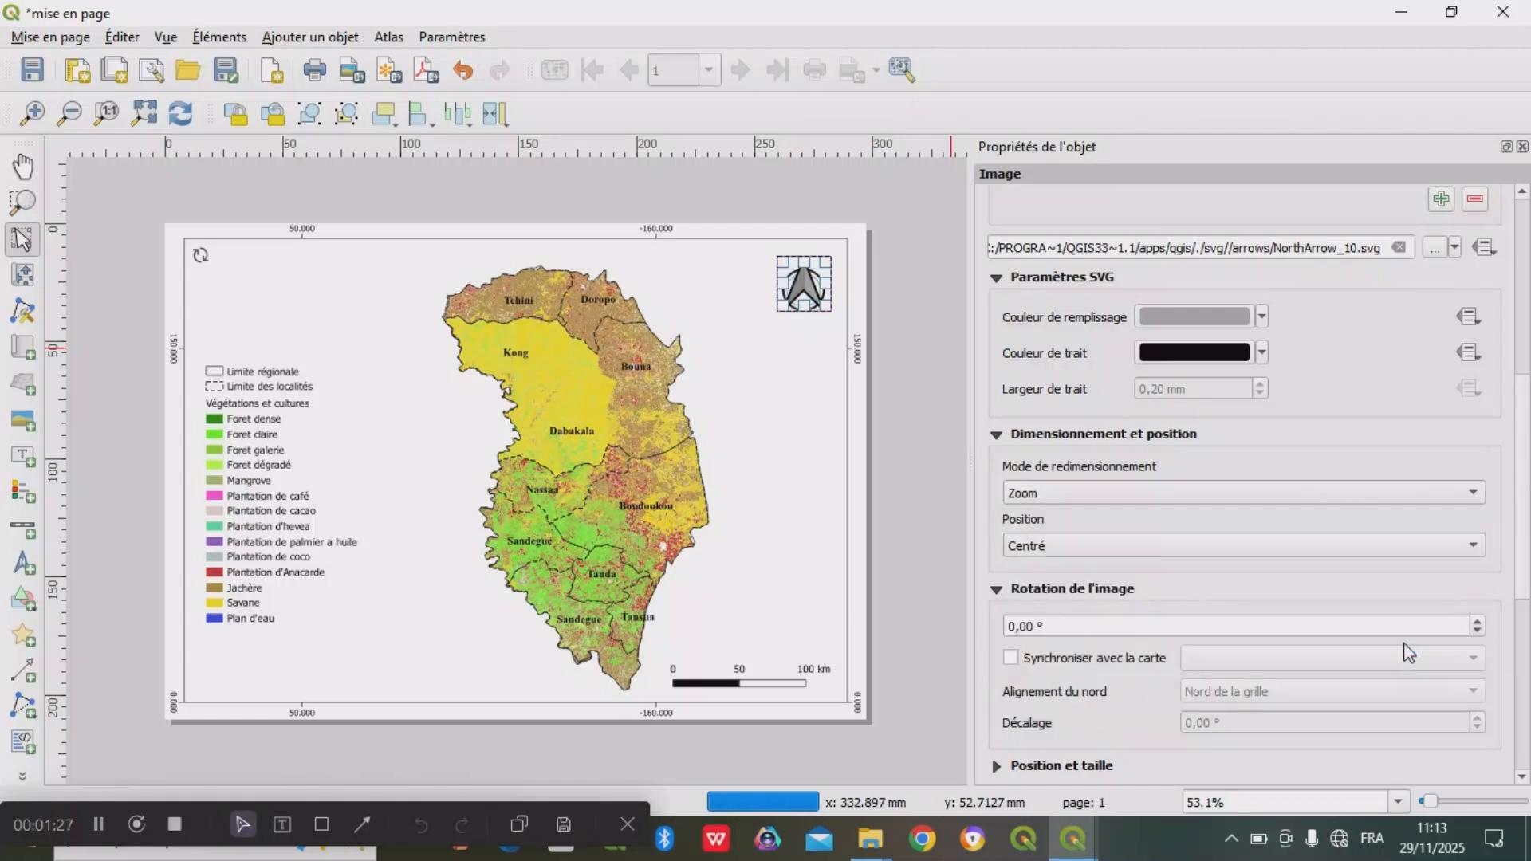
- Nudge the north arrow slightly upward, closer to the map frame's upper edge
{"action": "left_click", "coordinate": [792, 376]}
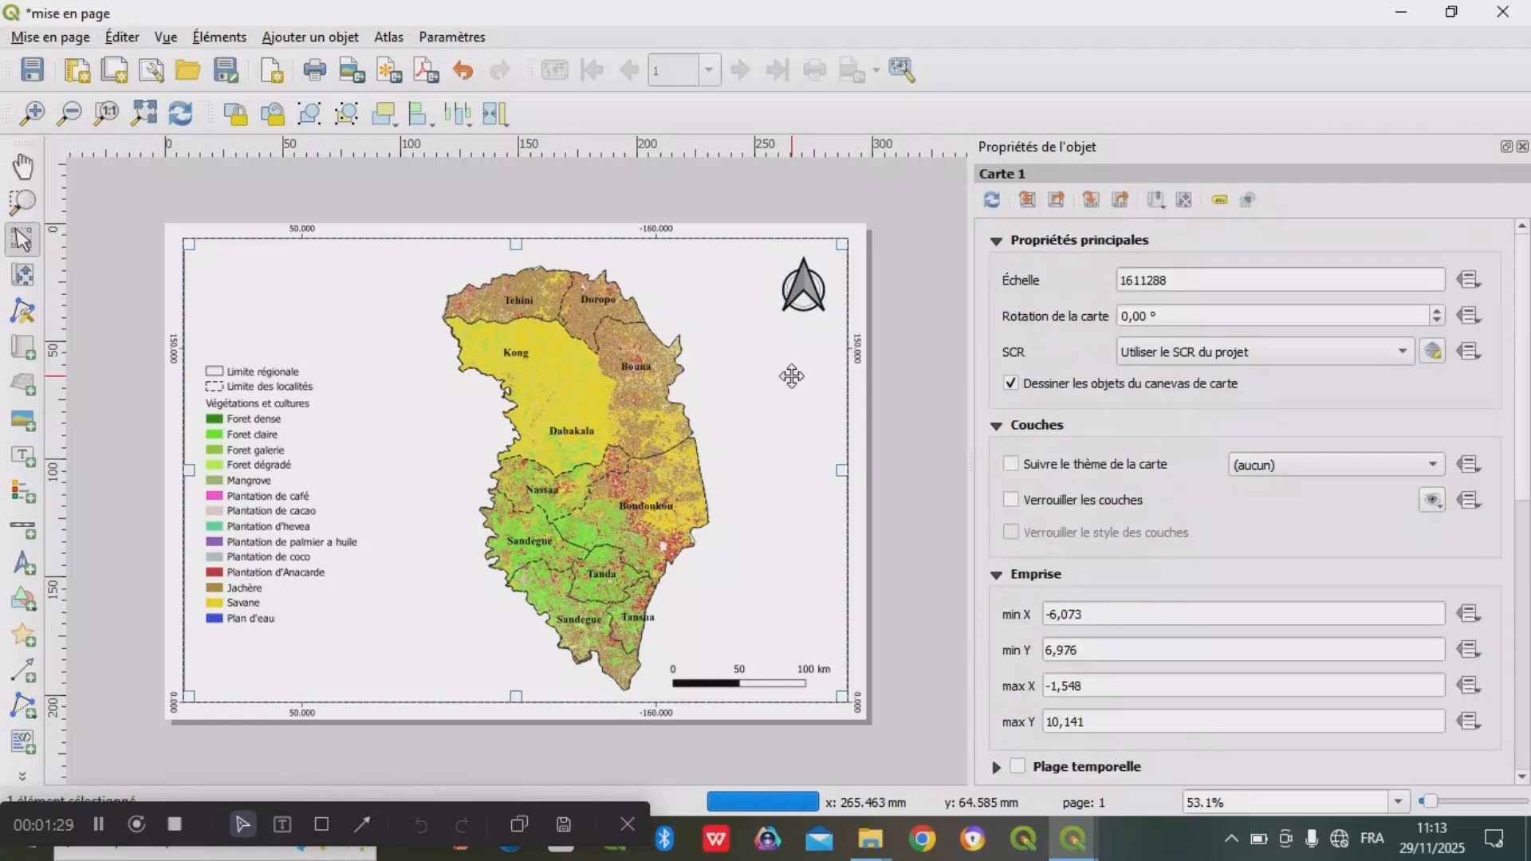
{"action": "left_click", "coordinate": [802, 297]}
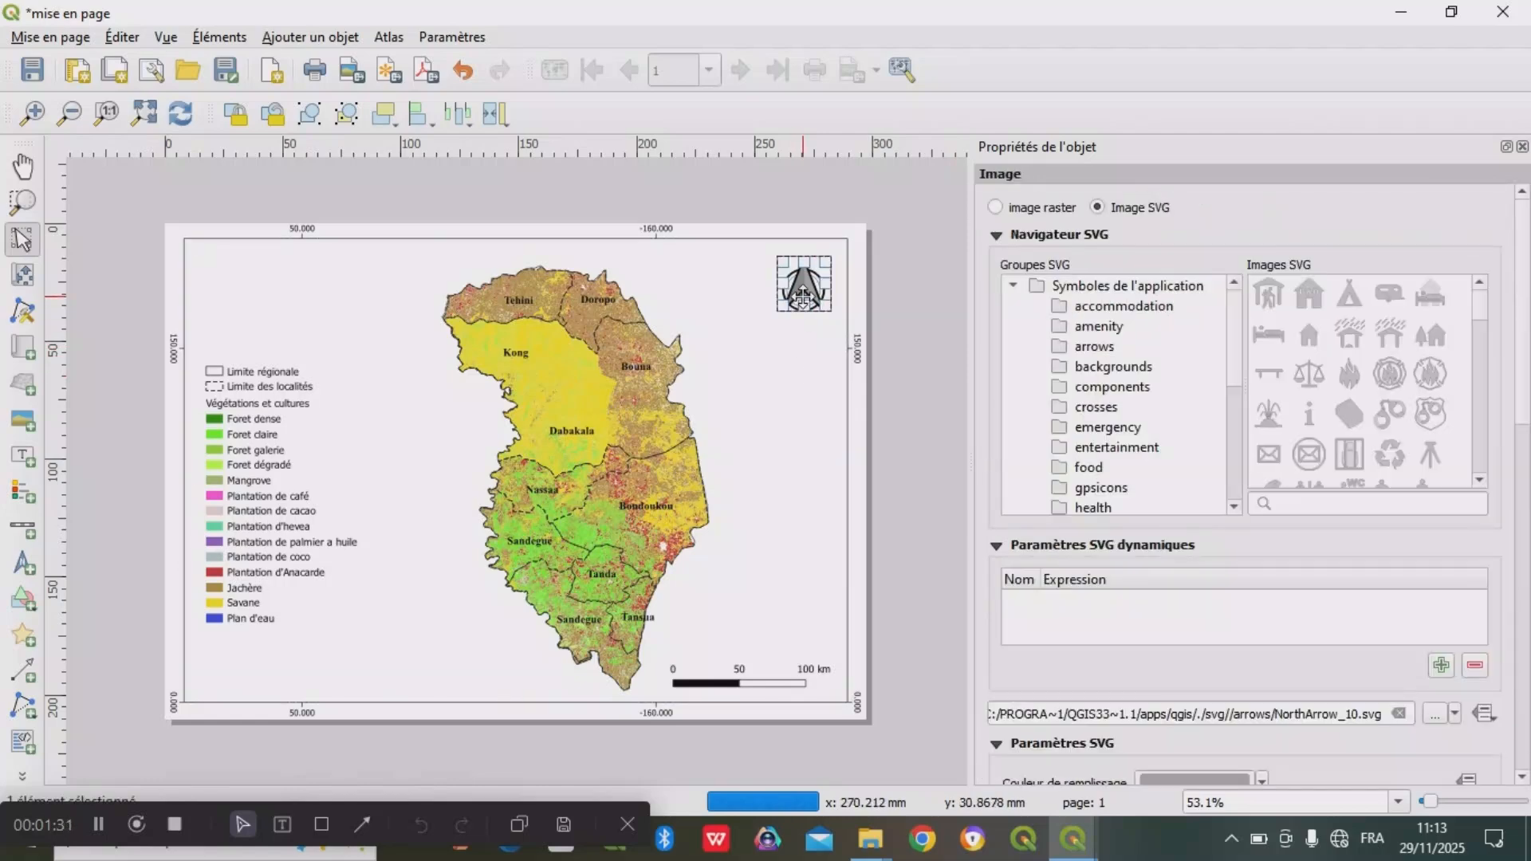
{"action": "key", "text": "Up"}
{"action": "key", "text": "Up"}
{"action": "key", "text": "Up"}
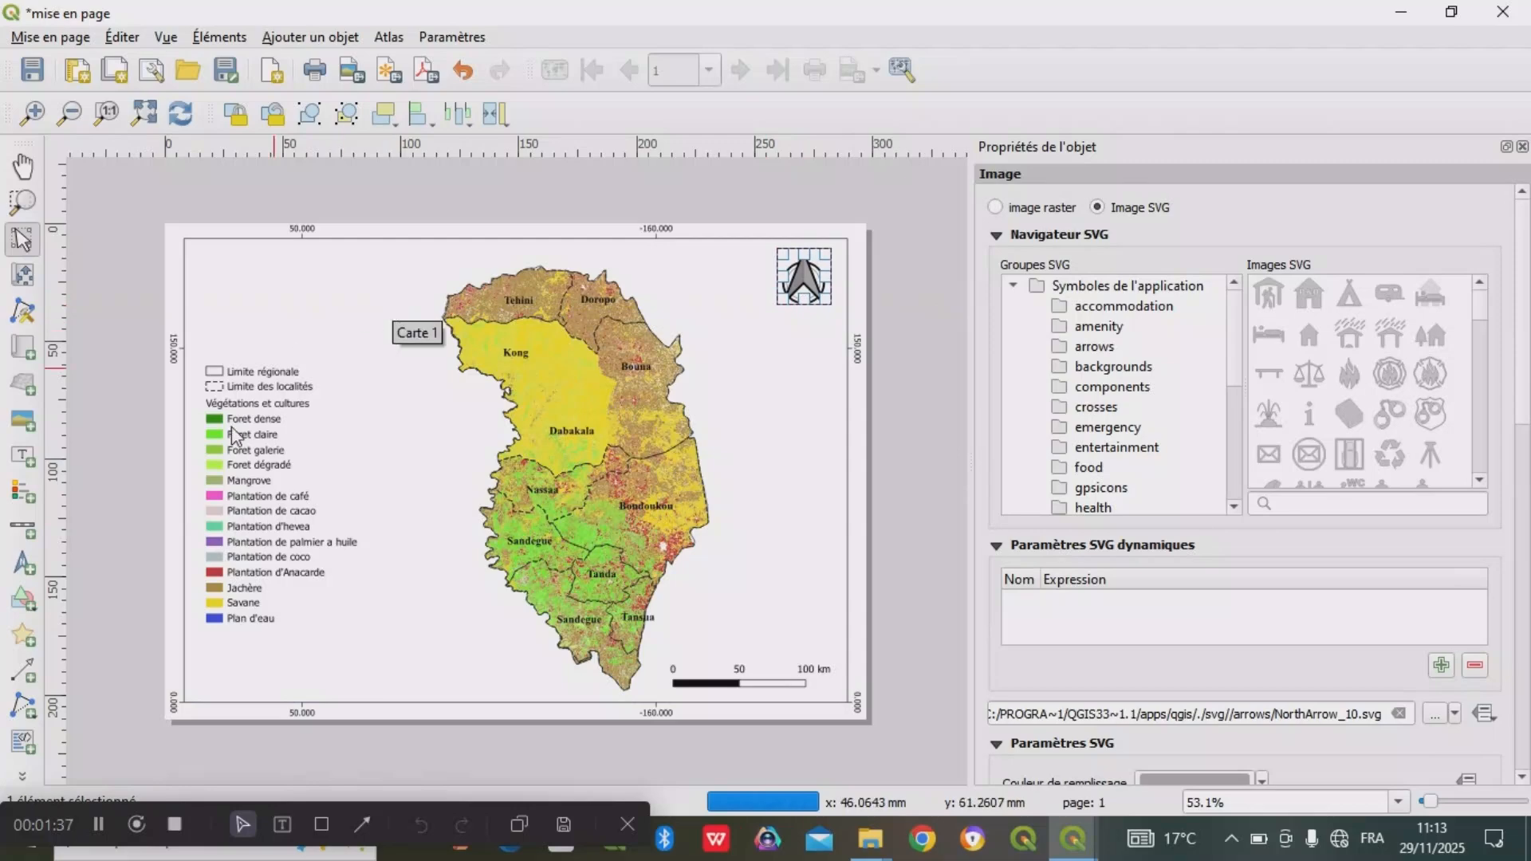
- Move the legend slightly down and to the left, closer to the map frame's left edge
{"action": "left_click", "coordinate": [198, 498]}
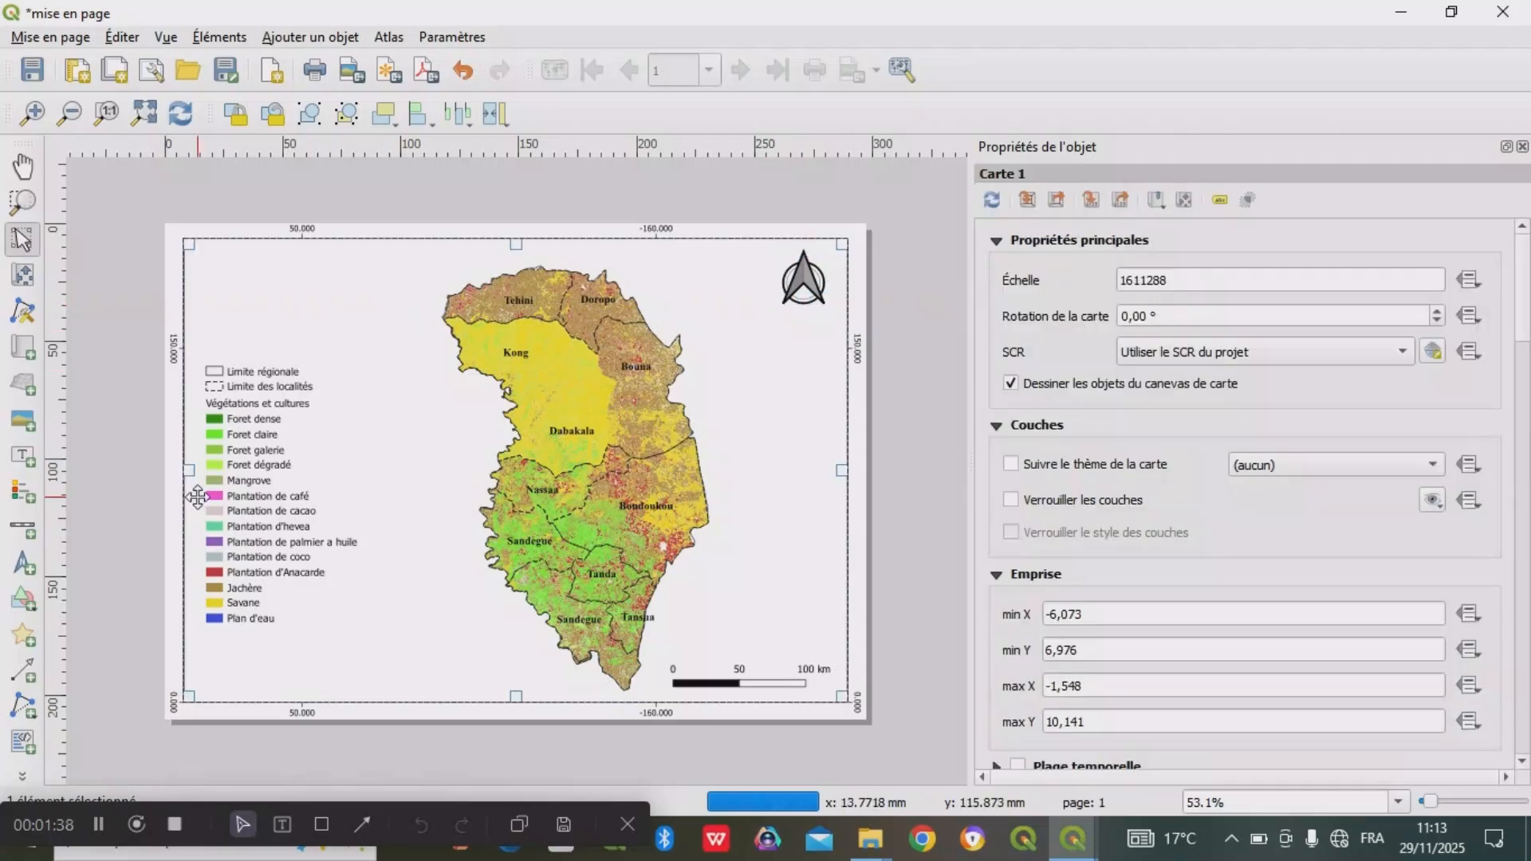
{"action": "left_click", "coordinate": [264, 501]}
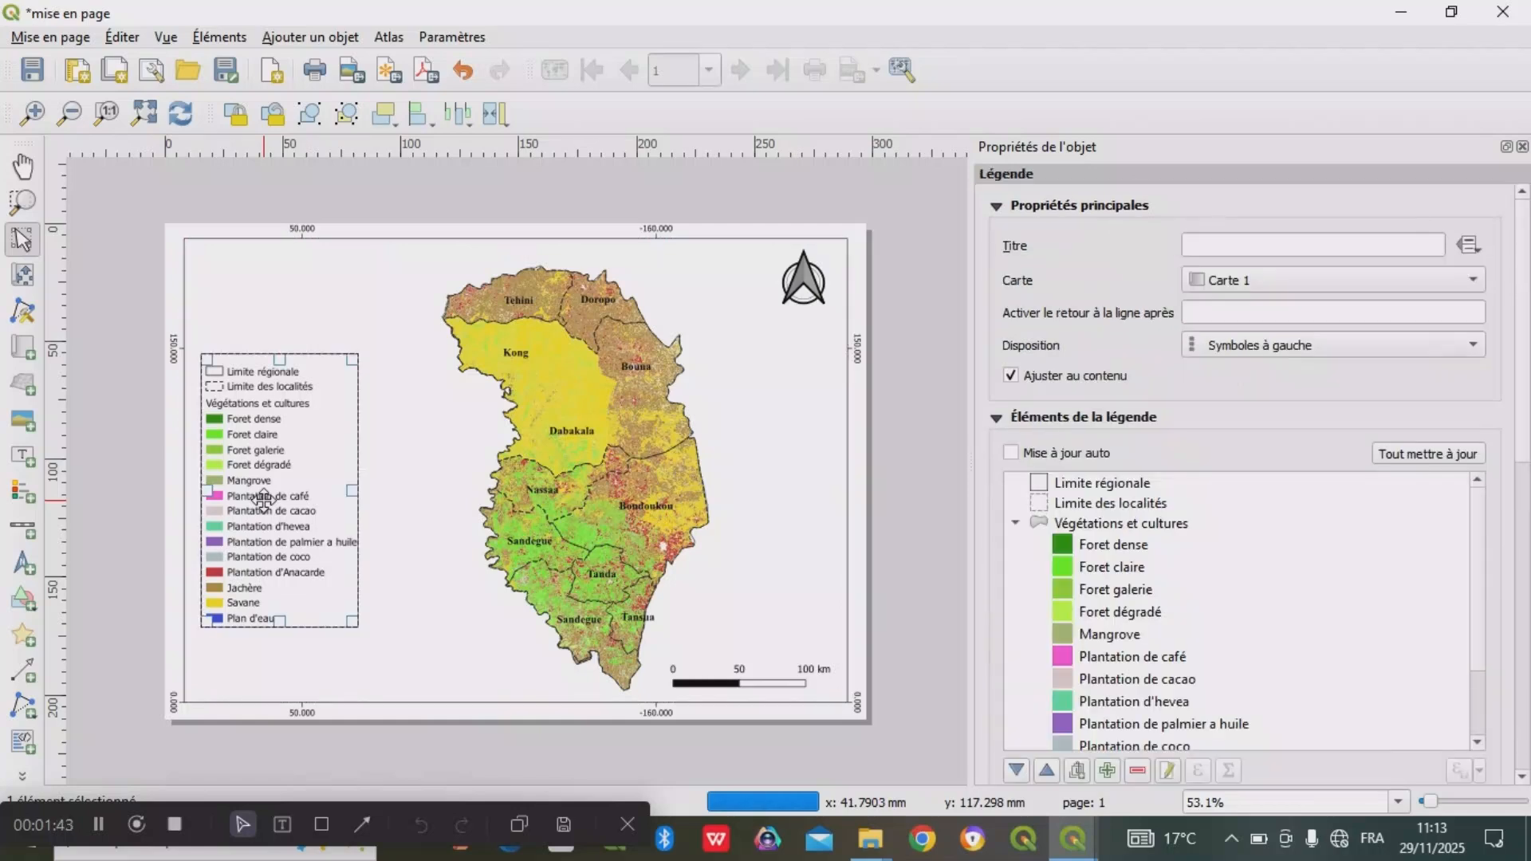
{"action": "left_click_drag", "start_coordinate": [263, 500], "coordinate": [262, 502]}
{"action": "left_click_drag", "start_coordinate": [257, 502], "coordinate": [242, 511]}
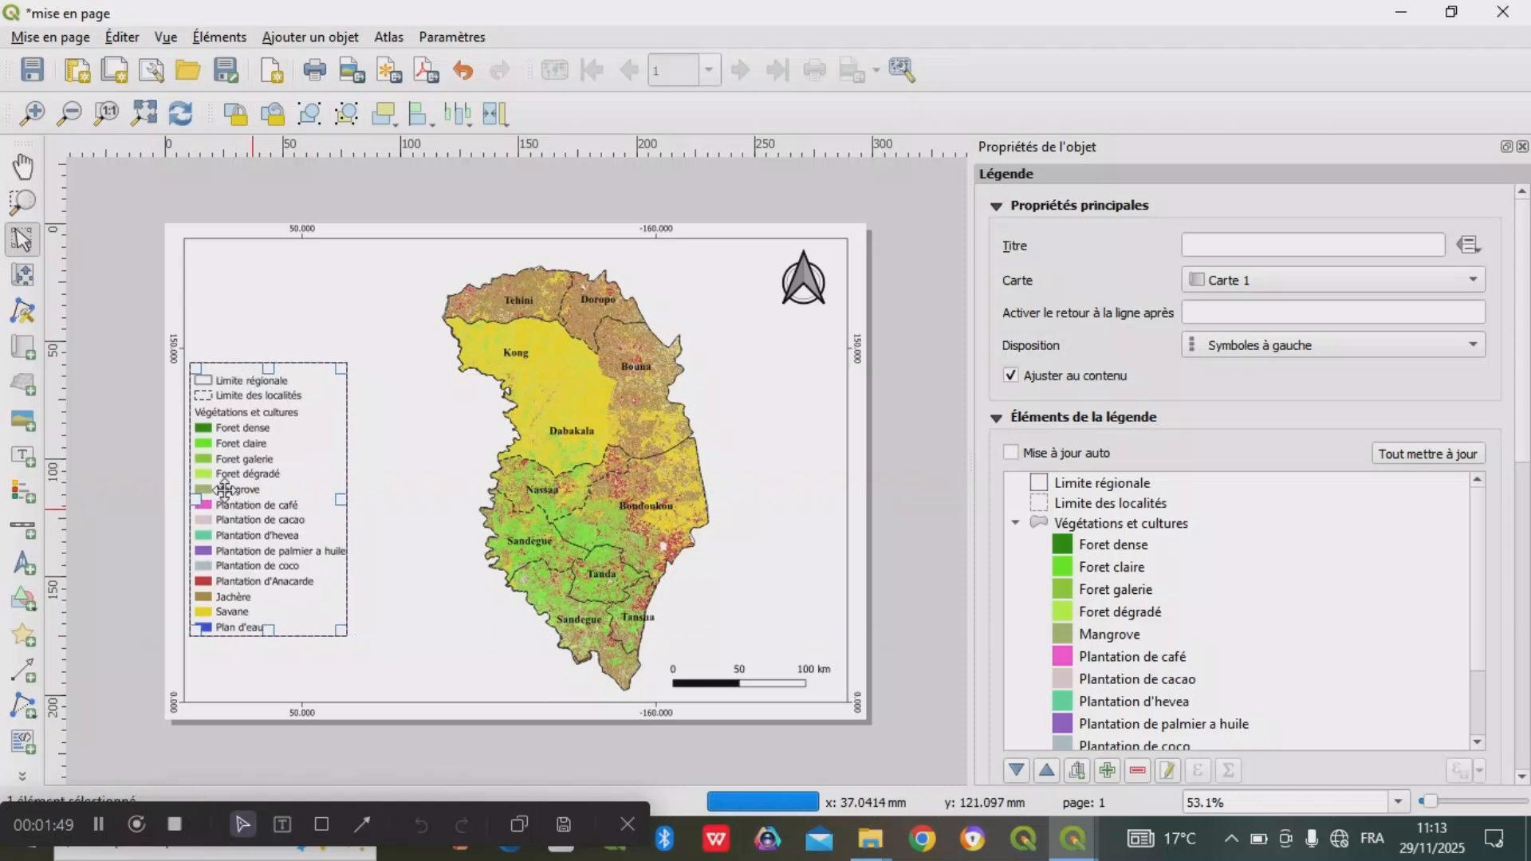
- Add a text label directly above the legend and replace its placeholder text with LEGENDE
{"action": "left_click", "coordinate": [28, 456]}
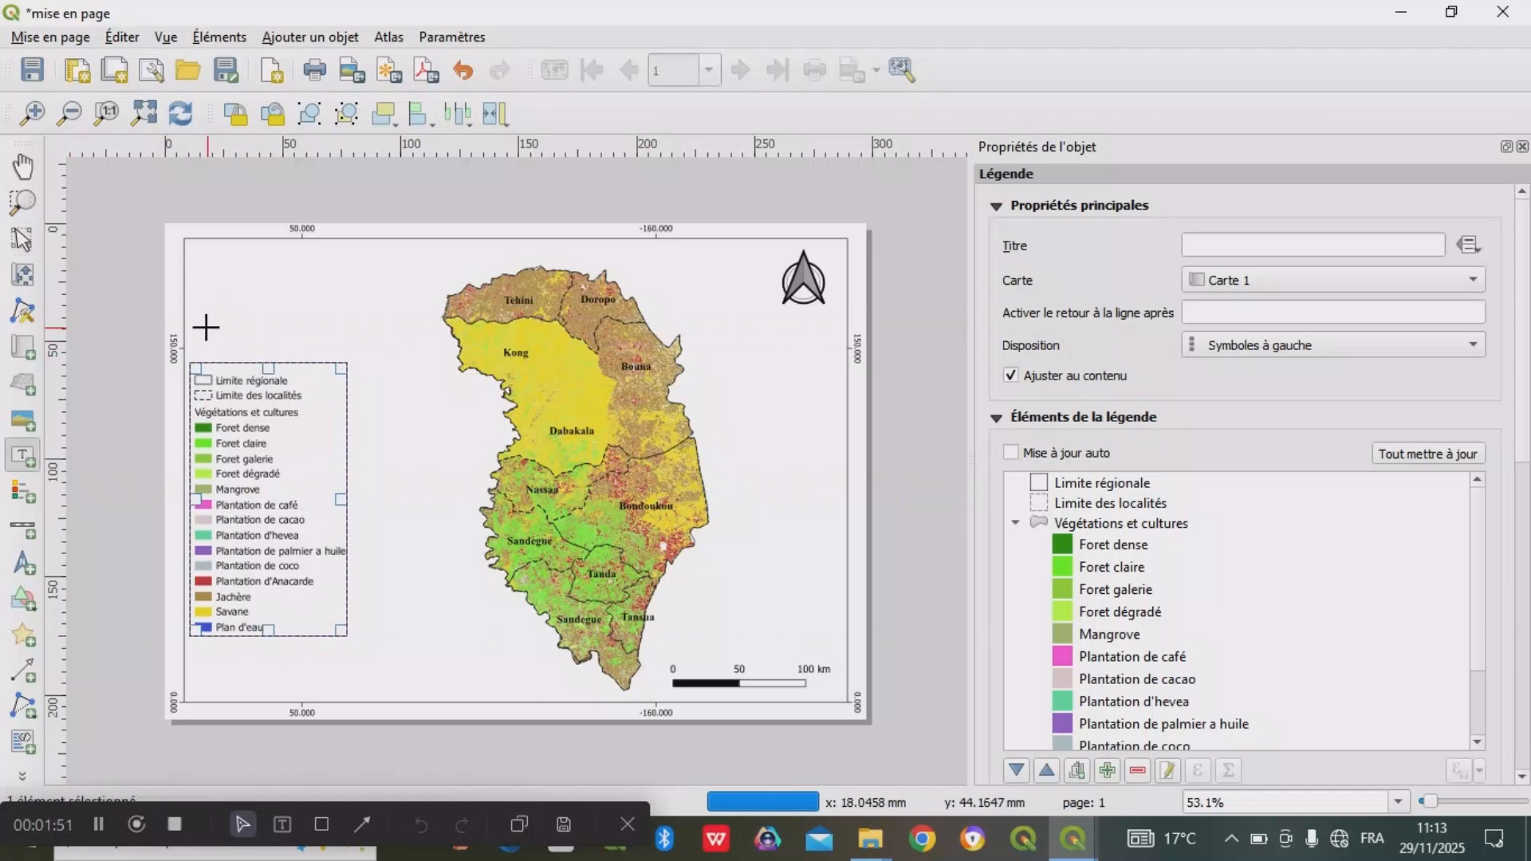
{"action": "left_click_drag", "start_coordinate": [206, 328], "coordinate": [328, 356]}
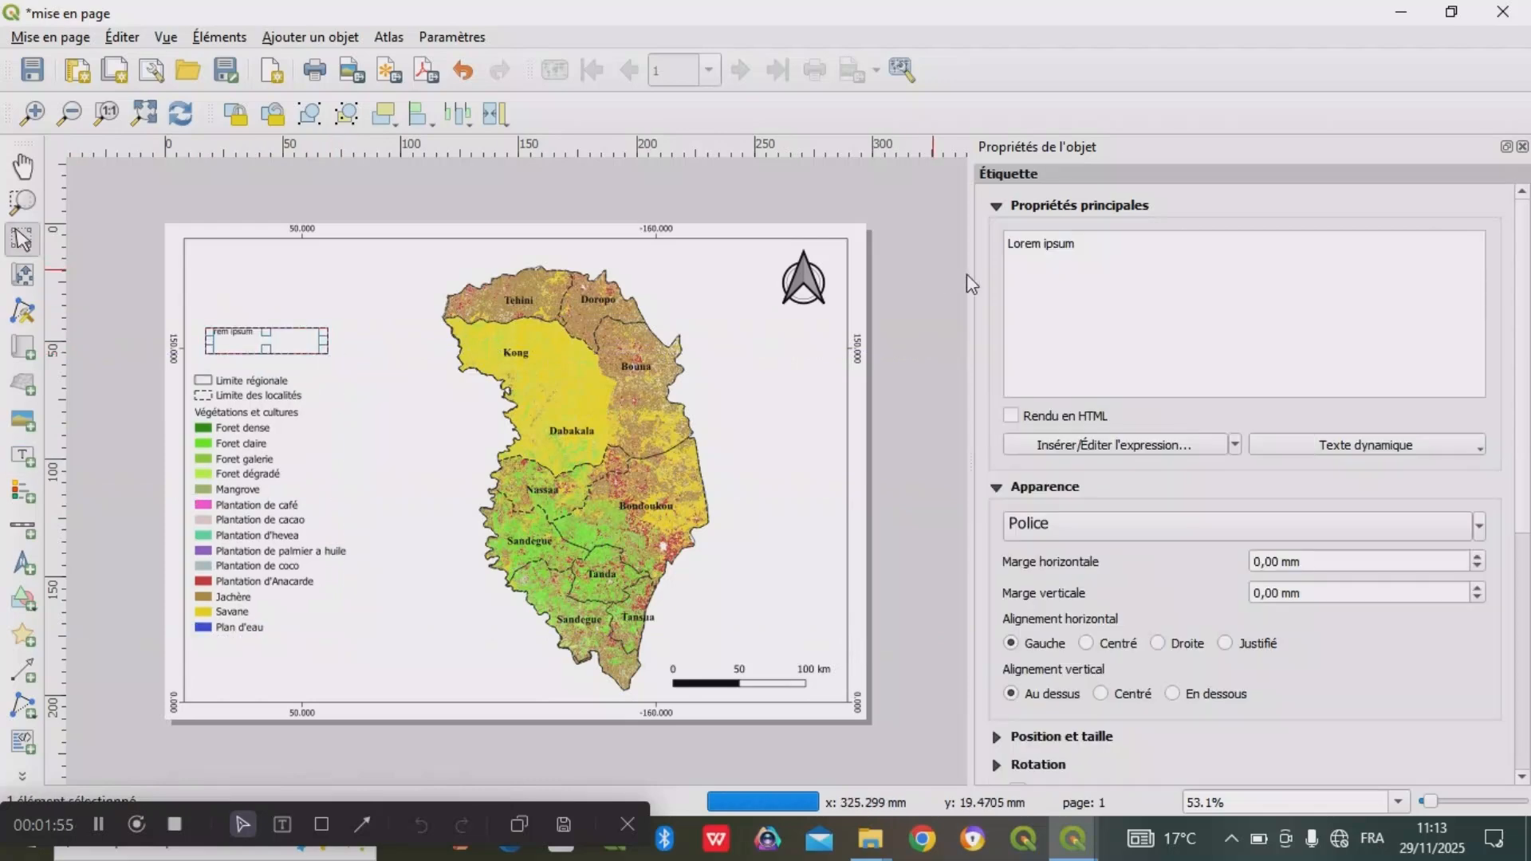
{"action": "key", "text": "BackSpace"}
{"action": "key", "text": "BackSpace"}
{"action": "key", "text": "BackSpace"}
{"action": "key", "text": "BackSpace"}
{"action": "key", "text": "BackSpace"}
{"action": "key", "text": "BackSpace"}
{"action": "key", "text": "BackSpace"}
{"action": "key", "text": "BackSpace"}
{"action": "key", "text": "BackSpace"}
{"action": "key", "text": "BackSpace"}
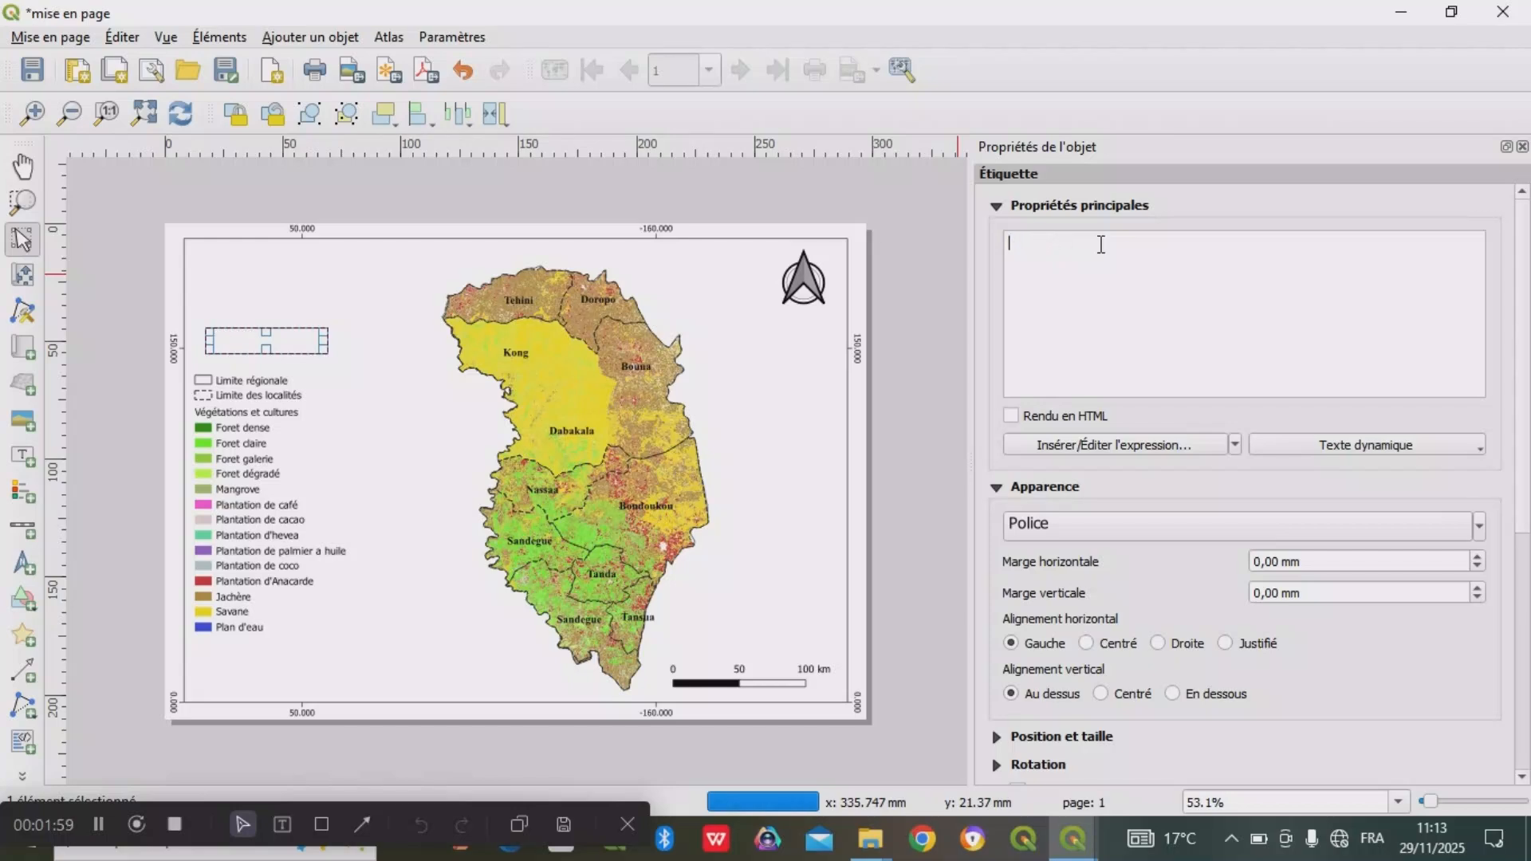
{"action": "type", "text": "LEGENDE"}
- Centre the LEGENDE label's text horizontally and vertically and set its font style to Gras
{"action": "left_click", "coordinate": [1086, 643]}
{"action": "left_click", "coordinate": [1100, 694]}
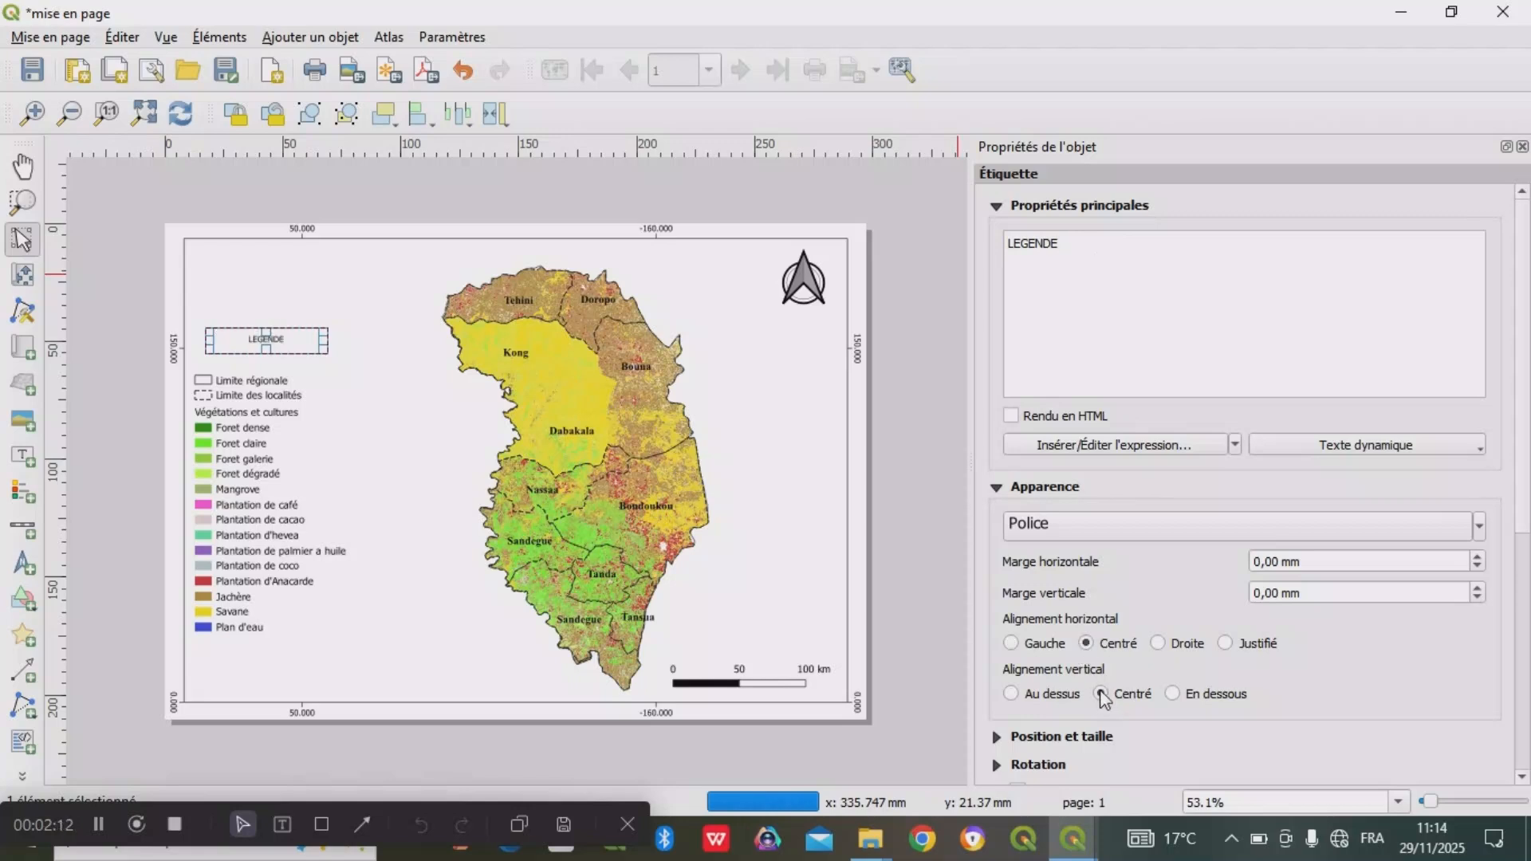
{"action": "left_click", "coordinate": [1438, 530]}
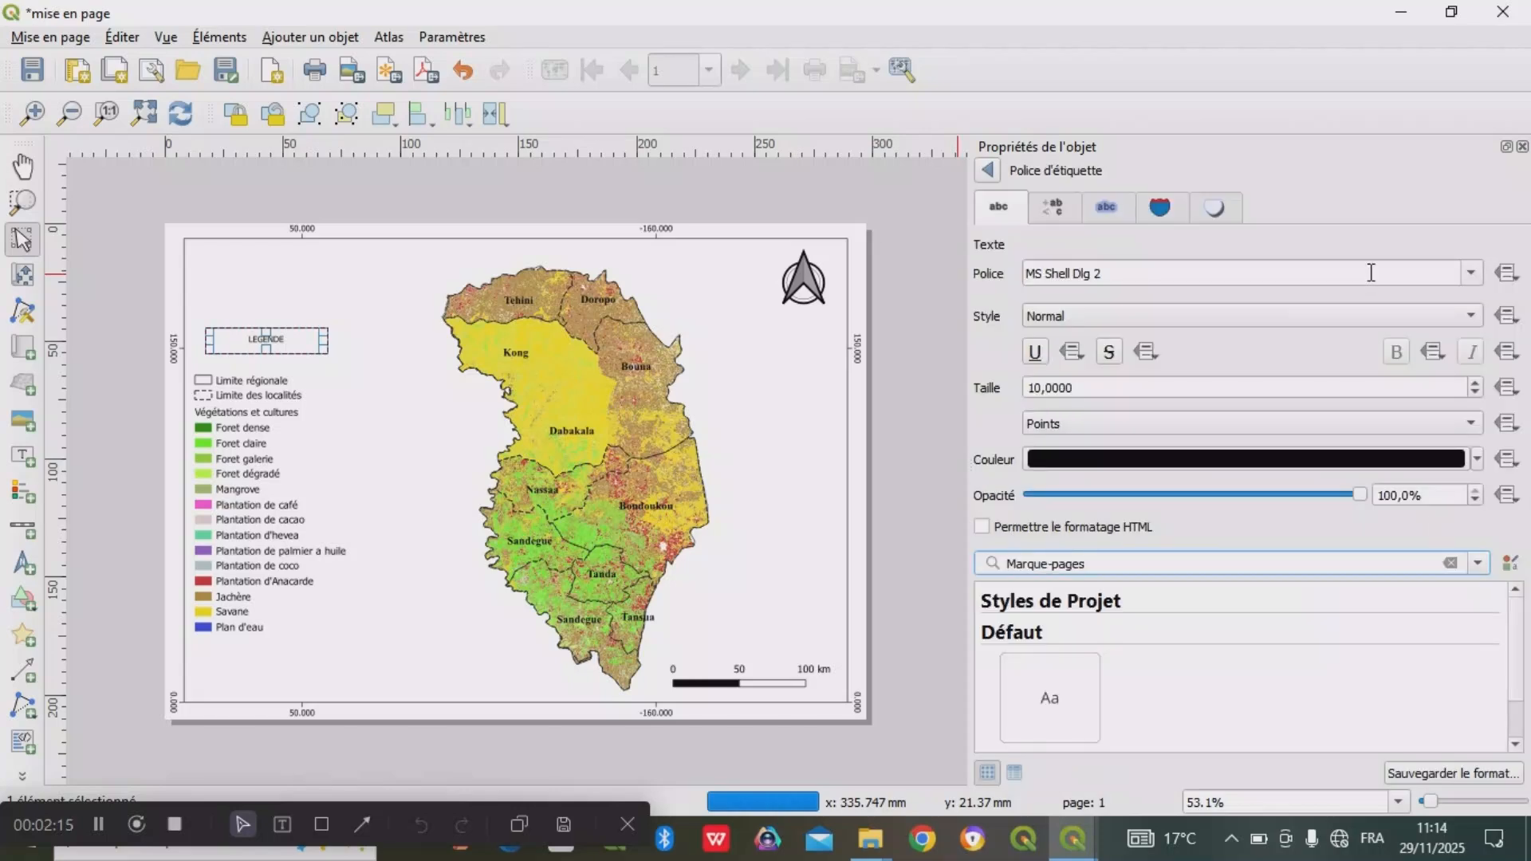
{"action": "left_click", "coordinate": [1439, 319]}
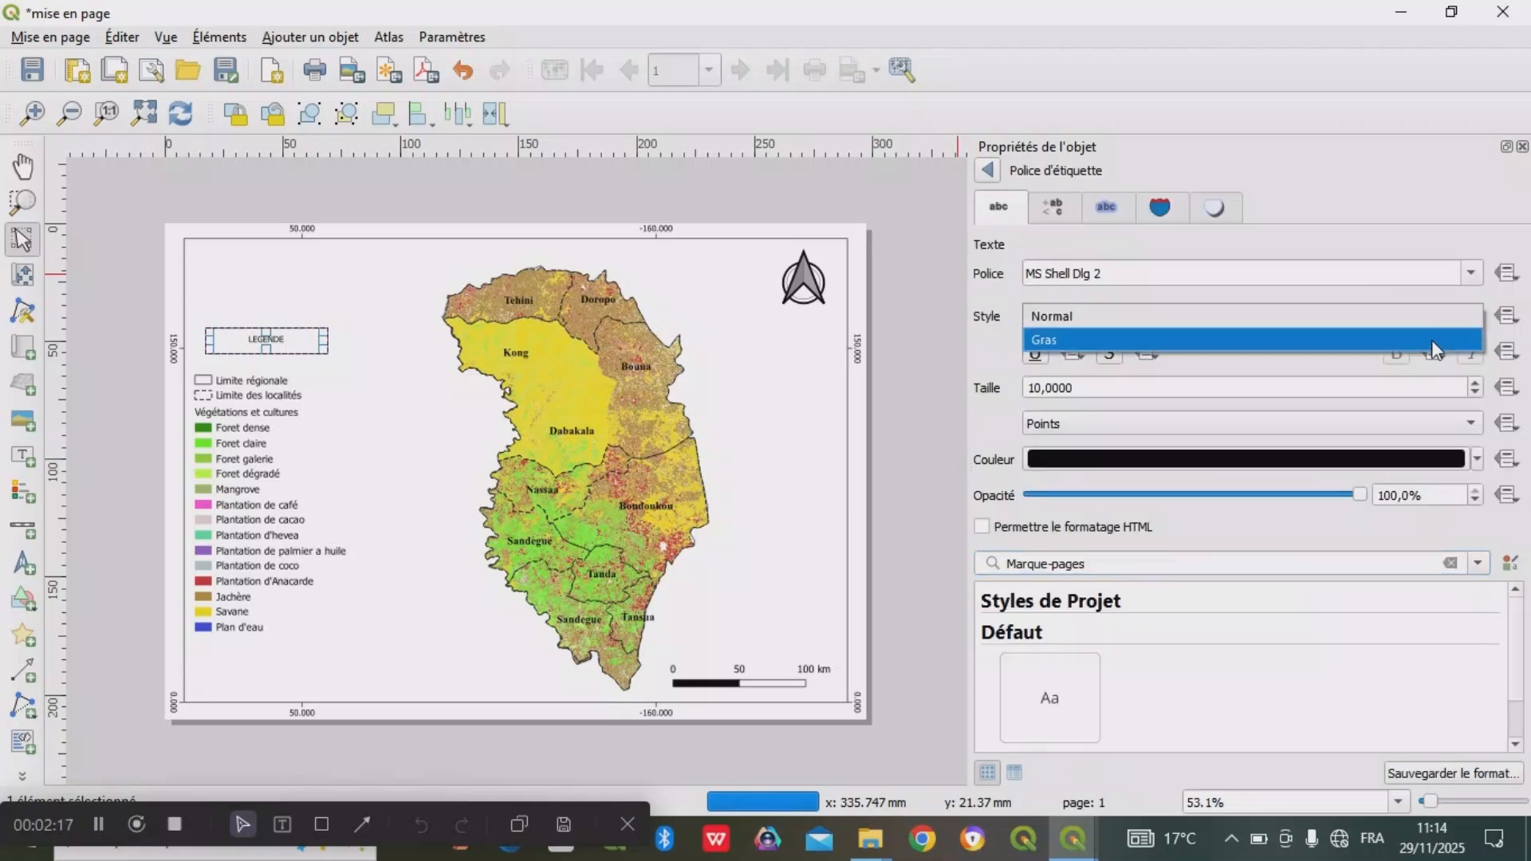
{"action": "left_click", "coordinate": [1432, 339]}
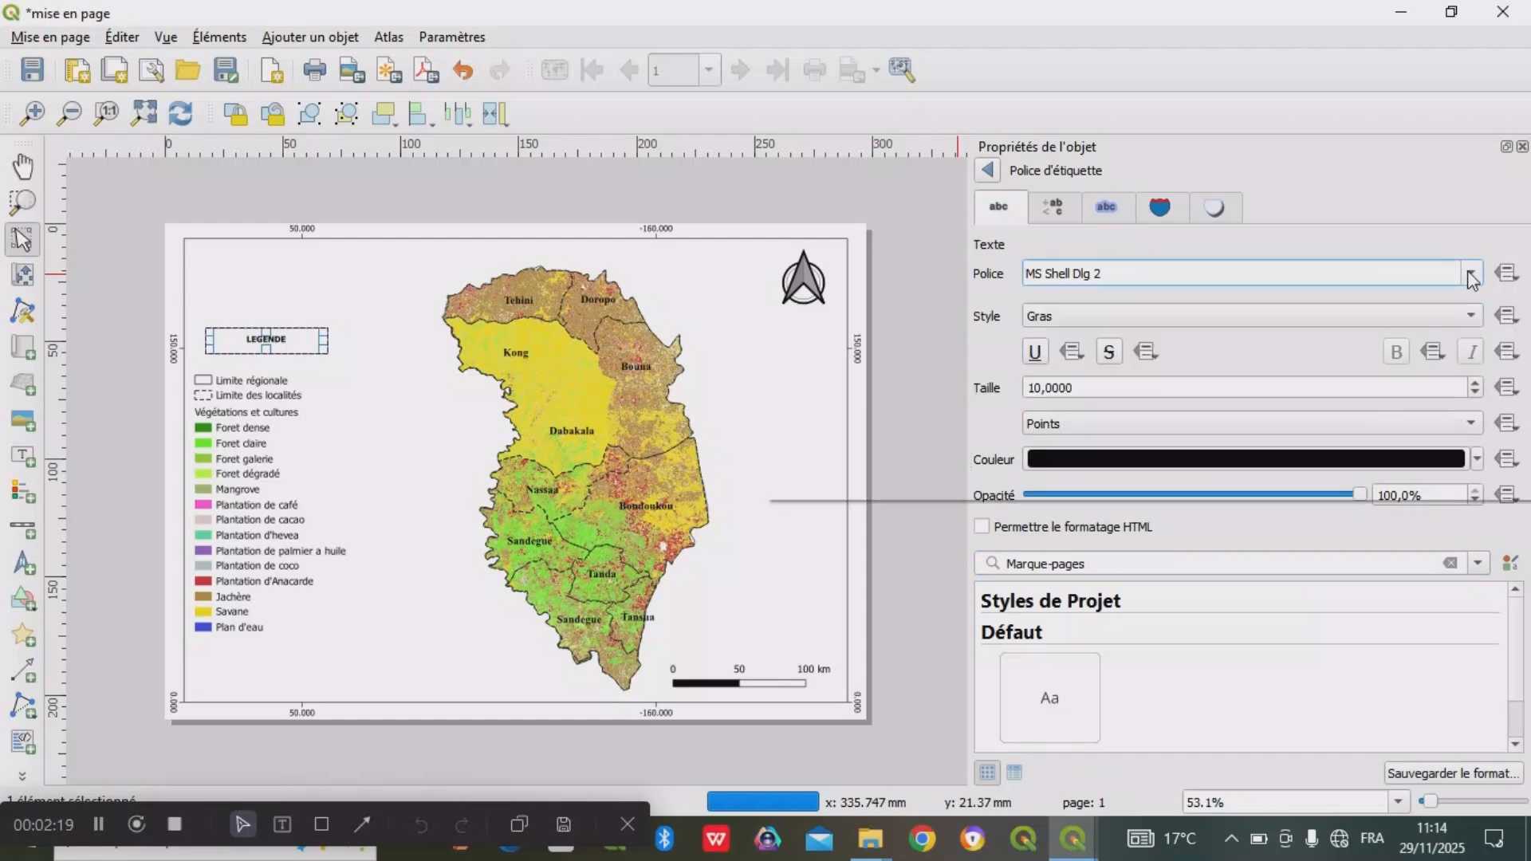
- Change the LEGENDE label's font to Times New Roman
{"action": "left_click", "coordinate": [1473, 275]}
{"action": "key", "text": "Down"}
{"action": "key", "text": "Down"}
{"action": "key", "text": "Down"}
{"action": "key", "text": "Down"}
{"action": "key", "text": "Down"}
{"action": "key", "text": "Down"}
{"action": "key", "text": "Down"}
{"action": "key", "text": "Down"}
{"action": "key", "text": "Down"}
{"action": "key", "text": "Down"}
{"action": "key", "text": "Down"}
{"action": "key", "text": "Down"}
{"action": "key", "text": "Down"}
{"action": "key", "text": "Down"}
{"action": "key", "text": "Down"}
{"action": "key", "text": "Down"}
{"action": "key", "text": "Down"}
{"action": "key", "text": "Down"}
{"action": "key", "text": "Down"}
{"action": "key", "text": "Down"}
{"action": "key", "text": "Down"}
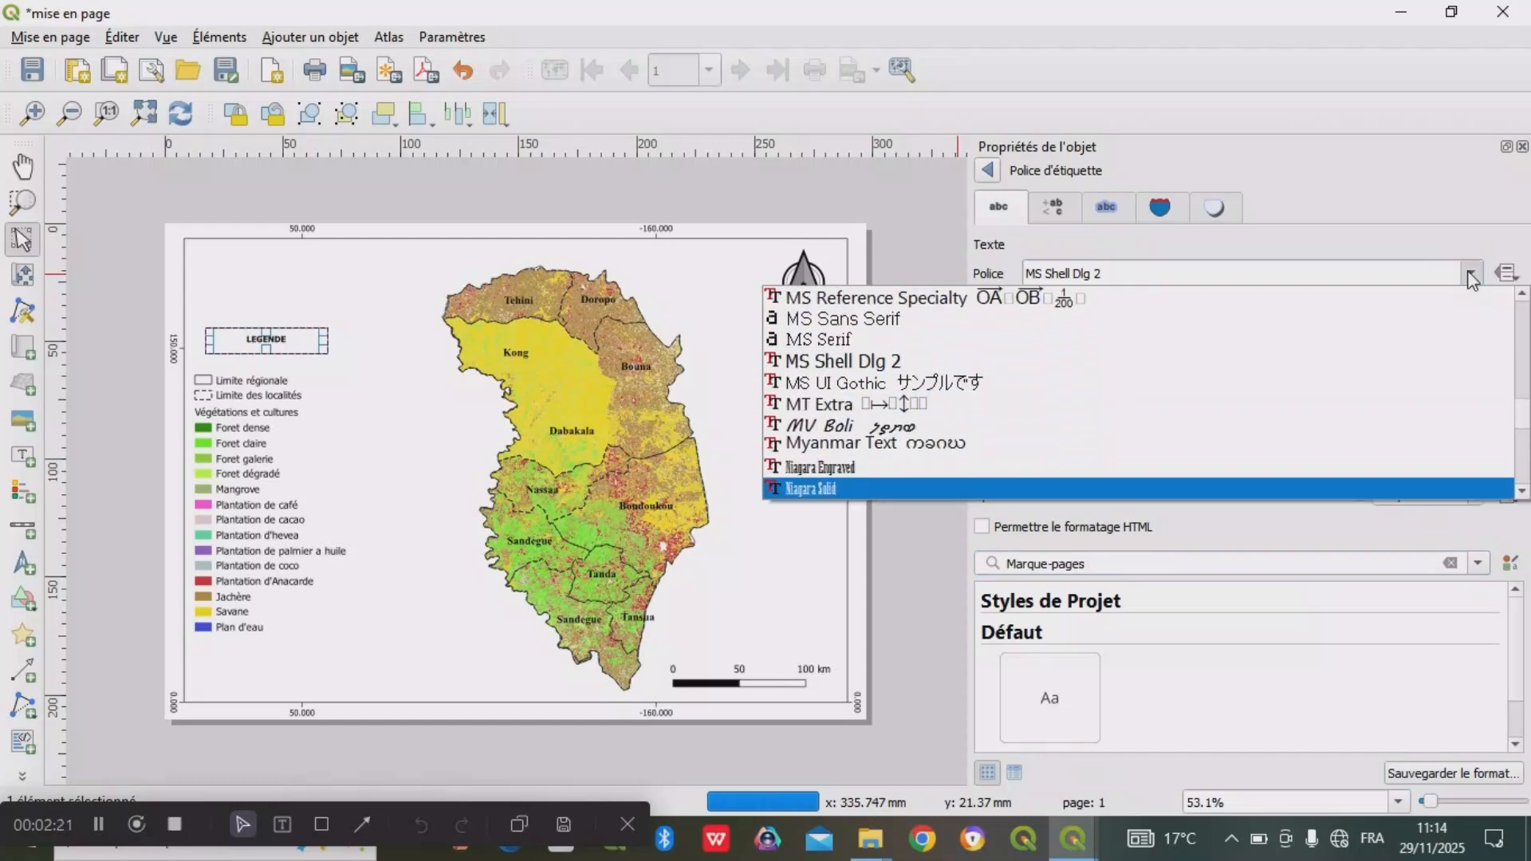
{"action": "key", "text": "Down"}
{"action": "key", "text": "Down"}
{"action": "key", "text": "Down"}
{"action": "key", "text": "Down"}
{"action": "key", "text": "Down"}
{"action": "key", "text": "Down"}
{"action": "key", "text": "Down"}
{"action": "key", "text": "Down"}
{"action": "key", "text": "Down"}
{"action": "key", "text": "Down"}
{"action": "key", "text": "Down"}
{"action": "key", "text": "Down"}
{"action": "key", "text": "Down"}
{"action": "key", "text": "Down"}
{"action": "key", "text": "Down"}
{"action": "key", "text": "Down"}
{"action": "key", "text": "Down"}
{"action": "key", "text": "Down"}
{"action": "key", "text": "Down"}
{"action": "key", "text": "Down"}
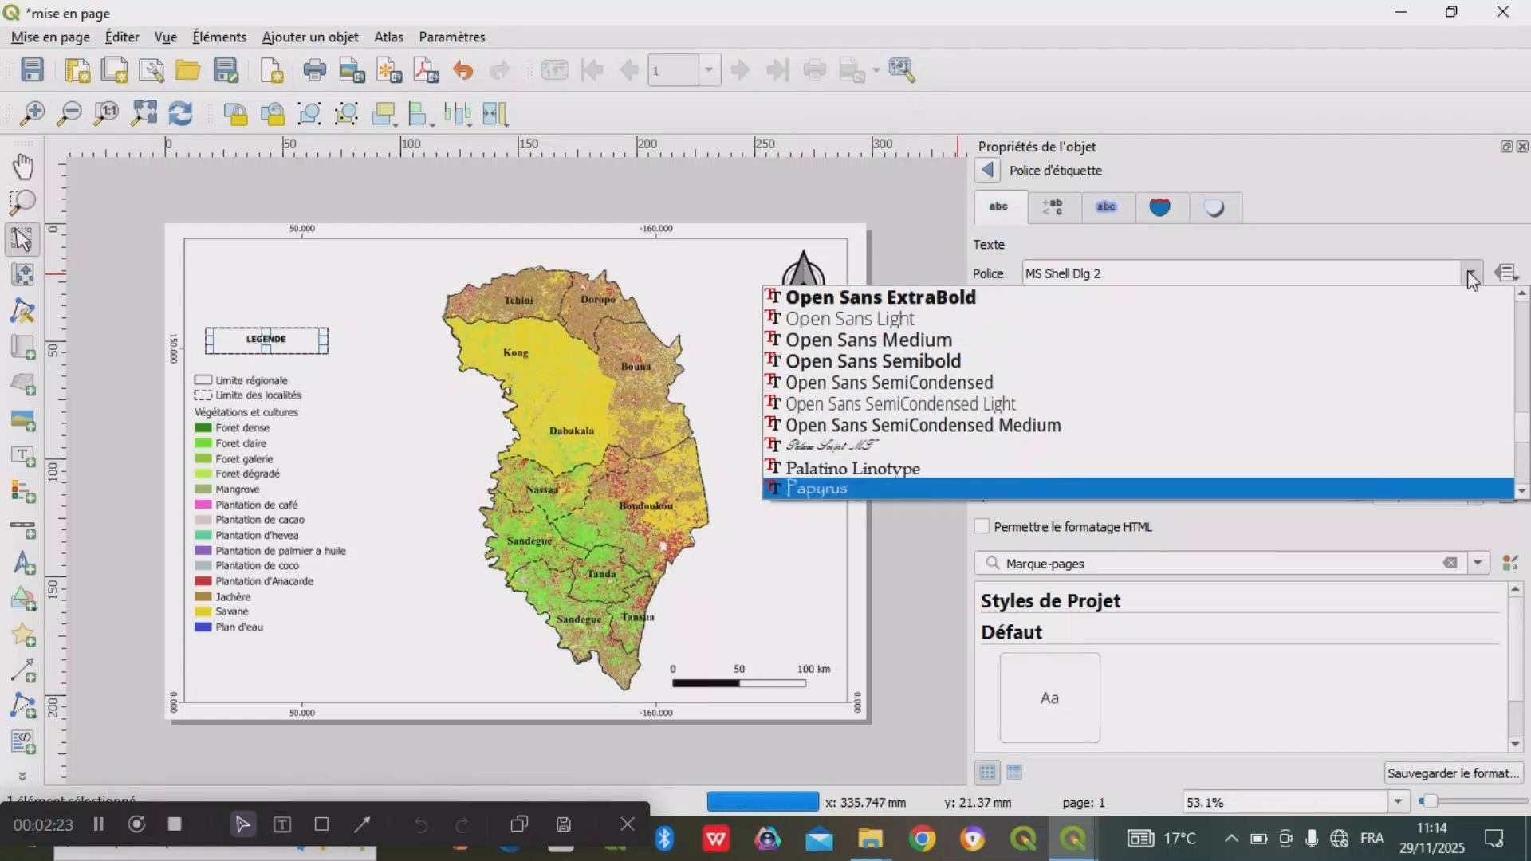
{"action": "key", "text": "Down"}
{"action": "key", "text": "Down"}
{"action": "key", "text": "Down"}
{"action": "key", "text": "Down"}
{"action": "key", "text": "Down"}
{"action": "key", "text": "Down"}
{"action": "key", "text": "Down"}
{"action": "key", "text": "Down"}
{"action": "key", "text": "Down"}
{"action": "key", "text": "Down"}
{"action": "key", "text": "Down"}
{"action": "key", "text": "Down"}
{"action": "key", "text": "Down"}
{"action": "key", "text": "Down"}
{"action": "key", "text": "Down"}
{"action": "key", "text": "Down"}
{"action": "key", "text": "Down"}
{"action": "key", "text": "Down"}
{"action": "key", "text": "Down"}
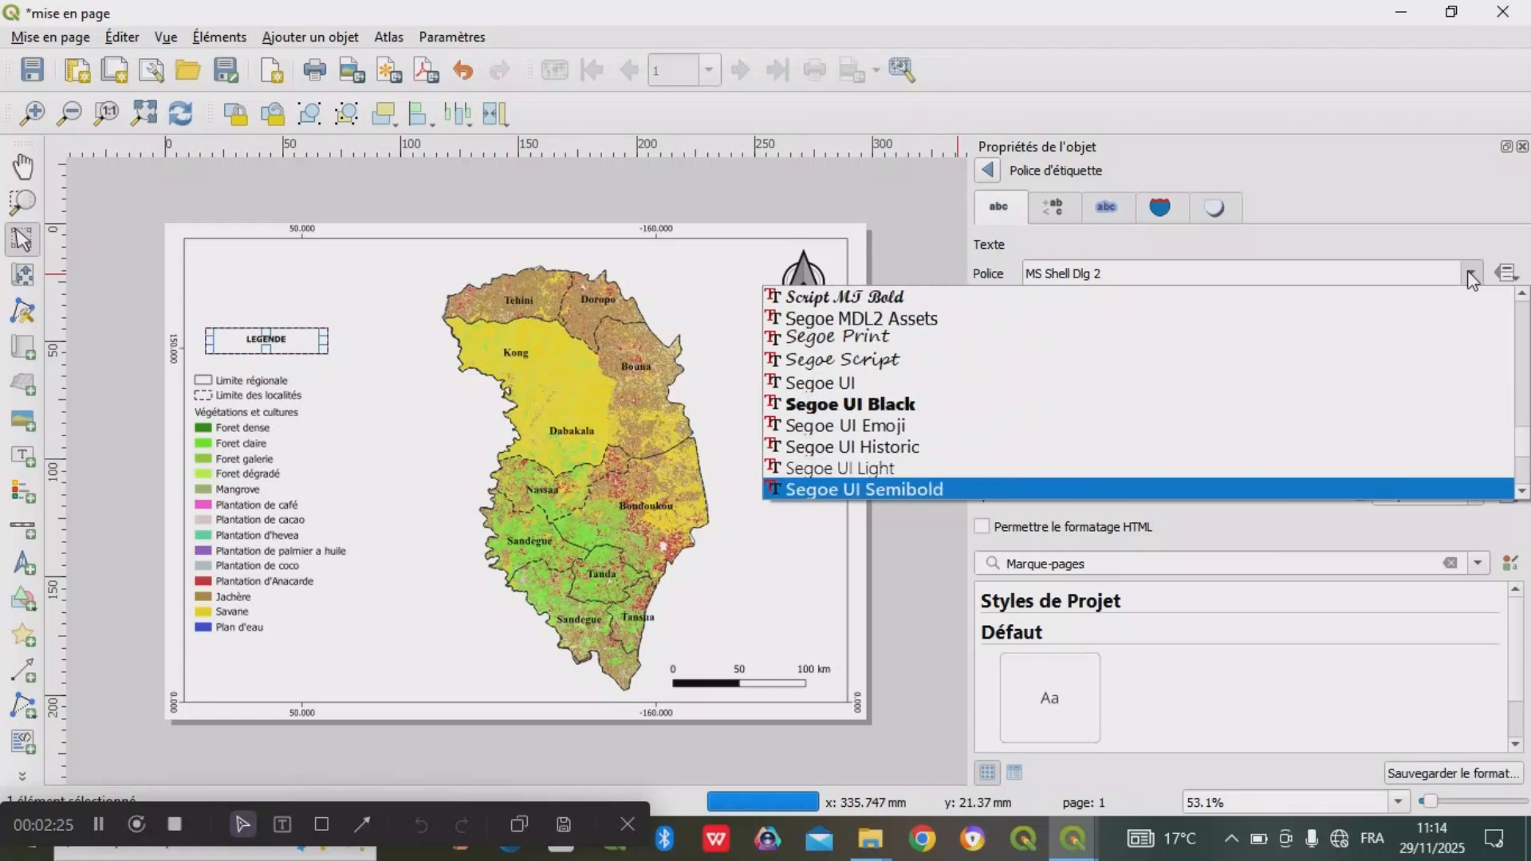
{"action": "key", "text": "Down"}
{"action": "key", "text": "Down"}
{"action": "key", "text": "Down"}
{"action": "key", "text": "Down"}
{"action": "key", "text": "Down"}
{"action": "key", "text": "Down"}
{"action": "key", "text": "Down"}
{"action": "key", "text": "Down"}
{"action": "key", "text": "Down"}
{"action": "key", "text": "Down"}
{"action": "key", "text": "Down"}
{"action": "key", "text": "Down"}
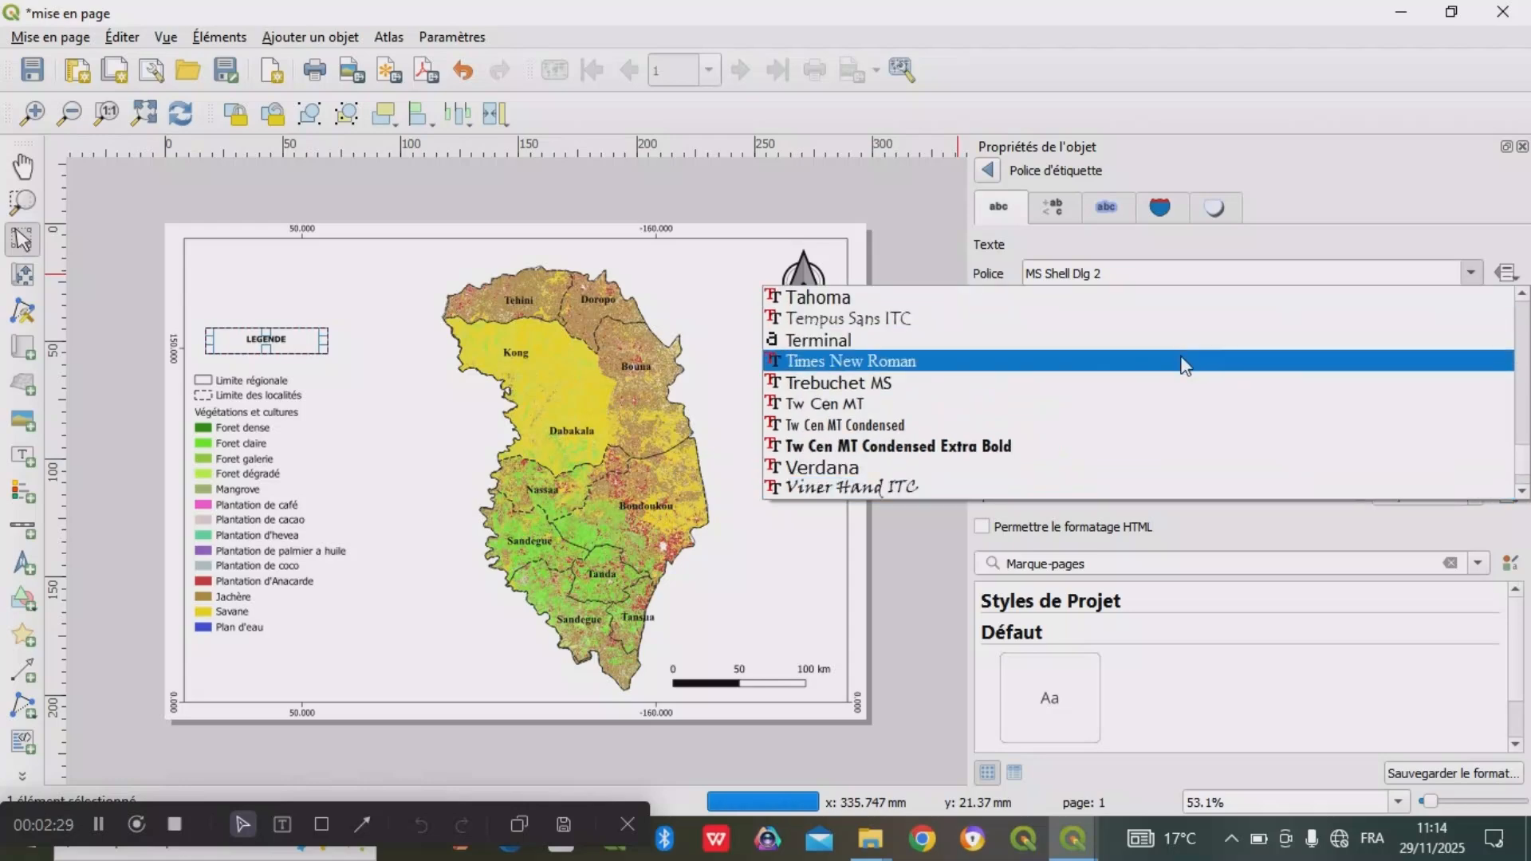
{"action": "left_click", "coordinate": [1182, 359]}
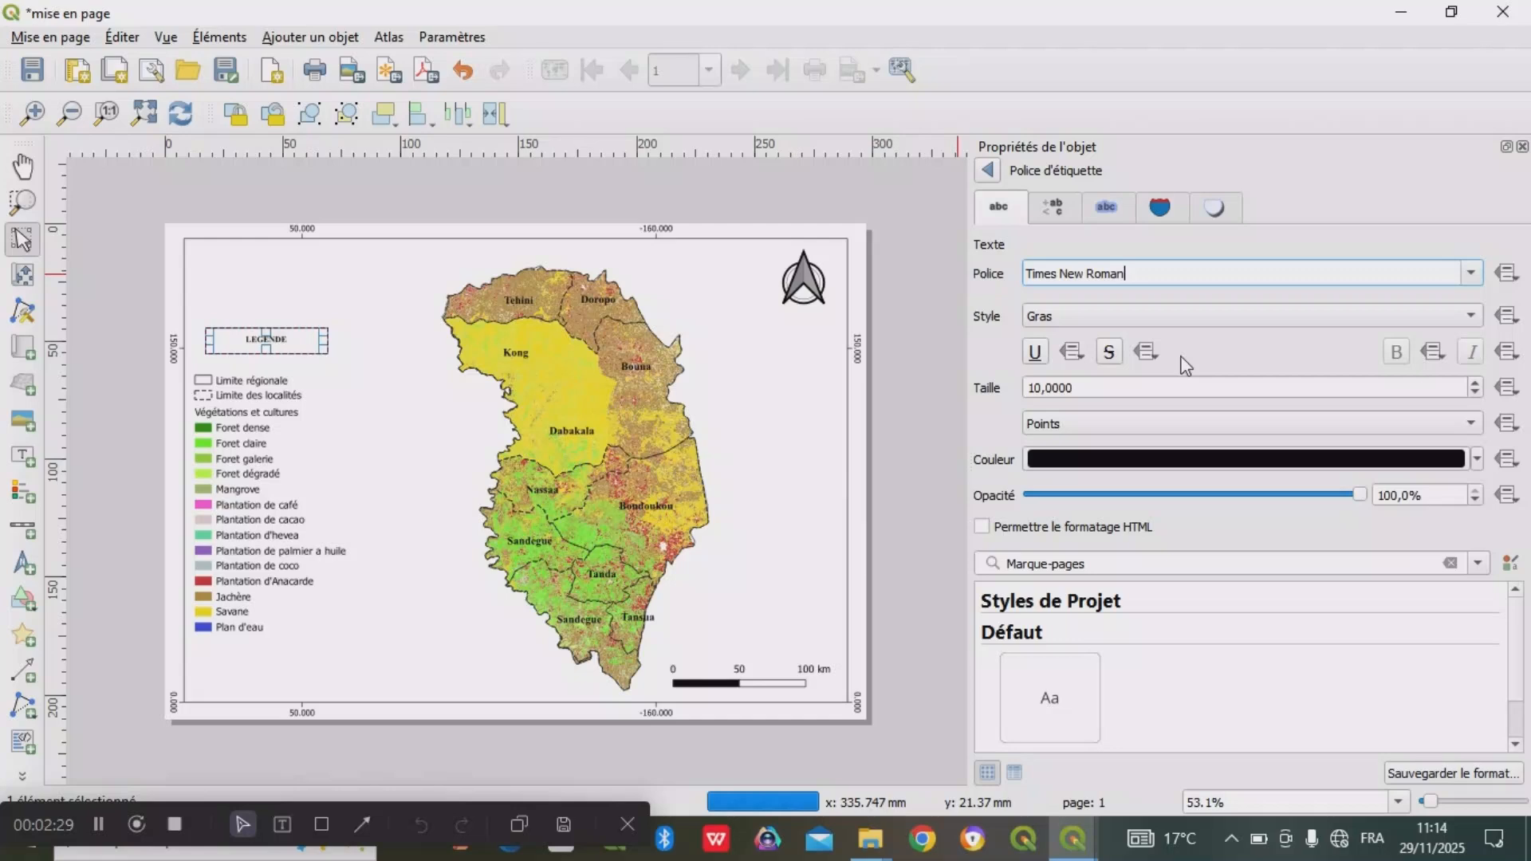
- Set the LEGENDE label's font size to 15 points
{"action": "left_click", "coordinate": [1475, 384]}
{"action": "left_click", "coordinate": [1475, 384]}
{"action": "left_click", "coordinate": [1475, 384]}
{"action": "left_click", "coordinate": [1475, 384]}
{"action": "left_click", "coordinate": [1475, 384]}
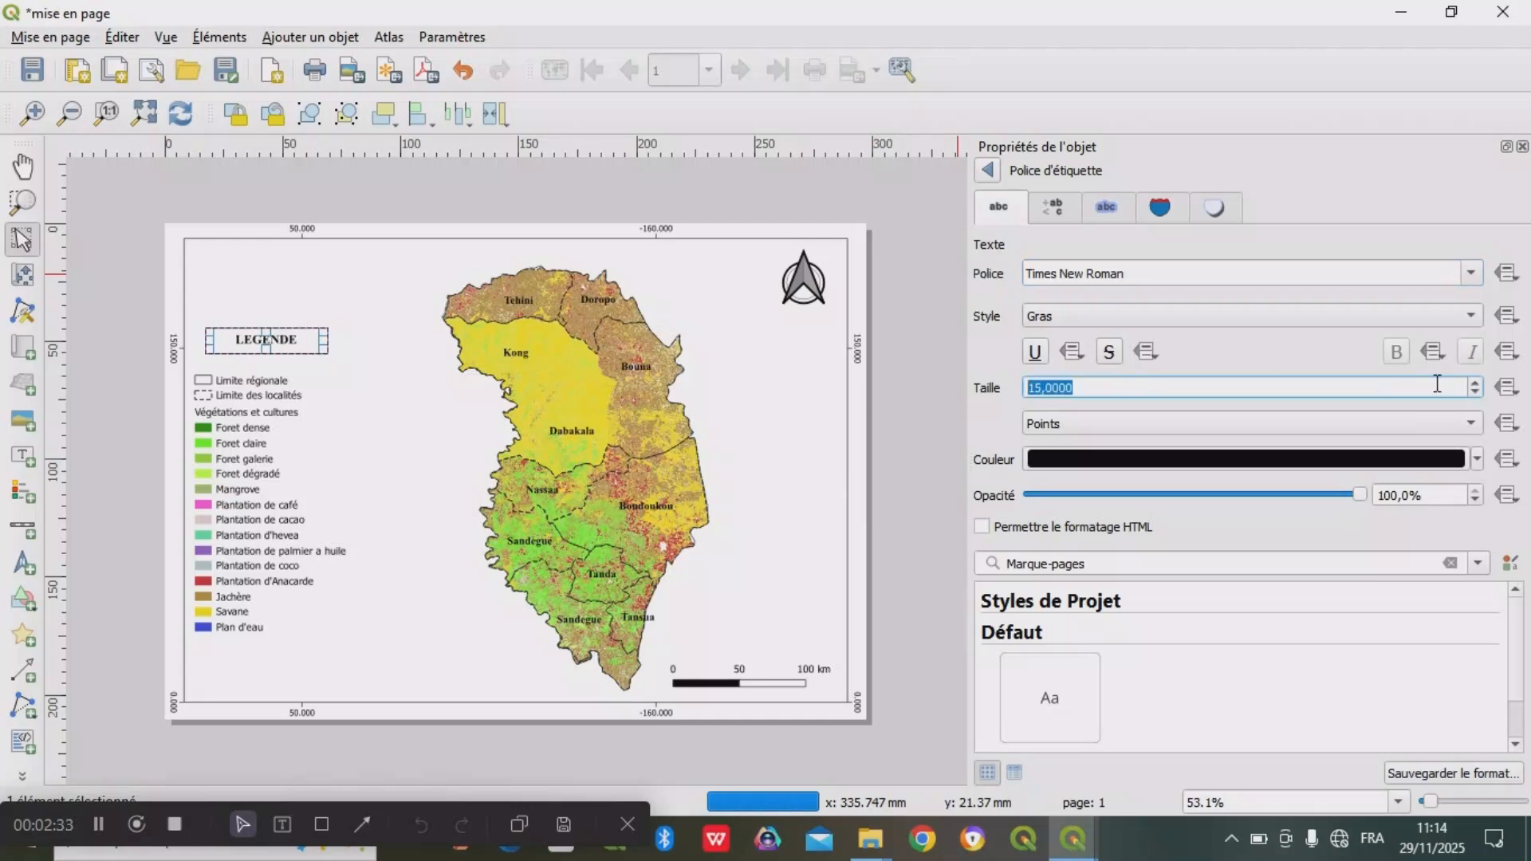
- Nudge the LEGENDE label left and down so it sits just above the first legend entry
{"action": "left_click", "coordinate": [290, 340]}
{"action": "key", "text": "Left"}
{"action": "key", "text": "Left"}
{"action": "key", "text": "Left"}
{"action": "key", "text": "Left"}
{"action": "key", "text": "Left"}
{"action": "key", "text": "Left"}
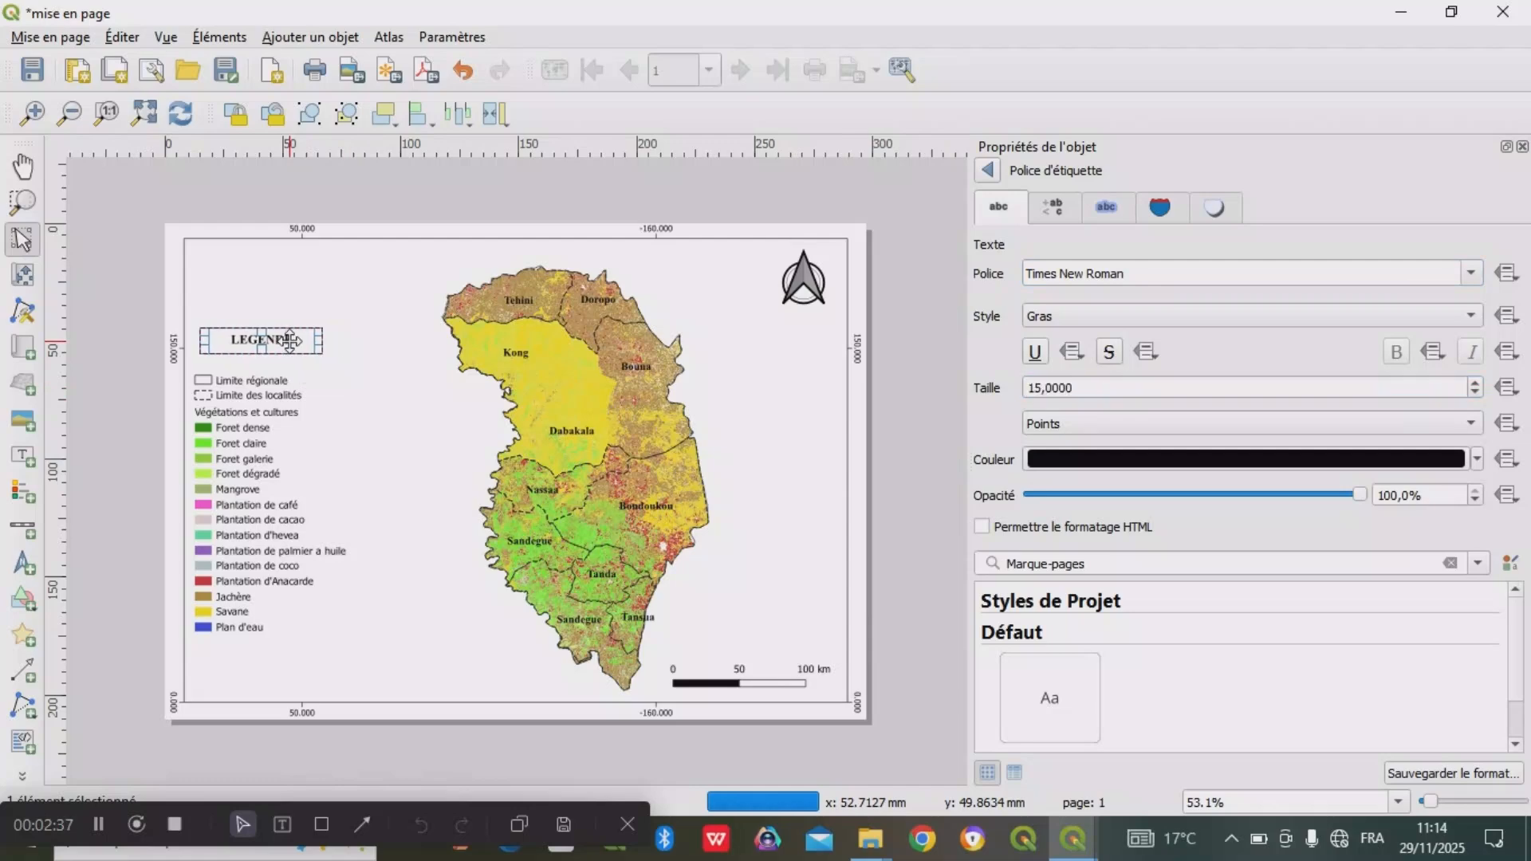
{"action": "key", "text": "Down"}
{"action": "key", "text": "Down"}
{"action": "key", "text": "Down"}
{"action": "key", "text": "Down"}
{"action": "key", "text": "Down"}
{"action": "key", "text": "Down"}
{"action": "key", "text": "Down"}
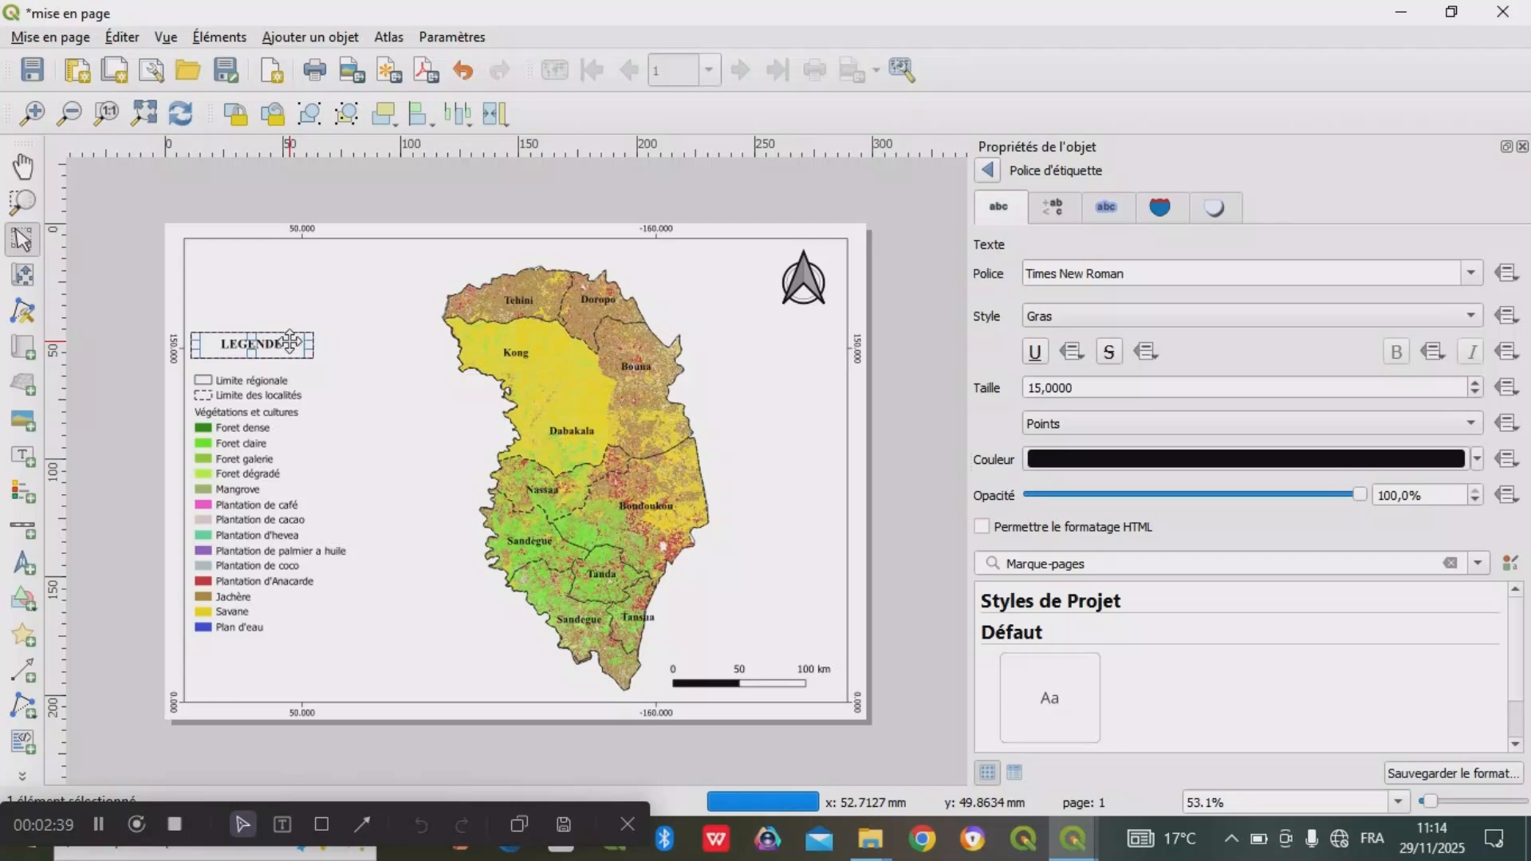
{"action": "key", "text": "Left"}
{"action": "key", "text": "Left"}
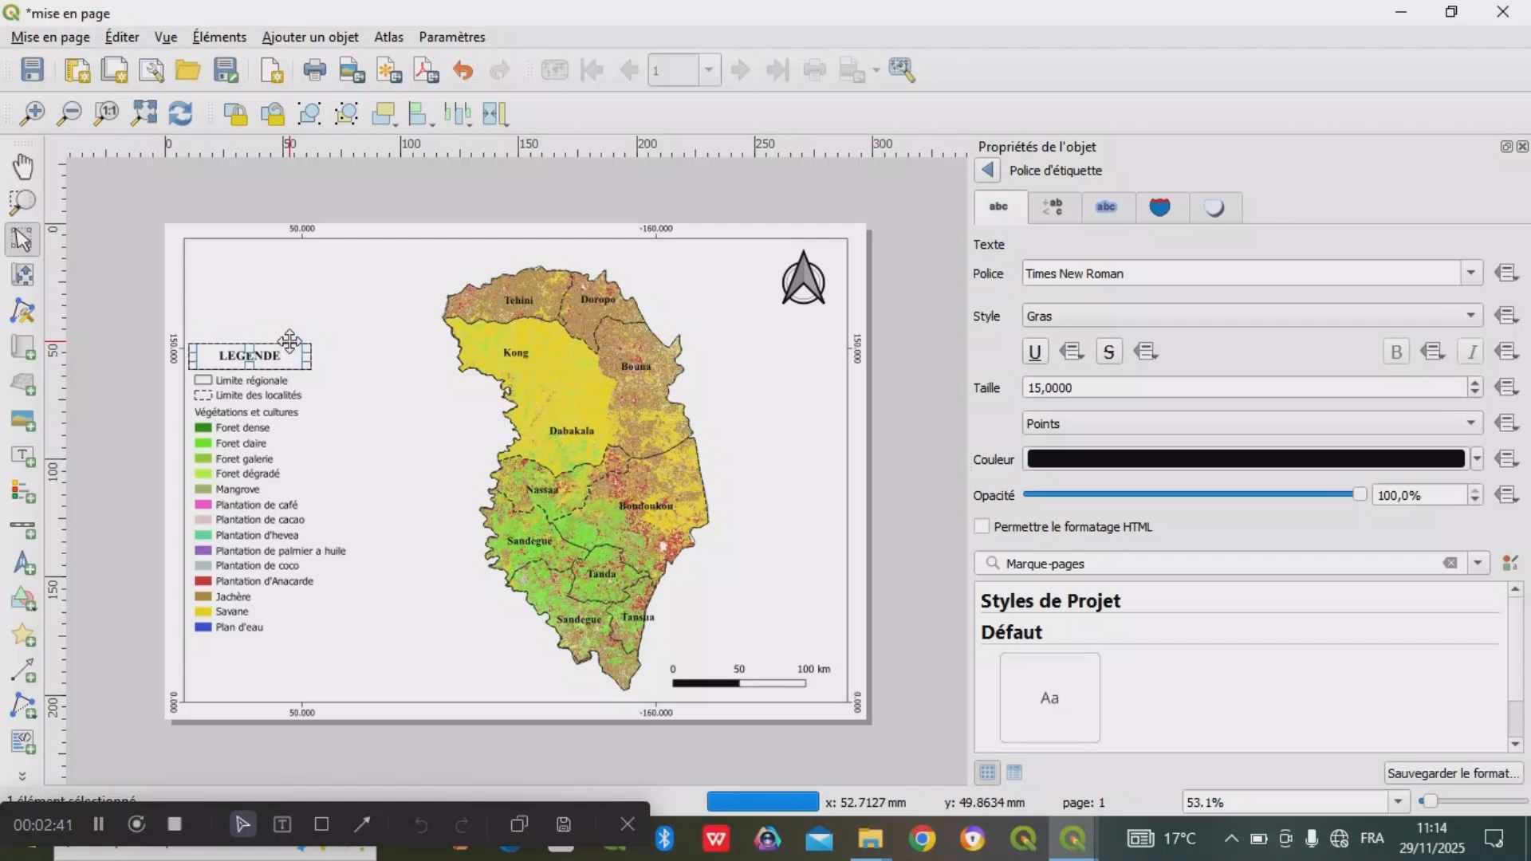
{"action": "key", "text": "Right"}
{"action": "left_click", "coordinate": [390, 432]}
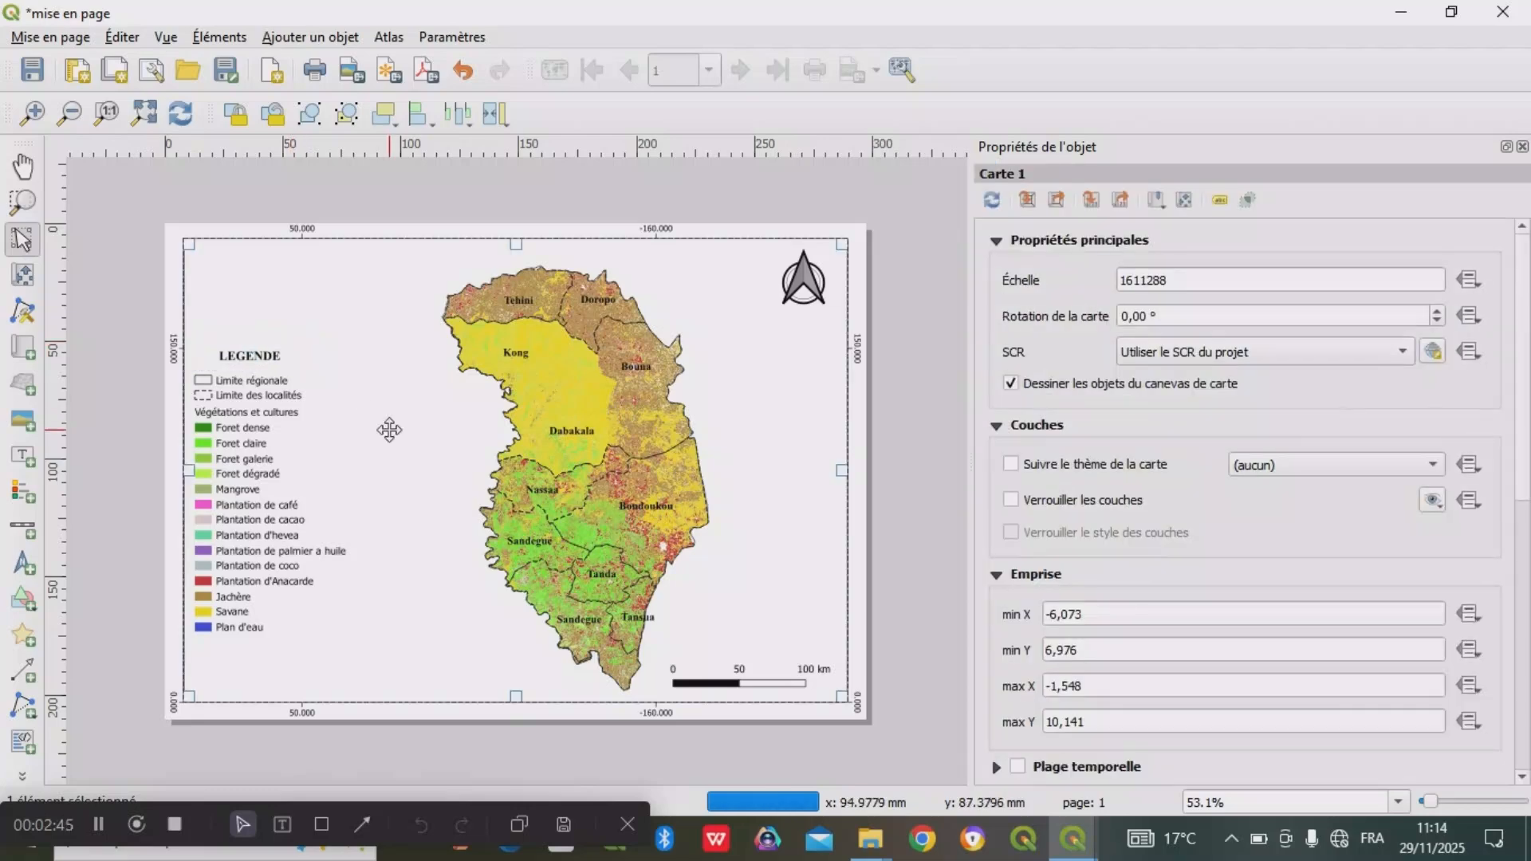
{"action": "left_click", "coordinate": [570, 434]}
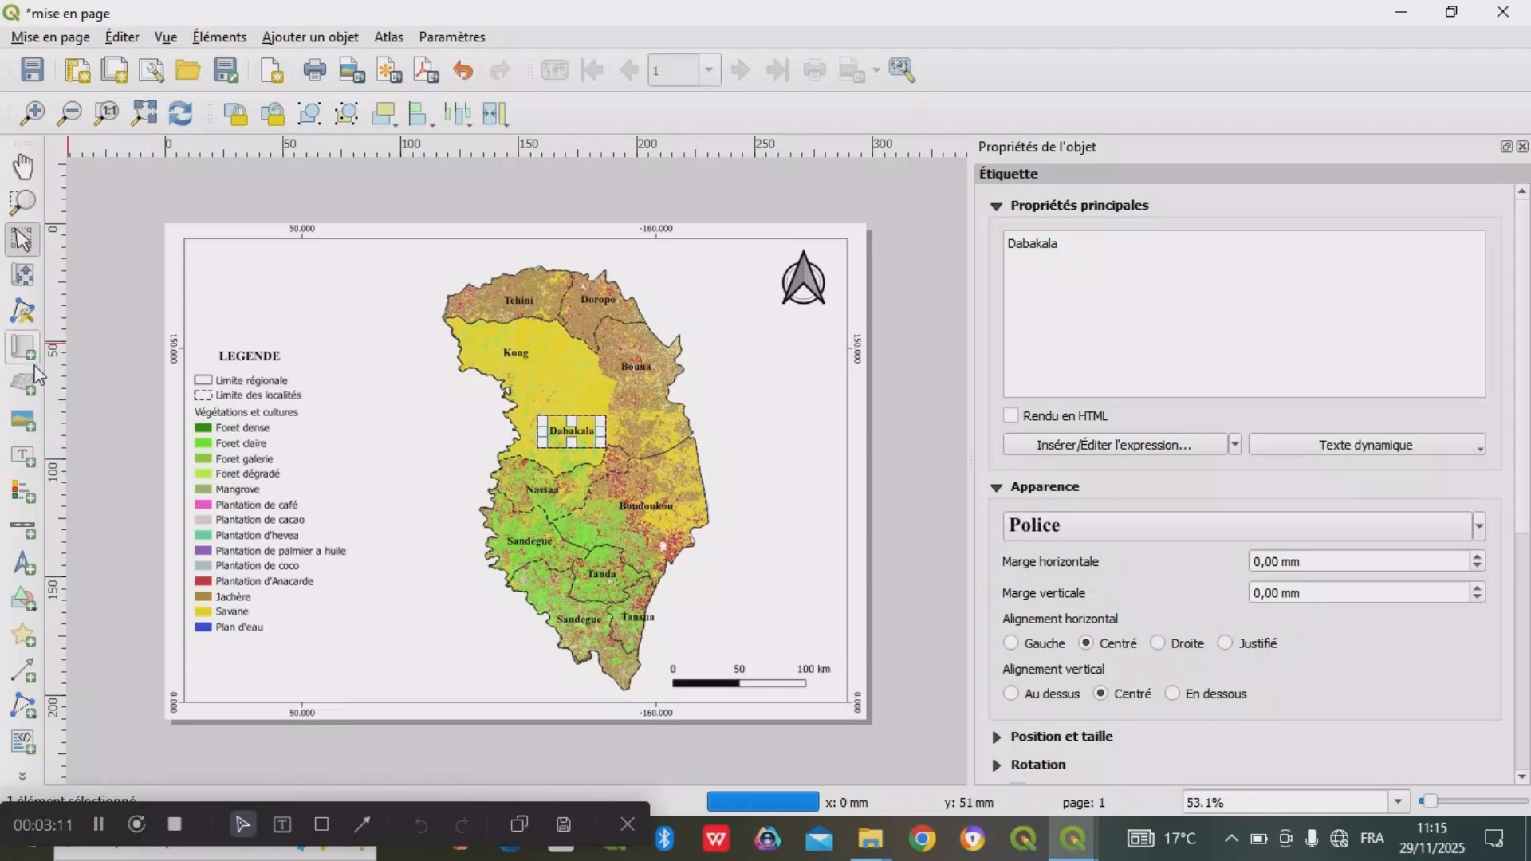
- Add a text label above the LEGENDE heading reading CARTE DE LA VEGETATION ET DES CULTURES DE LA REGION DU ZANZAN
{"action": "left_click", "coordinate": [22, 456]}
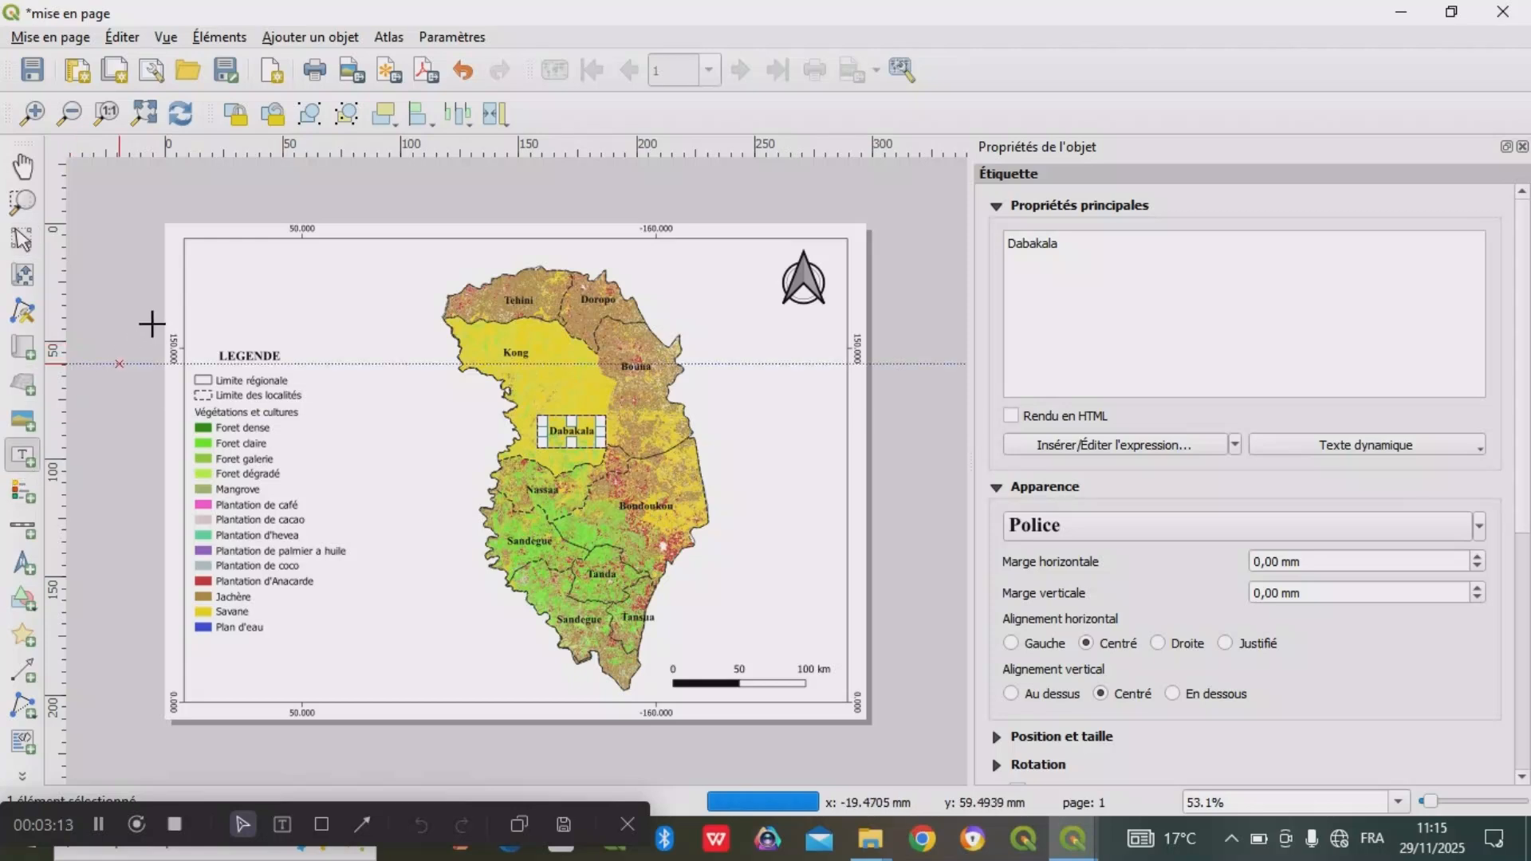
{"action": "left_click_drag", "start_coordinate": [198, 248], "coordinate": [415, 327]}
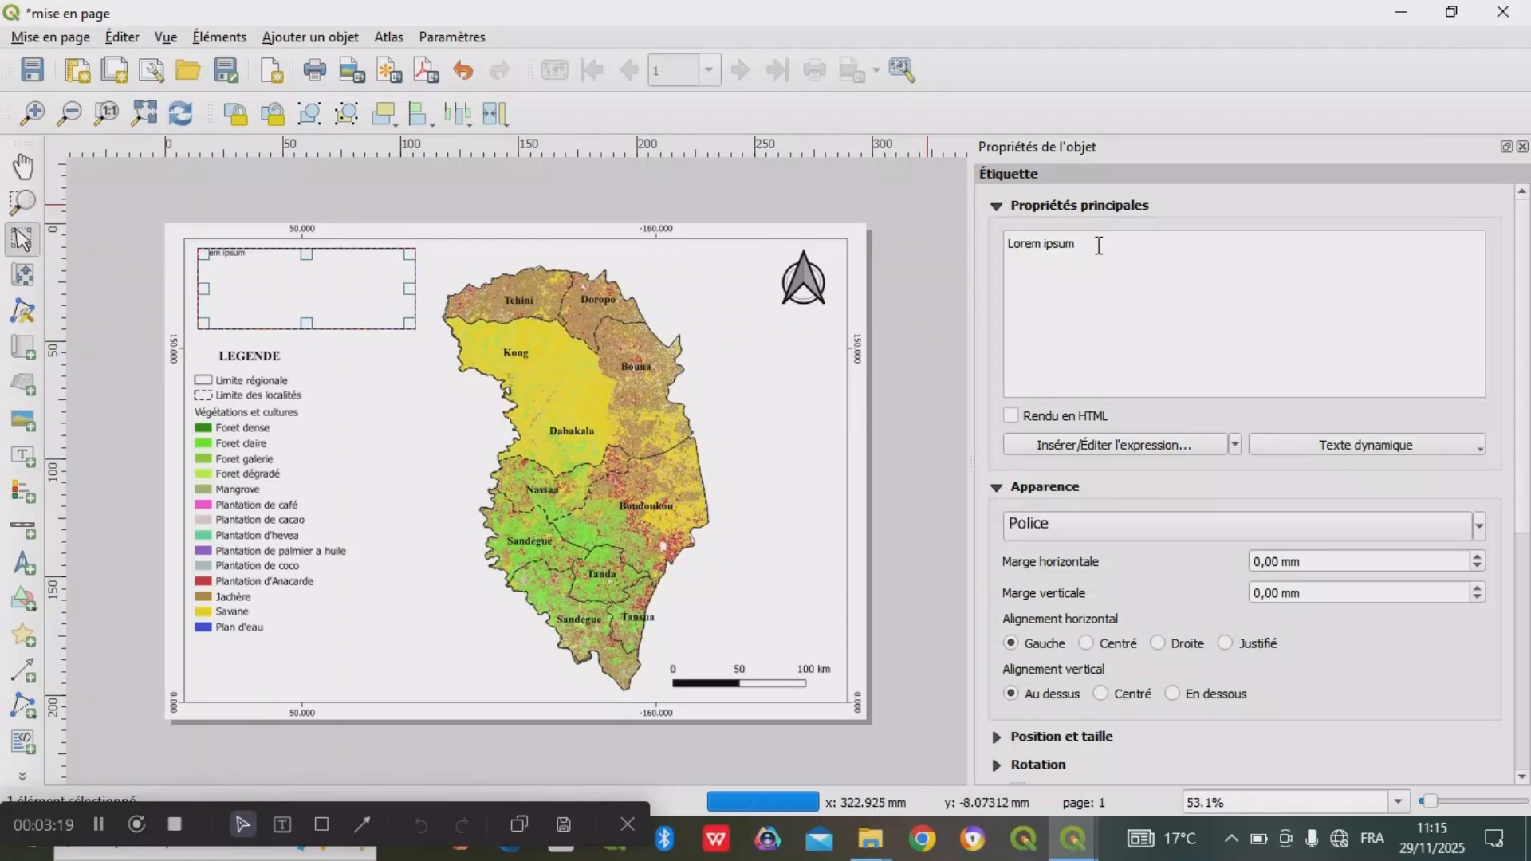
{"action": "key", "text": "BackSpace"}
{"action": "key", "text": "BackSpace"}
{"action": "key", "text": "BackSpace"}
{"action": "key", "text": "BackSpace"}
{"action": "key", "text": "BackSpace"}
{"action": "key", "text": "BackSpace"}
{"action": "key", "text": "BackSpace"}
{"action": "key", "text": "BackSpace"}
{"action": "key", "text": "BackSpace"}
{"action": "key", "text": "BackSpace"}
{"action": "key", "text": "BackSpace"}
{"action": "type", "text": "CARTE DE LA "}
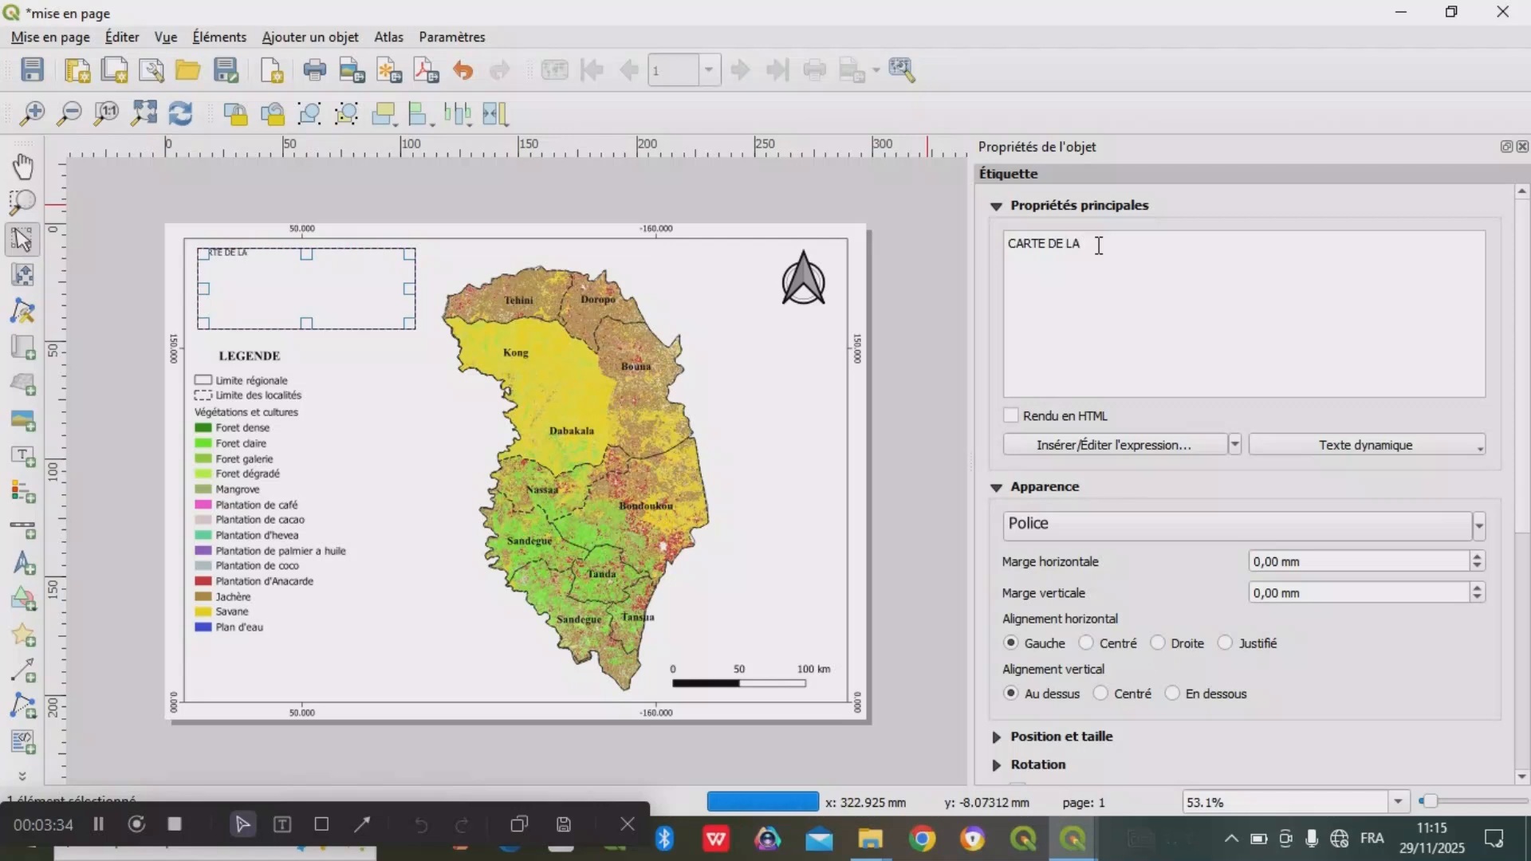
{"action": "type", "text": "VEGETATIO"}
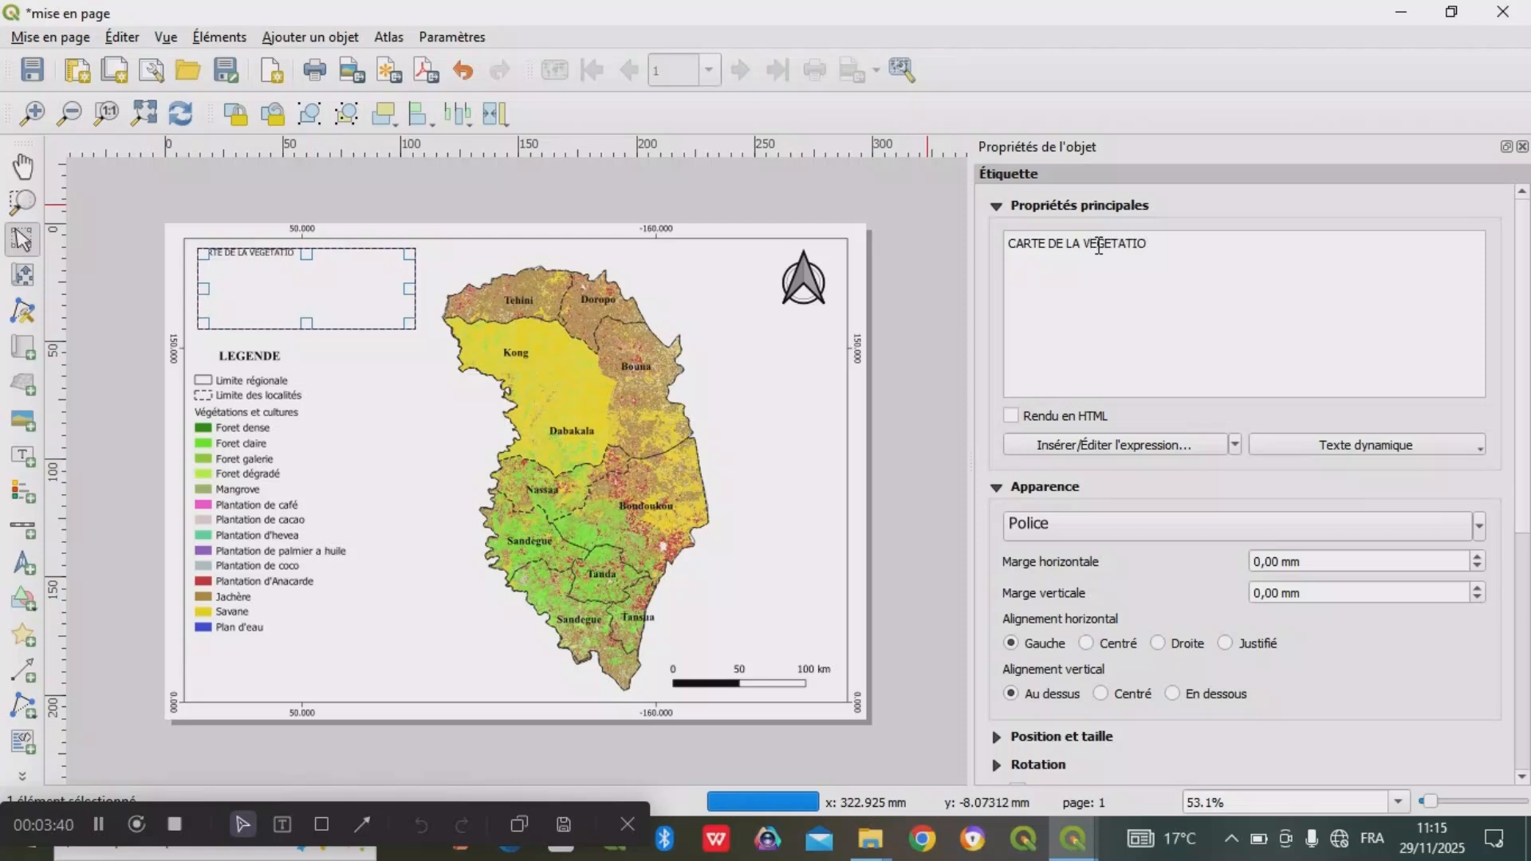
{"action": "type", "text": "N ET DES CULTURES"}
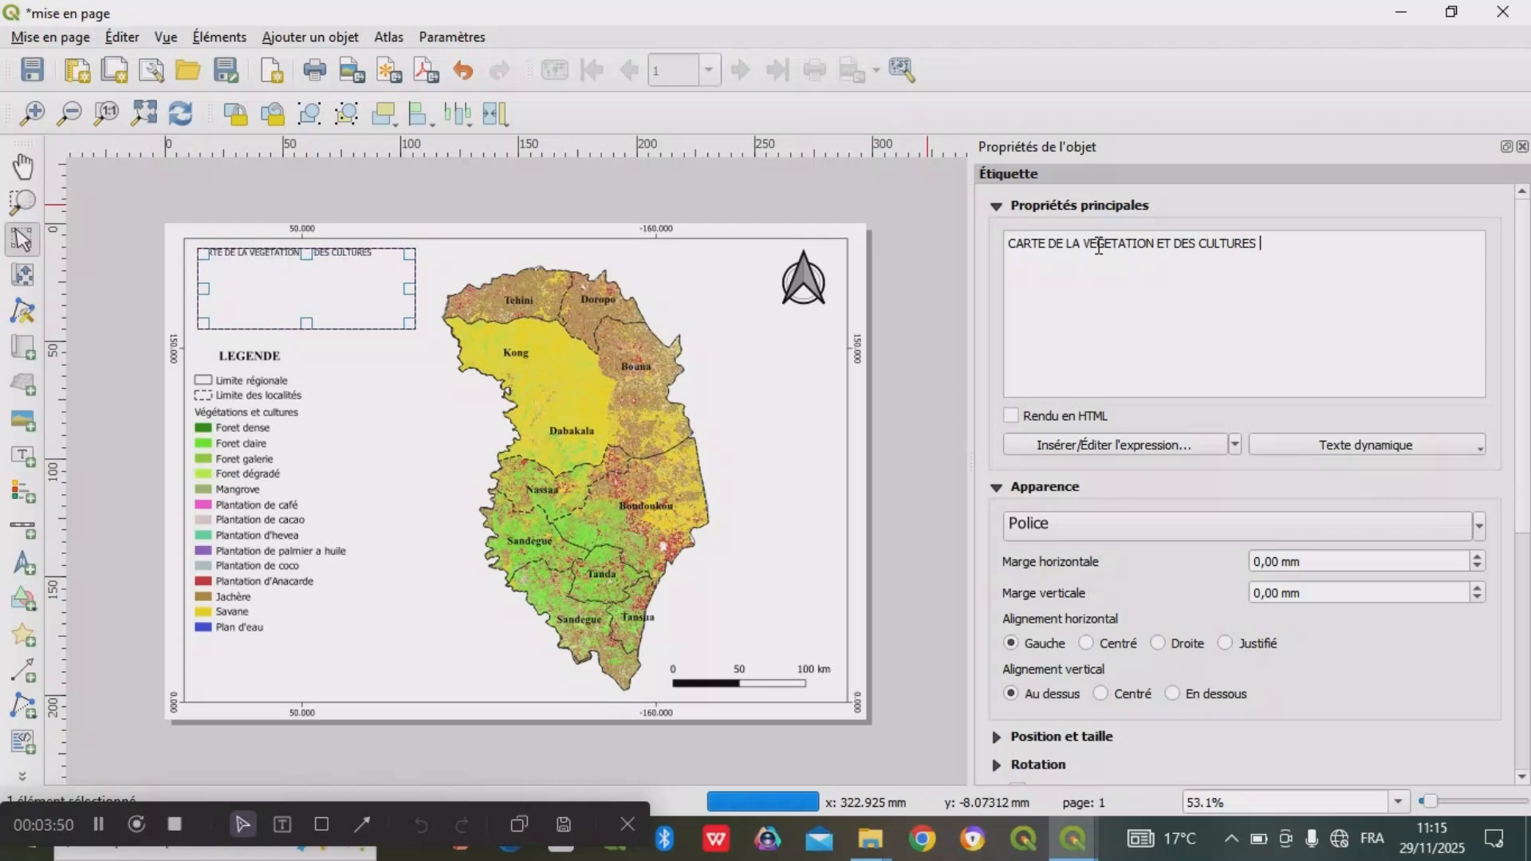
{"action": "type", "text": " DE LA REGO"}
{"action": "key", "text": "BackSpace"}
{"action": "type", "text": "ION DU "}
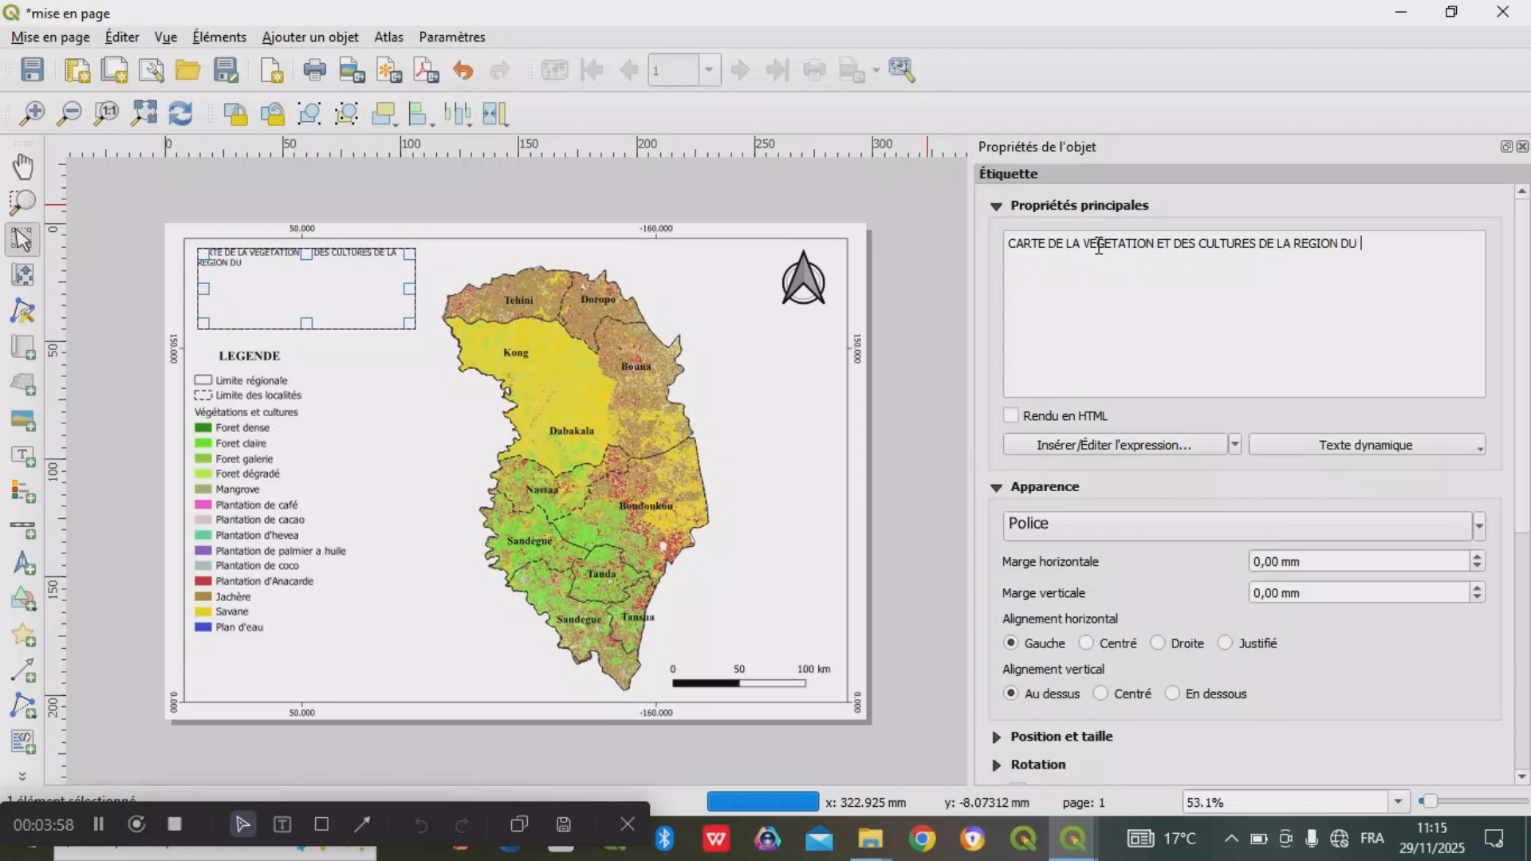
{"action": "type", "text": "ZANZAN"}
- Centre the map title's text horizontally and vertically and set its font size to 17 points
{"action": "left_click", "coordinate": [1087, 643]}
{"action": "left_click", "coordinate": [1101, 693]}
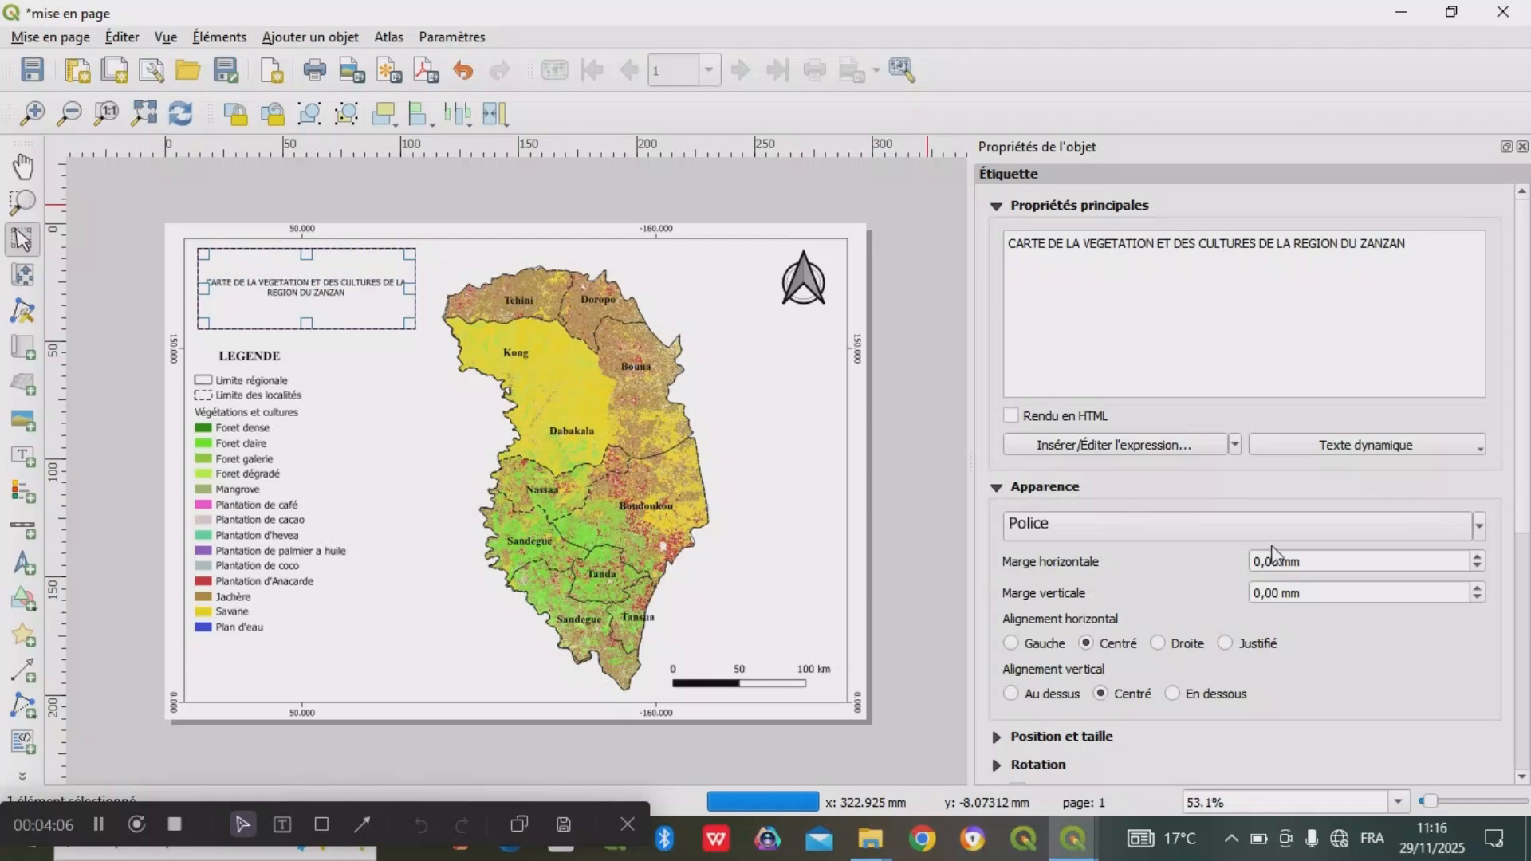
{"action": "left_click", "coordinate": [1401, 530]}
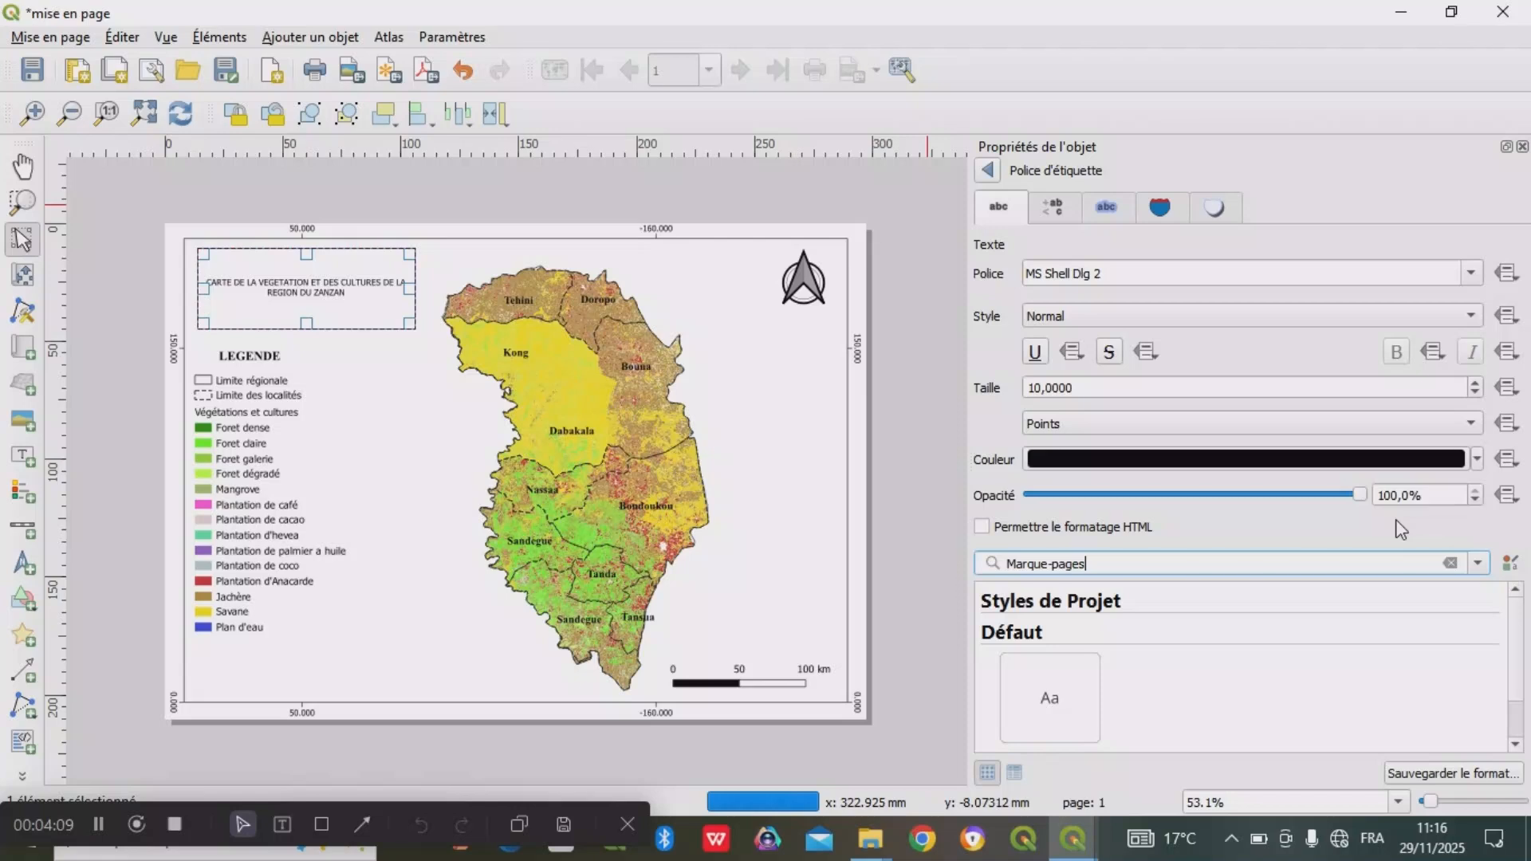
{"action": "left_click", "coordinate": [1476, 384]}
{"action": "left_click", "coordinate": [1476, 384]}
{"action": "left_click", "coordinate": [1477, 384]}
{"action": "left_click", "coordinate": [1477, 384]}
{"action": "left_click", "coordinate": [1477, 384]}
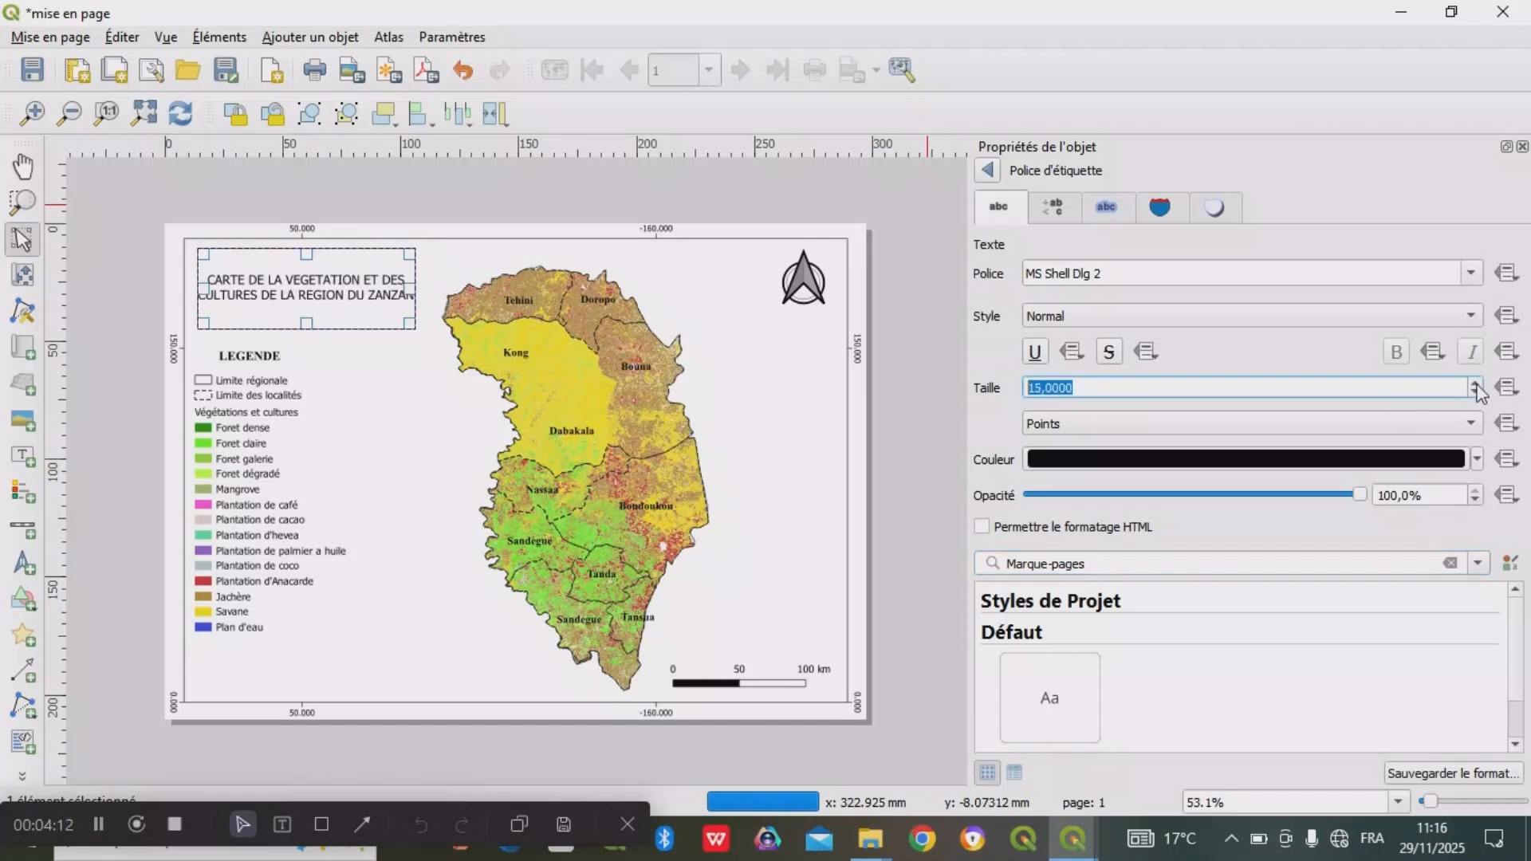
{"action": "left_click", "coordinate": [1477, 384]}
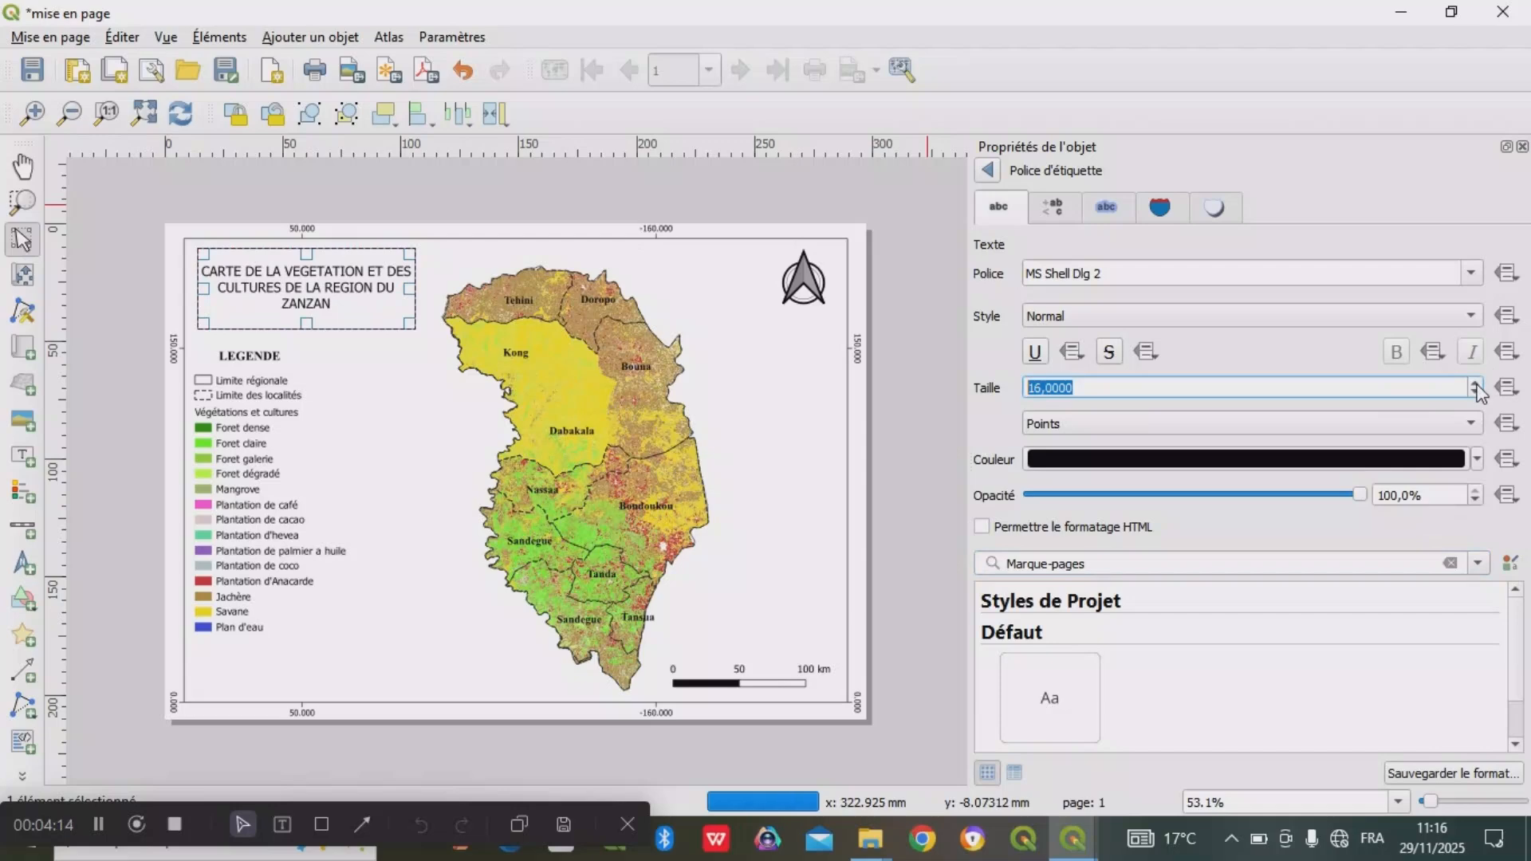
{"action": "left_click", "coordinate": [1477, 384]}
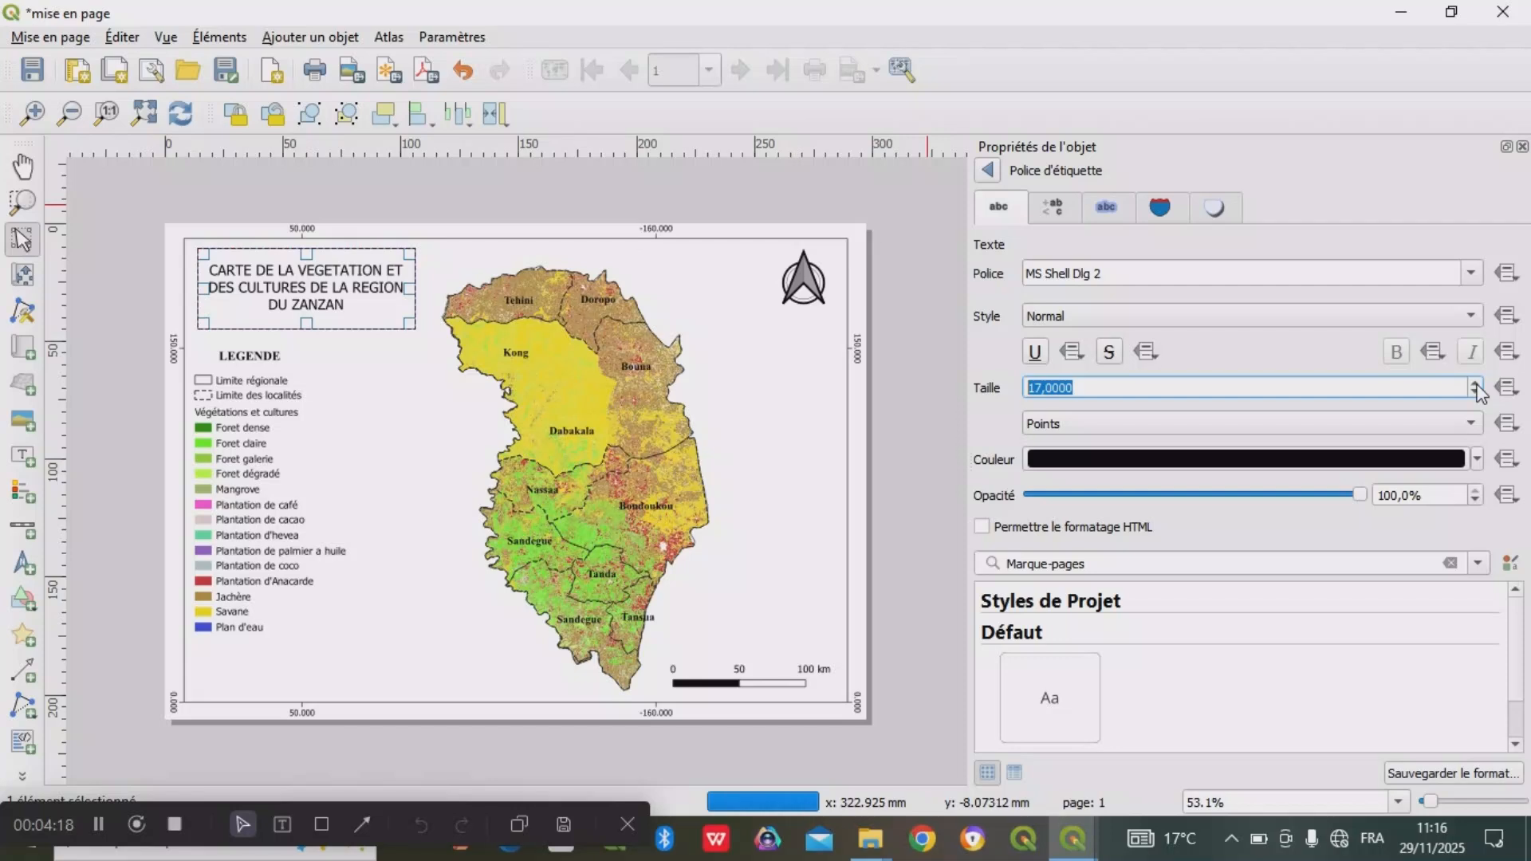
- Set the map title's font style to Gras and its font family to Times New Roman
{"action": "left_click", "coordinate": [1472, 319]}
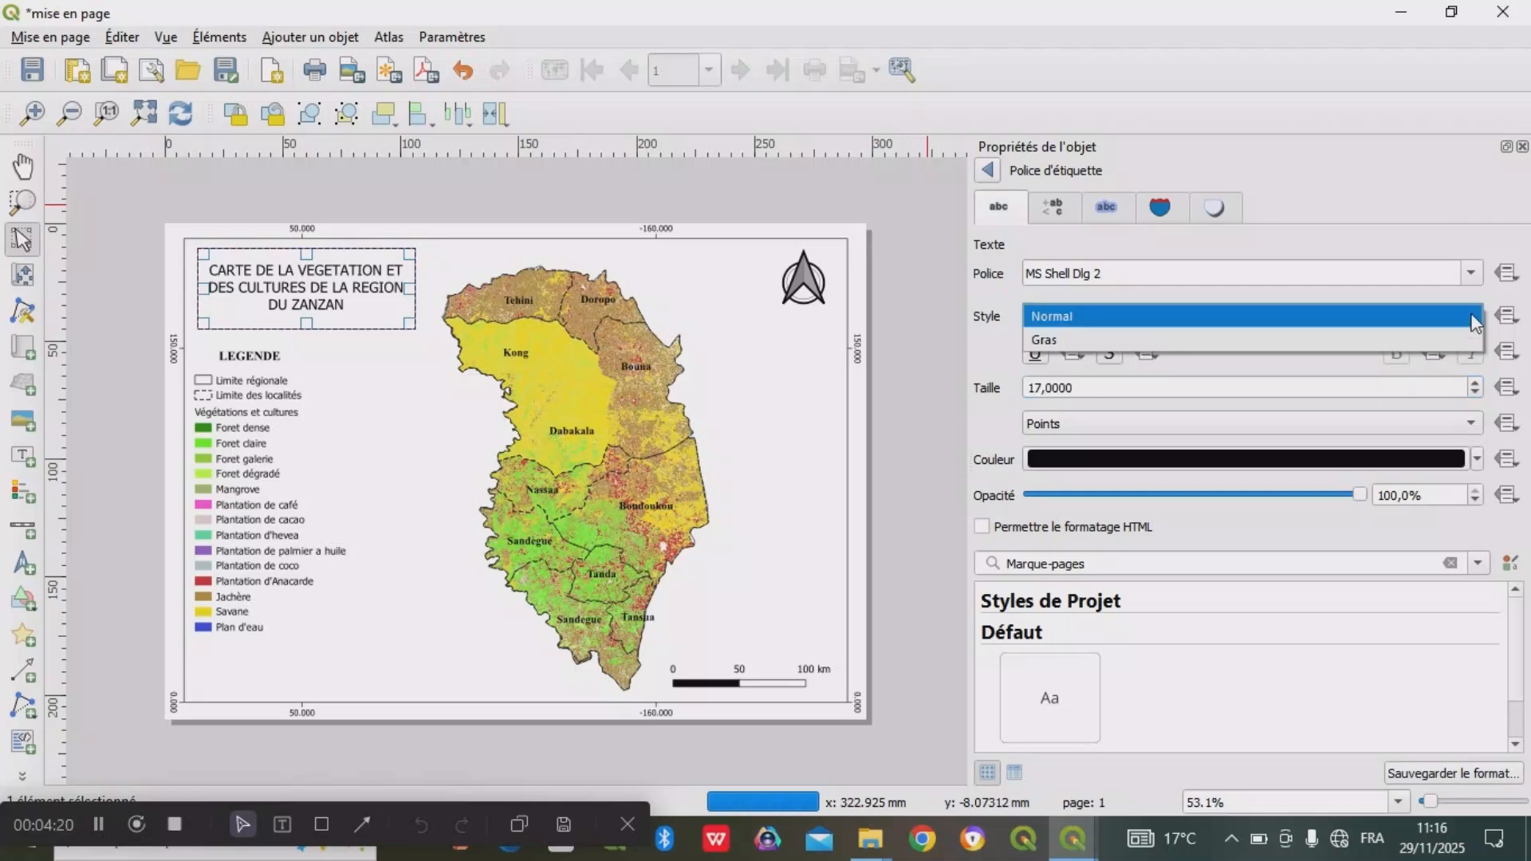
{"action": "left_click", "coordinate": [1464, 332]}
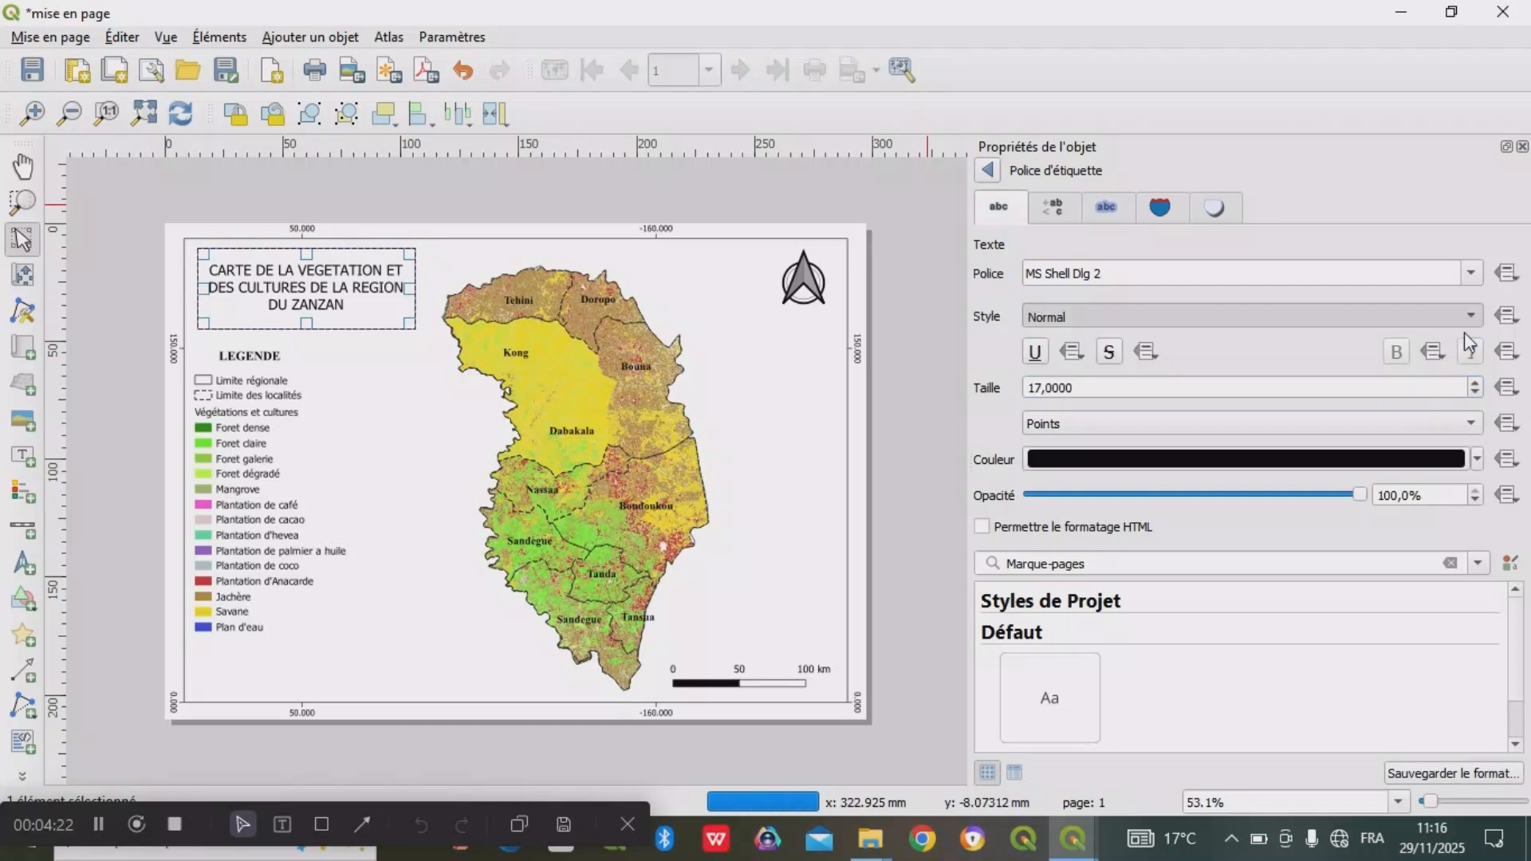
{"action": "left_click", "coordinate": [1468, 275]}
{"action": "key", "text": "Down"}
{"action": "key", "text": "Down"}
{"action": "key", "text": "Down"}
{"action": "key", "text": "Down"}
{"action": "key", "text": "Down"}
{"action": "key", "text": "Down"}
{"action": "key", "text": "Down"}
{"action": "key", "text": "Down"}
{"action": "key", "text": "Down"}
{"action": "key", "text": "Down"}
{"action": "key", "text": "Down"}
{"action": "key", "text": "Down"}
{"action": "key", "text": "Down"}
{"action": "key", "text": "Down"}
{"action": "key", "text": "Down"}
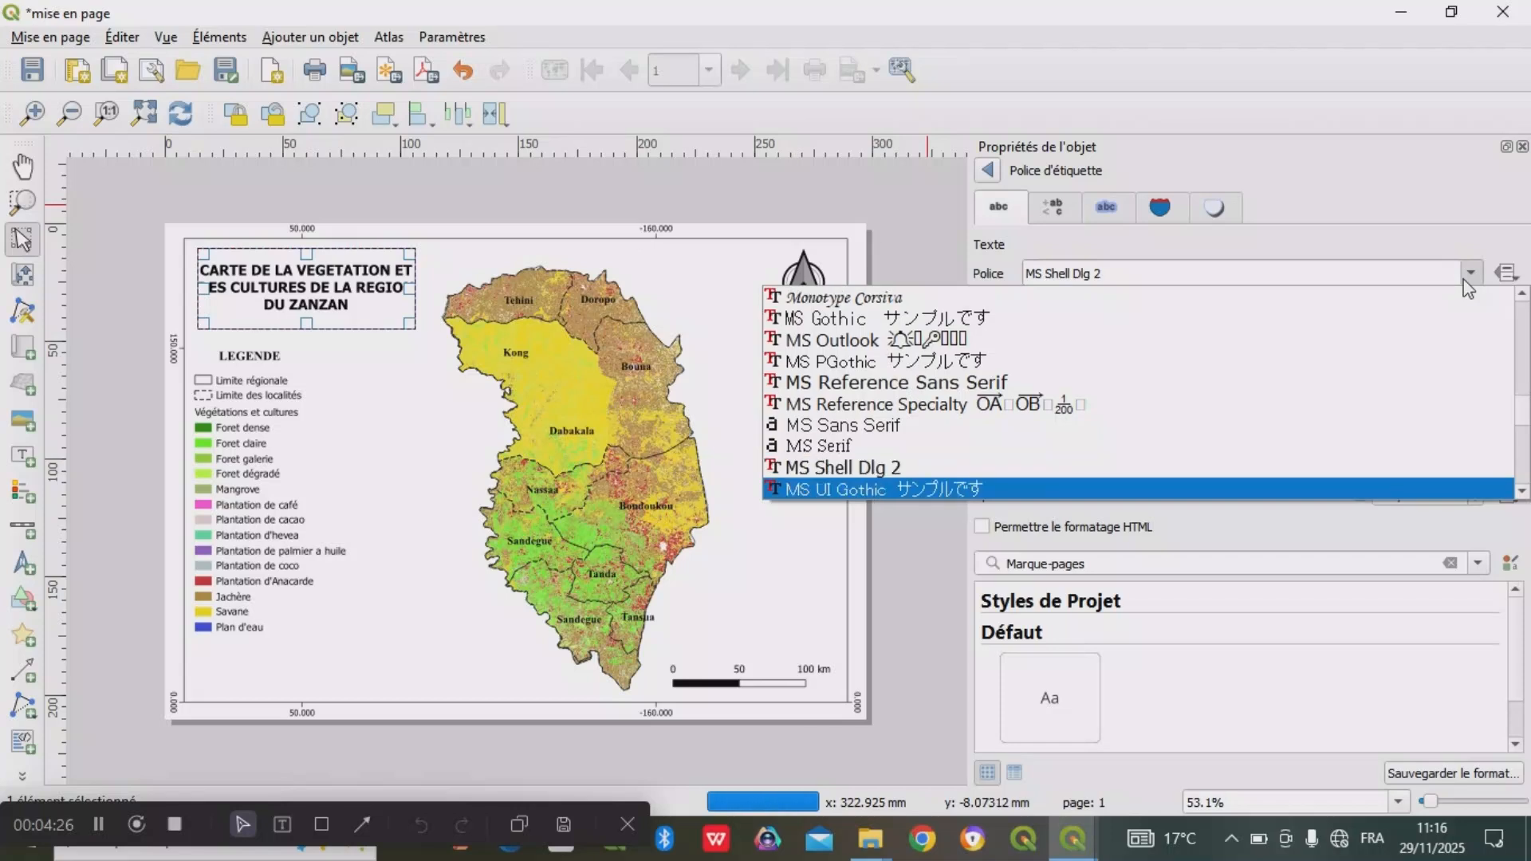
{"action": "key", "text": "Down"}
{"action": "key", "text": "Down"}
{"action": "key", "text": "Down"}
{"action": "key", "text": "Down"}
{"action": "key", "text": "Down"}
{"action": "key", "text": "Down"}
{"action": "key", "text": "Down"}
{"action": "key", "text": "Down"}
{"action": "key", "text": "Down"}
{"action": "key", "text": "Down"}
{"action": "key", "text": "Down"}
{"action": "key", "text": "Down"}
{"action": "key", "text": "Down"}
{"action": "key", "text": "Down"}
{"action": "key", "text": "Down"}
{"action": "key", "text": "Down"}
{"action": "key", "text": "Down"}
{"action": "key", "text": "Down"}
{"action": "key", "text": "Down"}
{"action": "key", "text": "Down"}
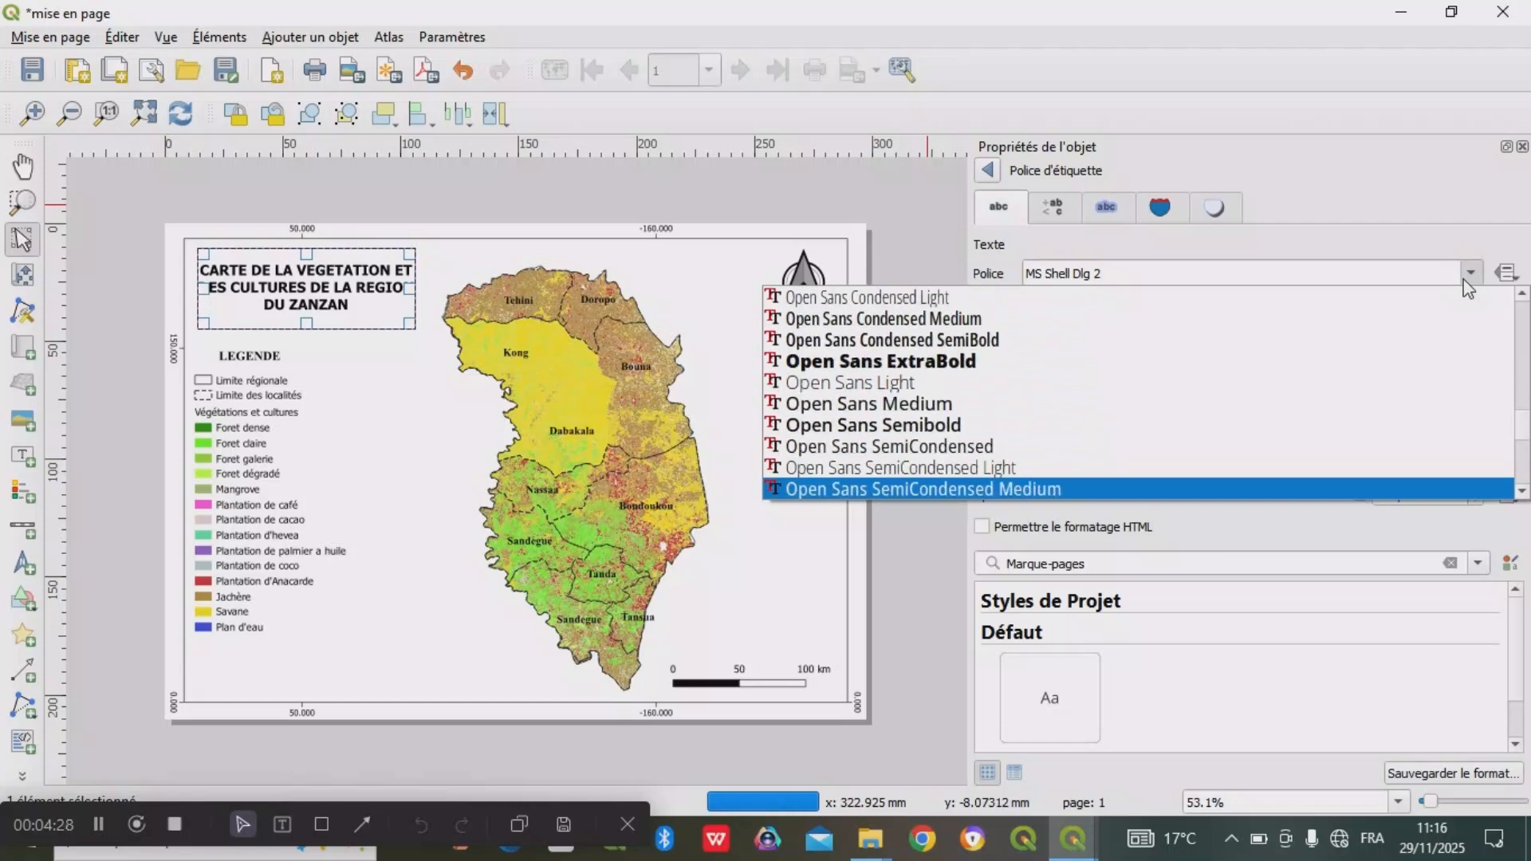
{"action": "key", "text": "Down"}
{"action": "key", "text": "Down"}
{"action": "key", "text": "Down"}
{"action": "key", "text": "Down"}
{"action": "key", "text": "Down"}
{"action": "key", "text": "Down"}
{"action": "key", "text": "Down"}
{"action": "key", "text": "Down"}
{"action": "key", "text": "Down"}
{"action": "key", "text": "Down"}
{"action": "key", "text": "Down"}
{"action": "key", "text": "Down"}
{"action": "key", "text": "Down"}
{"action": "key", "text": "Down"}
{"action": "key", "text": "Down"}
{"action": "key", "text": "Down"}
{"action": "key", "text": "Down"}
{"action": "key", "text": "Down"}
{"action": "key", "text": "Down"}
{"action": "key", "text": "Down"}
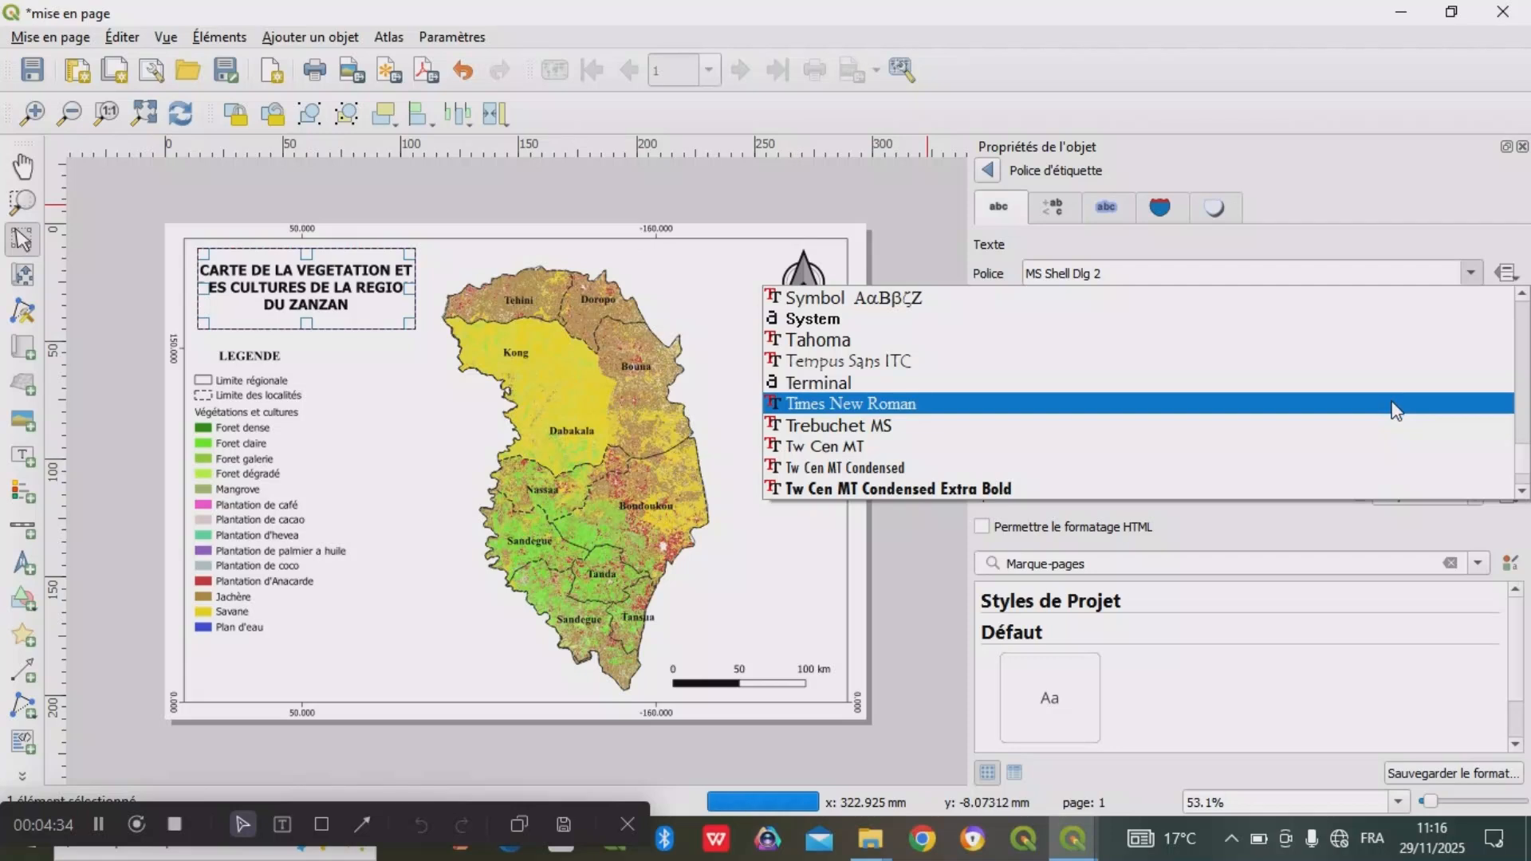
{"action": "left_click", "coordinate": [1395, 409]}
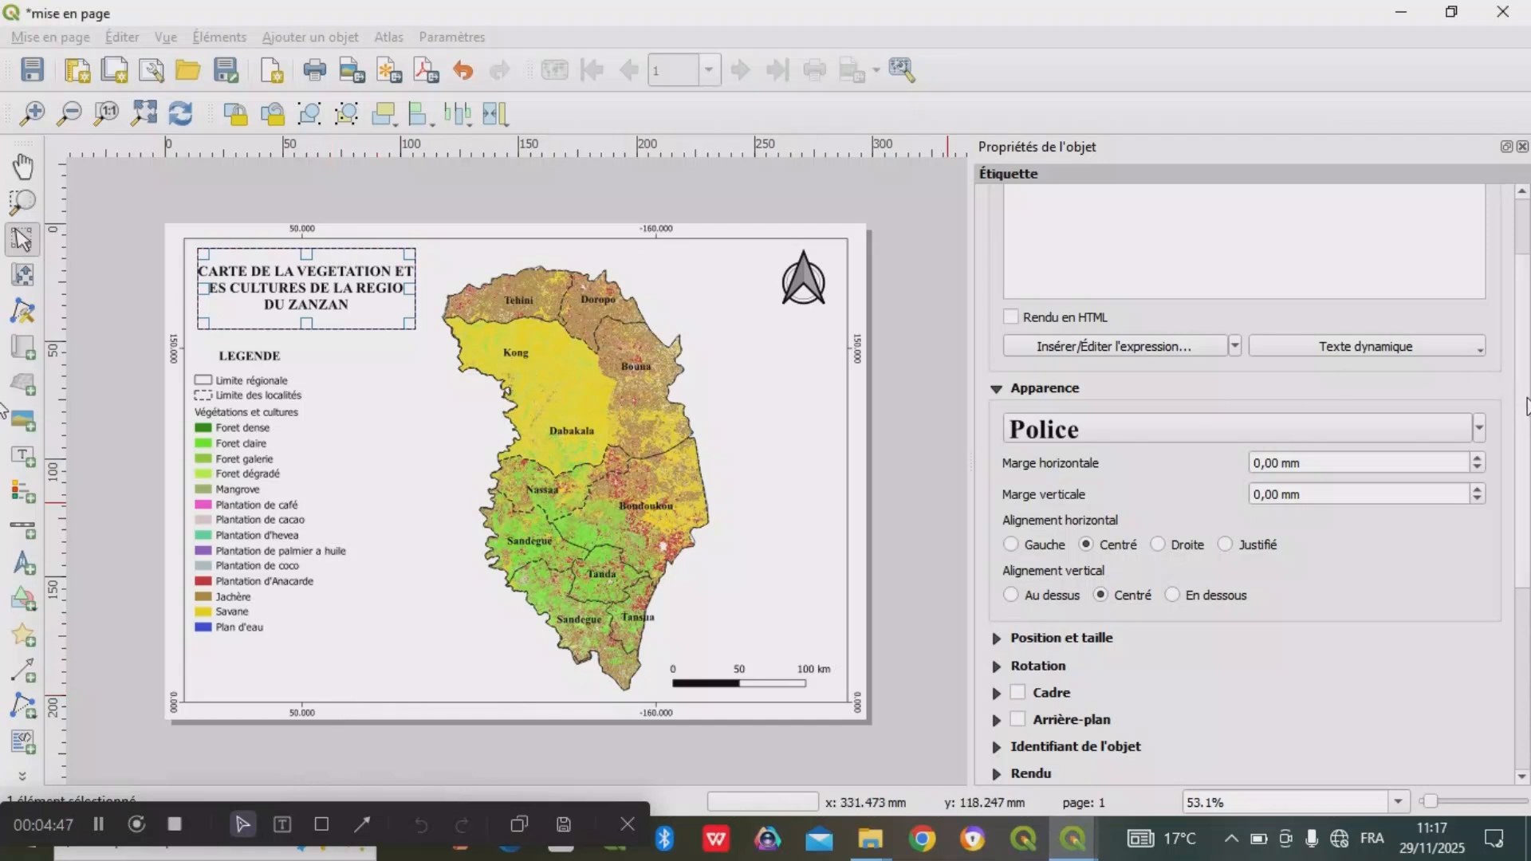
- Enable the map title's background and fill it with the orange standard colour
{"action": "scroll", "coordinate": [1276, 558], "scroll_direction": "down", "scroll_amount": 3}
{"action": "left_click", "coordinate": [1017, 574]}
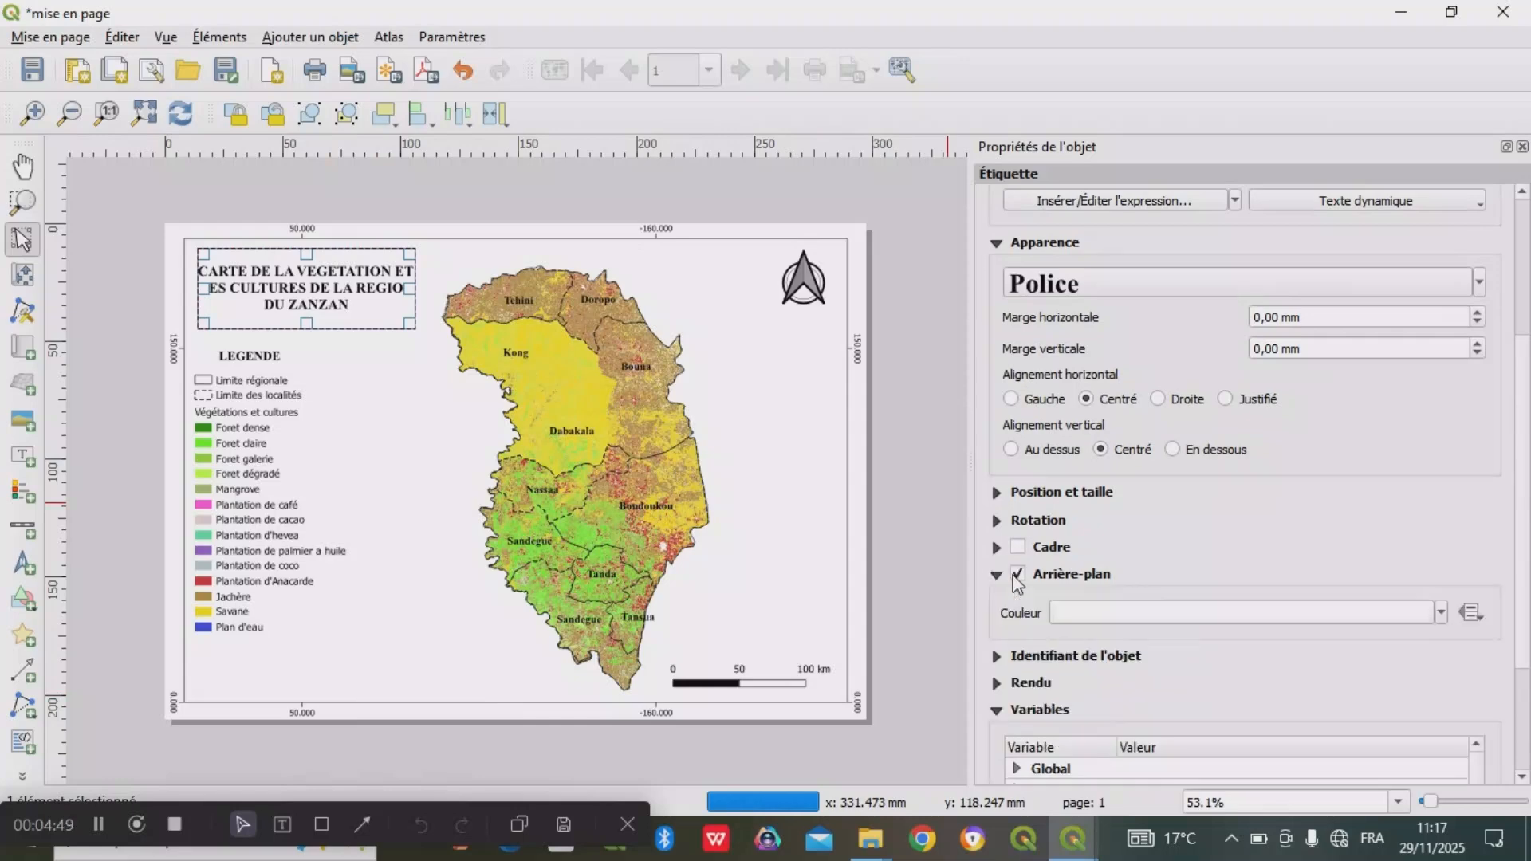
{"action": "left_click", "coordinate": [1441, 613]}
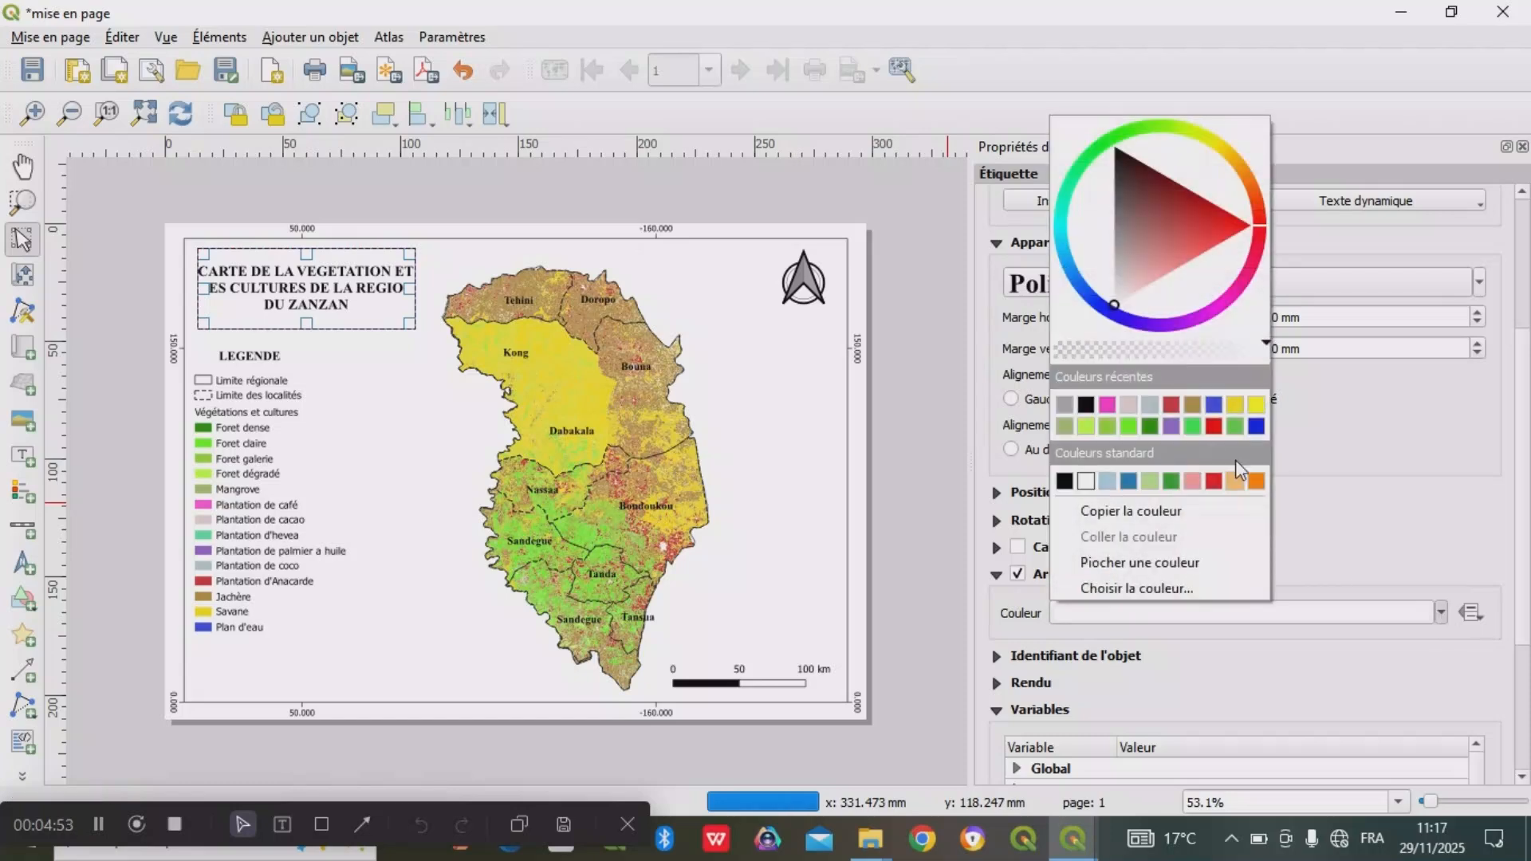
{"action": "left_click", "coordinate": [1257, 482]}
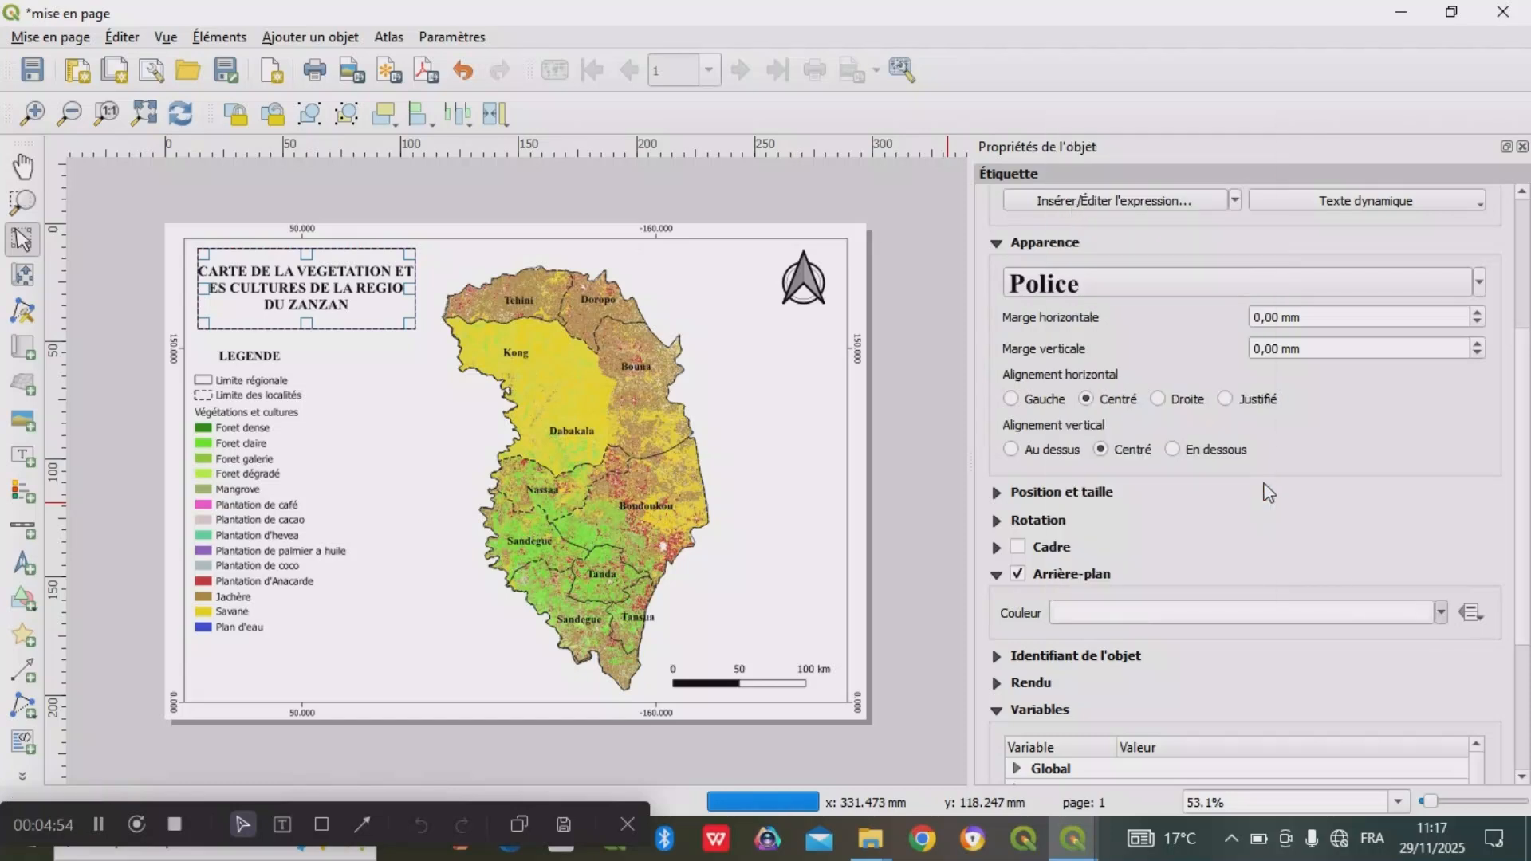
- Lower the opacity of the map title's orange background to about 67%
{"action": "left_click", "coordinate": [1416, 614]}
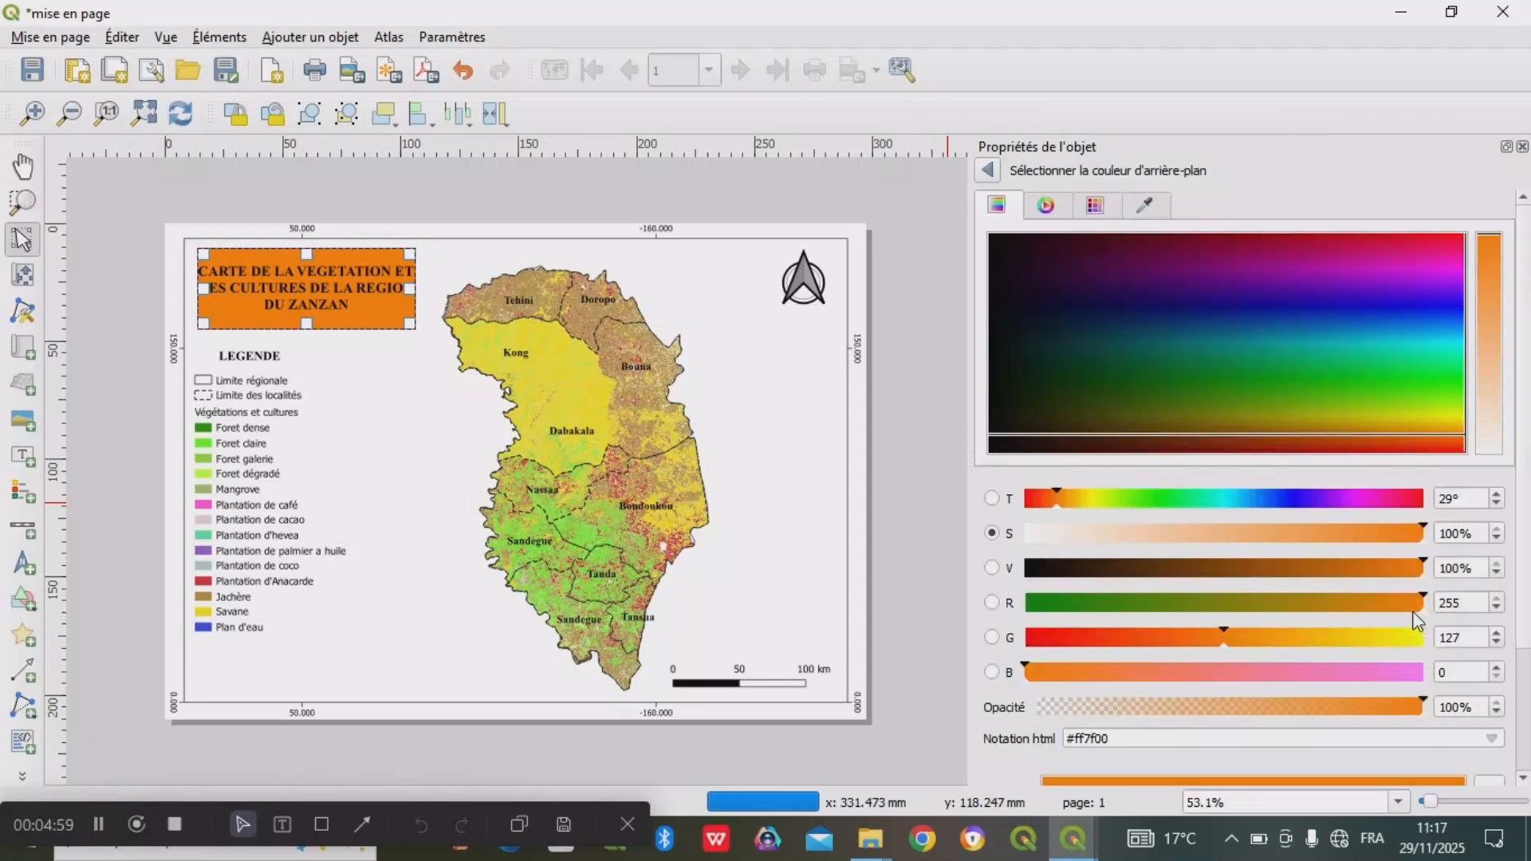
{"action": "left_click", "coordinate": [1366, 707]}
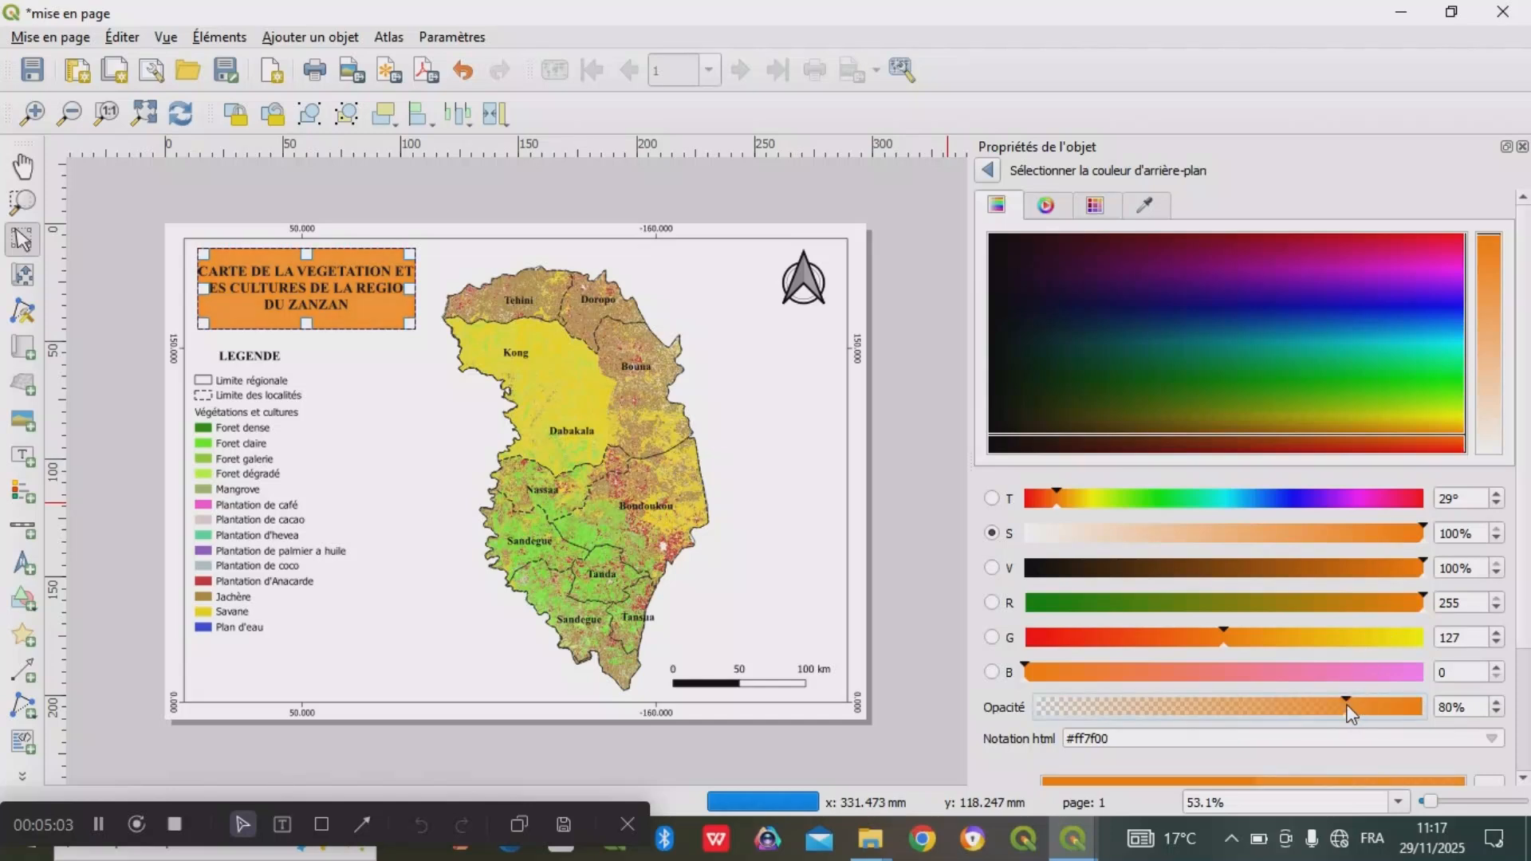
{"action": "left_click", "coordinate": [1296, 708]}
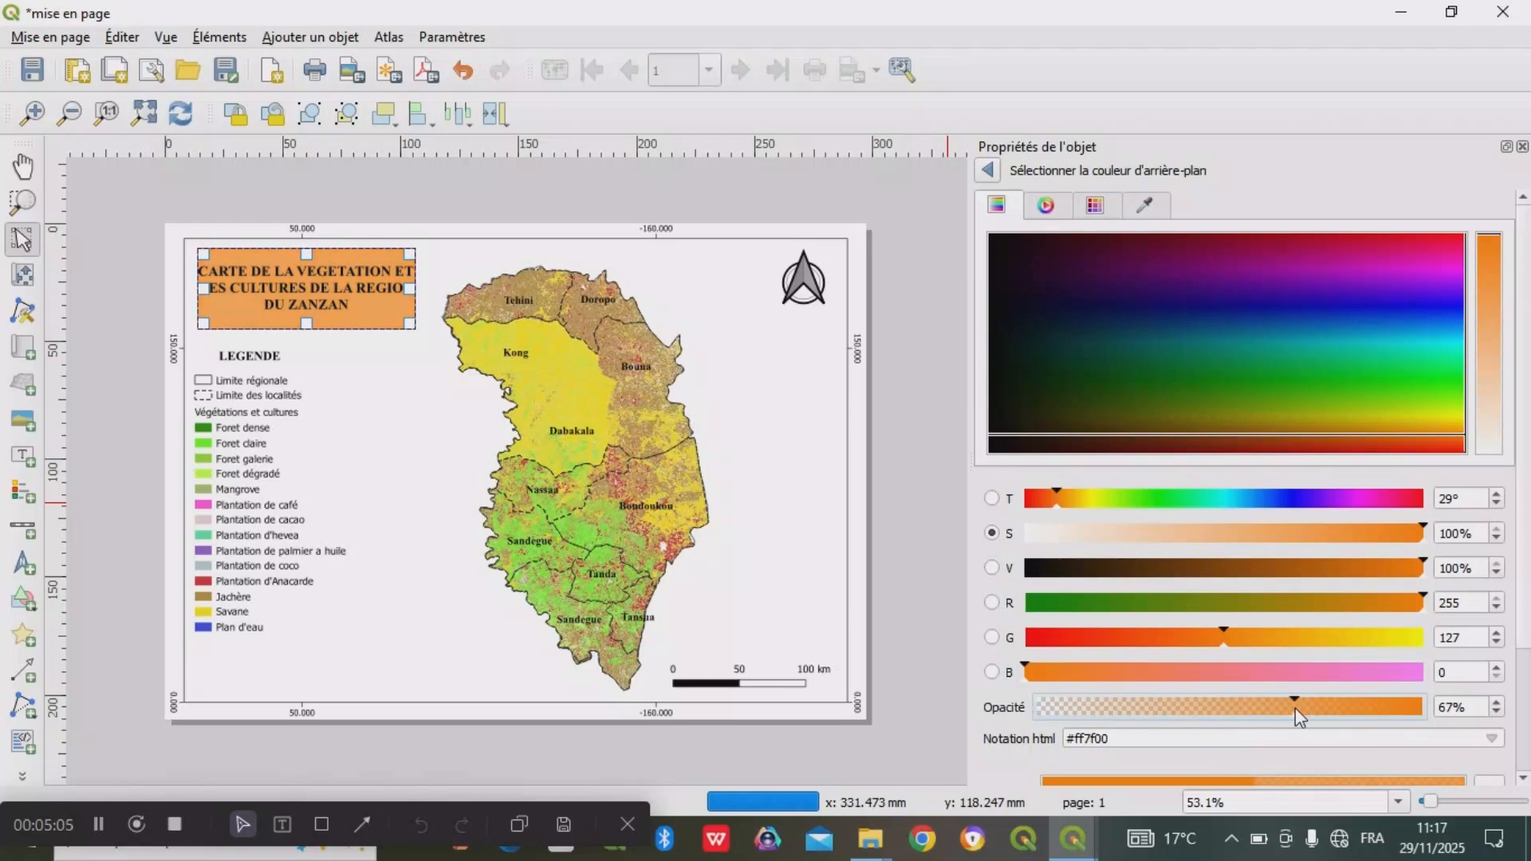
{"action": "left_click_drag", "start_coordinate": [1279, 709], "coordinate": [1273, 709]}
{"action": "left_click", "coordinate": [1299, 709]}
{"action": "left_click", "coordinate": [412, 551]}
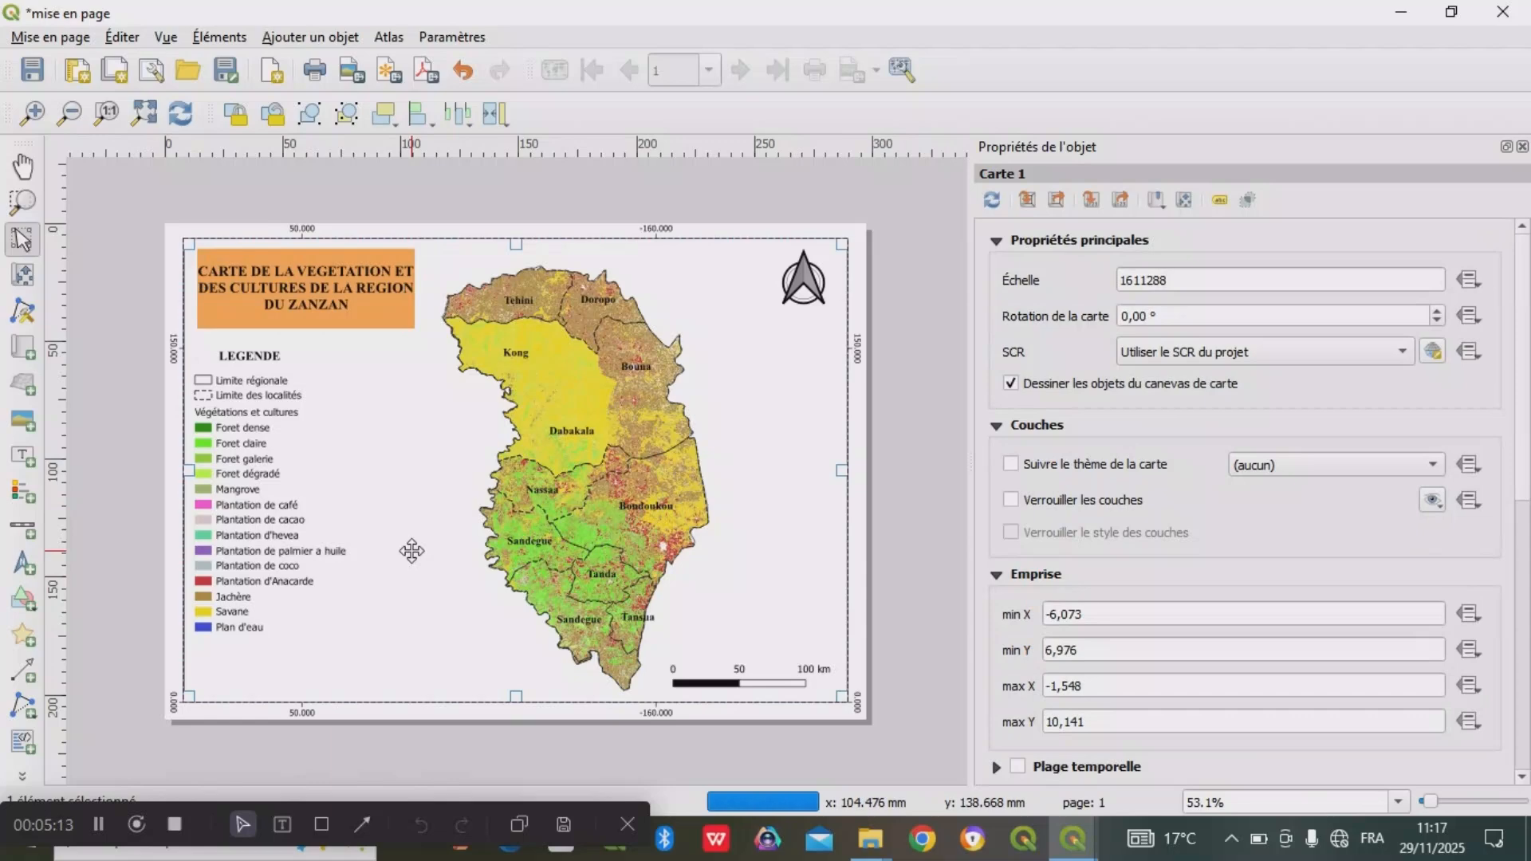
- Widen the map title's box slightly on both its right and left sides
{"action": "left_click", "coordinate": [391, 306]}
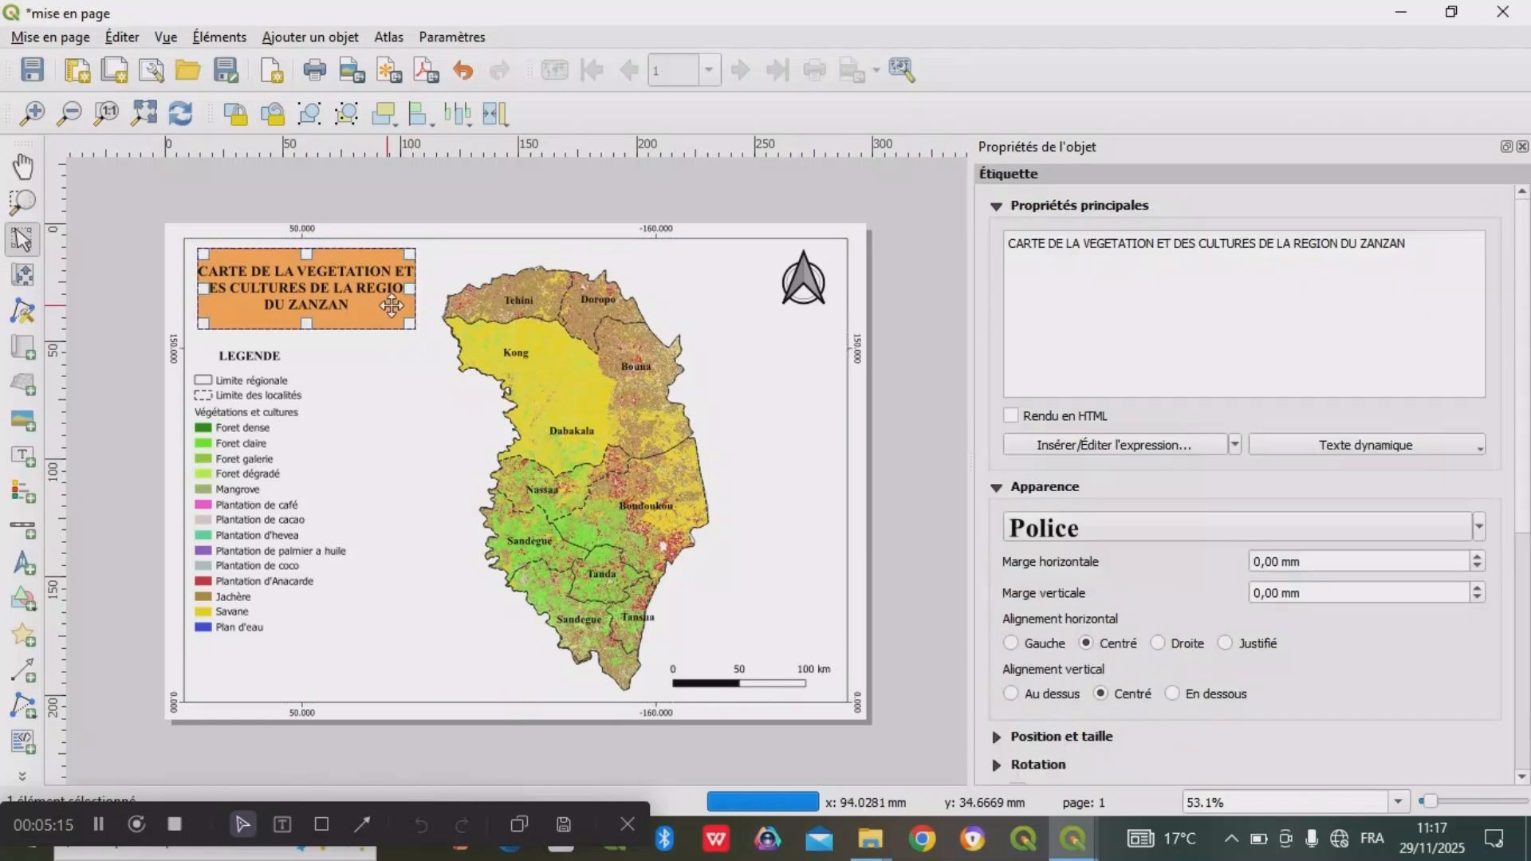
{"action": "left_click_drag", "start_coordinate": [409, 288], "coordinate": [430, 289]}
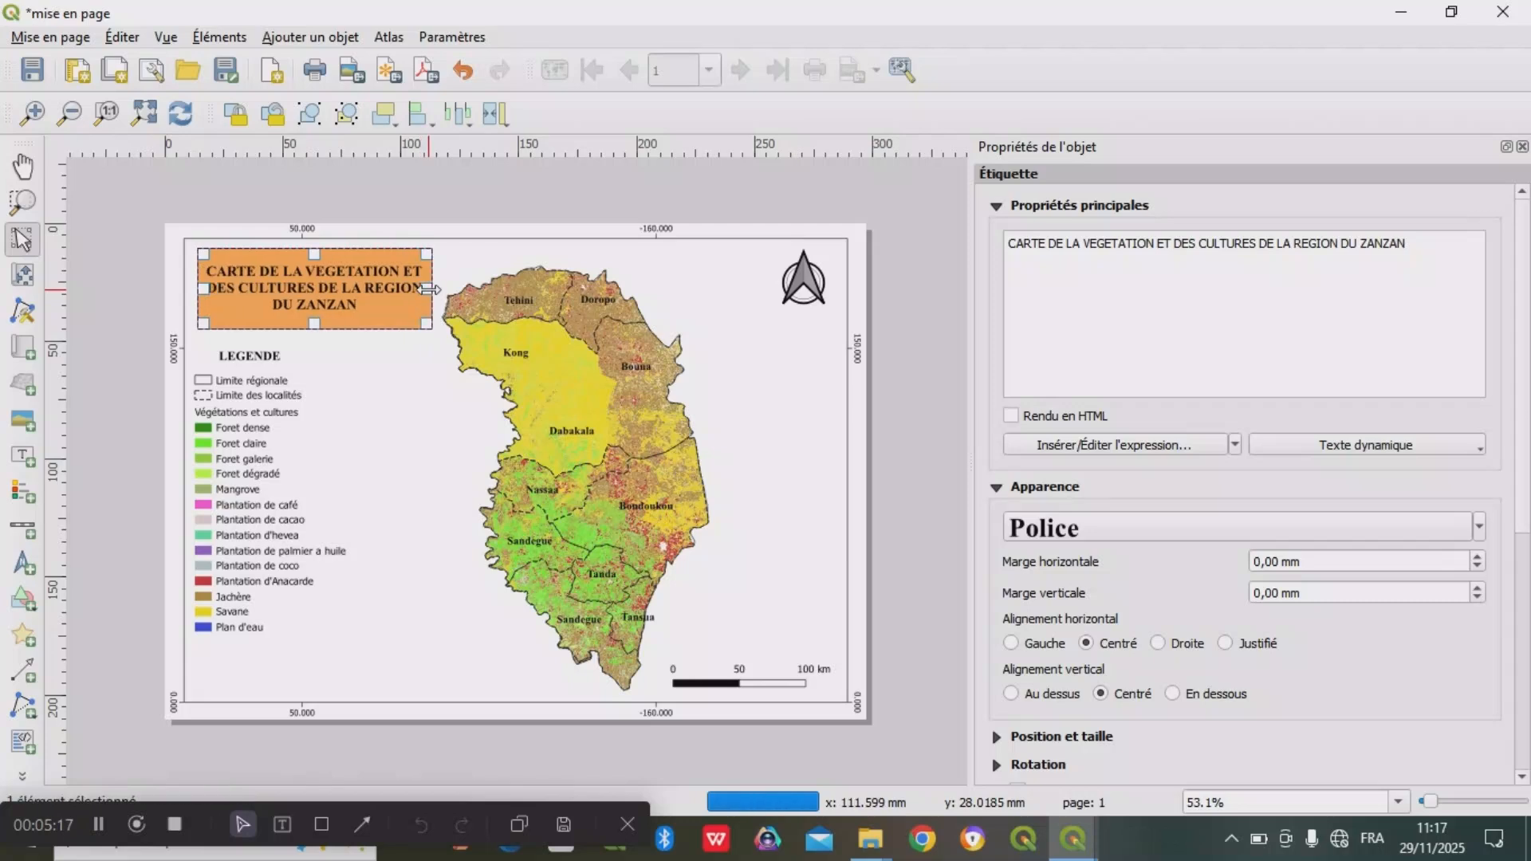
{"action": "left_click_drag", "start_coordinate": [202, 289], "coordinate": [199, 287]}
- Nudge the map title up and left until it sits flush in the map frame's upper-left corner
{"action": "key", "text": "Up"}
{"action": "key", "text": "Up"}
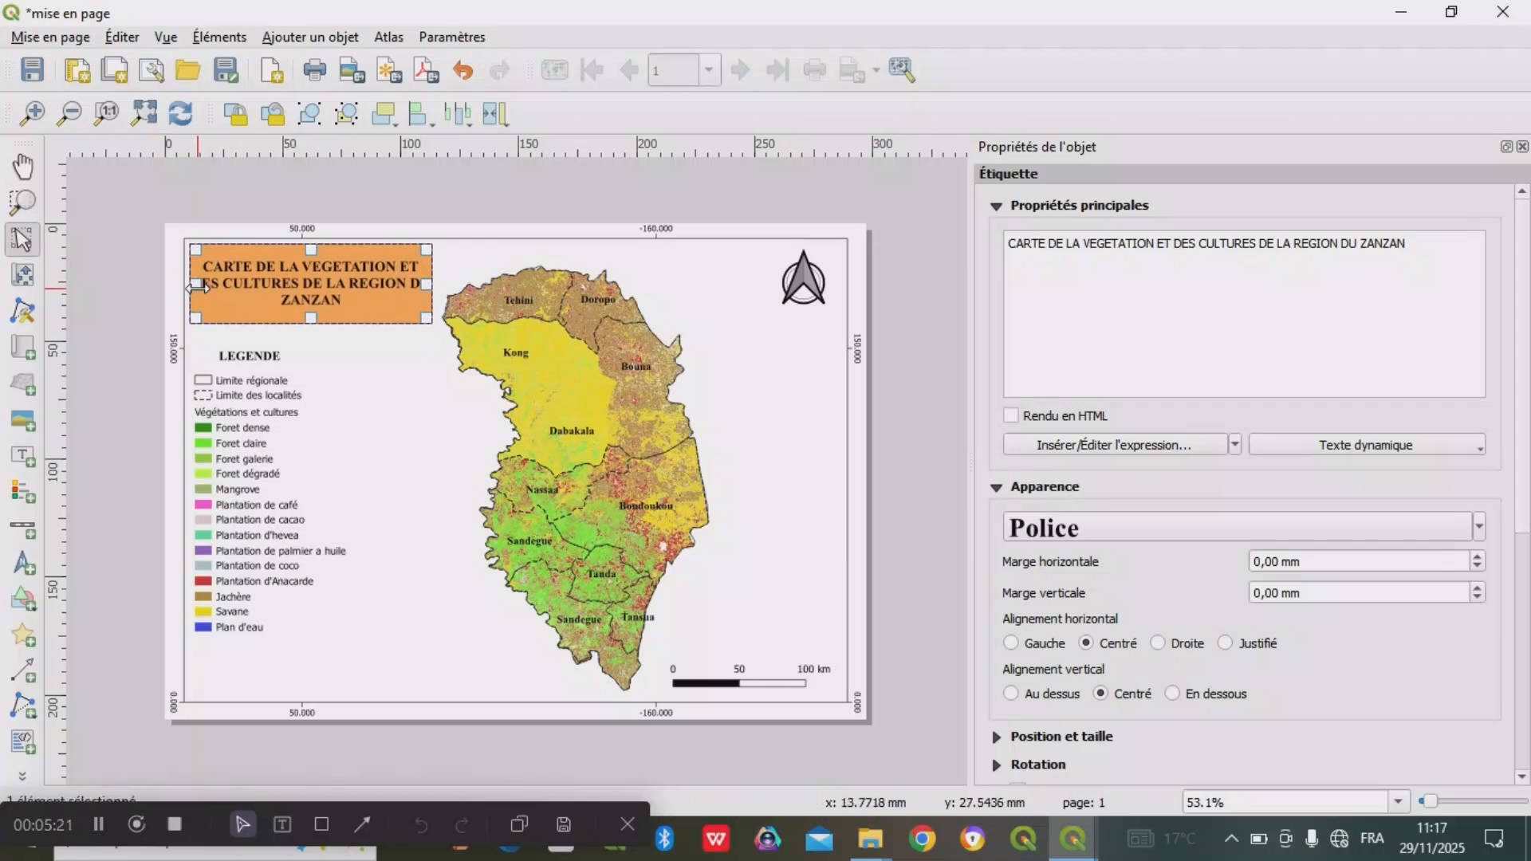
{"action": "key", "text": "Left"}
{"action": "key", "text": "Left"}
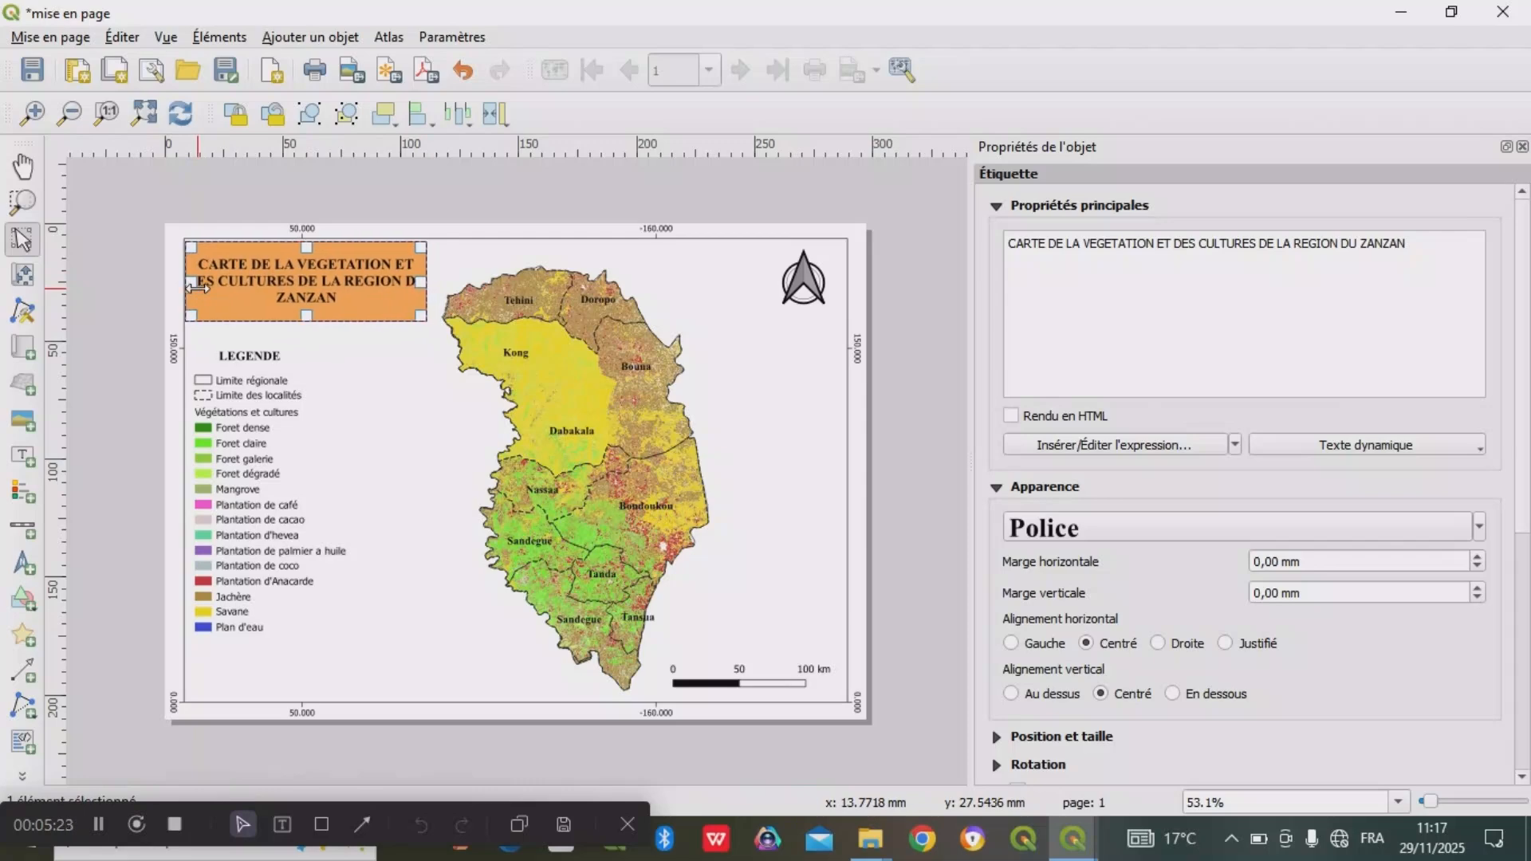
{"action": "key", "text": "Up"}
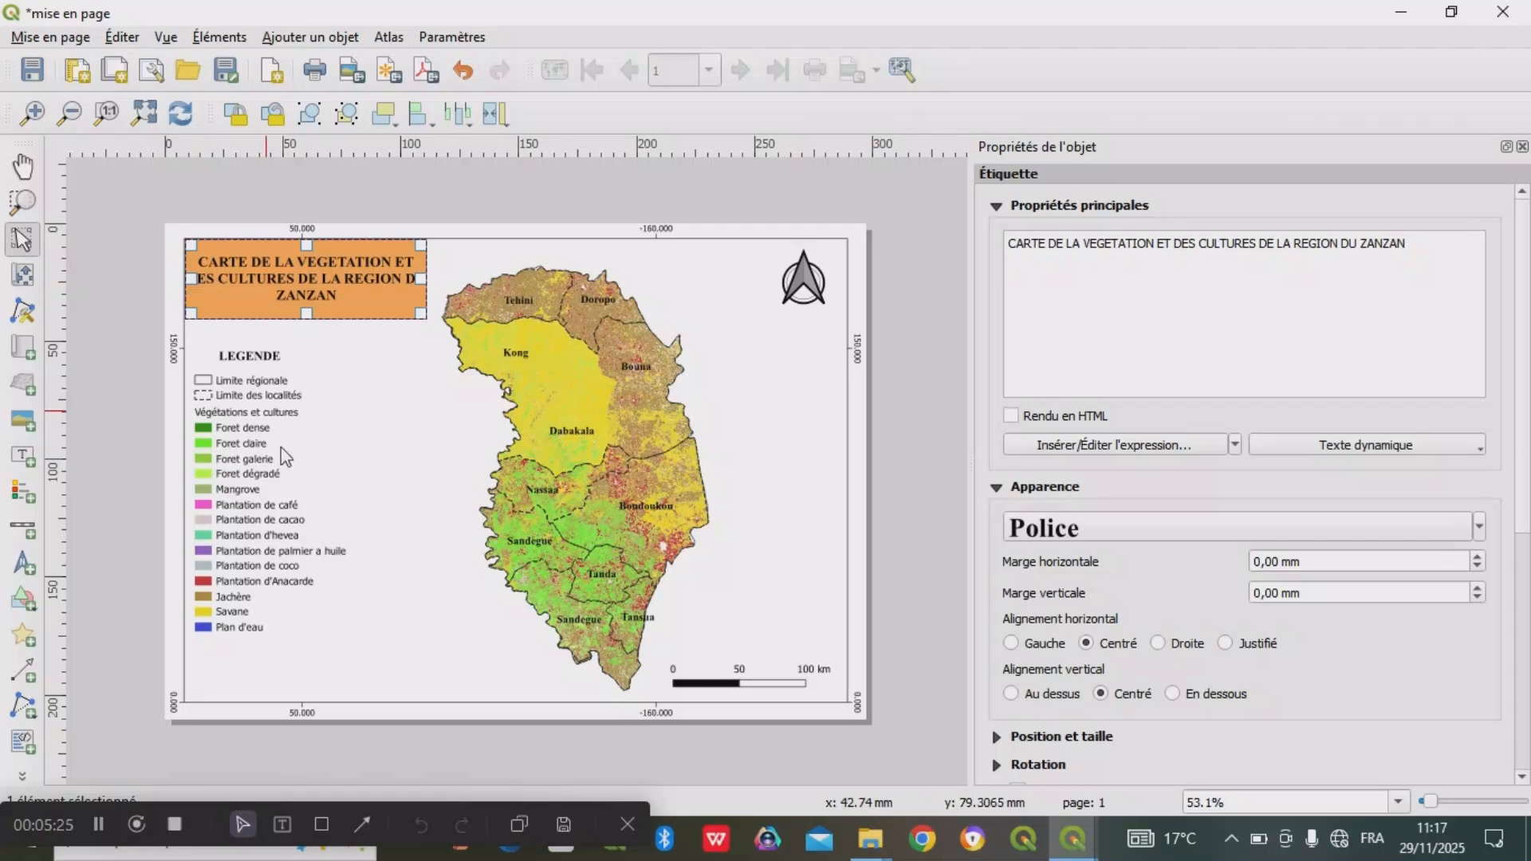
{"action": "left_click", "coordinate": [397, 543]}
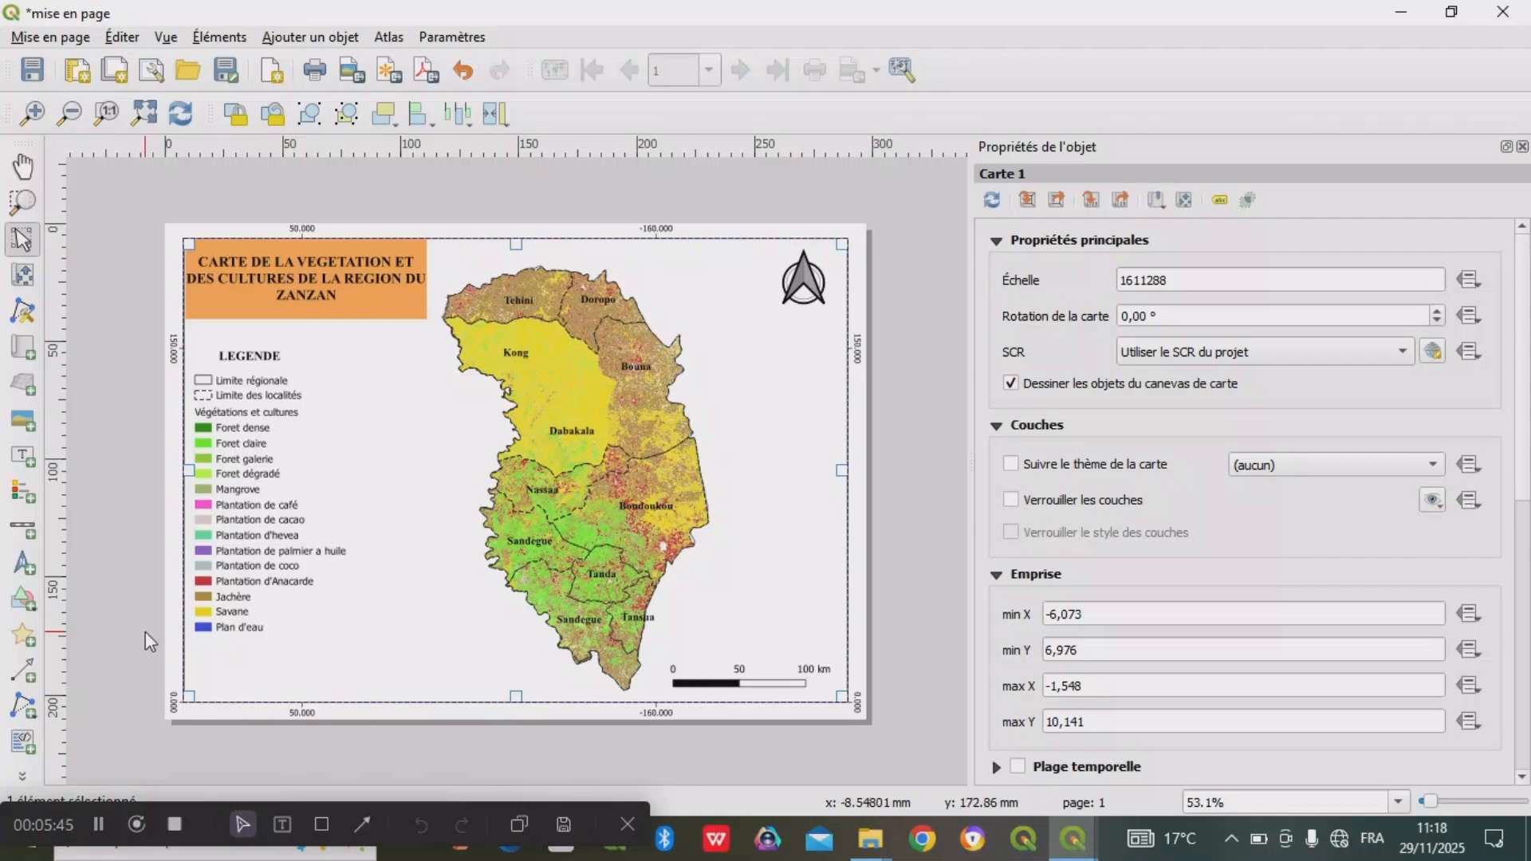
- Add a text label below the legend reading Date : 29/11/2025, with its text centred horizontally and vertically
{"action": "left_click", "coordinate": [24, 458]}
{"action": "left_click_drag", "start_coordinate": [190, 661], "coordinate": [404, 692]}
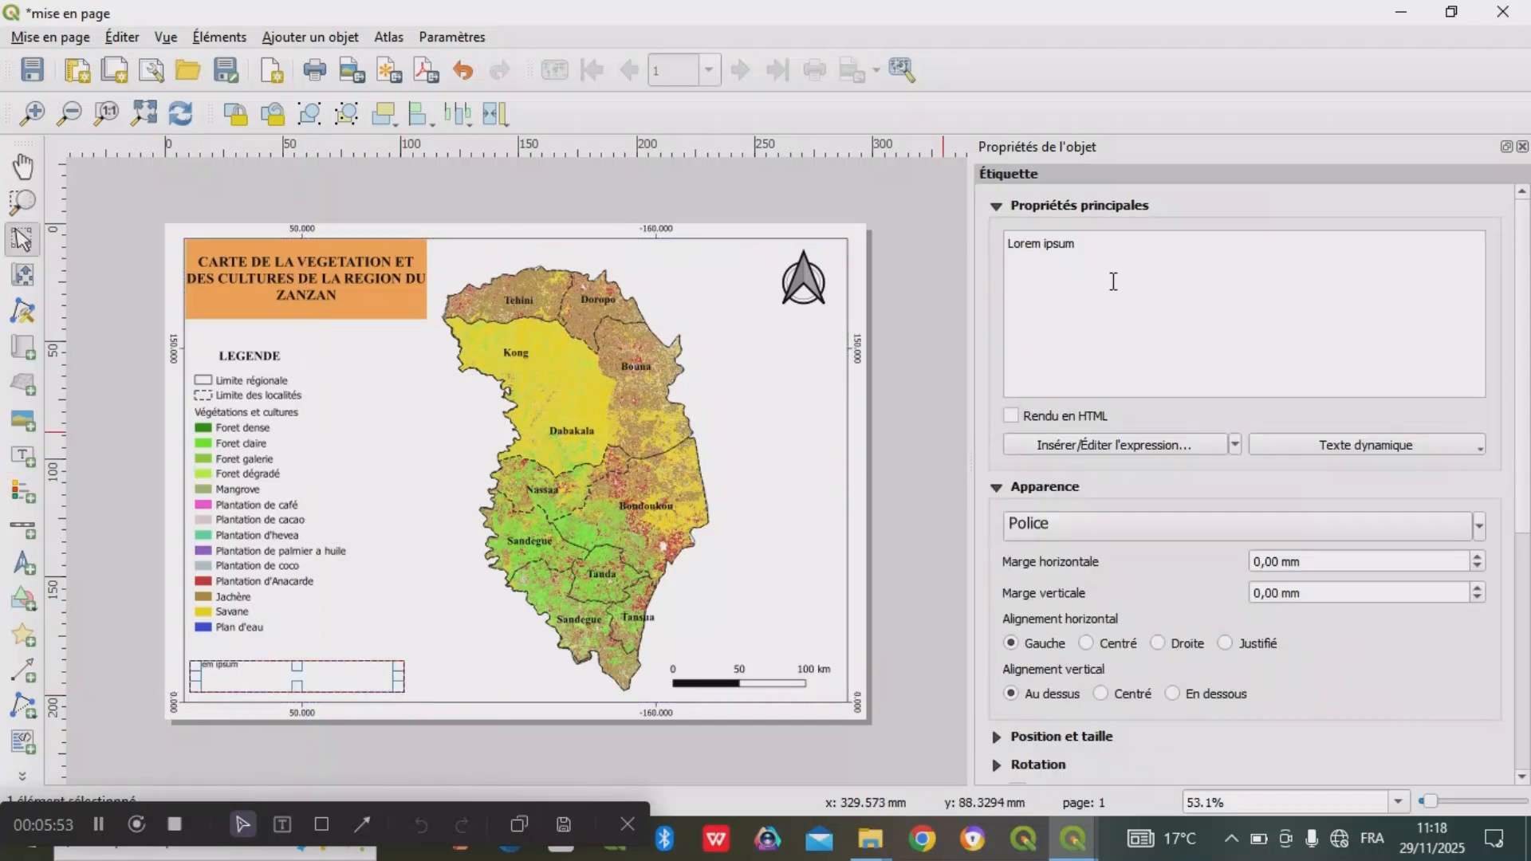
{"action": "key", "text": "BackSpace"}
{"action": "key", "text": "BackSpace"}
{"action": "key", "text": "BackSpace"}
{"action": "key", "text": "BackSpace"}
{"action": "key", "text": "BackSpace"}
{"action": "key", "text": "BackSpace"}
{"action": "key", "text": "BackSpace"}
{"action": "key", "text": "BackSpace"}
{"action": "type", "text": "A"}
{"action": "key", "text": "BackSpace"}
{"action": "type", "text": "ate"}
{"action": "key", "text": "BackSpace"}
{"action": "type", "text": "/11/"}
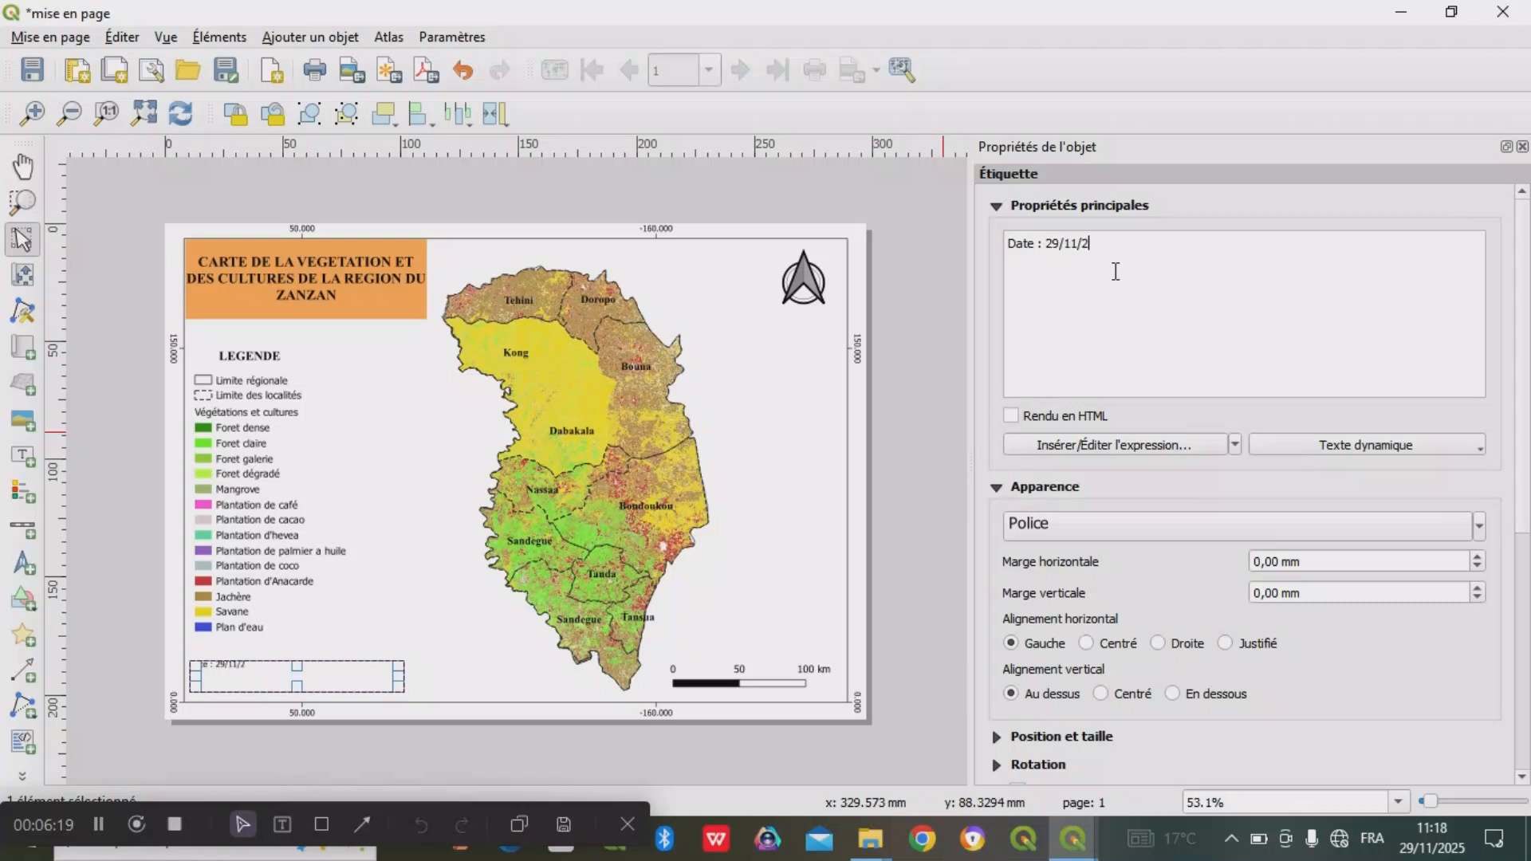
{"action": "type", "text": "2025"}
{"action": "left_click", "coordinate": [1085, 646]}
{"action": "left_click", "coordinate": [1102, 692]}
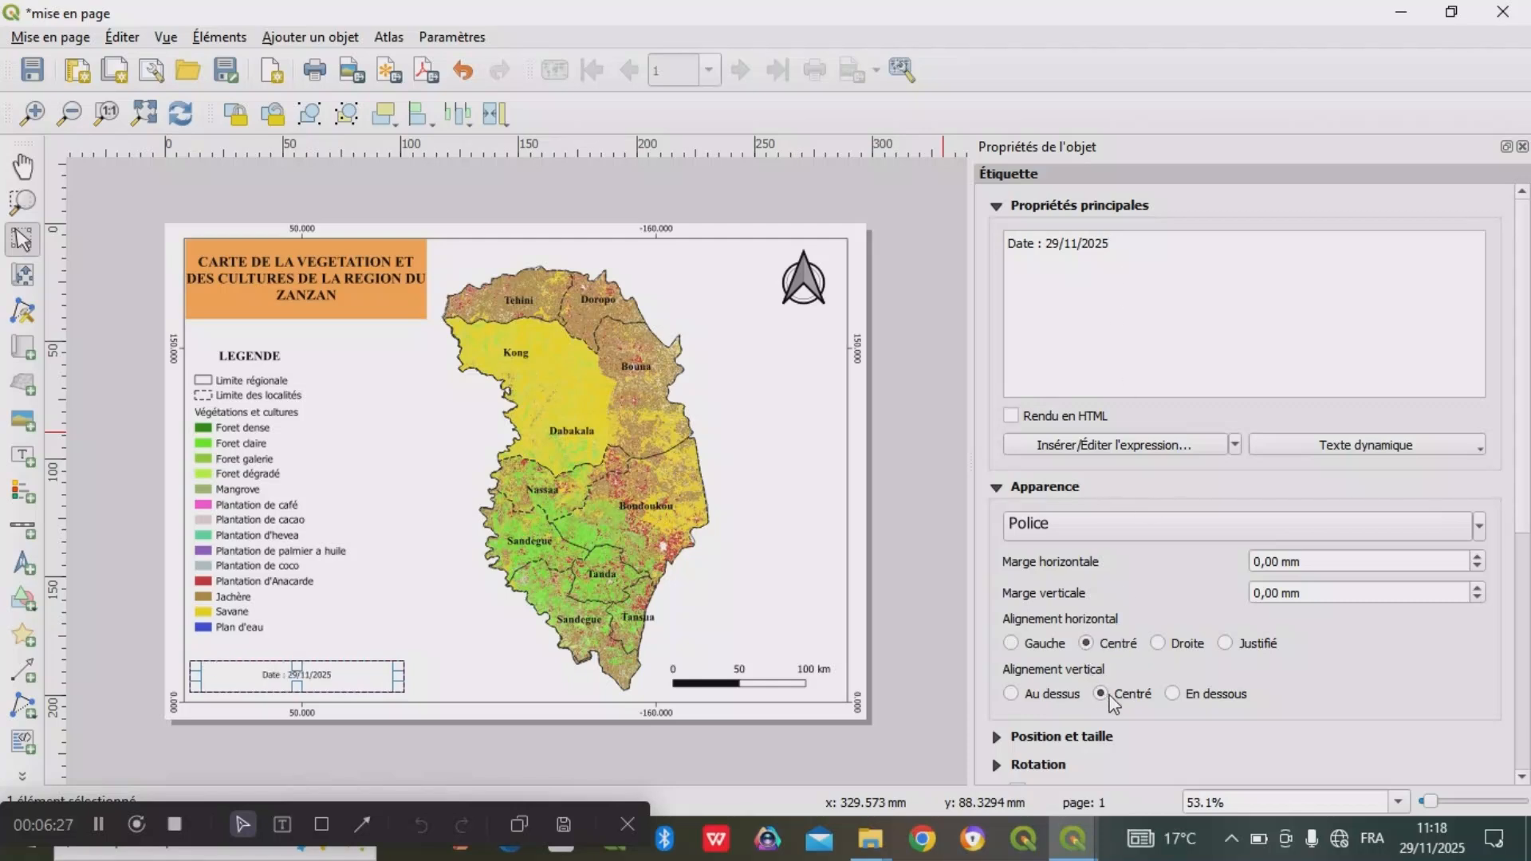
- Set the date label's font style to Gras and its font family to Times New Roman
{"action": "left_click", "coordinate": [1419, 539]}
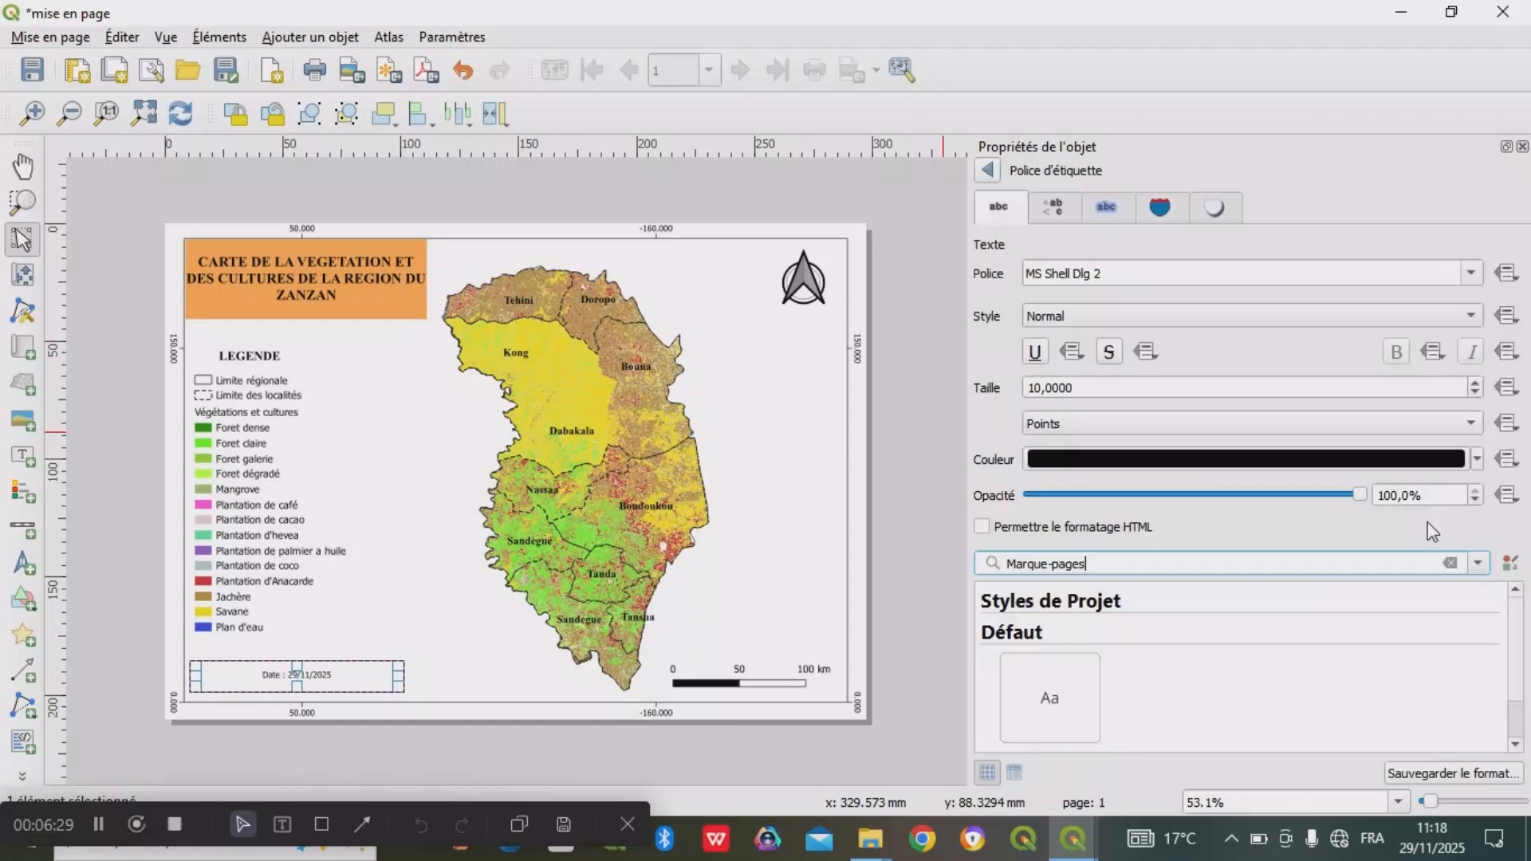
{"action": "left_click", "coordinate": [1452, 323]}
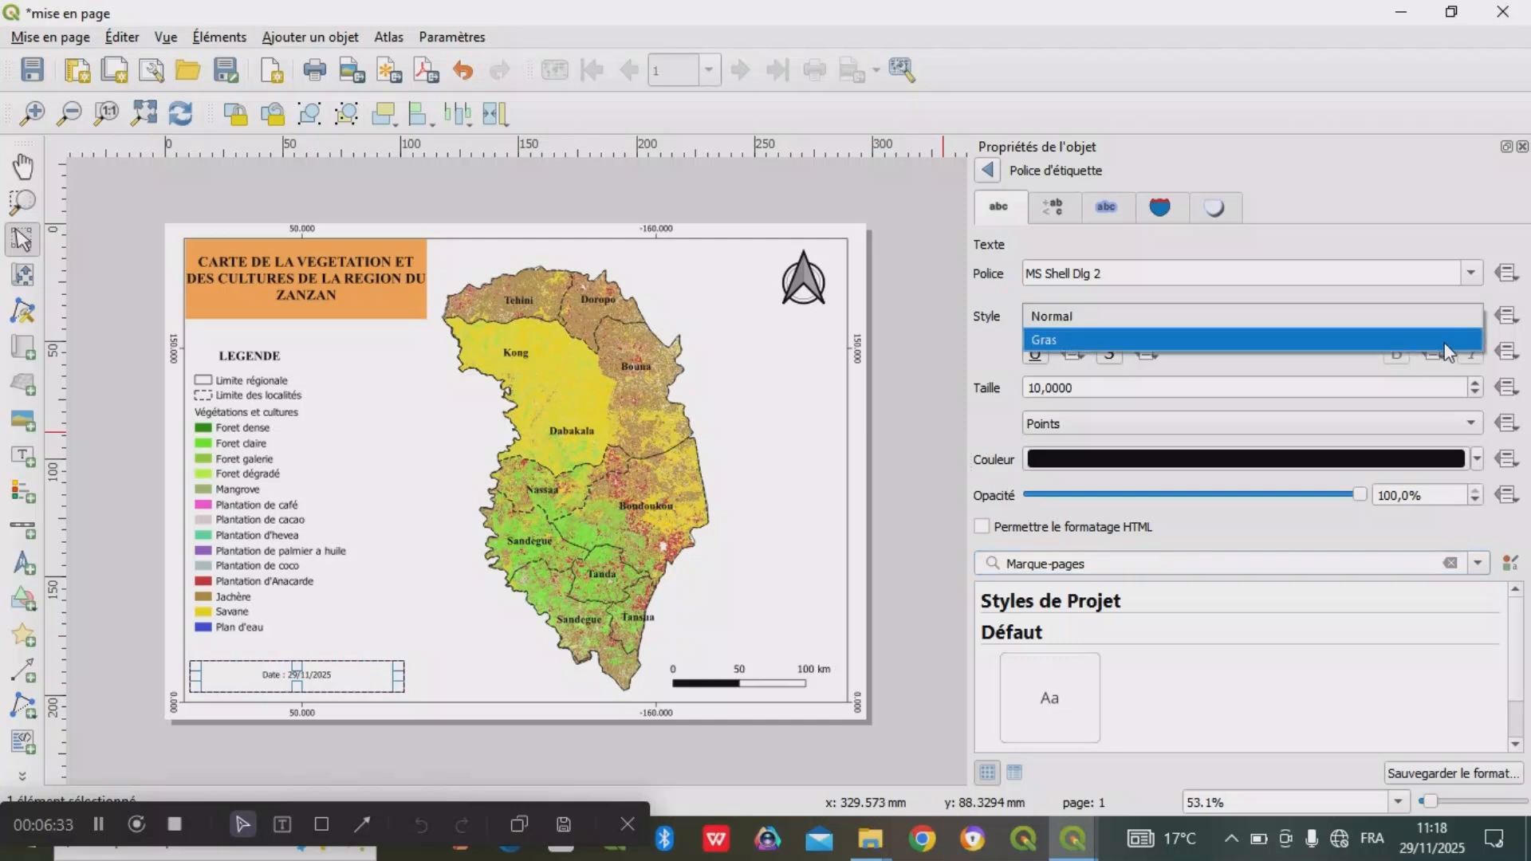
{"action": "left_click", "coordinate": [1443, 342]}
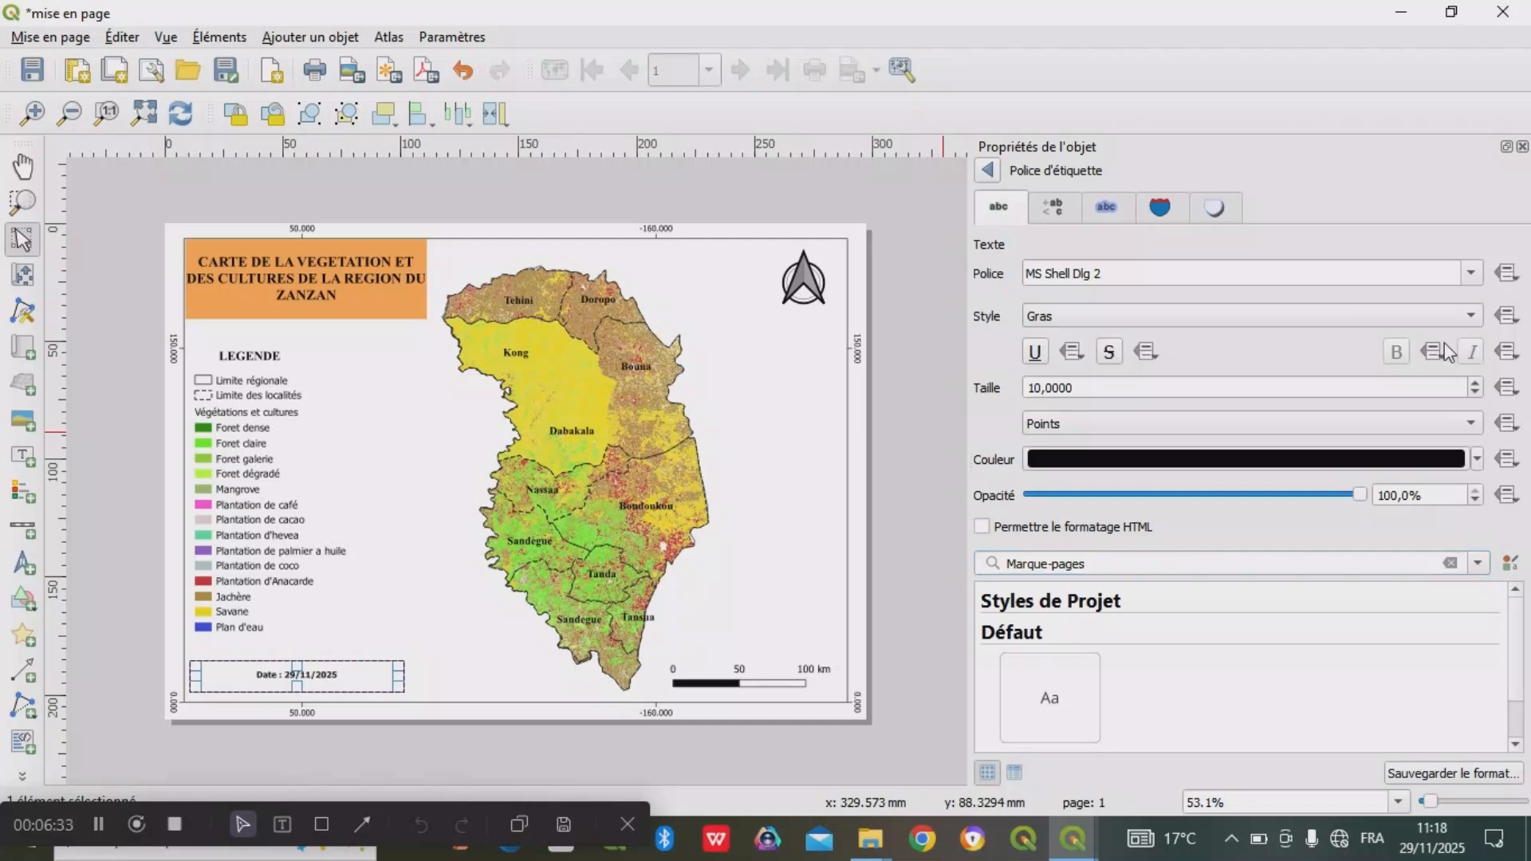
{"action": "left_click", "coordinate": [1472, 276]}
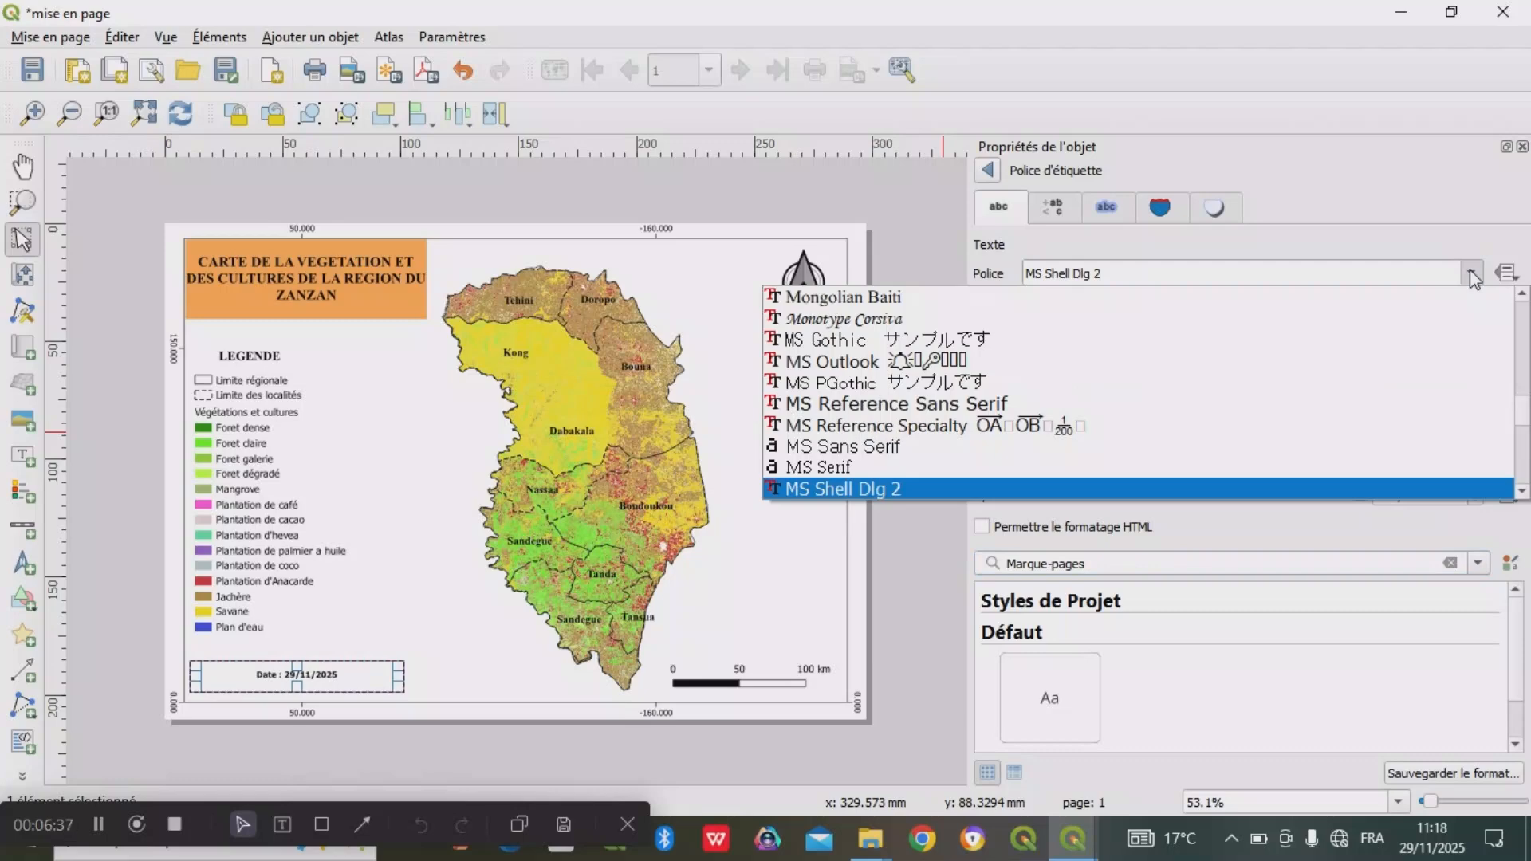
{"action": "key", "text": "Down"}
{"action": "key", "text": "Down"}
{"action": "key", "text": "Down"}
{"action": "key", "text": "Down"}
{"action": "key", "text": "Down"}
{"action": "key", "text": "Down"}
{"action": "key", "text": "Down"}
{"action": "key", "text": "Down"}
{"action": "key", "text": "Down"}
{"action": "key", "text": "Down"}
{"action": "key", "text": "Down"}
{"action": "key", "text": "Down"}
{"action": "key", "text": "Down"}
{"action": "key", "text": "Down"}
{"action": "key", "text": "Down"}
{"action": "key", "text": "Down"}
{"action": "key", "text": "Down"}
{"action": "key", "text": "Down"}
{"action": "key", "text": "Down"}
{"action": "key", "text": "Down"}
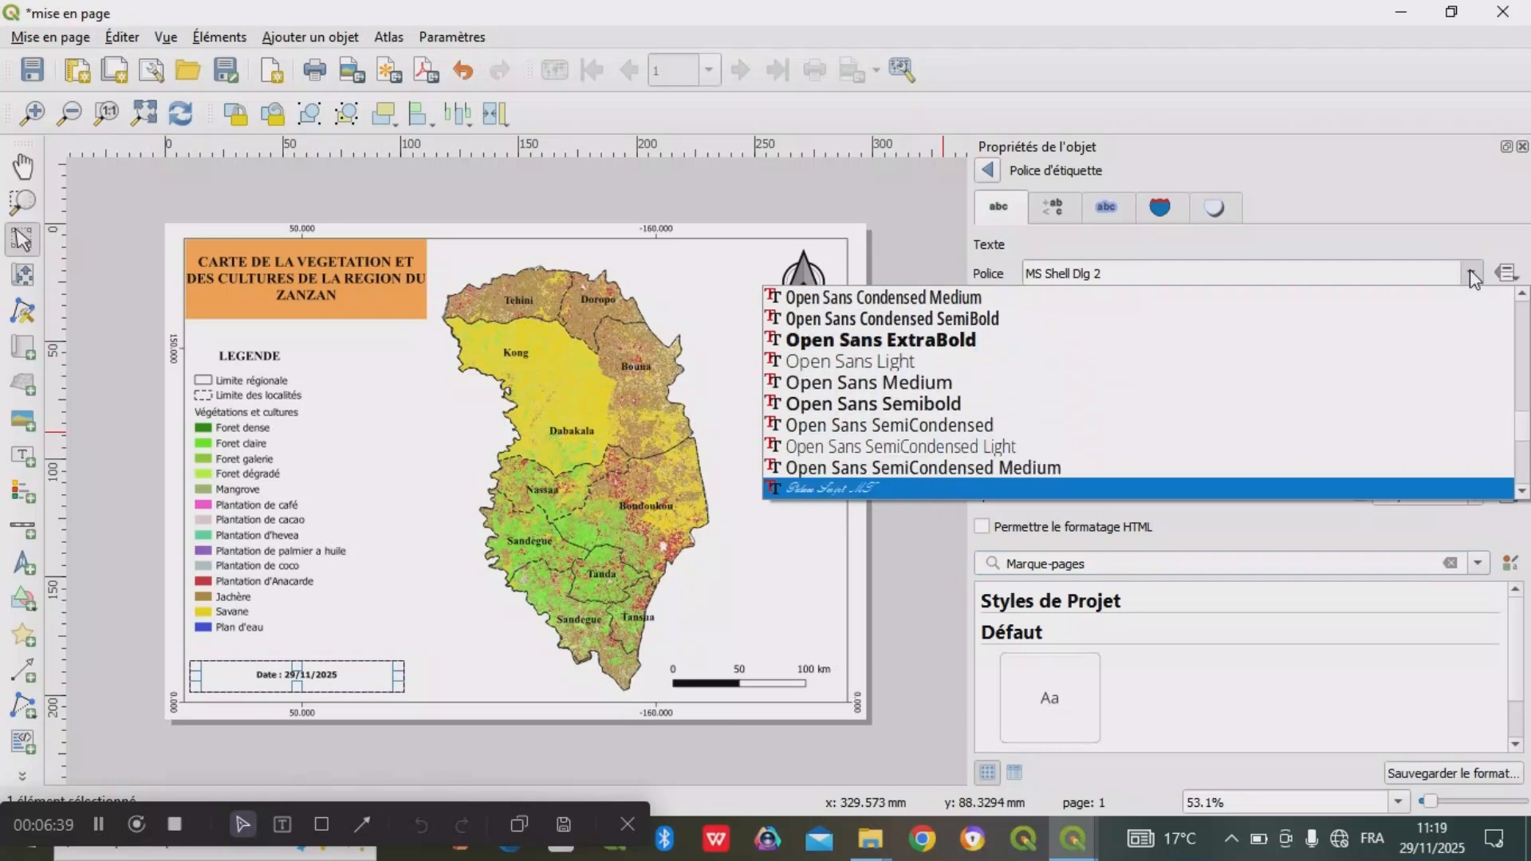
{"action": "key", "text": "Down"}
{"action": "key", "text": "Down"}
{"action": "key", "text": "Down"}
{"action": "key", "text": "Down"}
{"action": "key", "text": "Down"}
{"action": "key", "text": "Down"}
{"action": "key", "text": "Down"}
{"action": "key", "text": "Down"}
{"action": "key", "text": "Down"}
{"action": "key", "text": "Down"}
{"action": "key", "text": "Down"}
{"action": "key", "text": "Down"}
{"action": "key", "text": "Down"}
{"action": "key", "text": "Down"}
{"action": "key", "text": "Down"}
{"action": "key", "text": "Down"}
{"action": "key", "text": "Down"}
{"action": "key", "text": "Down"}
{"action": "key", "text": "Down"}
{"action": "key", "text": "Down"}
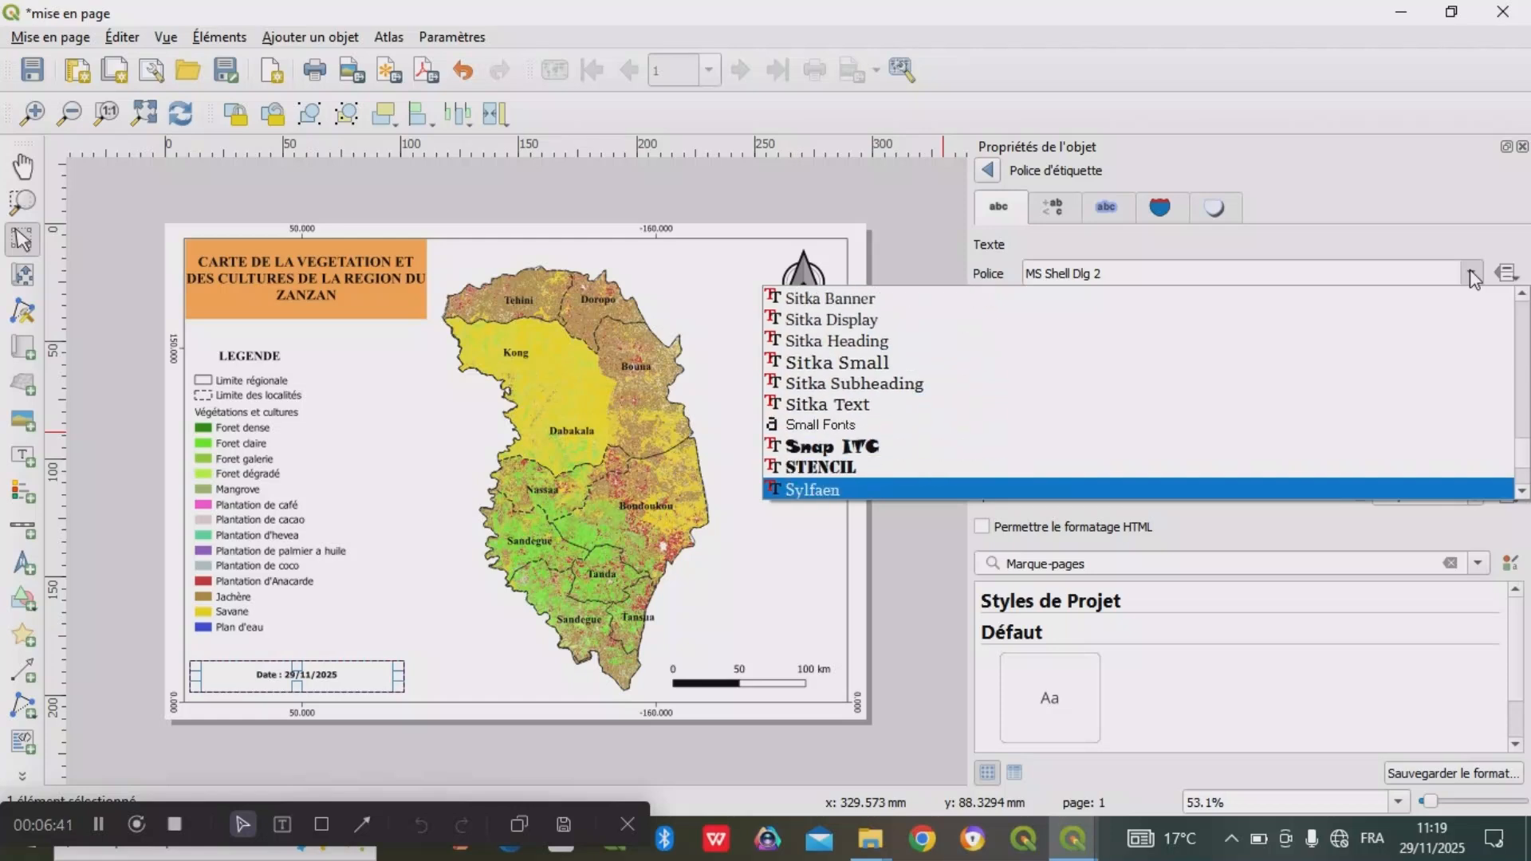
{"action": "key", "text": "Down"}
{"action": "key", "text": "Down"}
{"action": "key", "text": "Down"}
{"action": "key", "text": "Down"}
{"action": "key", "text": "Down"}
{"action": "key", "text": "Down"}
{"action": "key", "text": "Down"}
{"action": "key", "text": "Down"}
{"action": "key", "text": "Down"}
{"action": "key", "text": "Down"}
{"action": "key", "text": "Down"}
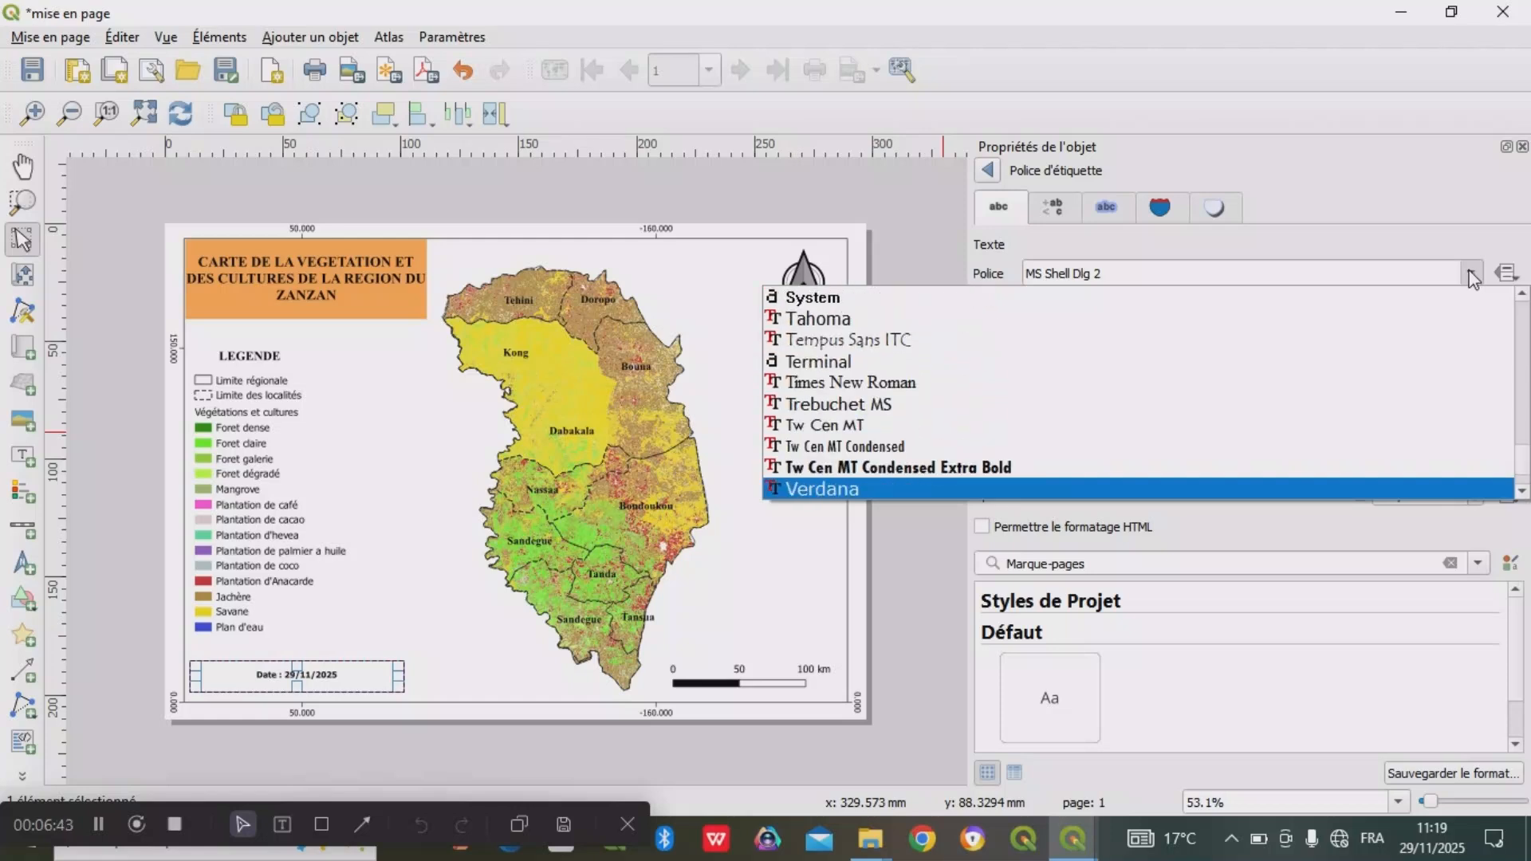
{"action": "key", "text": "Escape"}
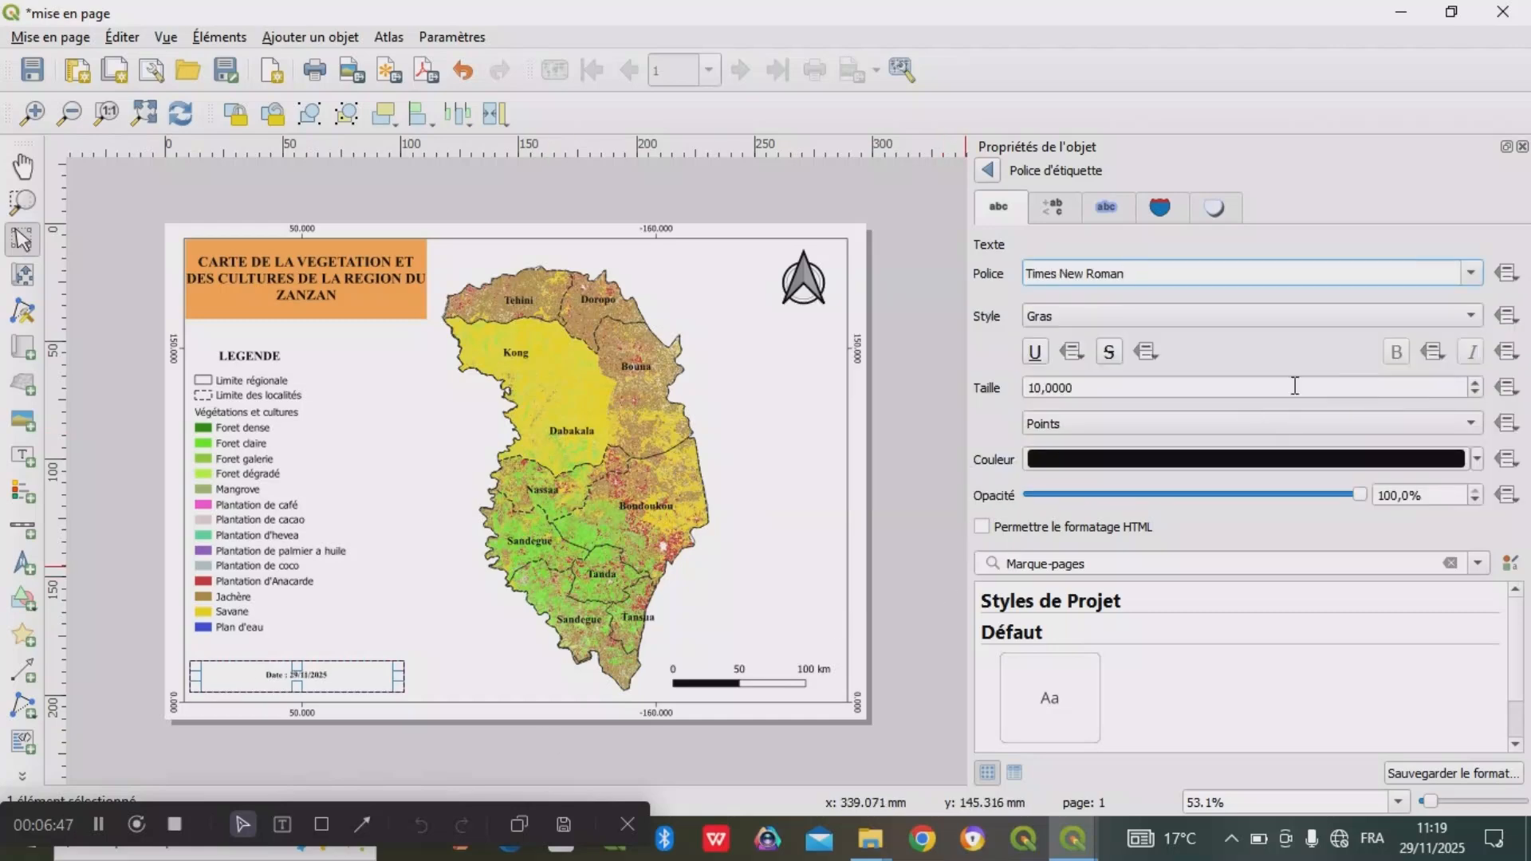
- Set the date label's font size to 15 points
{"action": "double_click", "coordinate": [1475, 383]}
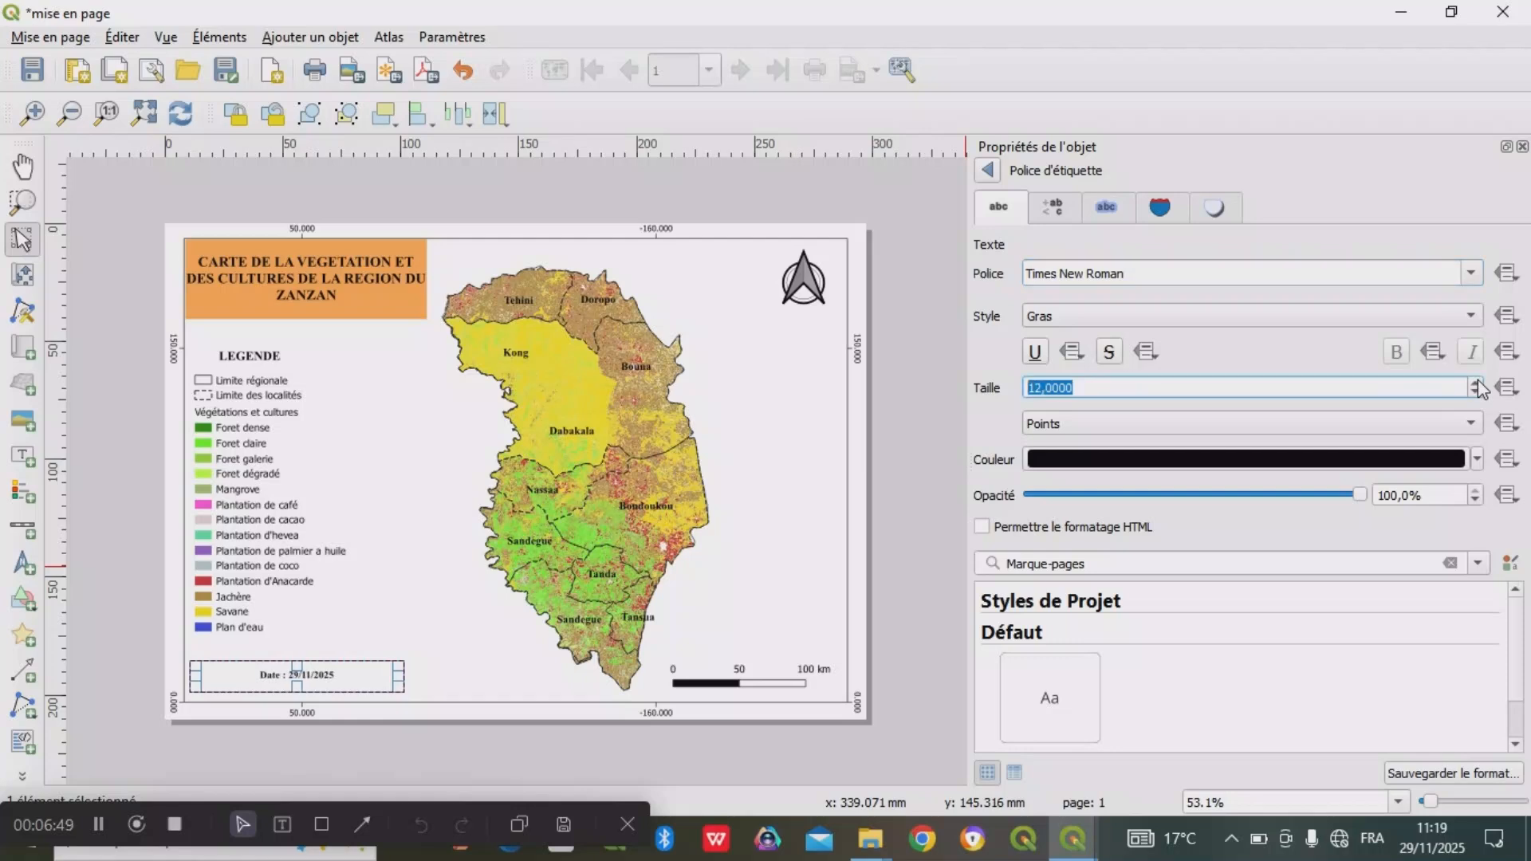
{"action": "left_click", "coordinate": [1478, 384]}
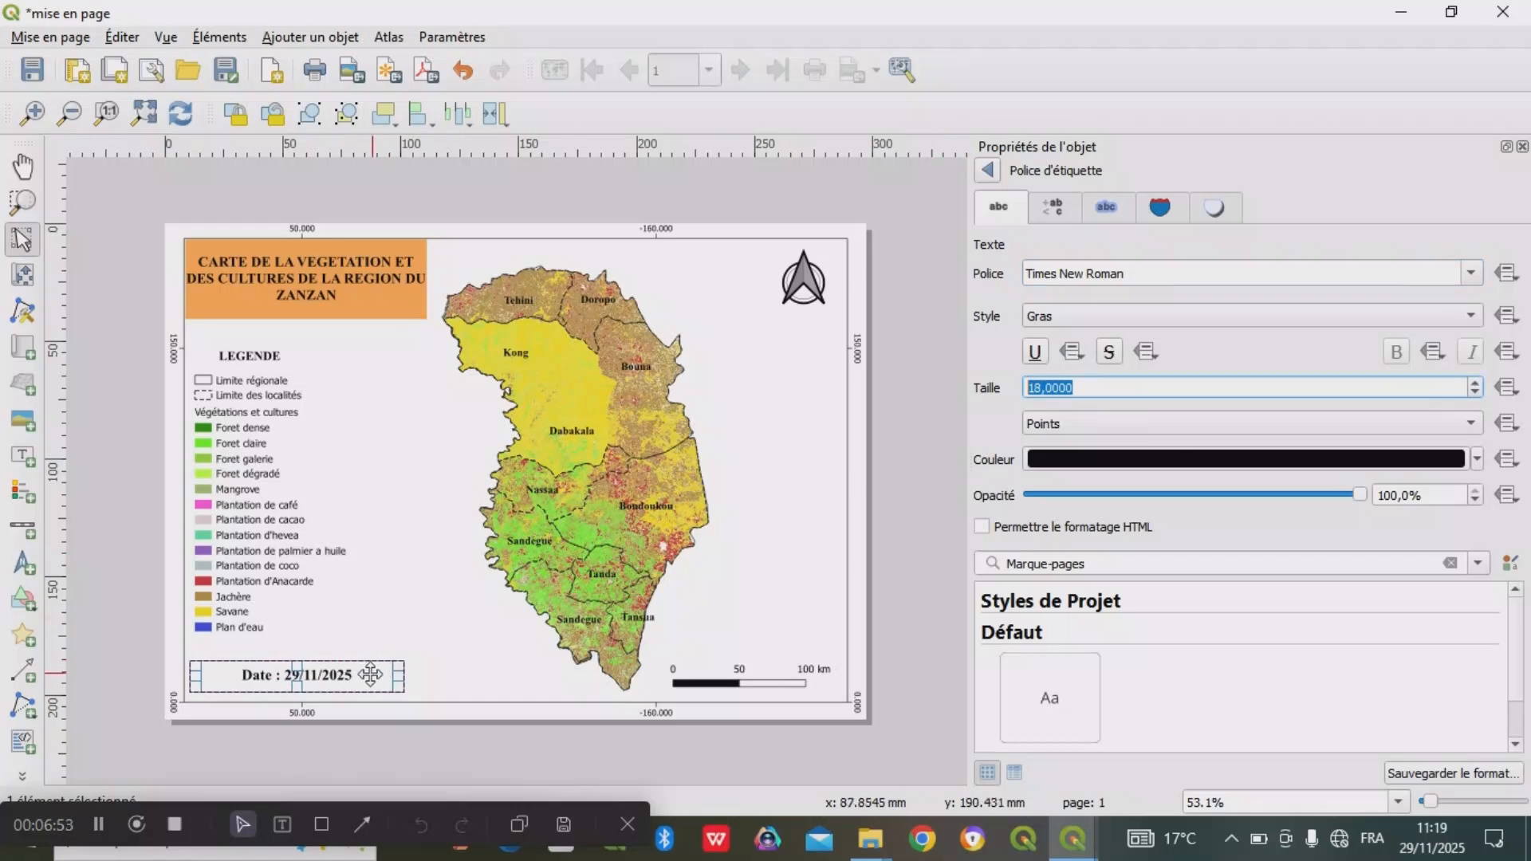
{"action": "left_click", "coordinate": [1477, 394]}
{"action": "left_click", "coordinate": [1478, 394]}
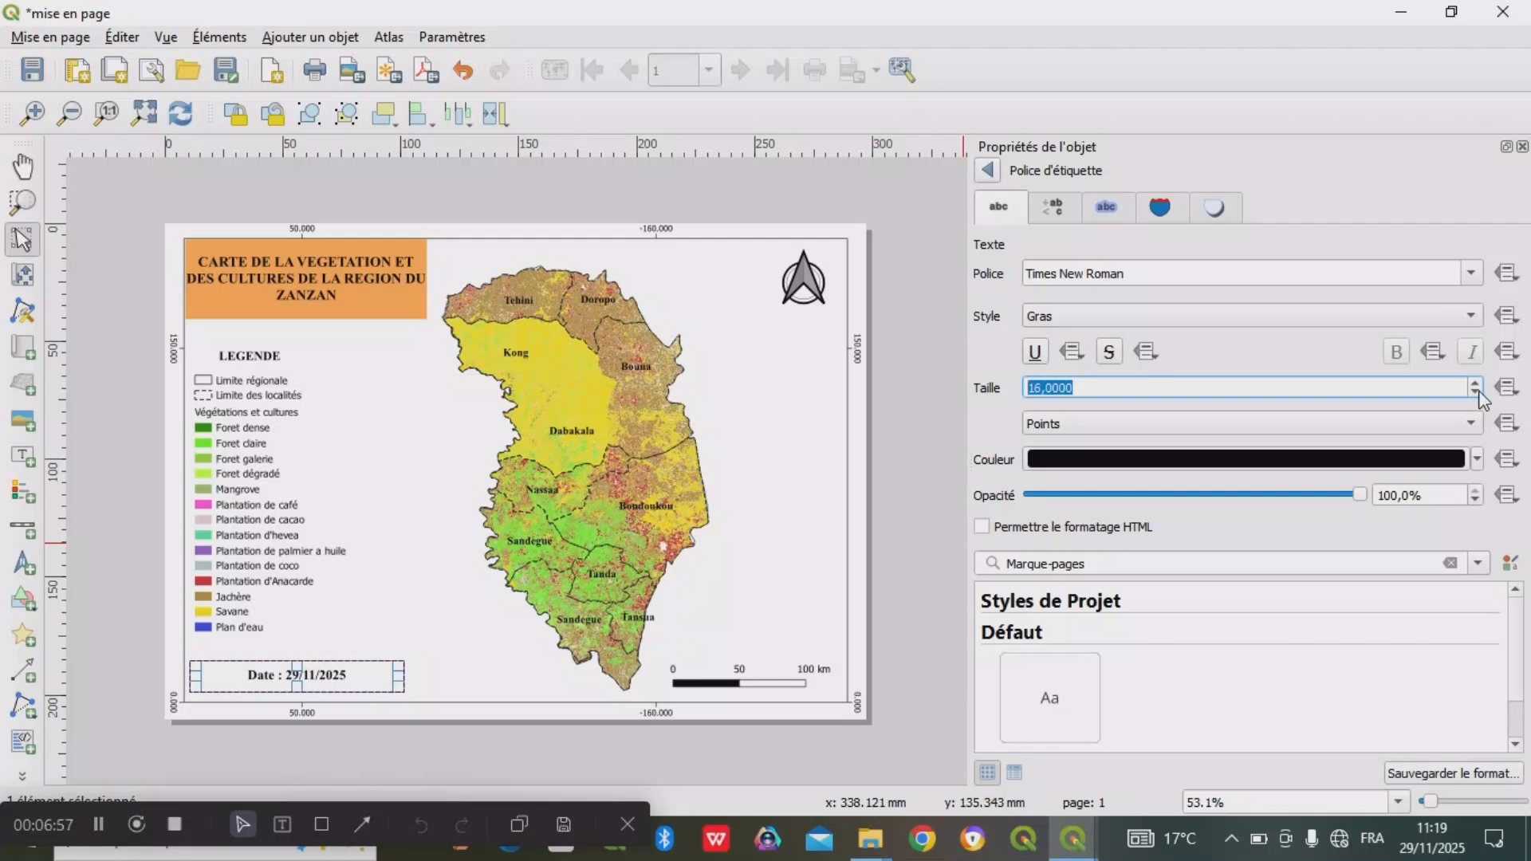
{"action": "left_click", "coordinate": [1478, 394]}
- Move the date label into the map frame's lower-left corner and narrow its box to fit the text
{"action": "left_click", "coordinate": [328, 676]}
{"action": "left_click_drag", "start_coordinate": [329, 676], "coordinate": [327, 683]}
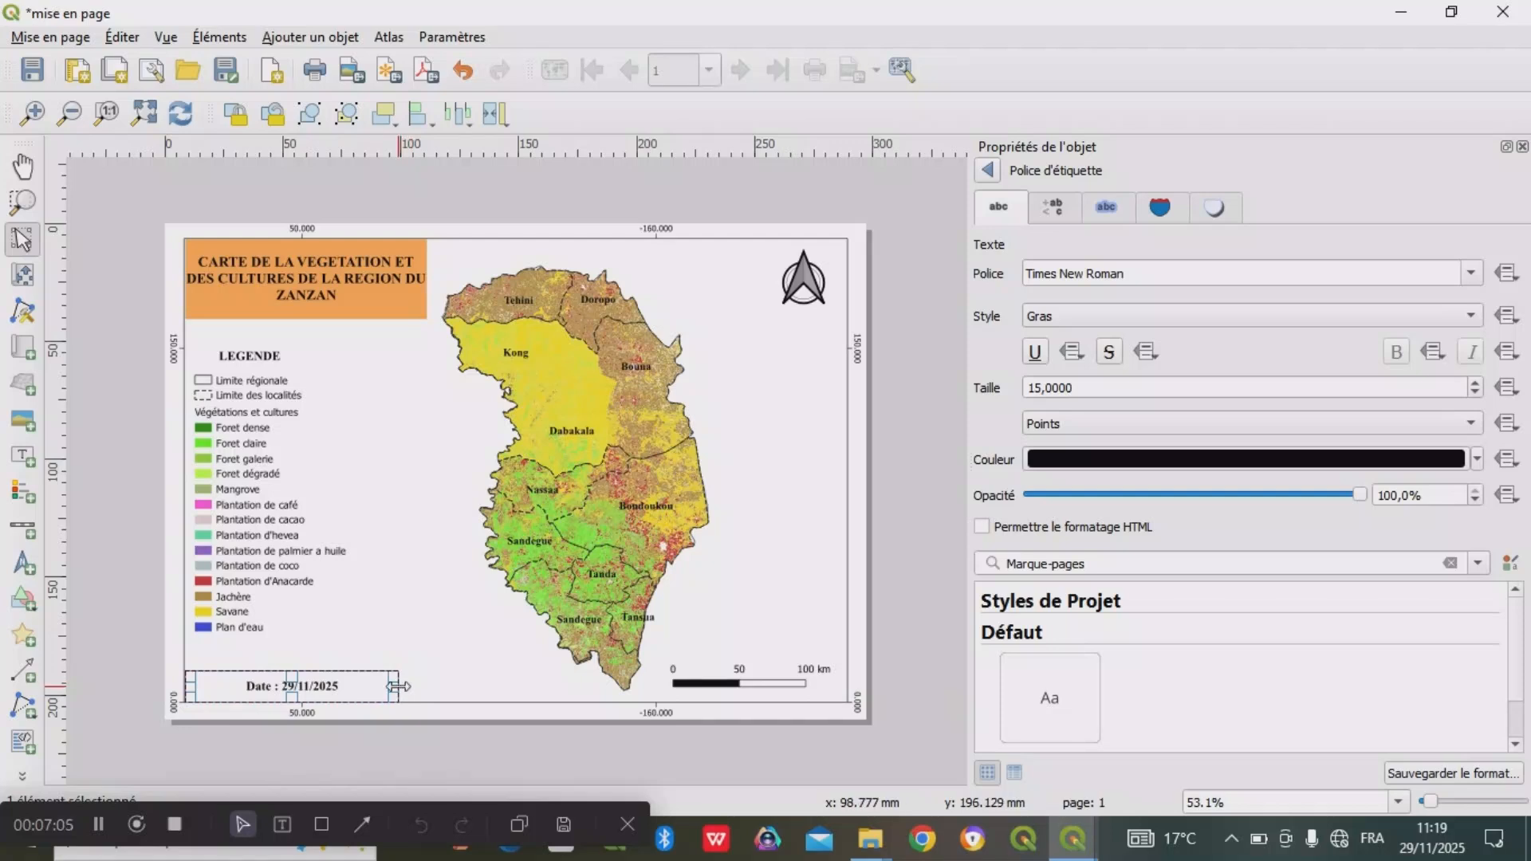
{"action": "left_click_drag", "start_coordinate": [398, 685], "coordinate": [311, 687]}
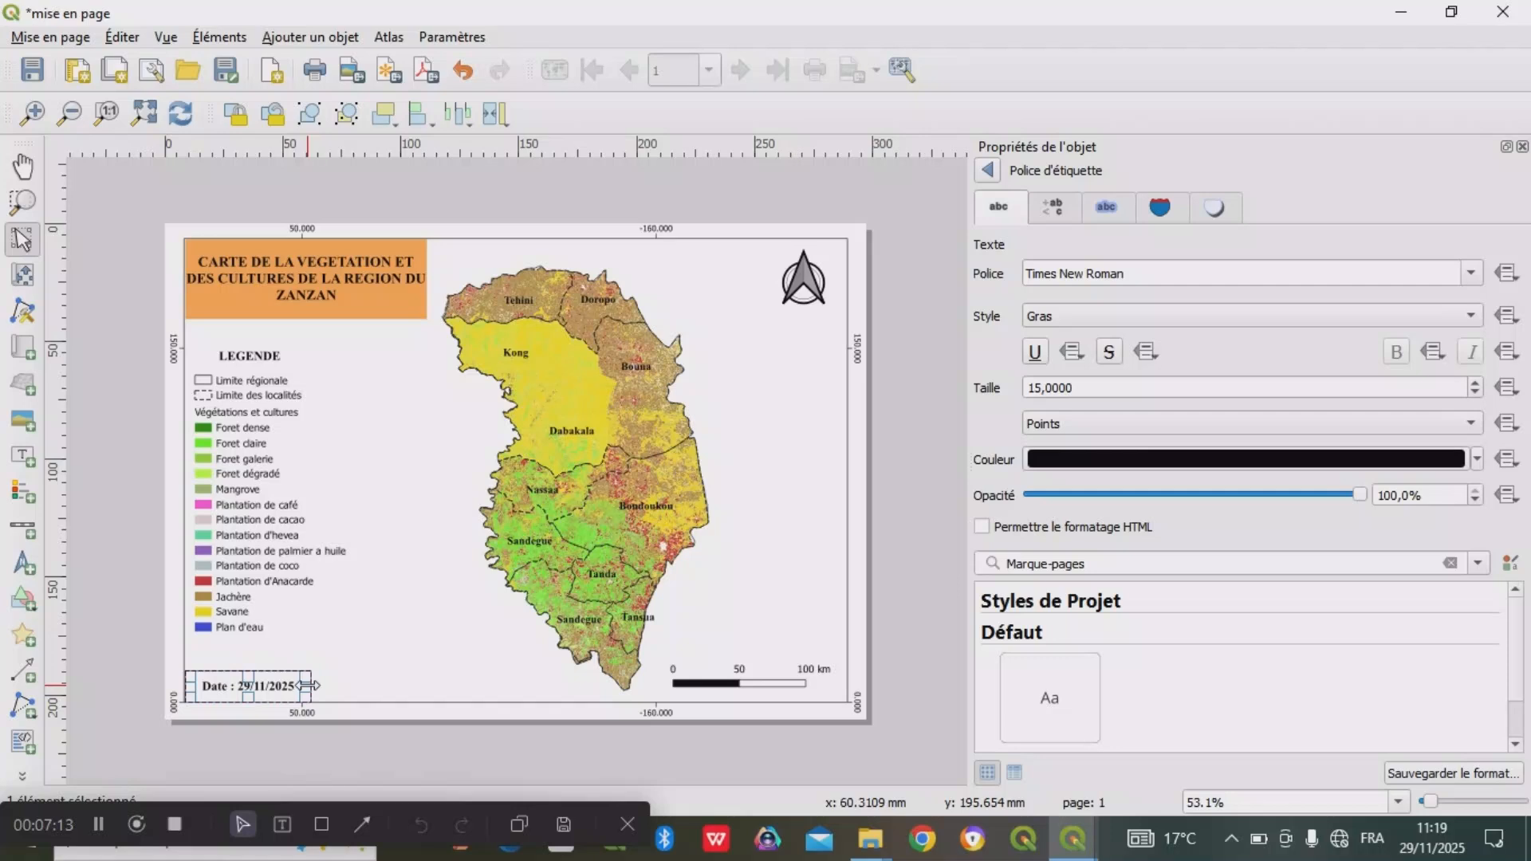
- Narrow the date label's box slightly and give the label a light orange #fdbf6f background
{"action": "mouse_move", "coordinate": [307, 686]}
{"action": "left_mouse_down"}
{"action": "mouse_move", "coordinate": [398, 685]}
{"action": "mouse_move", "coordinate": [305, 685]}
{"action": "left_mouse_up"}
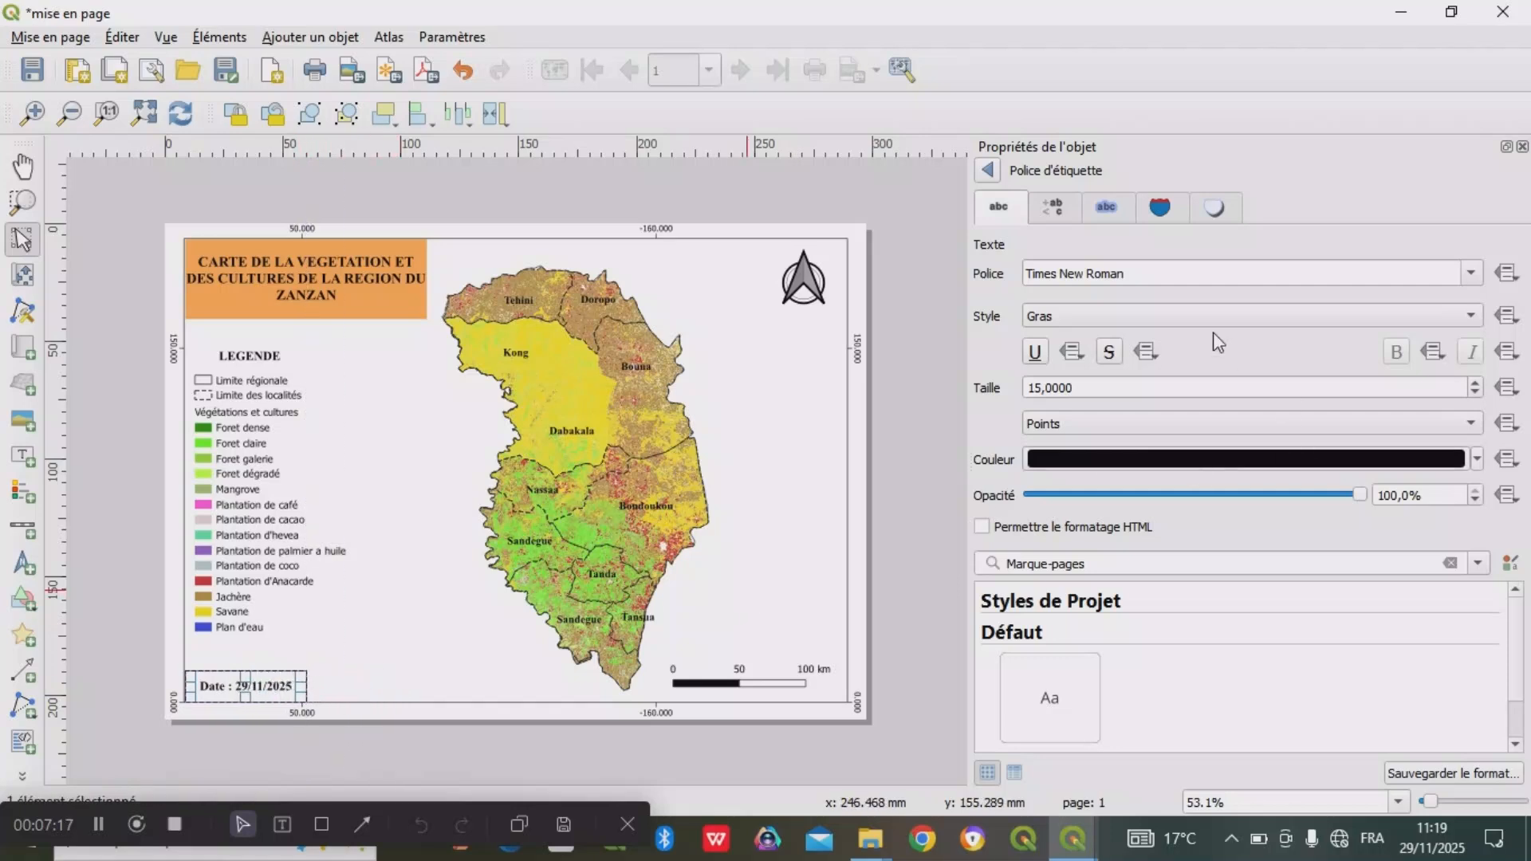
{"action": "left_click", "coordinate": [990, 171]}
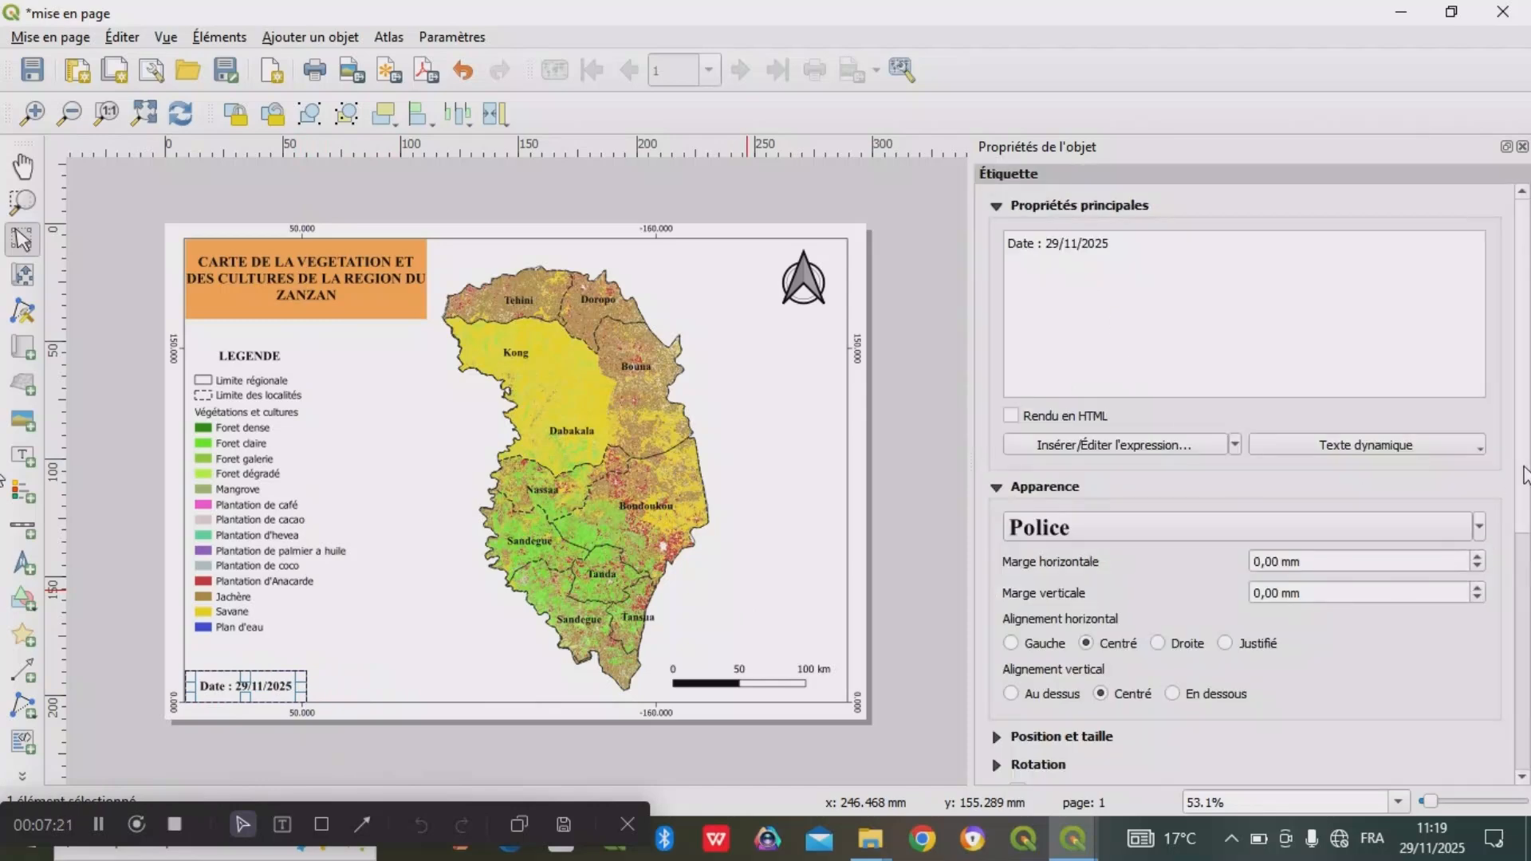
{"action": "left_click_drag", "start_coordinate": [1525, 496], "coordinate": [1525, 526]}
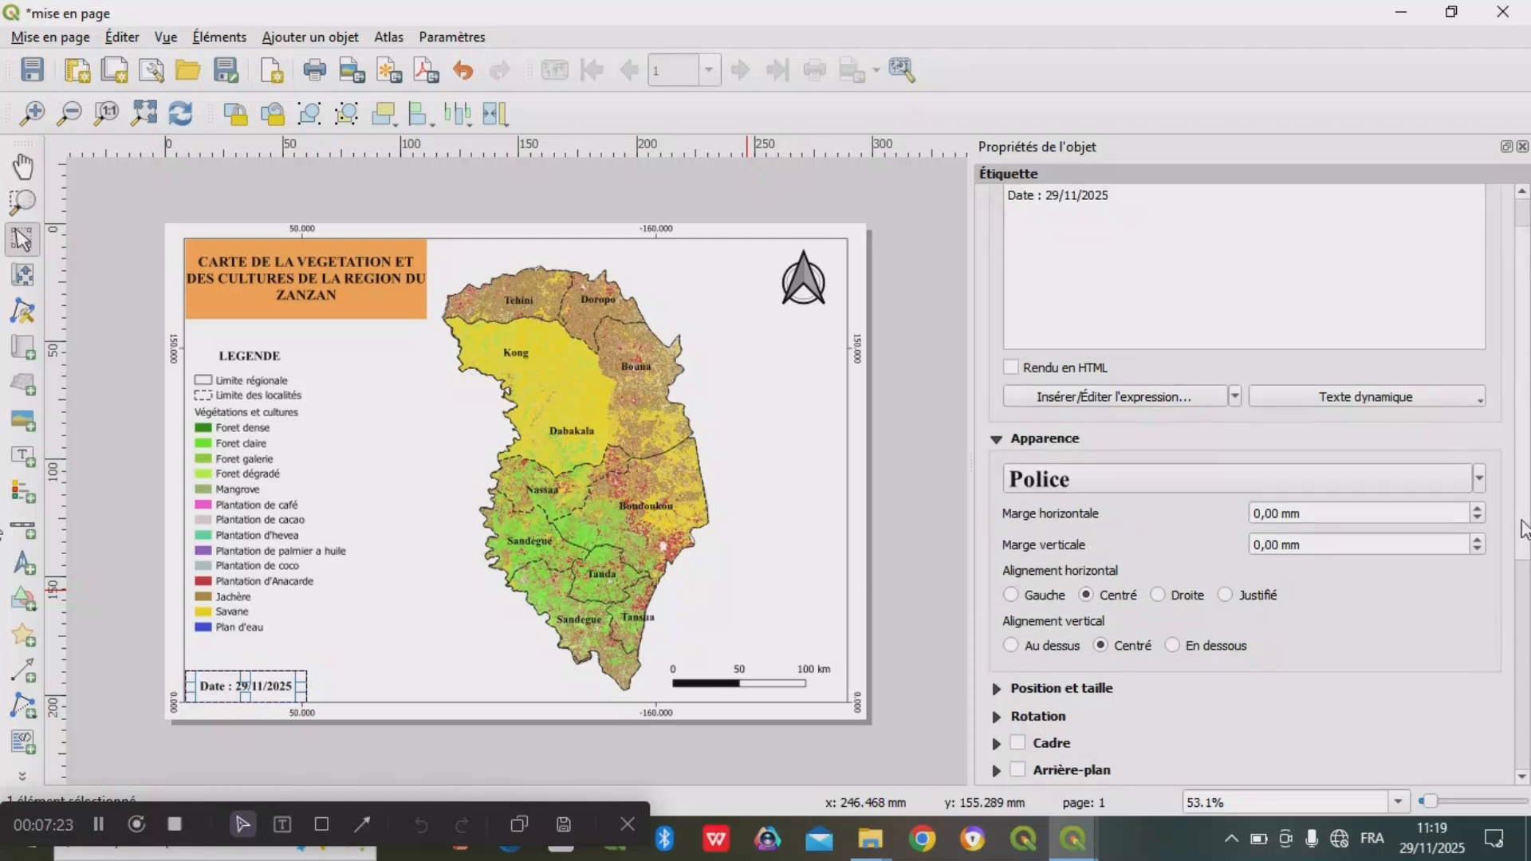
{"action": "scroll", "coordinate": [1525, 526], "scroll_direction": "down", "scroll_amount": 3}
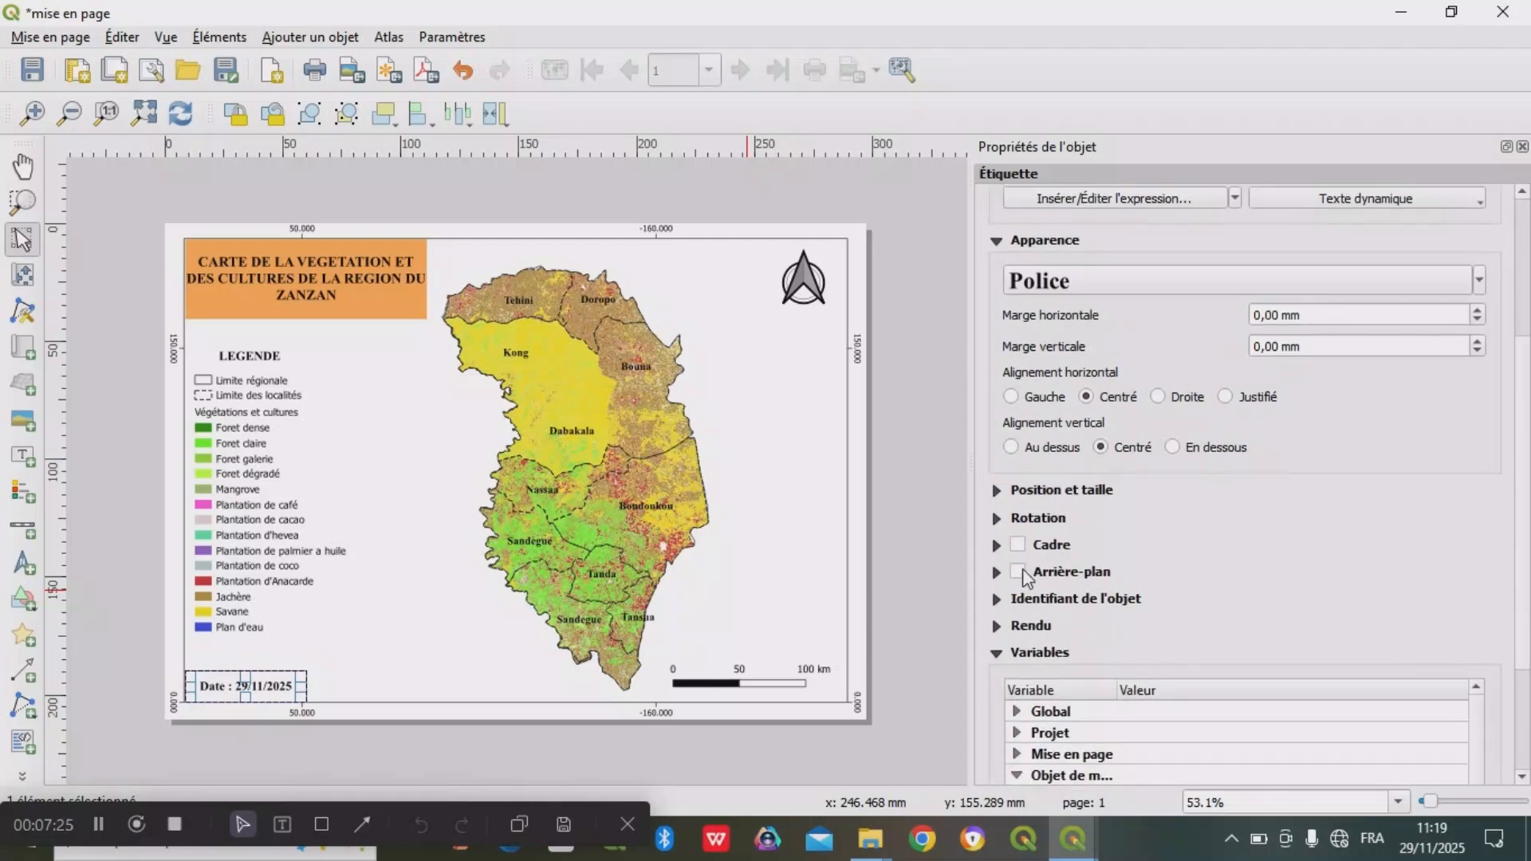
{"action": "left_click", "coordinate": [1019, 572]}
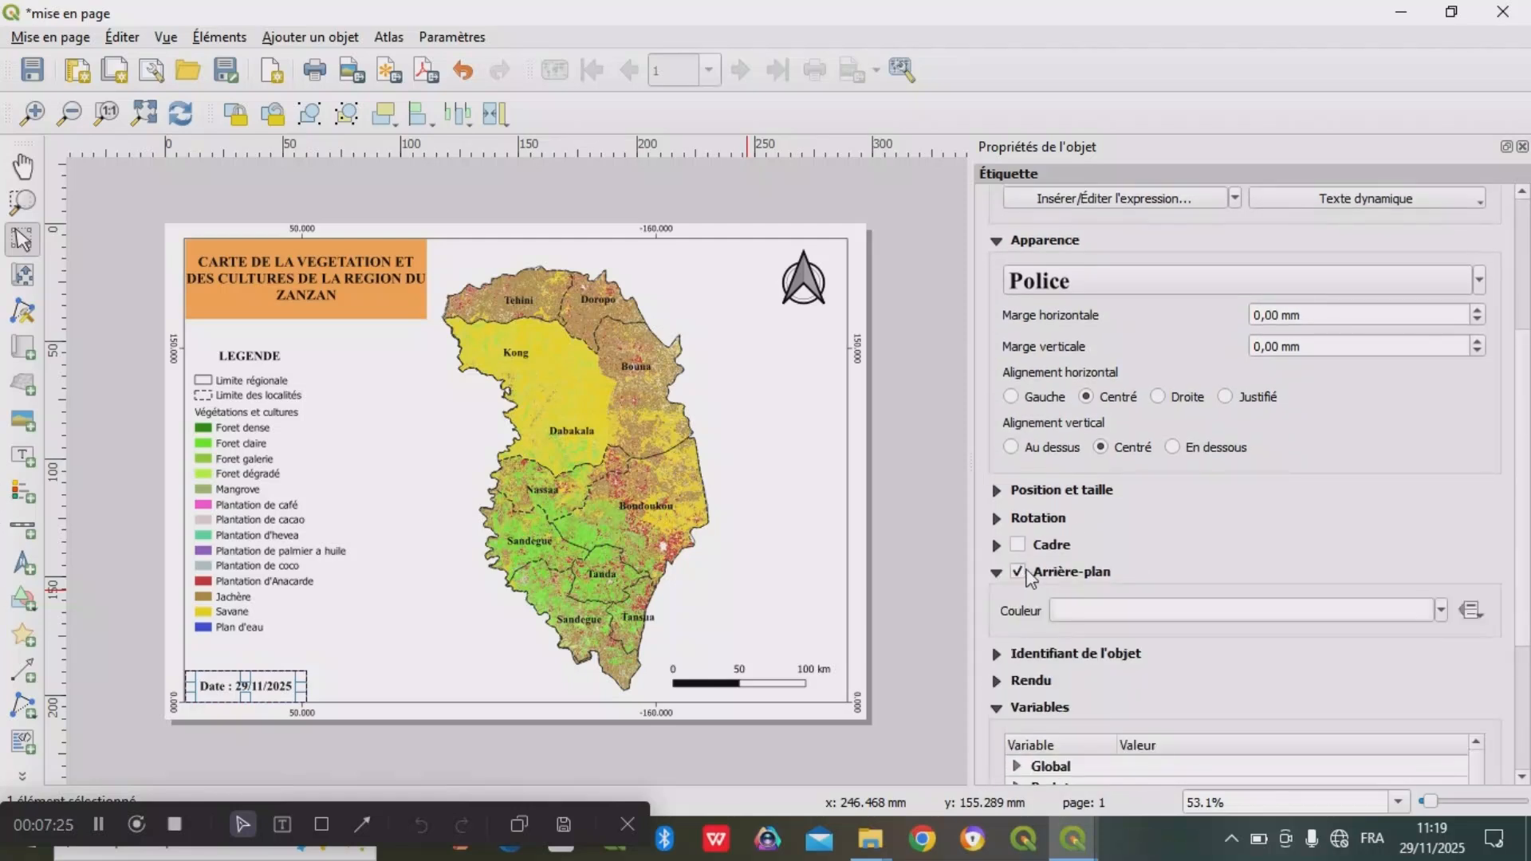
{"action": "left_click", "coordinate": [1440, 611]}
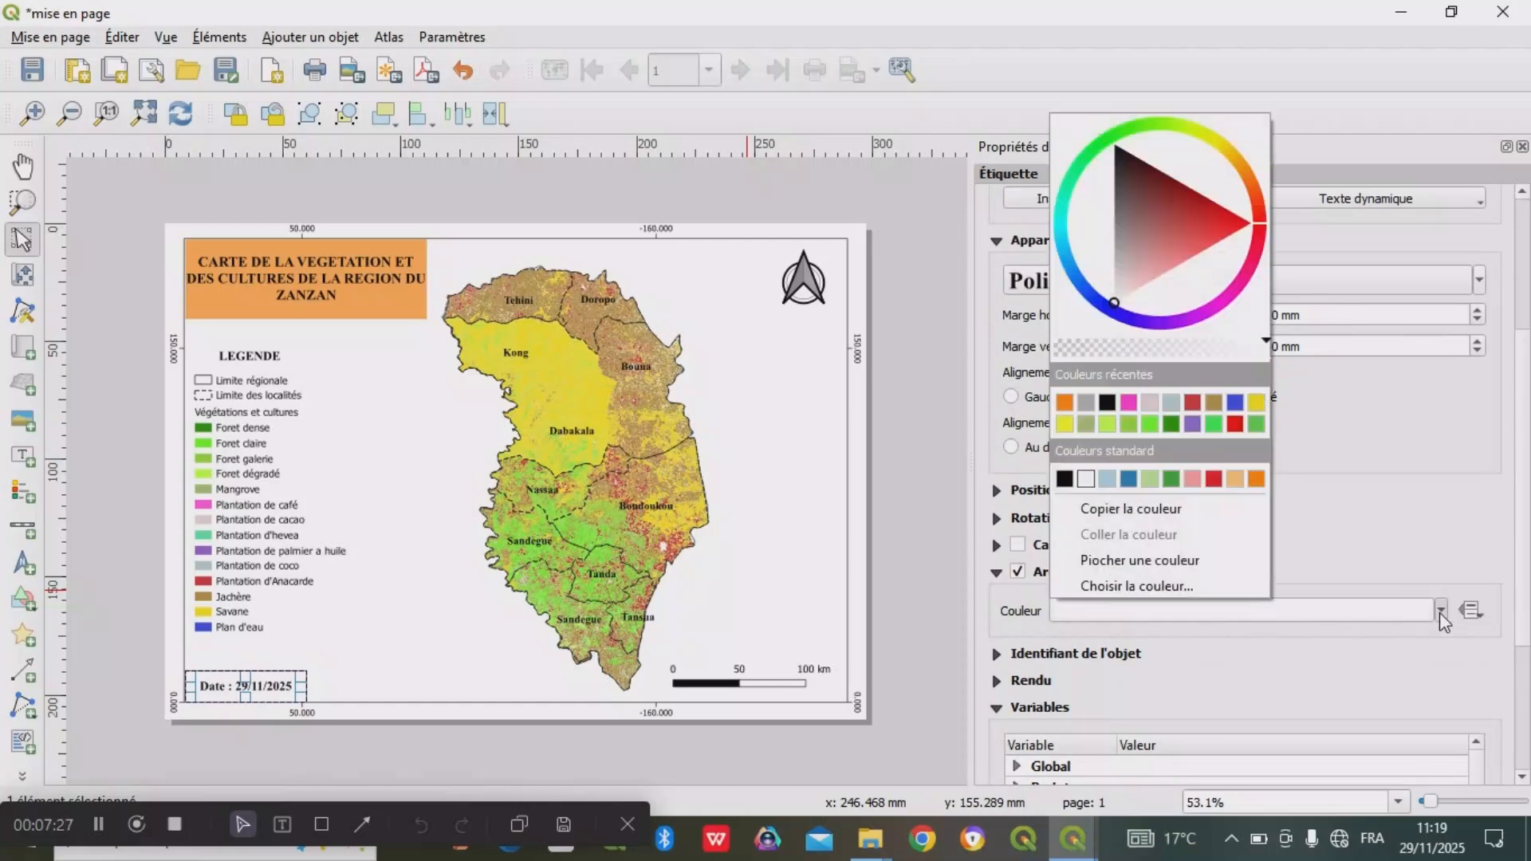
{"action": "left_click", "coordinate": [1235, 479]}
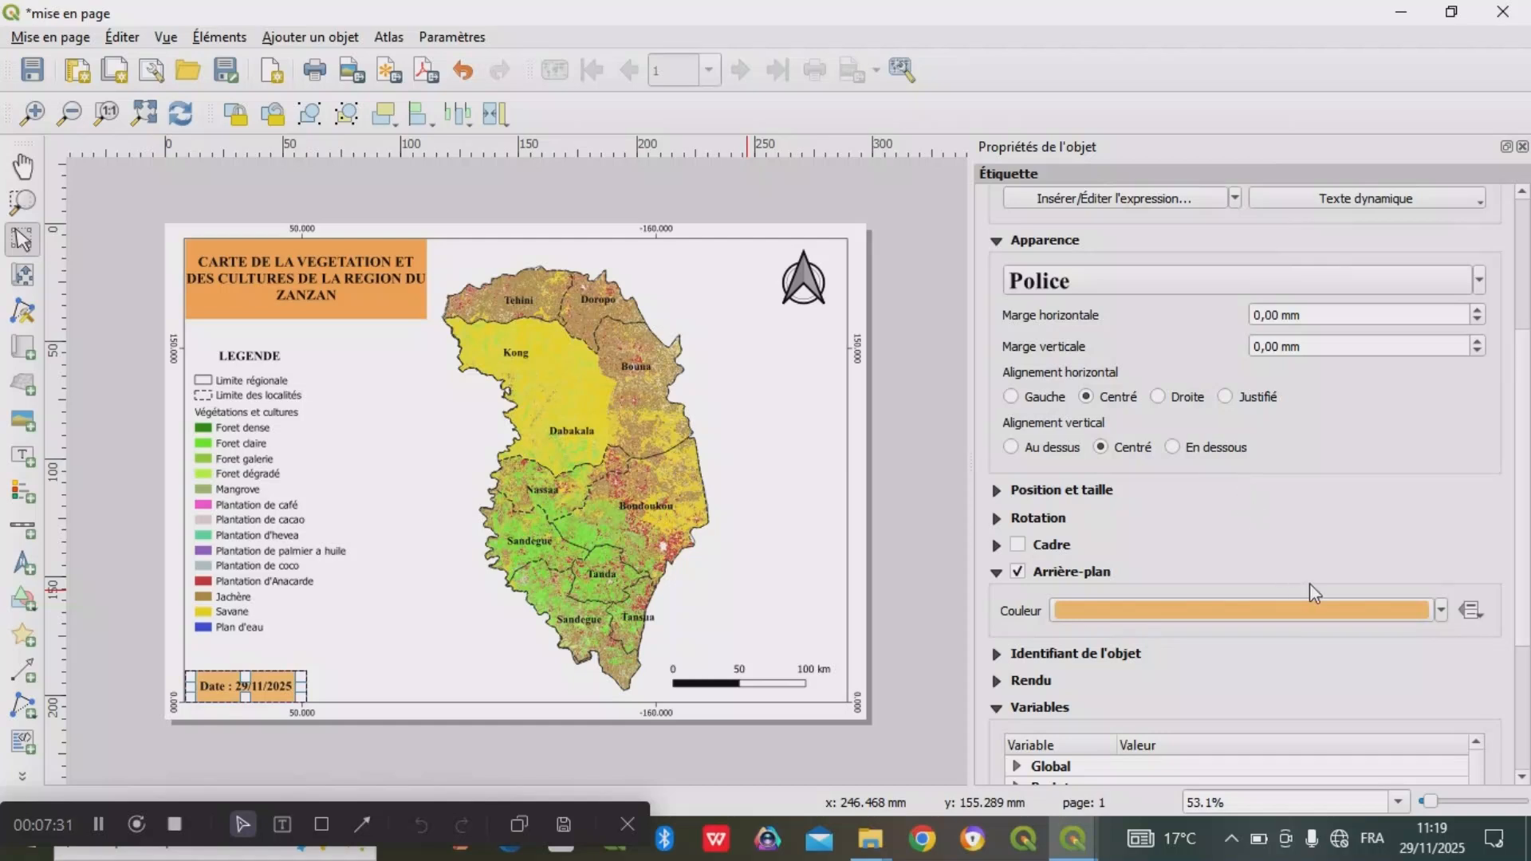
- Reduce the opacity of the date label's background colour to 74%
{"action": "left_click", "coordinate": [1381, 609]}
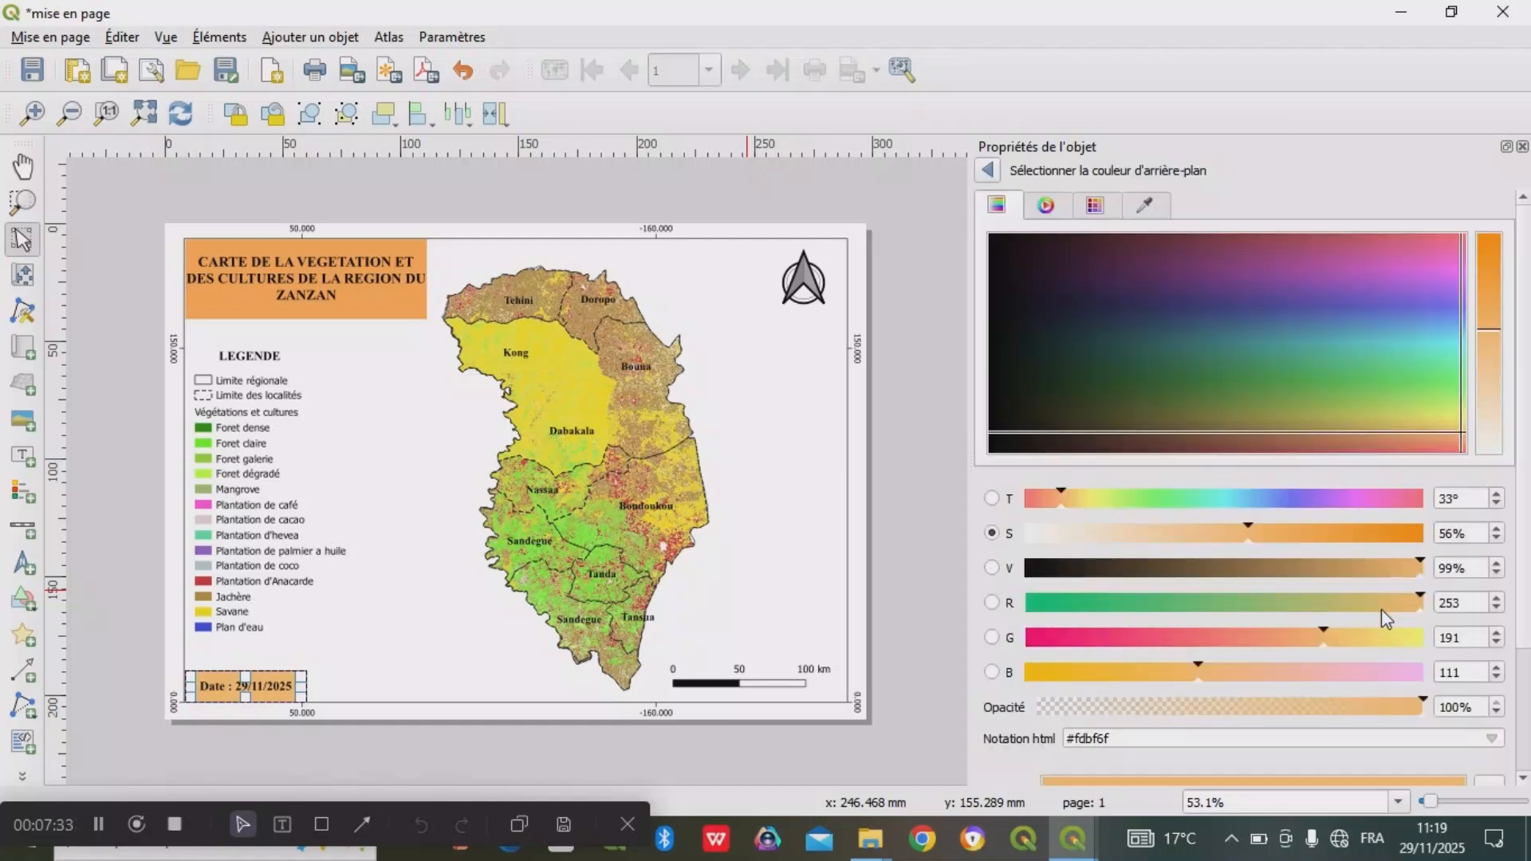
{"action": "left_click", "coordinate": [1321, 705]}
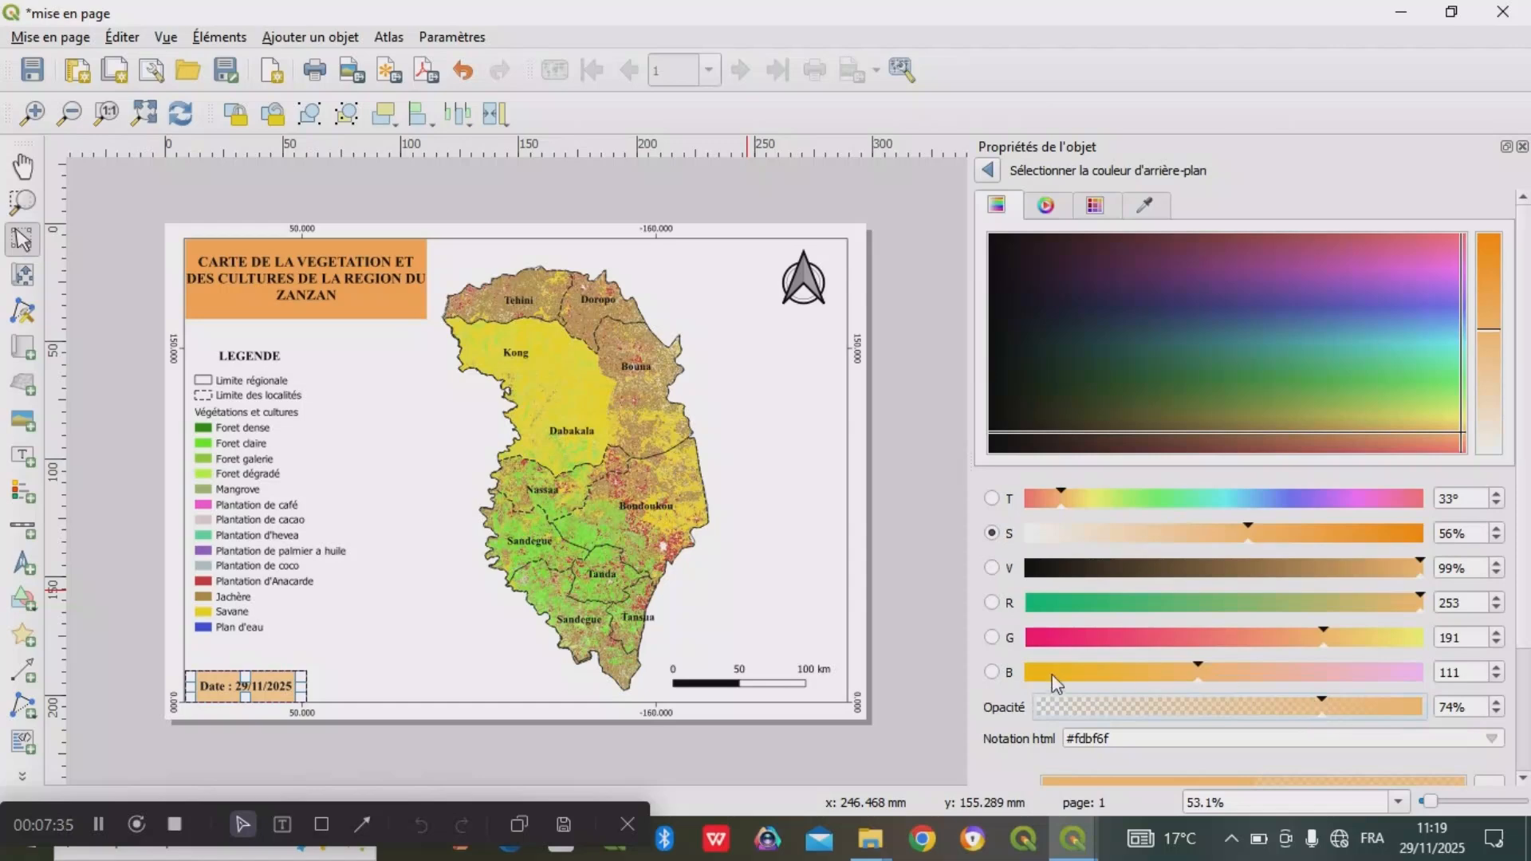
{"action": "left_click", "coordinate": [892, 752]}
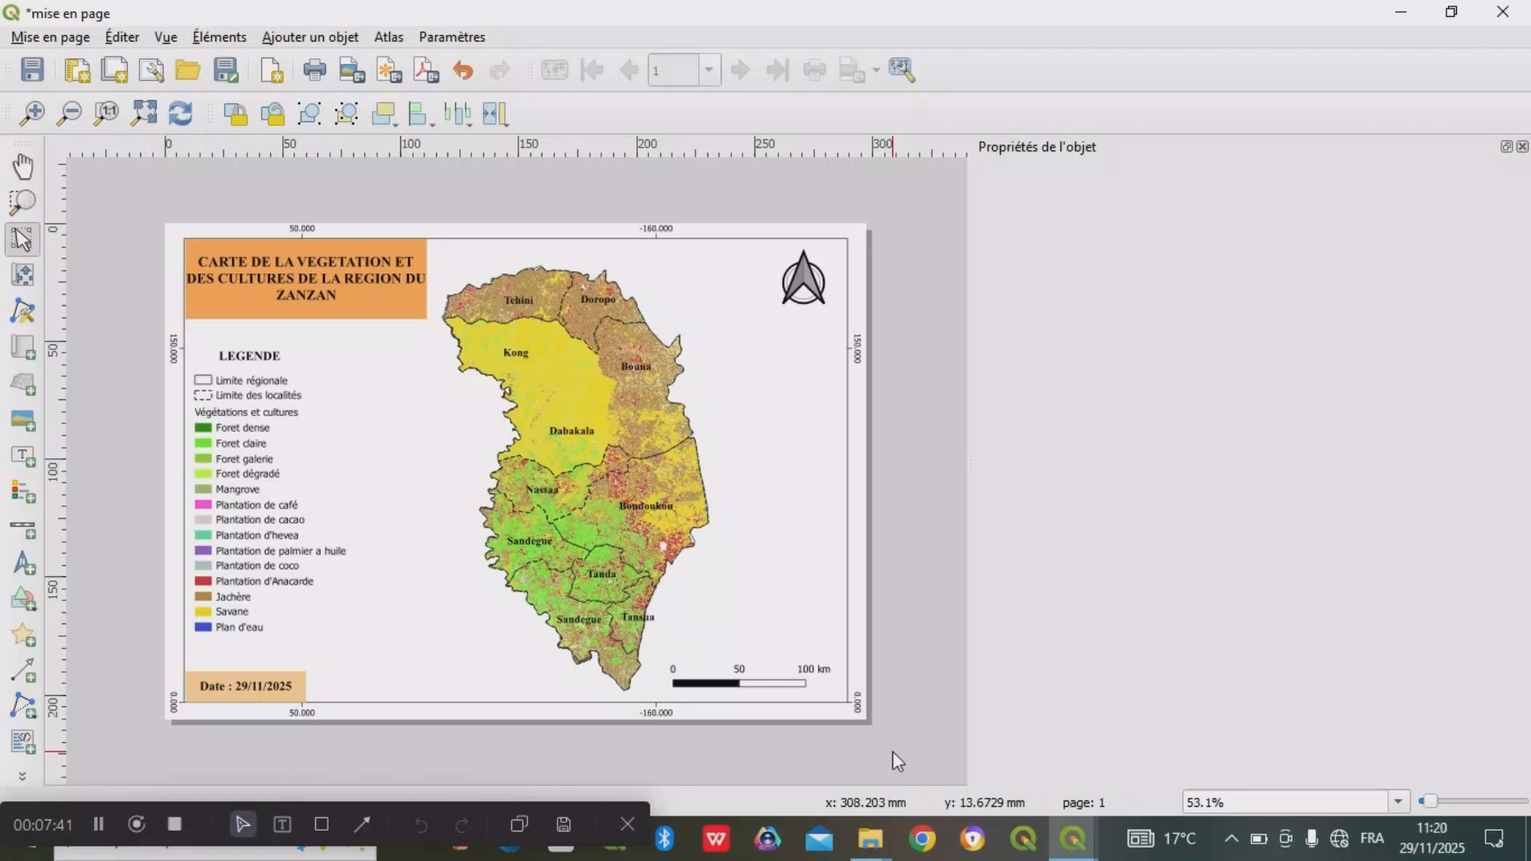
- Widen the title label's box slightly and shift the map content a little to the right within its frame
{"action": "left_click", "coordinate": [311, 279]}
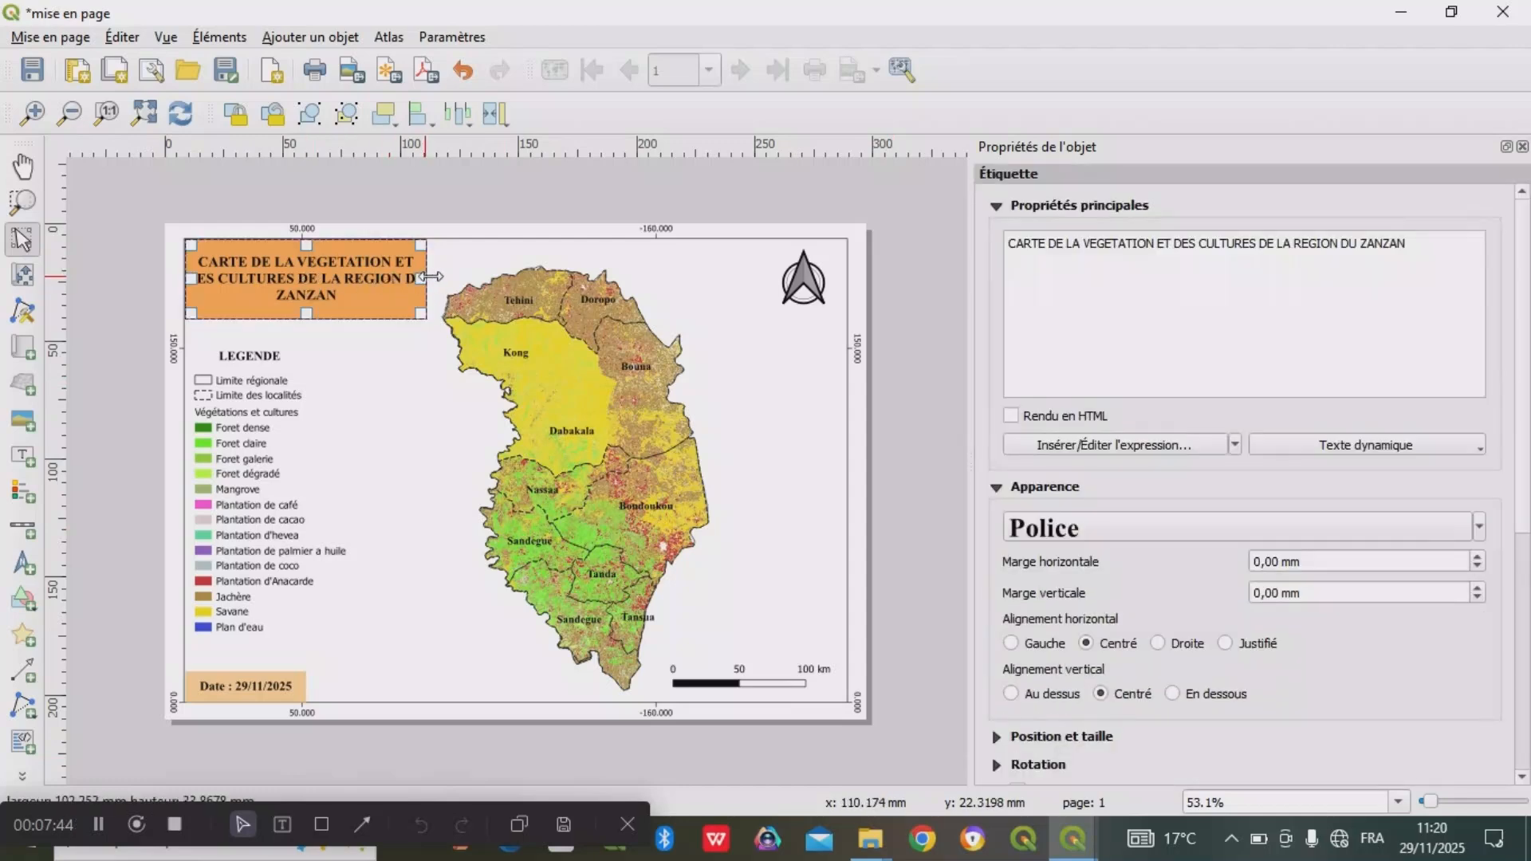
{"action": "left_click_drag", "start_coordinate": [425, 278], "coordinate": [437, 279]}
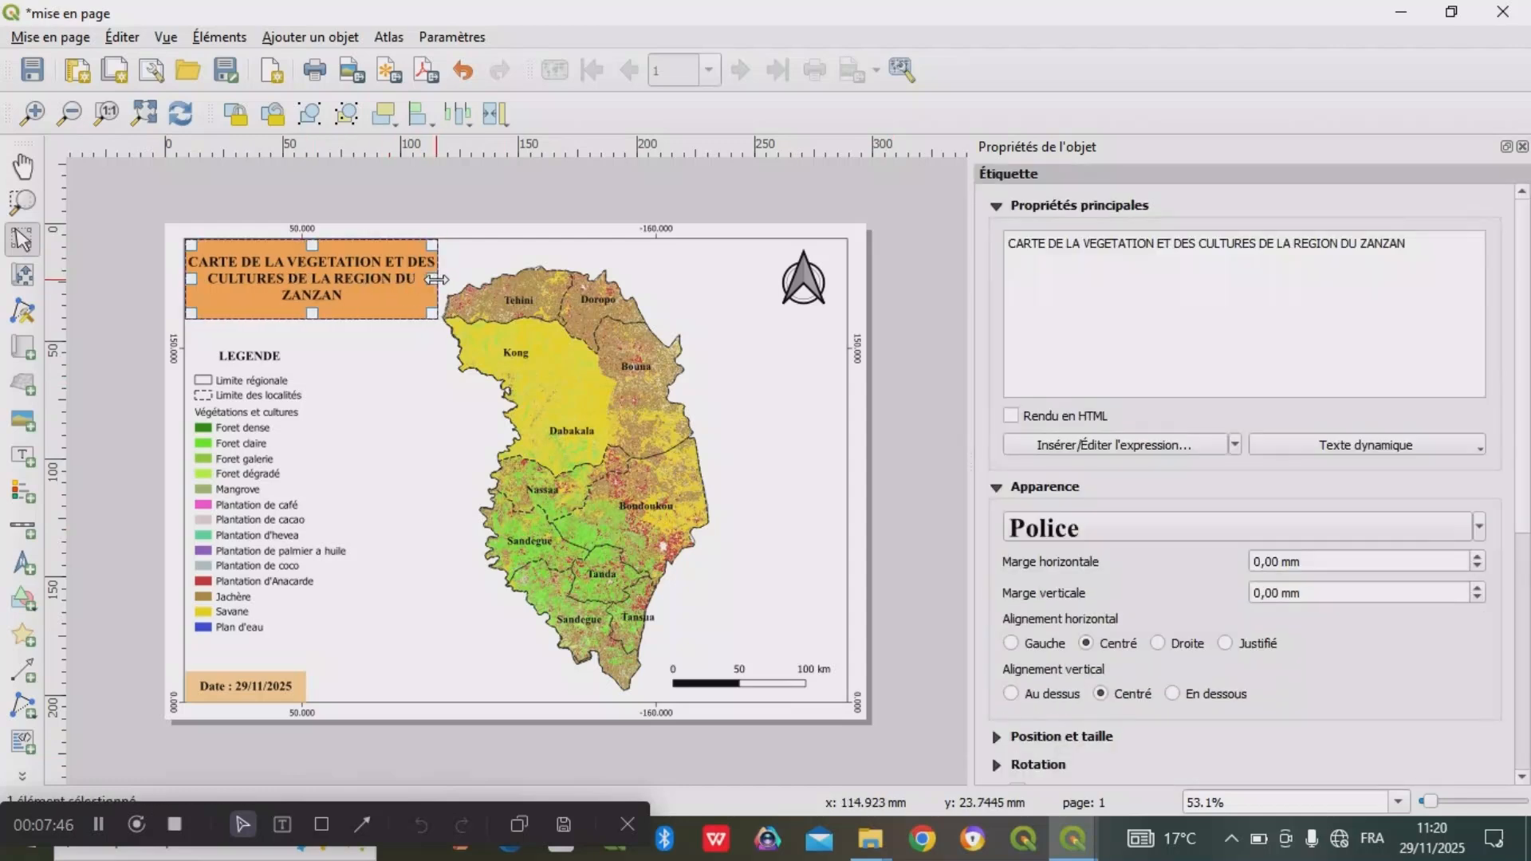
{"action": "left_click", "coordinate": [427, 368]}
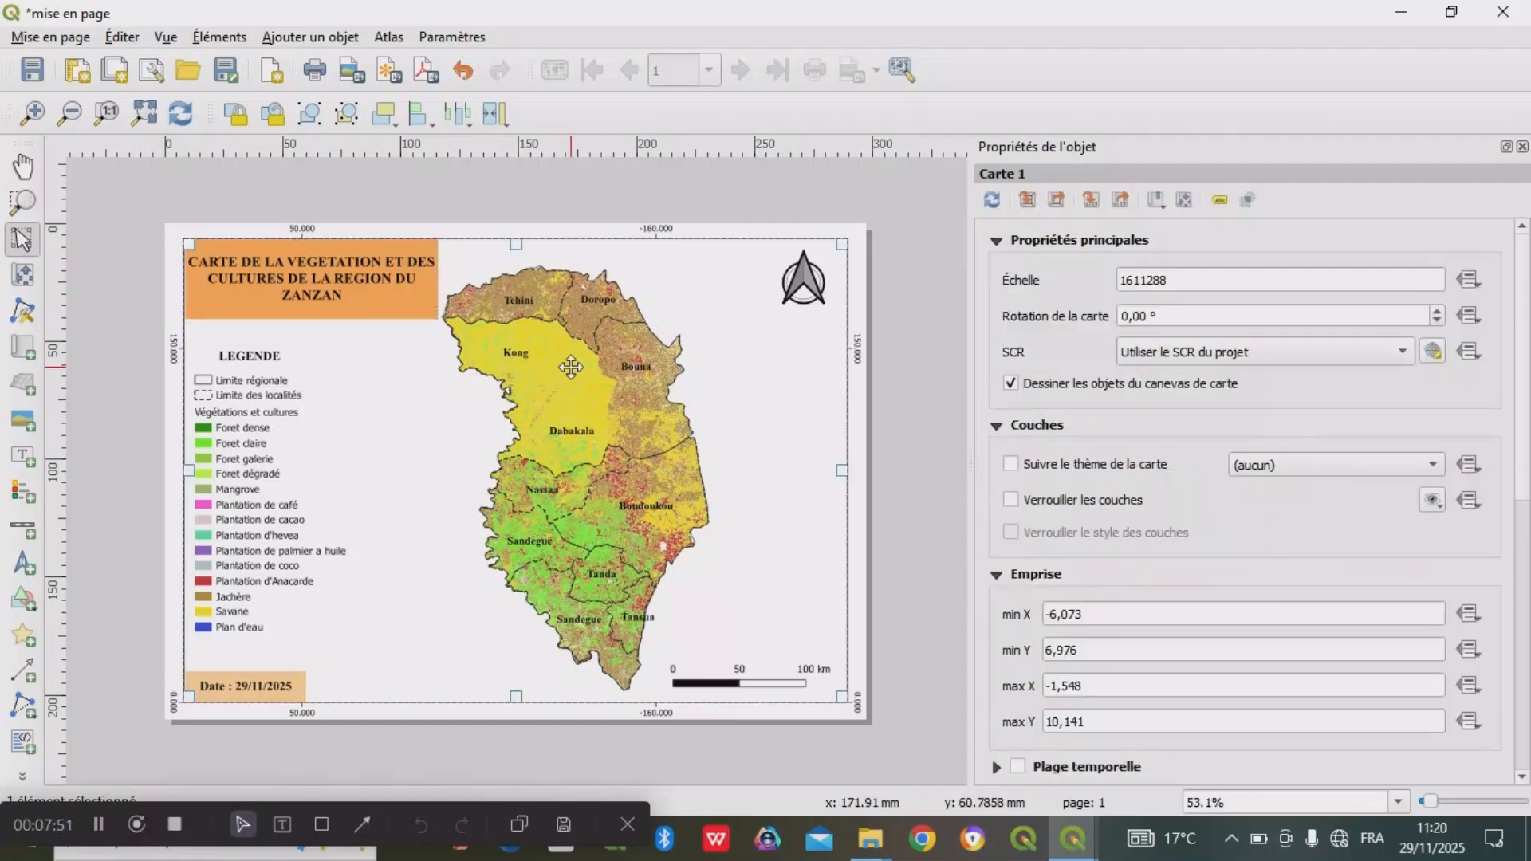
{"action": "key", "text": "c"}
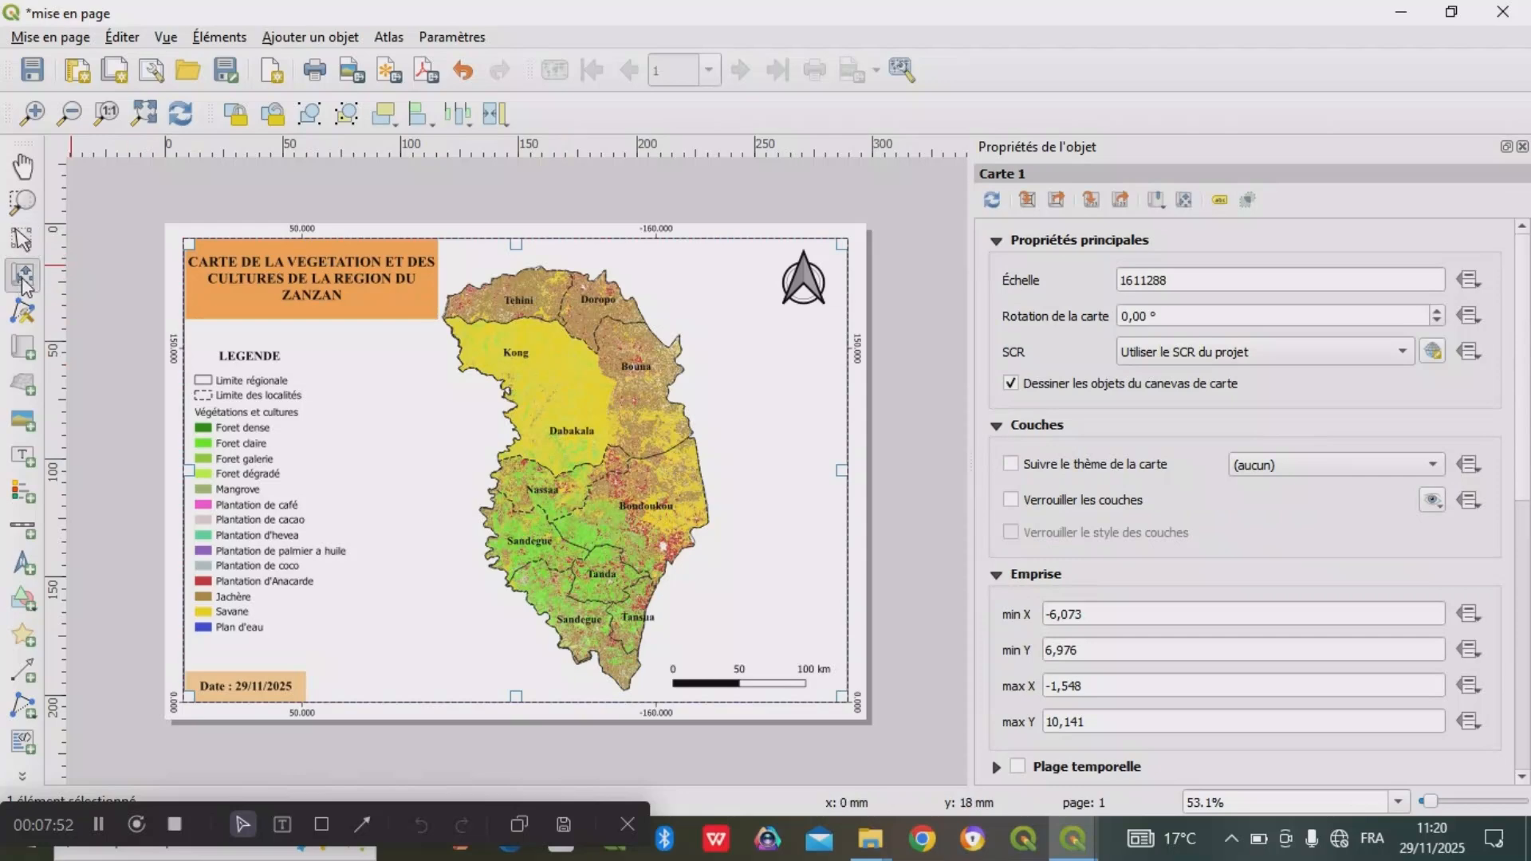
{"action": "left_click_drag", "start_coordinate": [555, 391], "coordinate": [560, 391]}
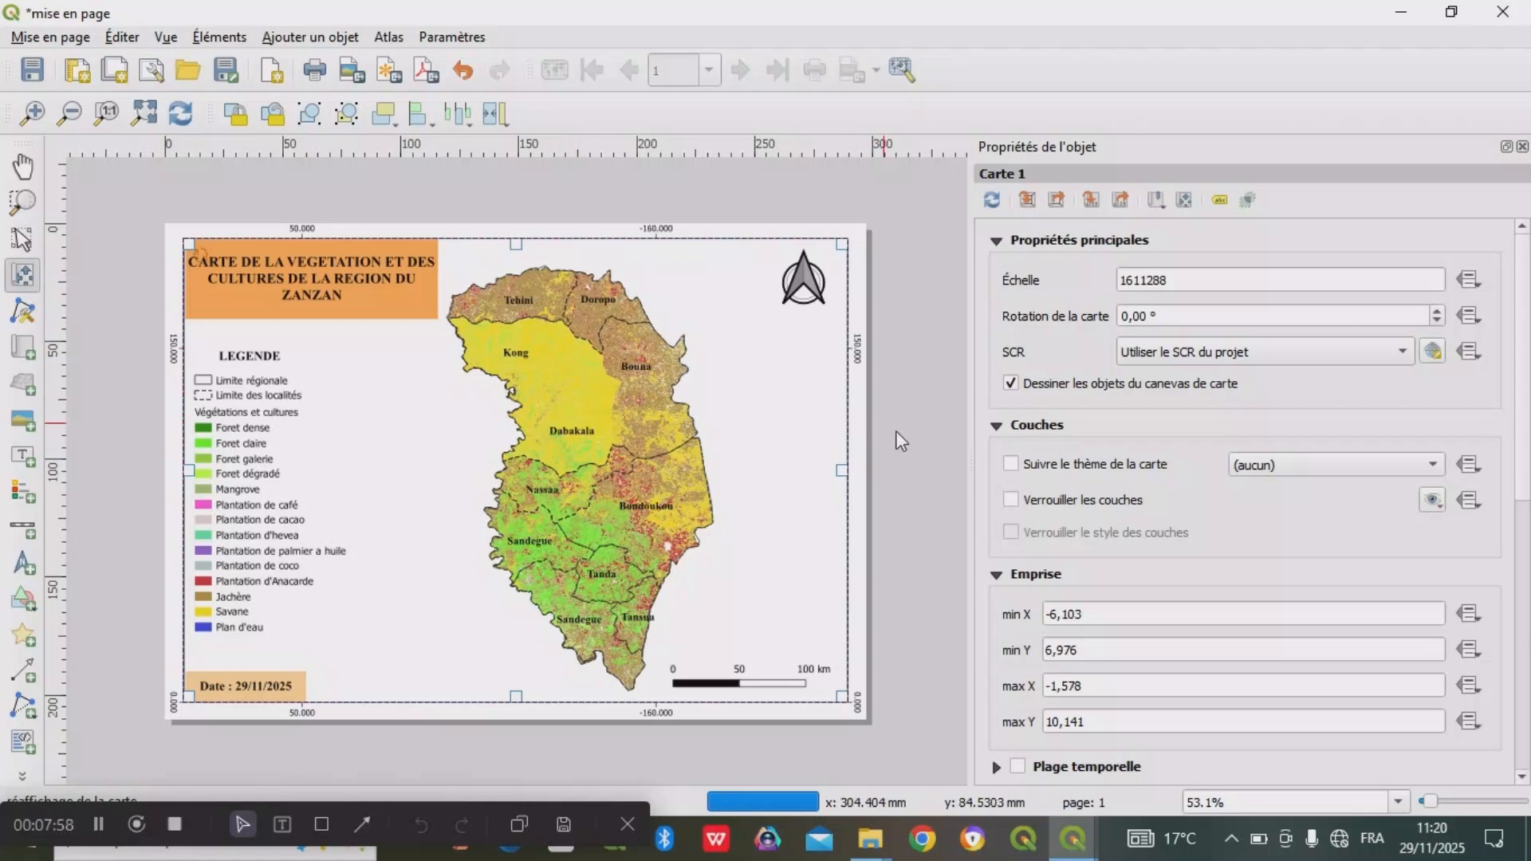
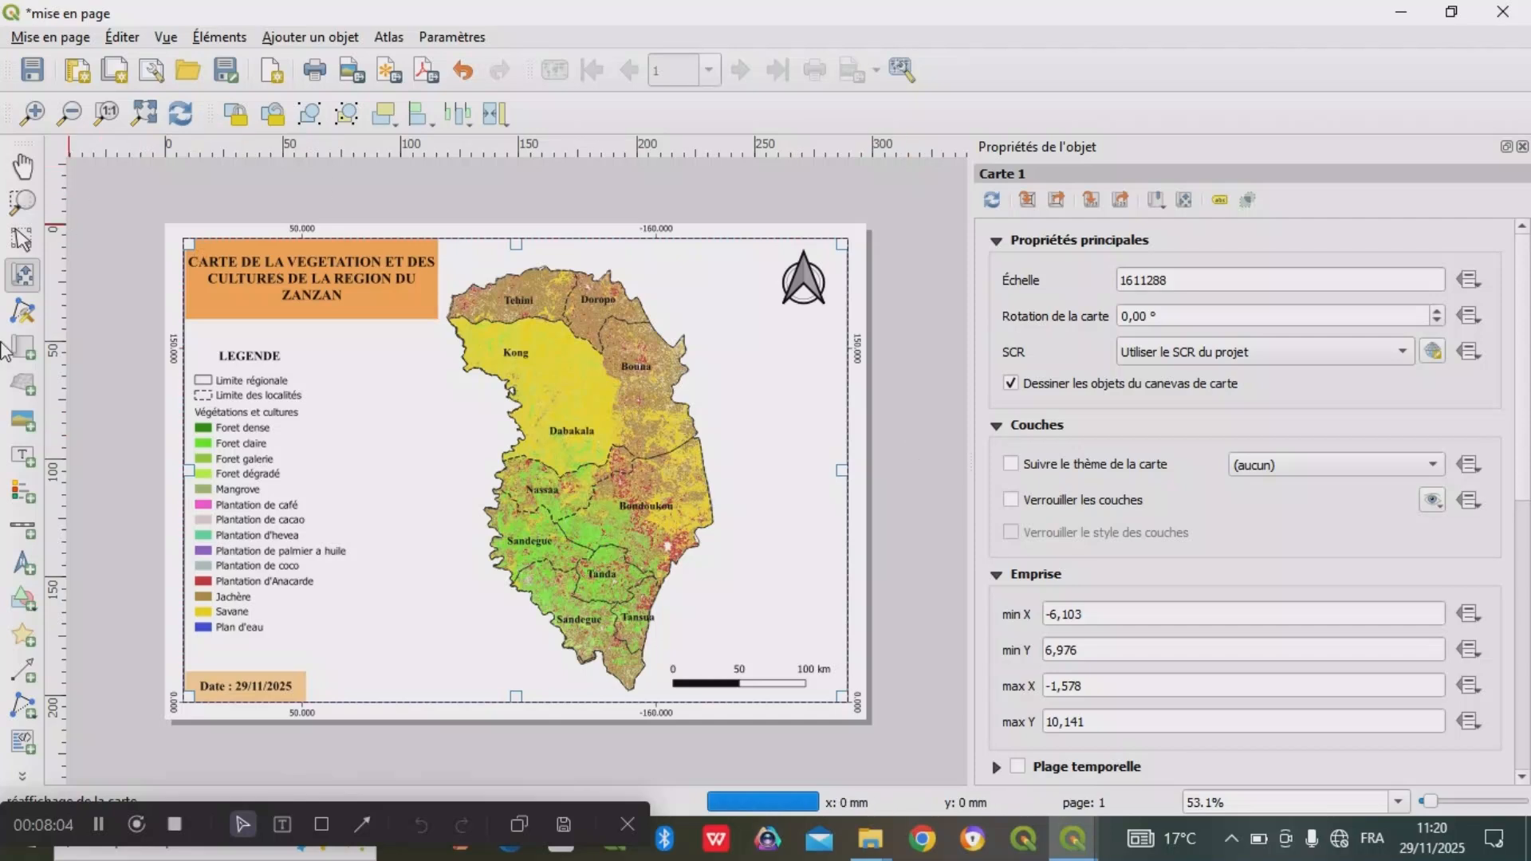
- Draw a rectangle shape covering the whole layout page, about 297 by 210 mm
{"action": "left_click", "coordinate": [22, 600]}
{"action": "left_click", "coordinate": [64, 596]}
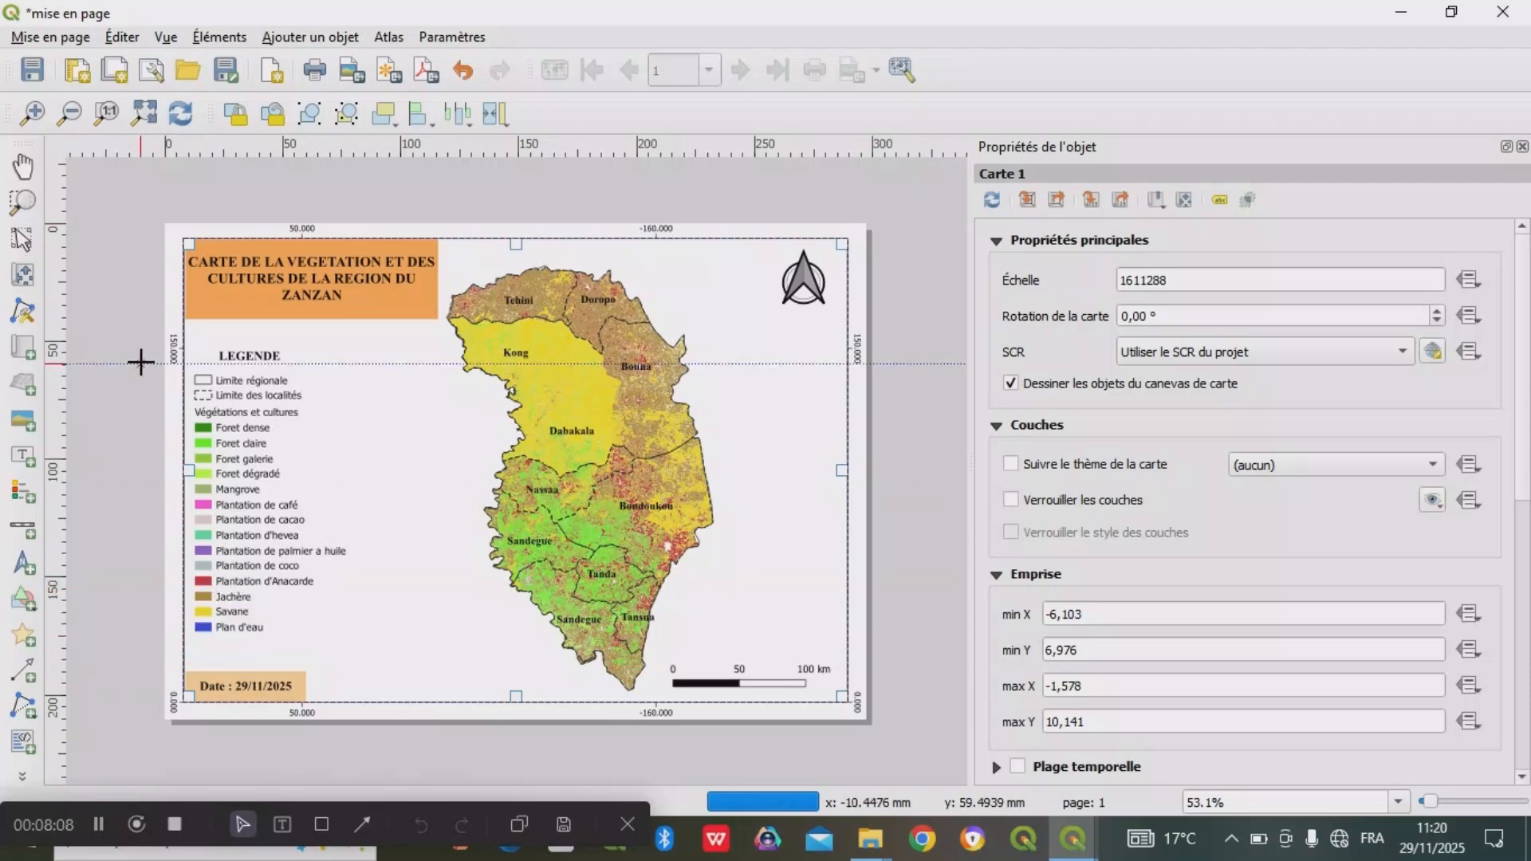
{"action": "left_click_drag", "start_coordinate": [165, 227], "coordinate": [582, 687]}
{"action": "left_click_drag", "start_coordinate": [676, 715], "coordinate": [869, 720]}
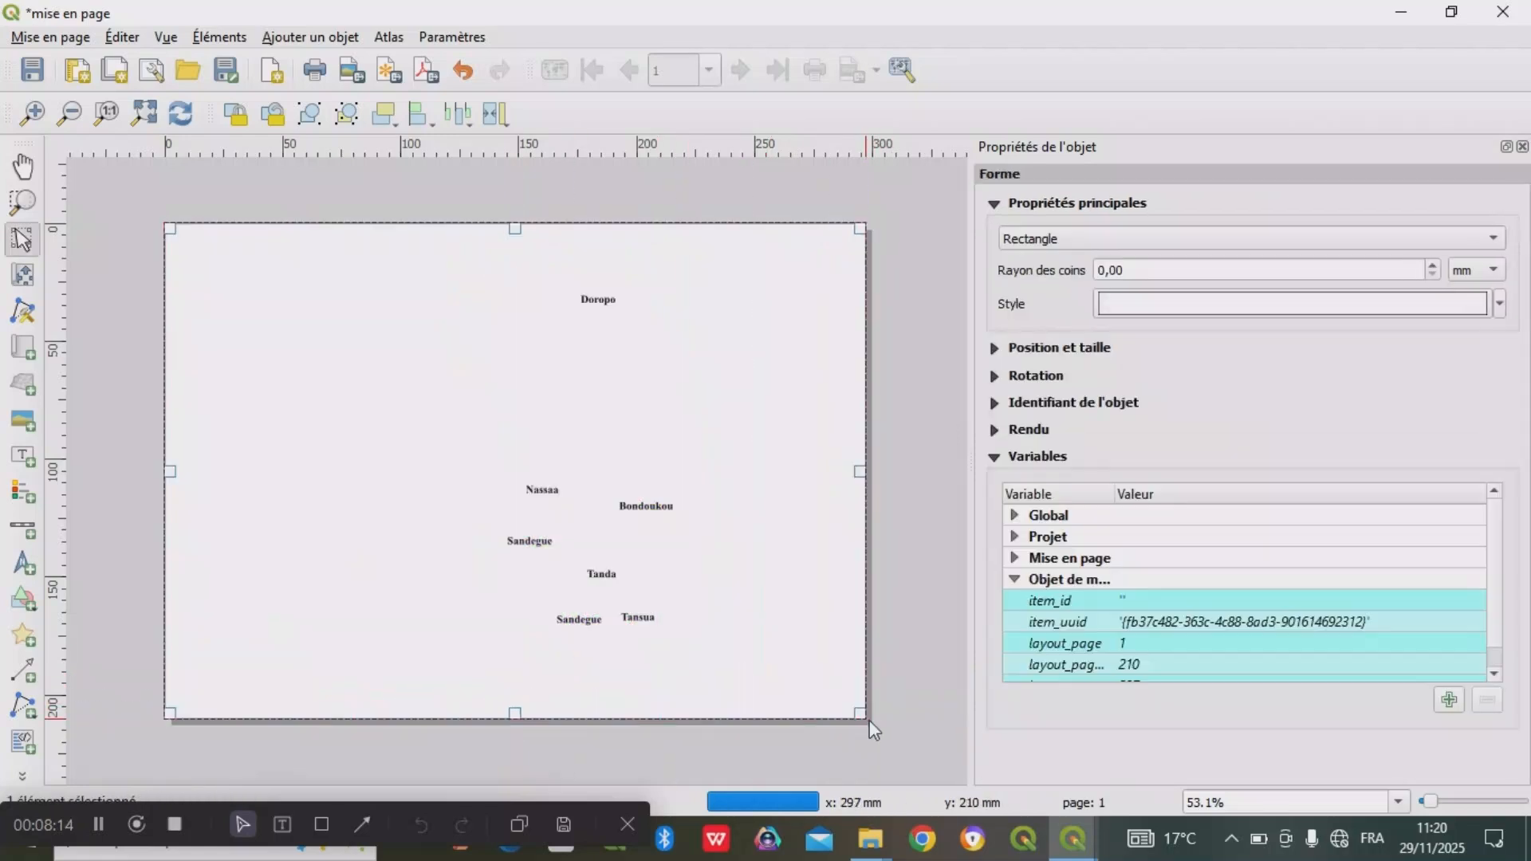
- Give the page-wide rectangle a transparent fill and a stroke width of 0.4 mm
{"action": "left_click", "coordinate": [1500, 305]}
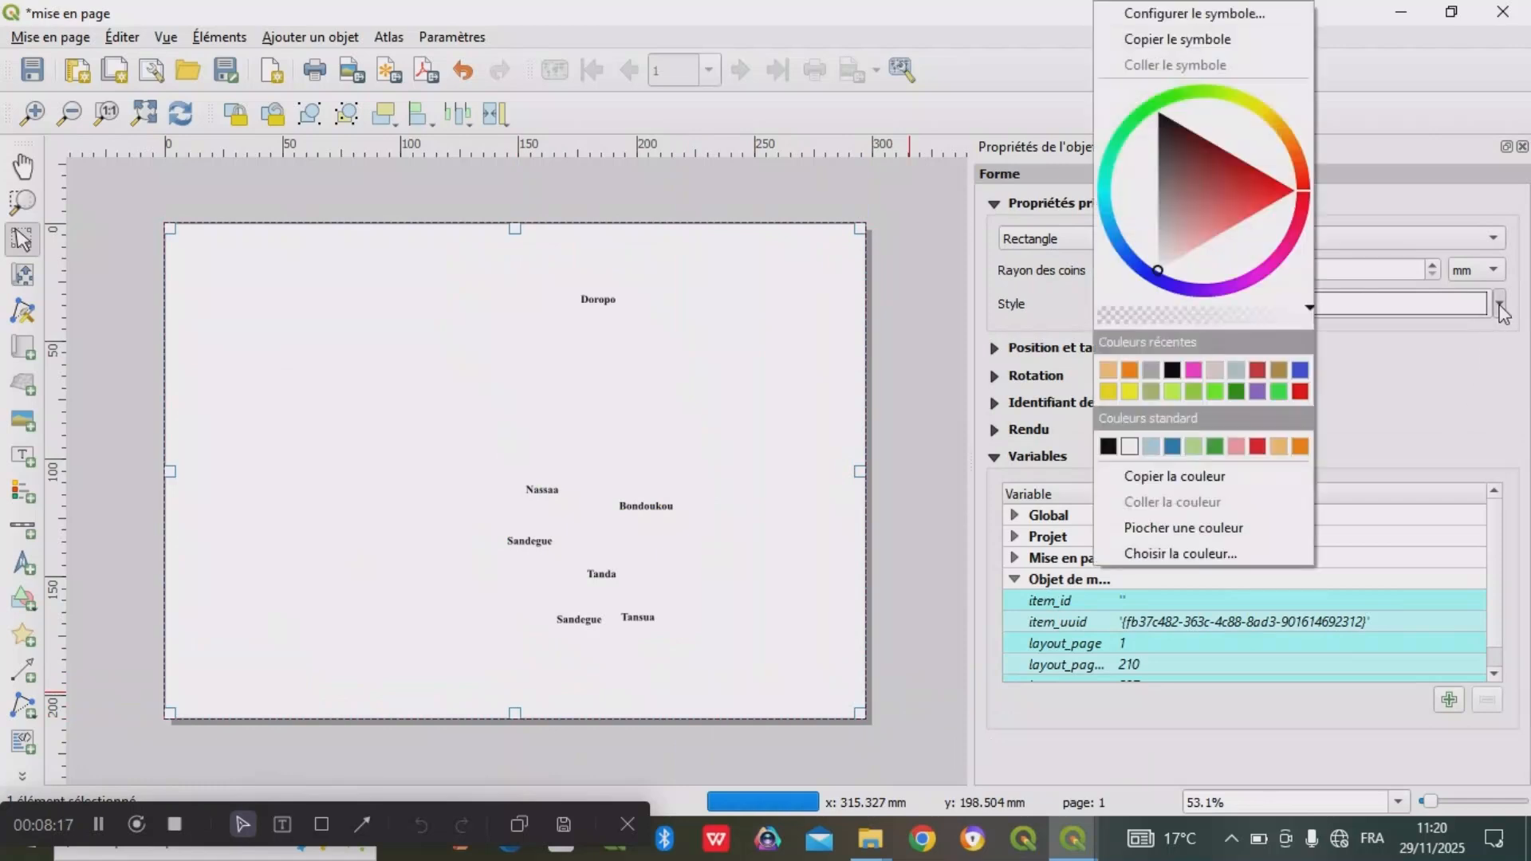
{"action": "left_click", "coordinate": [1383, 311]}
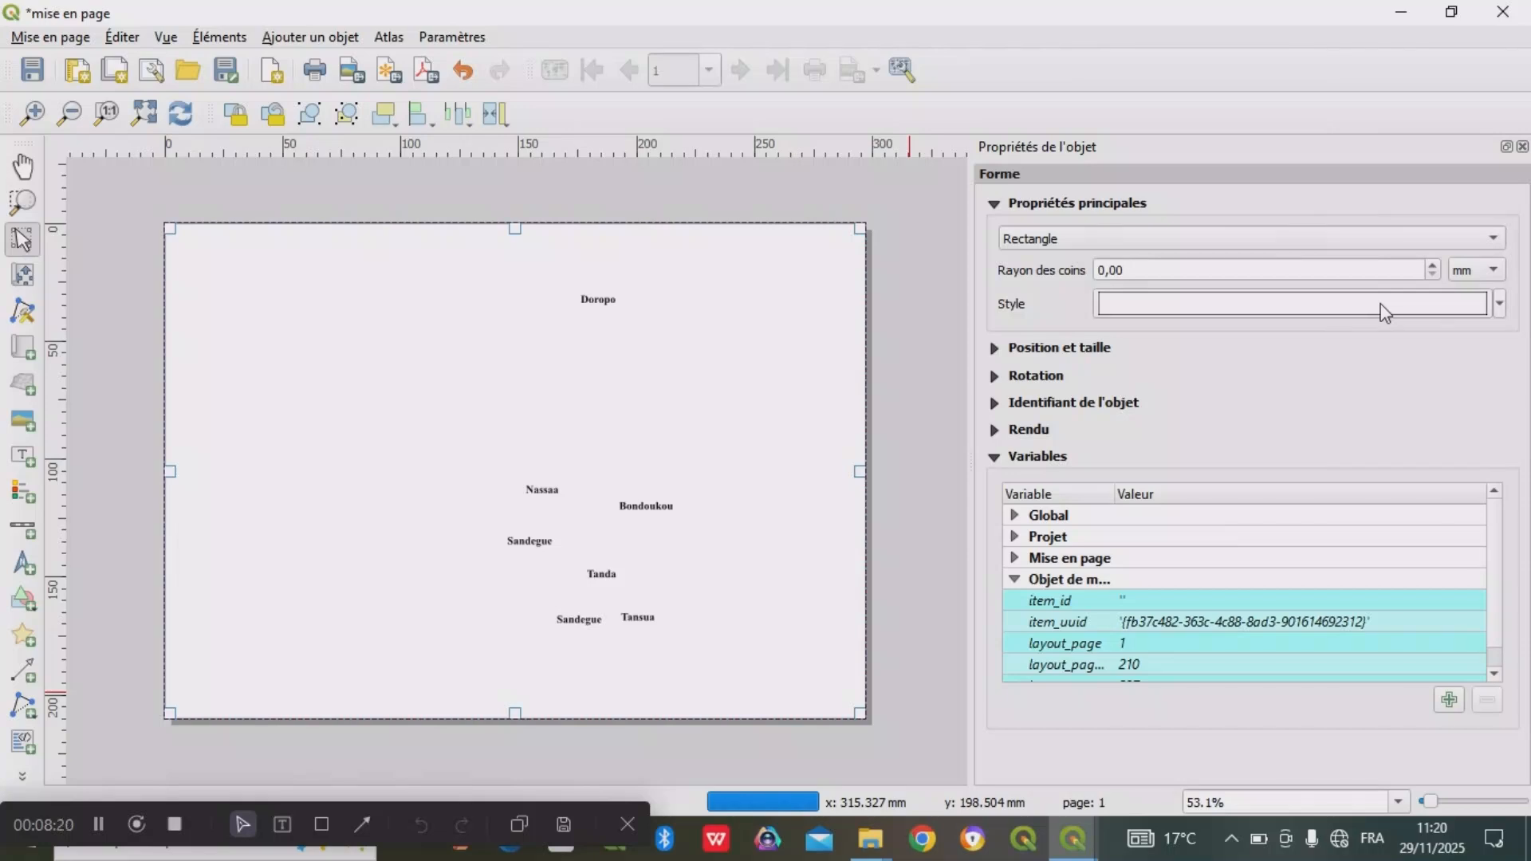
{"action": "left_click", "coordinate": [1383, 311]}
{"action": "left_click", "coordinate": [1298, 228]}
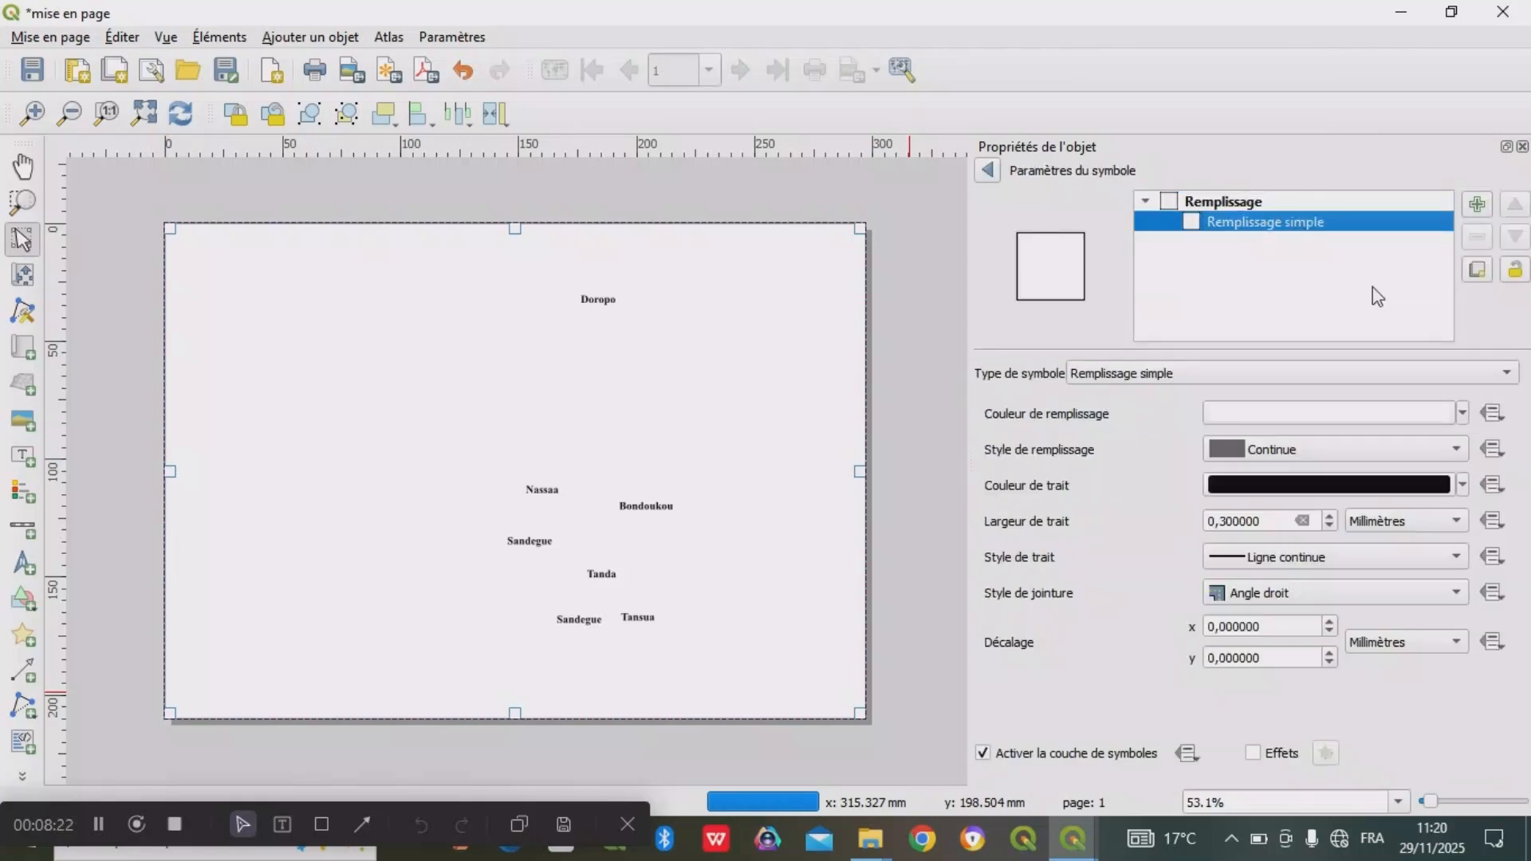
{"action": "left_click", "coordinate": [1461, 413]}
{"action": "left_click", "coordinate": [1332, 12]}
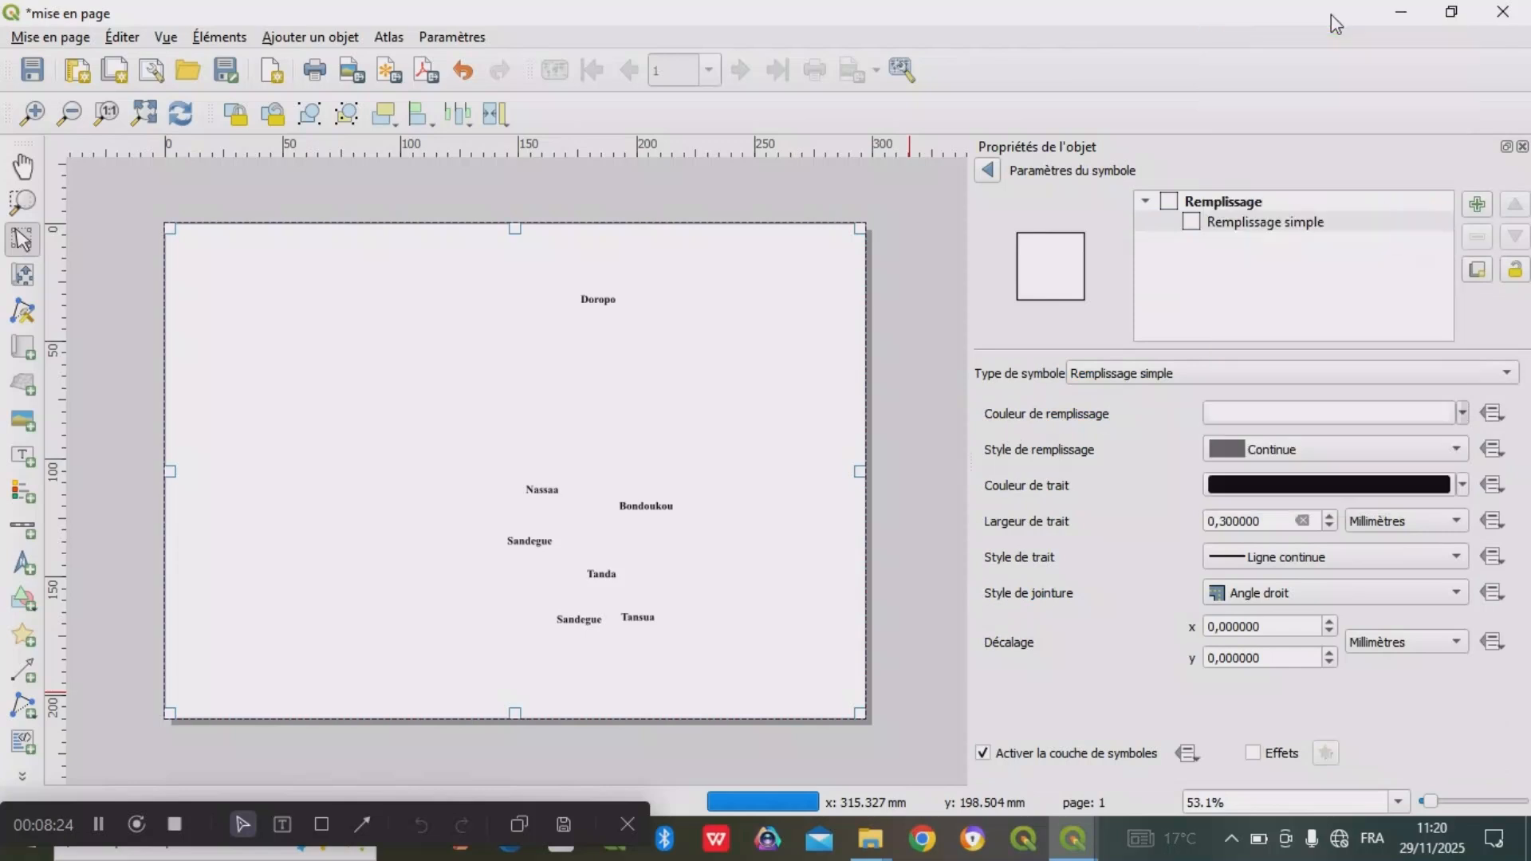
{"action": "left_click", "coordinate": [1229, 521]}
{"action": "key", "text": "BackSpace"}
{"action": "type", "text": "4"}
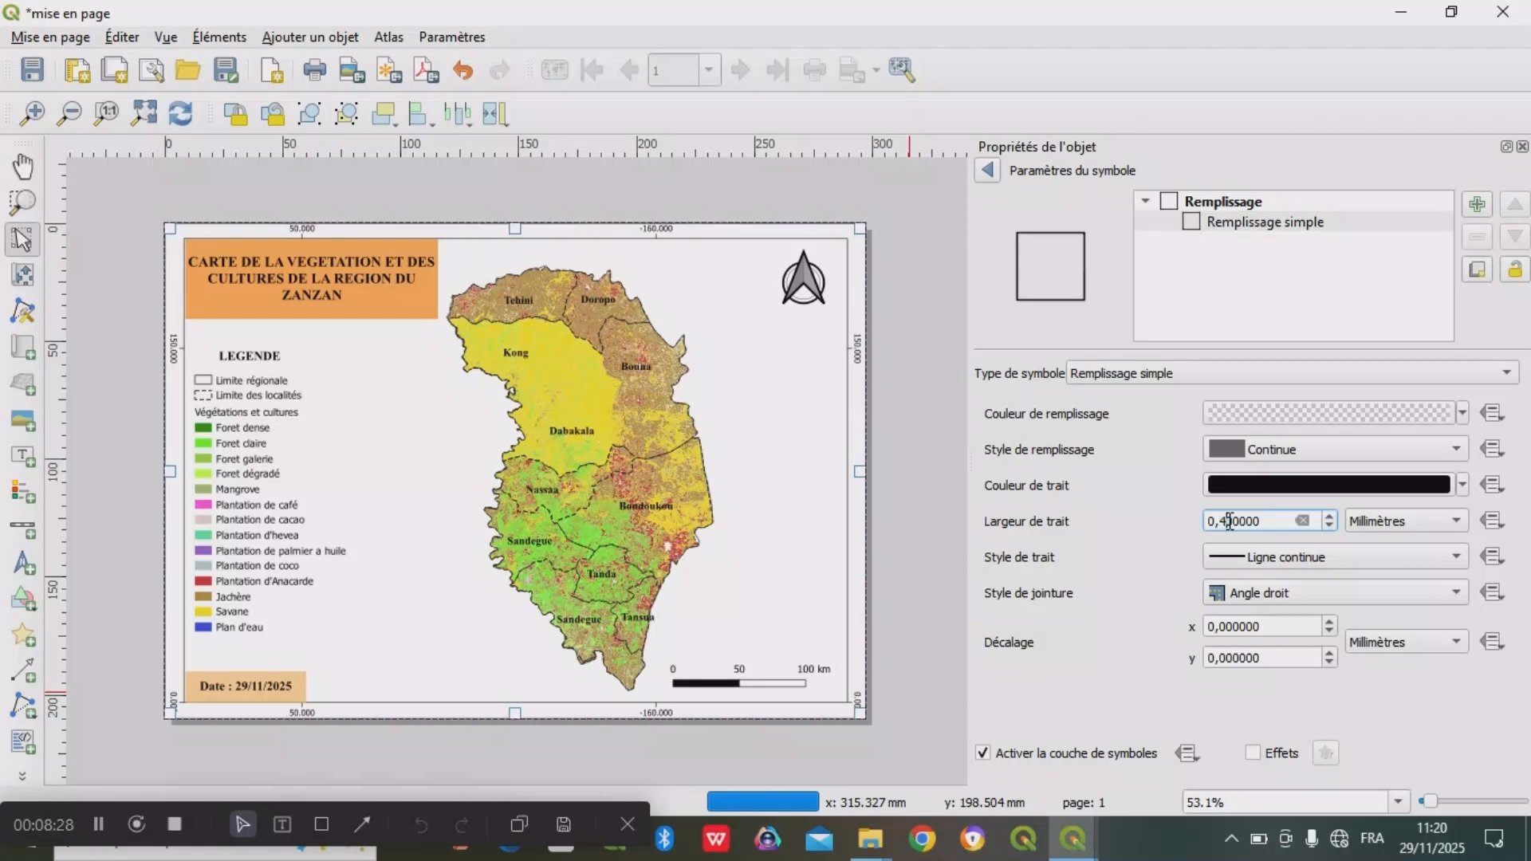
{"action": "left_click", "coordinate": [964, 619]}
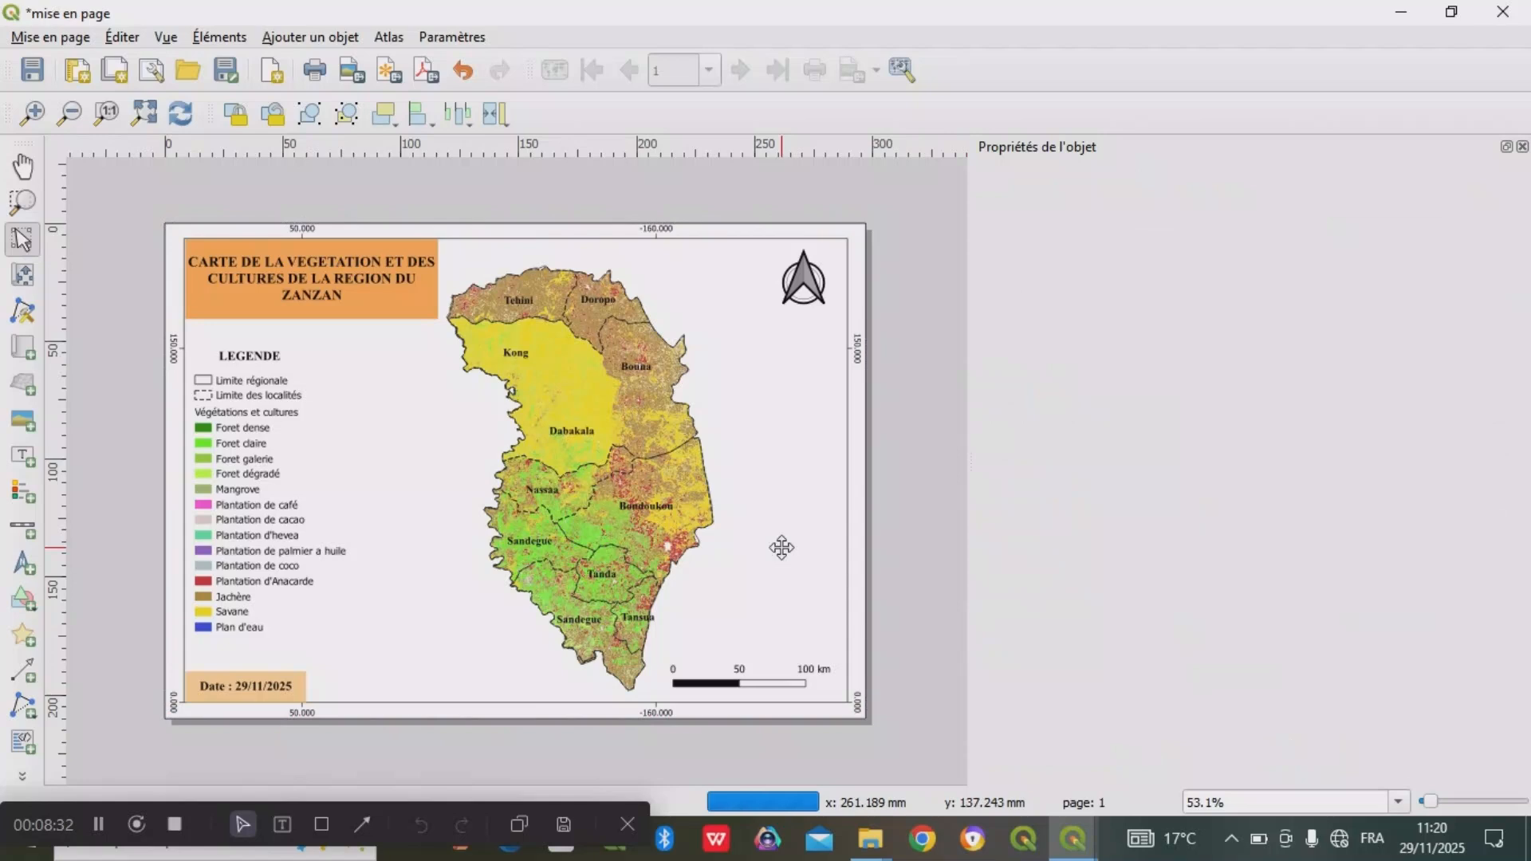
- Open and cancel the JPG export of the layout, and delete the page-wide rectangle
{"action": "left_click", "coordinate": [782, 547]}
{"action": "left_click", "coordinate": [940, 621]}
{"action": "left_click", "coordinate": [807, 607]}
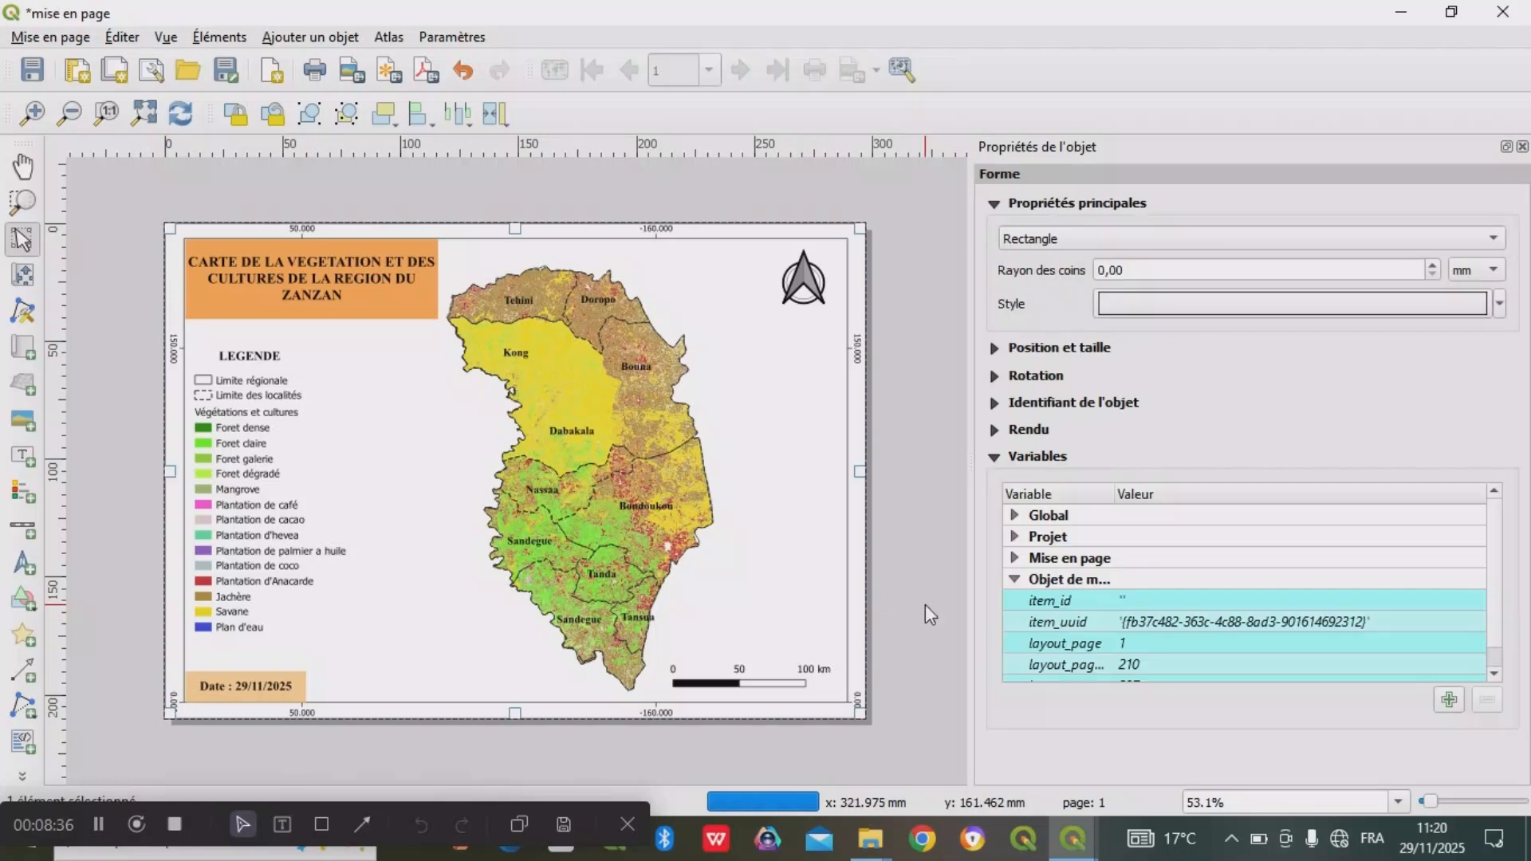
{"action": "left_click", "coordinate": [350, 73]}
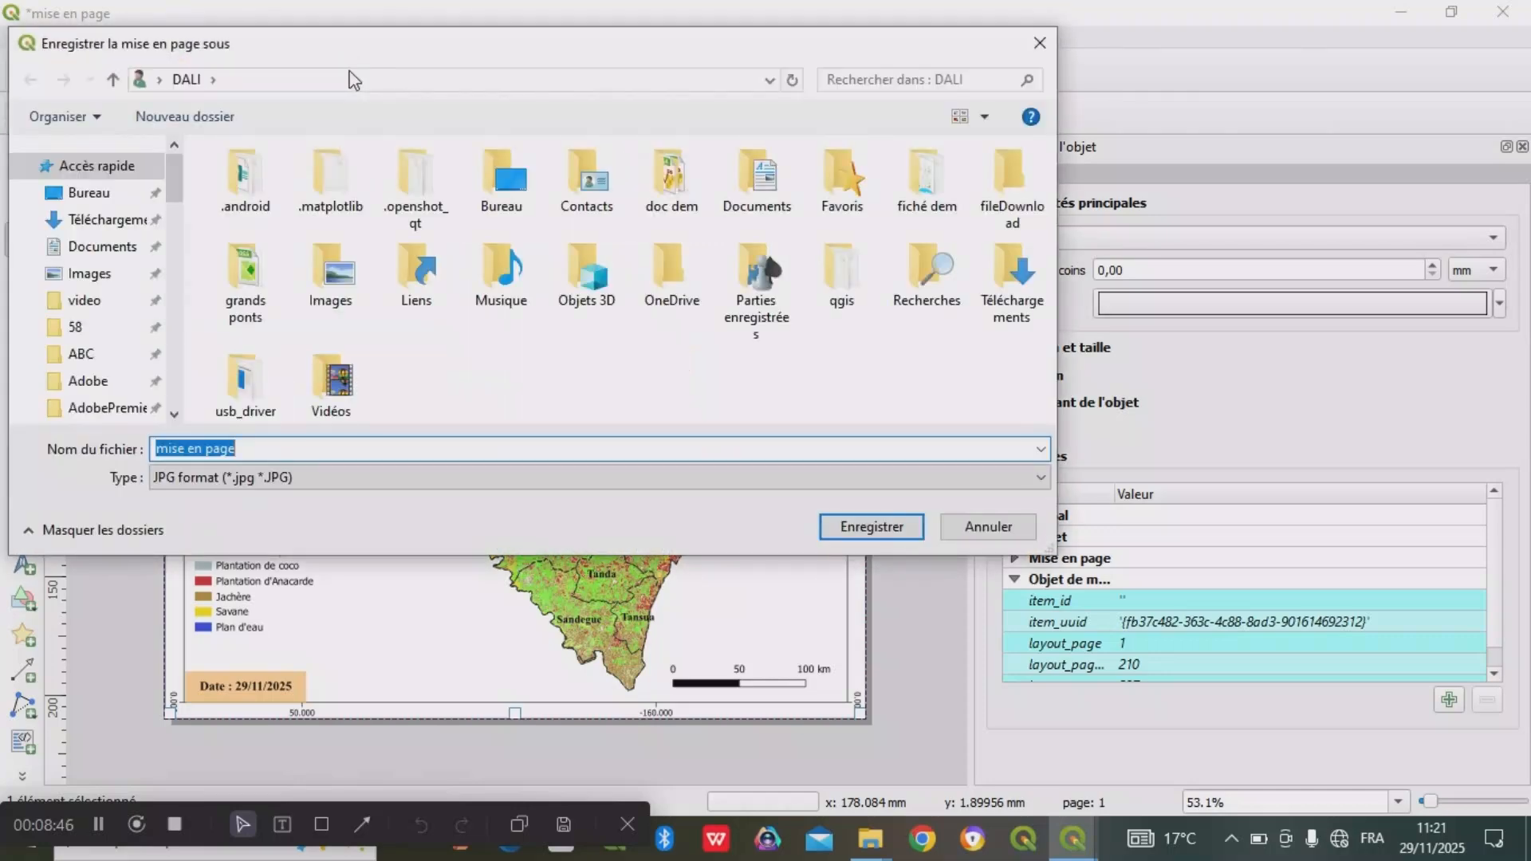
{"action": "left_click", "coordinate": [1039, 46]}
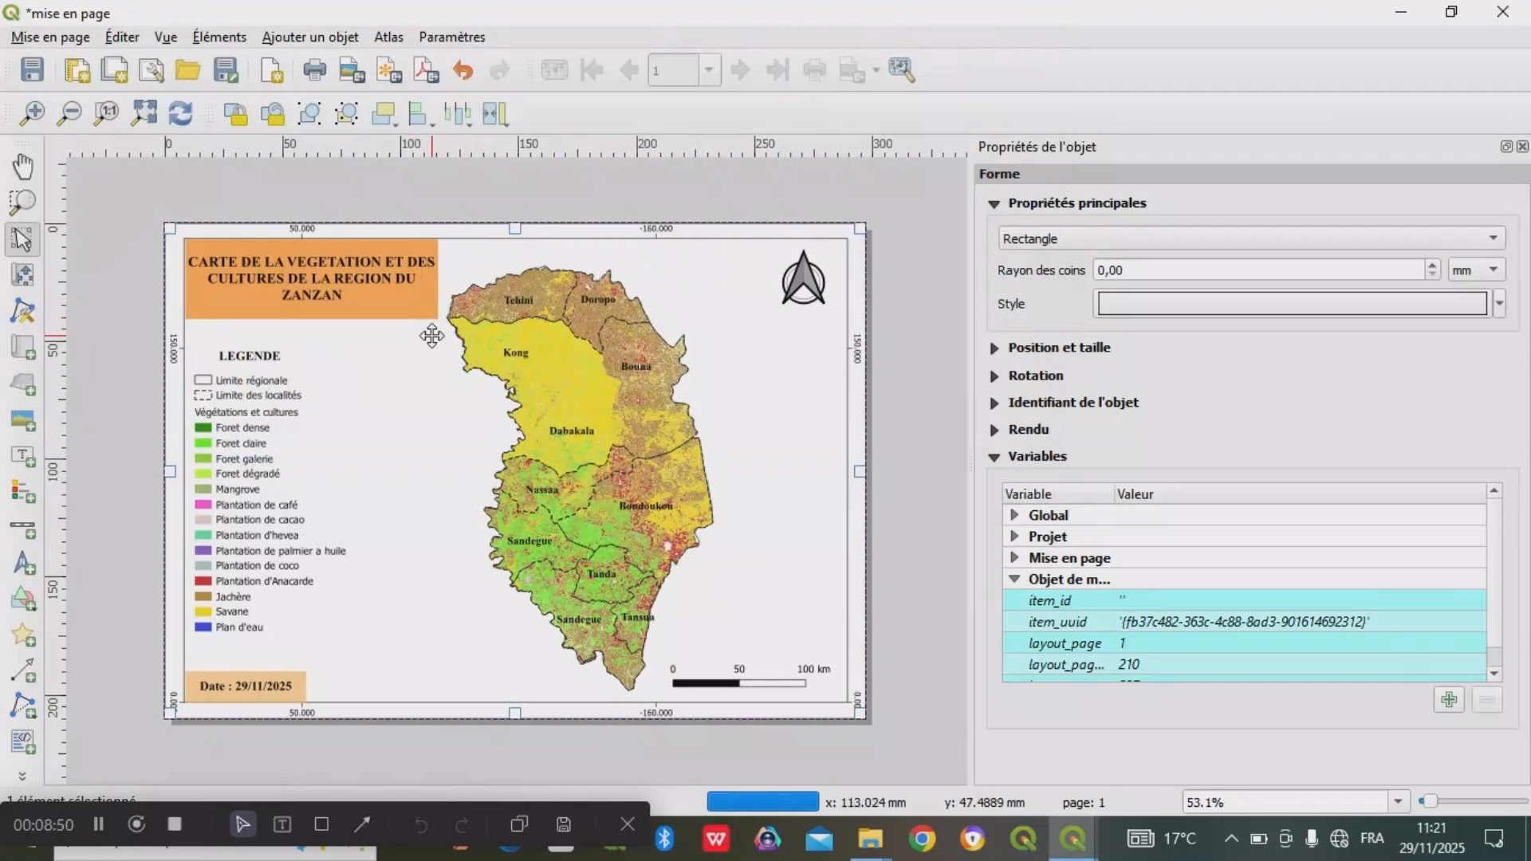
{"action": "key", "text": "Delete"}
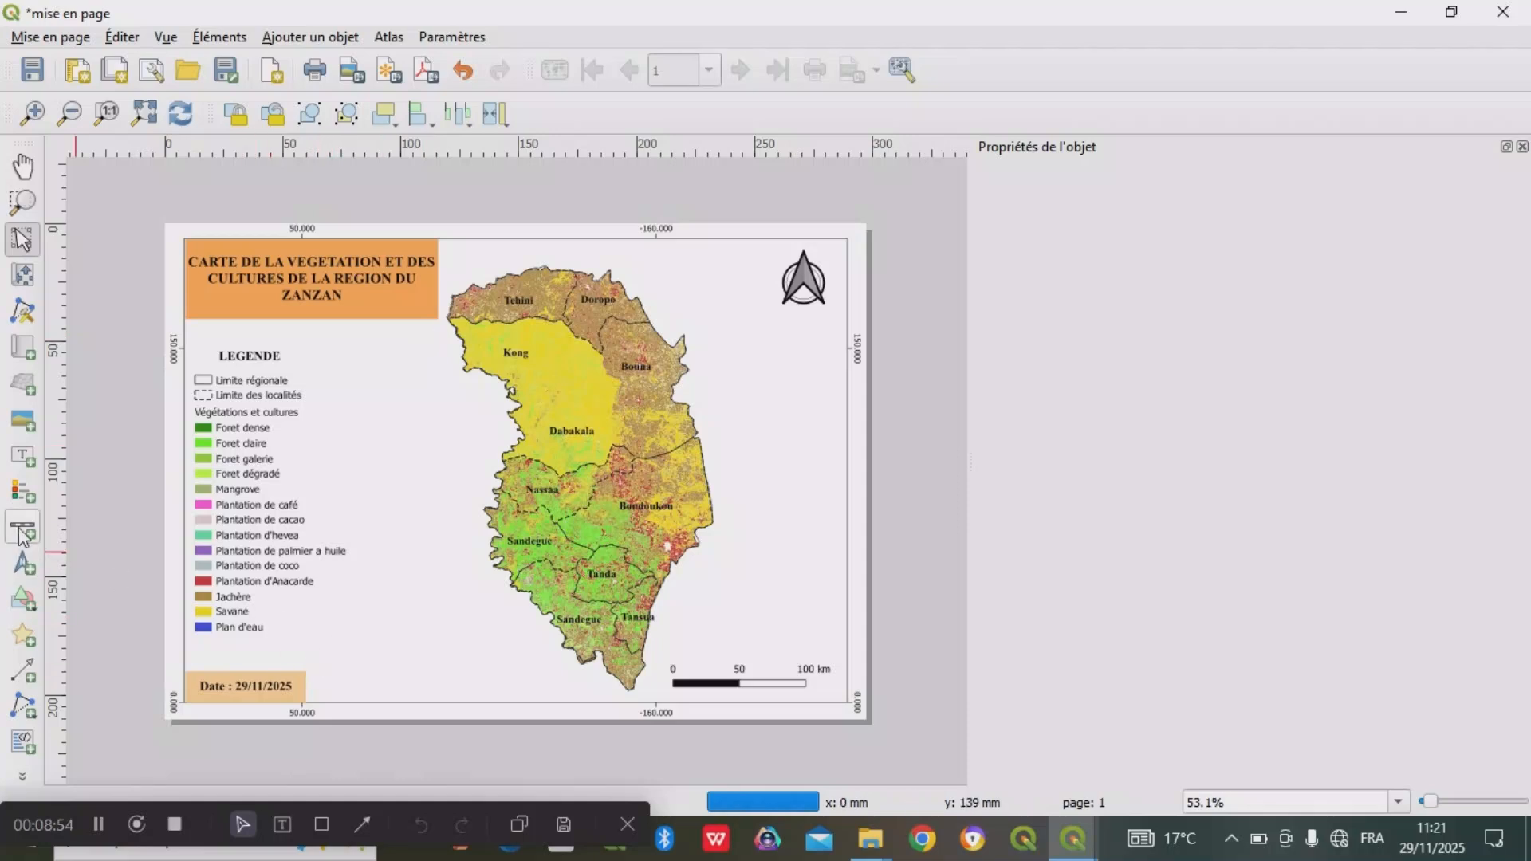
- Add a text label beside the date label containing the author's full name, with its text centred horizontally and vertically
{"action": "left_click", "coordinate": [22, 455]}
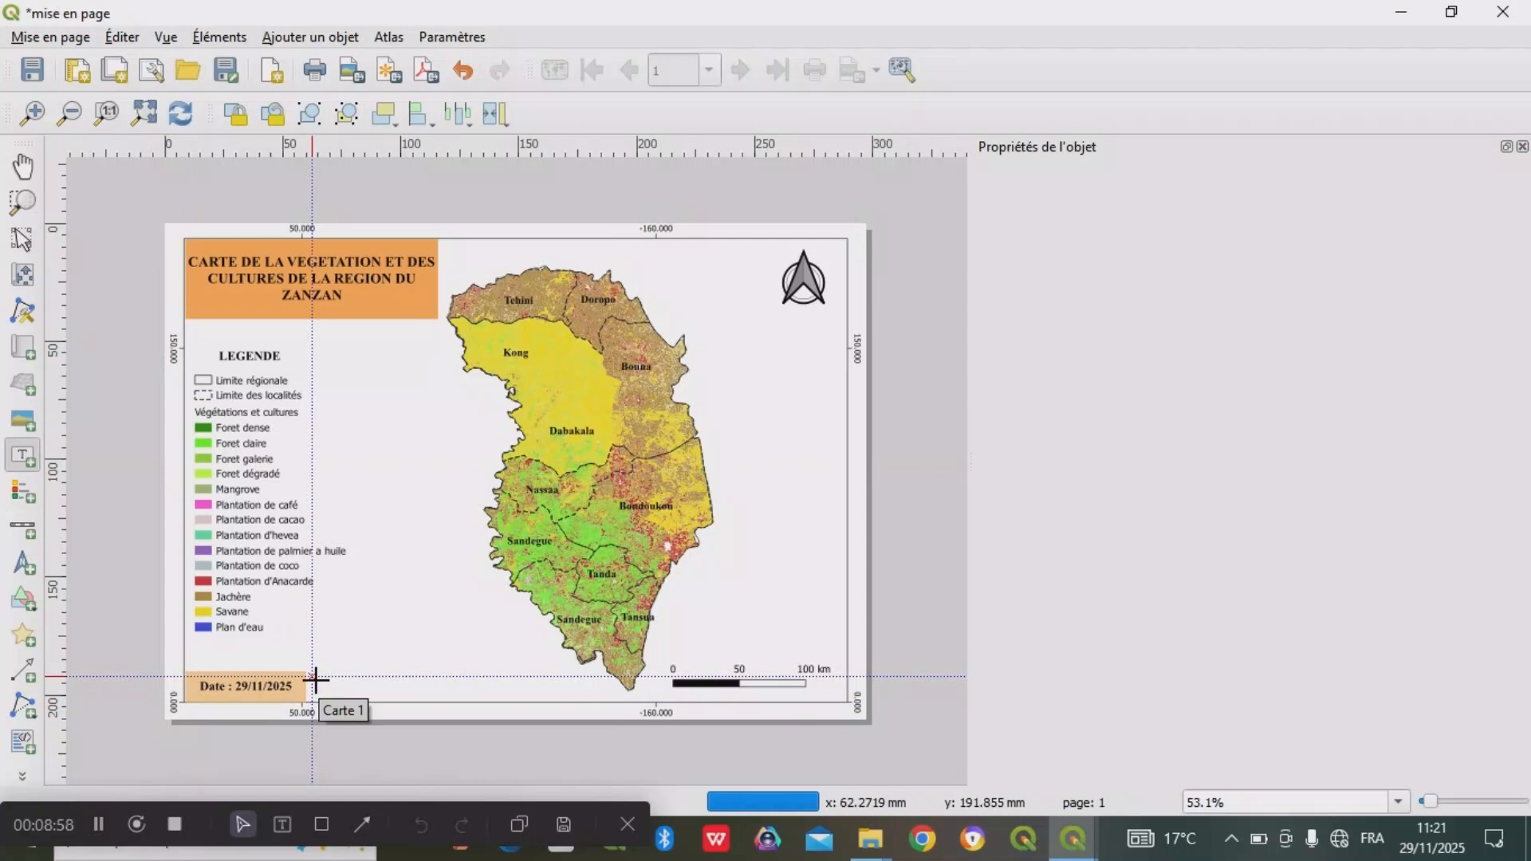
{"action": "left_click_drag", "start_coordinate": [313, 678], "coordinate": [484, 701]}
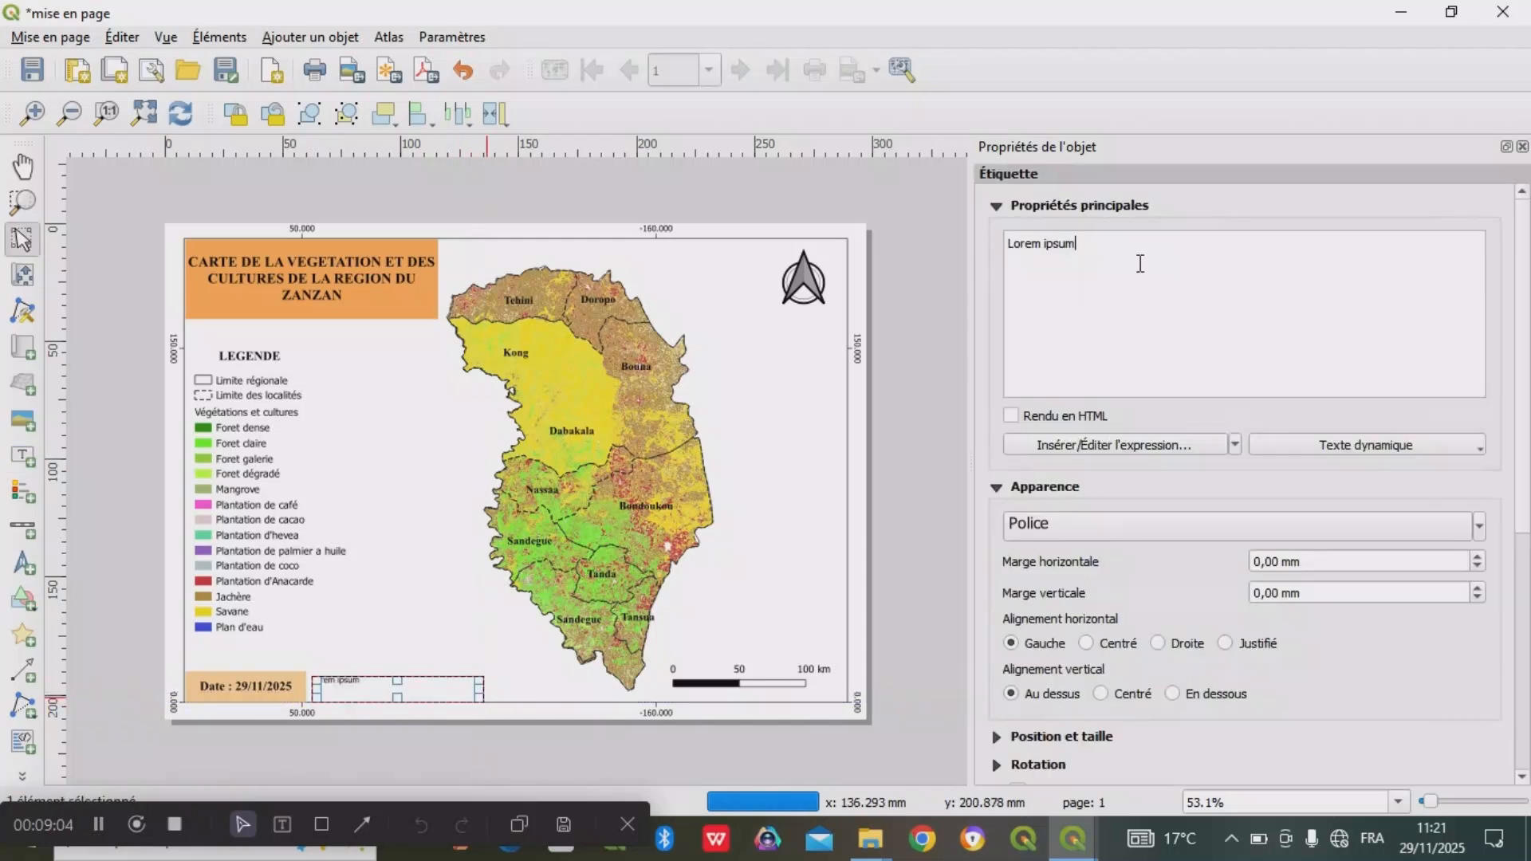
{"action": "key", "text": "BackSpace"}
{"action": "key", "text": "BackSpace"}
{"action": "key", "text": "BackSpace"}
{"action": "key", "text": "BackSpace"}
{"action": "key", "text": "BackSpace"}
{"action": "key", "text": "BackSpace"}
{"action": "key", "text": "BackSpace"}
{"action": "key", "text": "BackSpace"}
{"action": "key", "text": "BackSpace"}
{"action": "key", "text": "BackSpace"}
{"action": "type", "text": "DALI LATH ELOGE"}
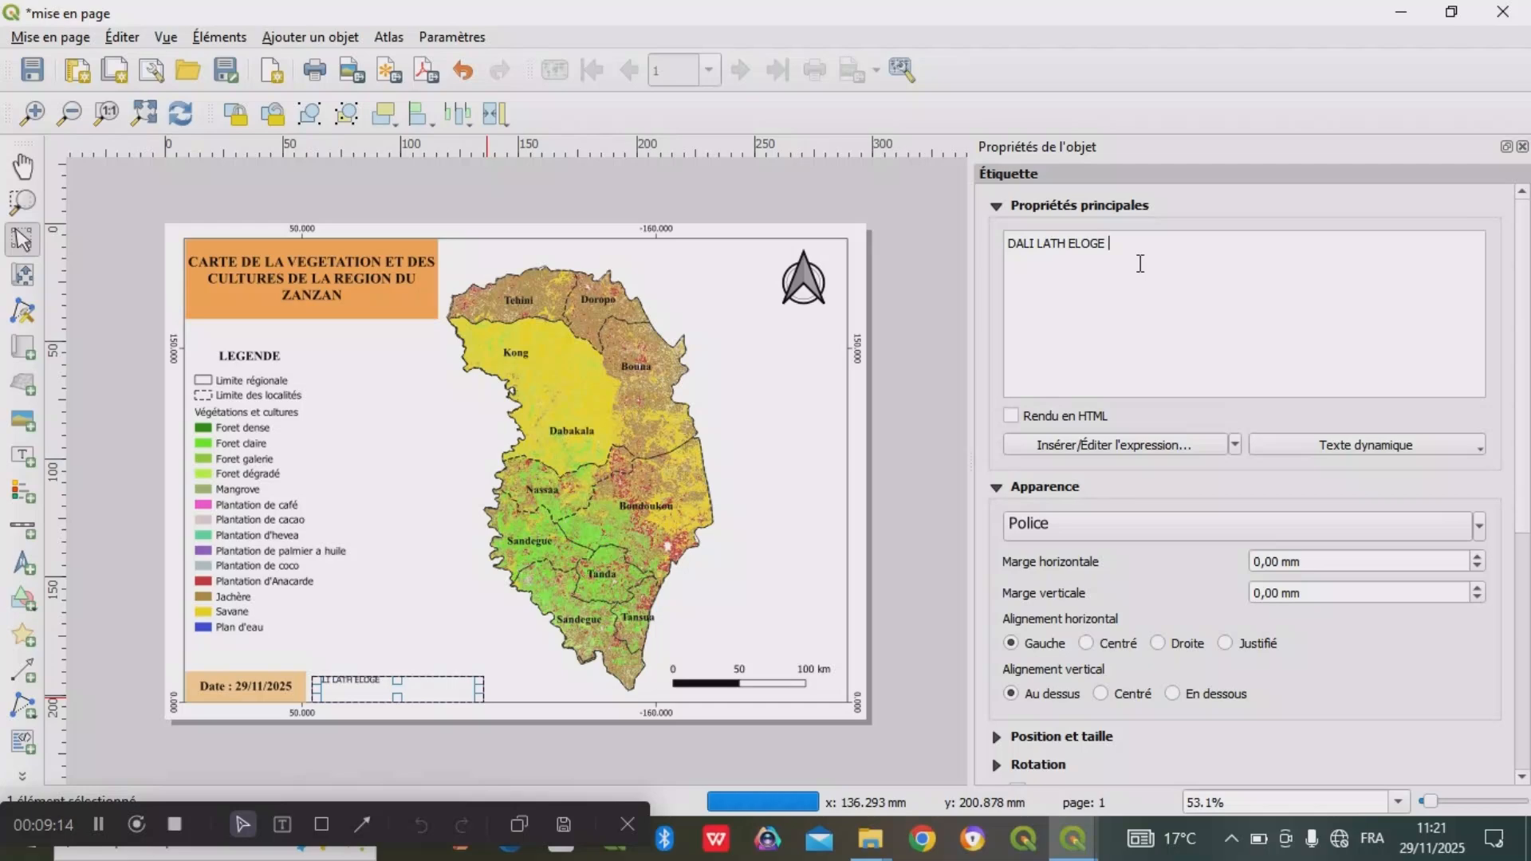
{"action": "type", "text": " KORE"}
{"action": "left_click", "coordinate": [1087, 642]}
- Format the author label's text in Times New Roman with the bold style (Gras)
{"action": "left_click", "coordinate": [1351, 528]}
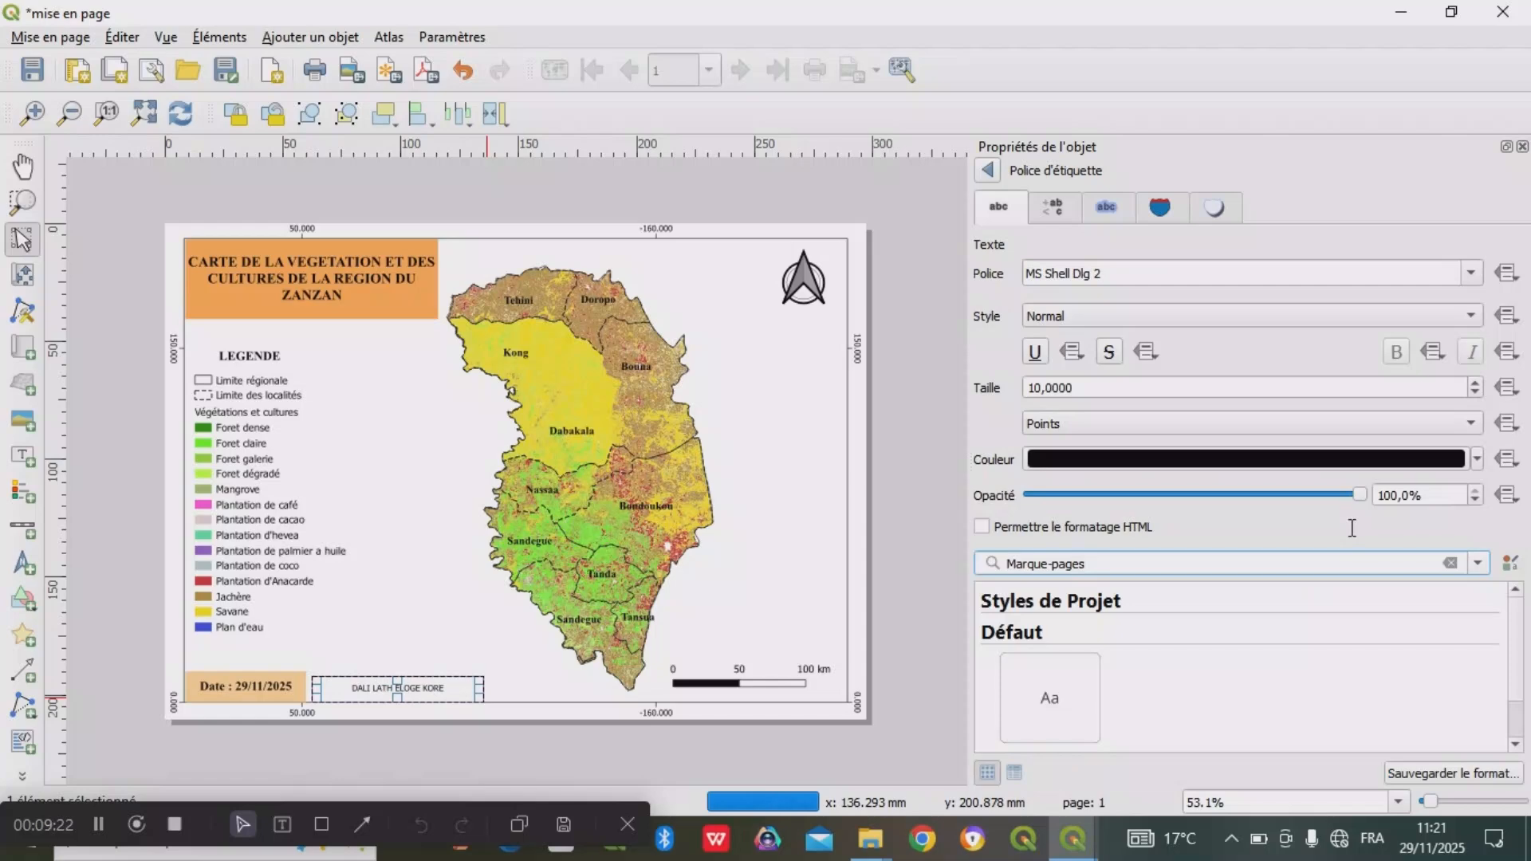
{"action": "left_click", "coordinate": [1411, 313]}
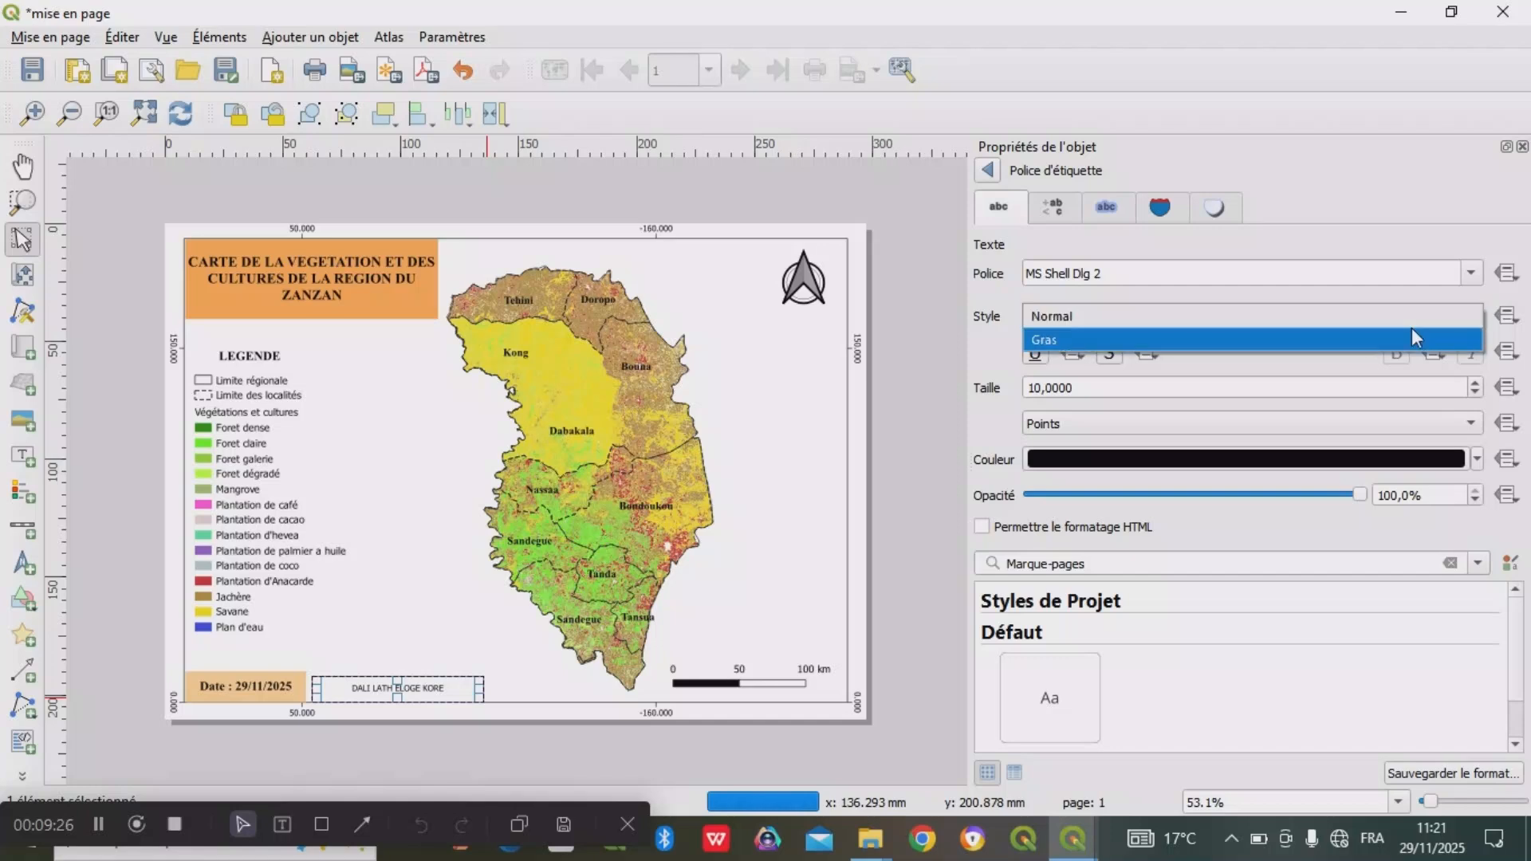
{"action": "left_click", "coordinate": [1411, 327]}
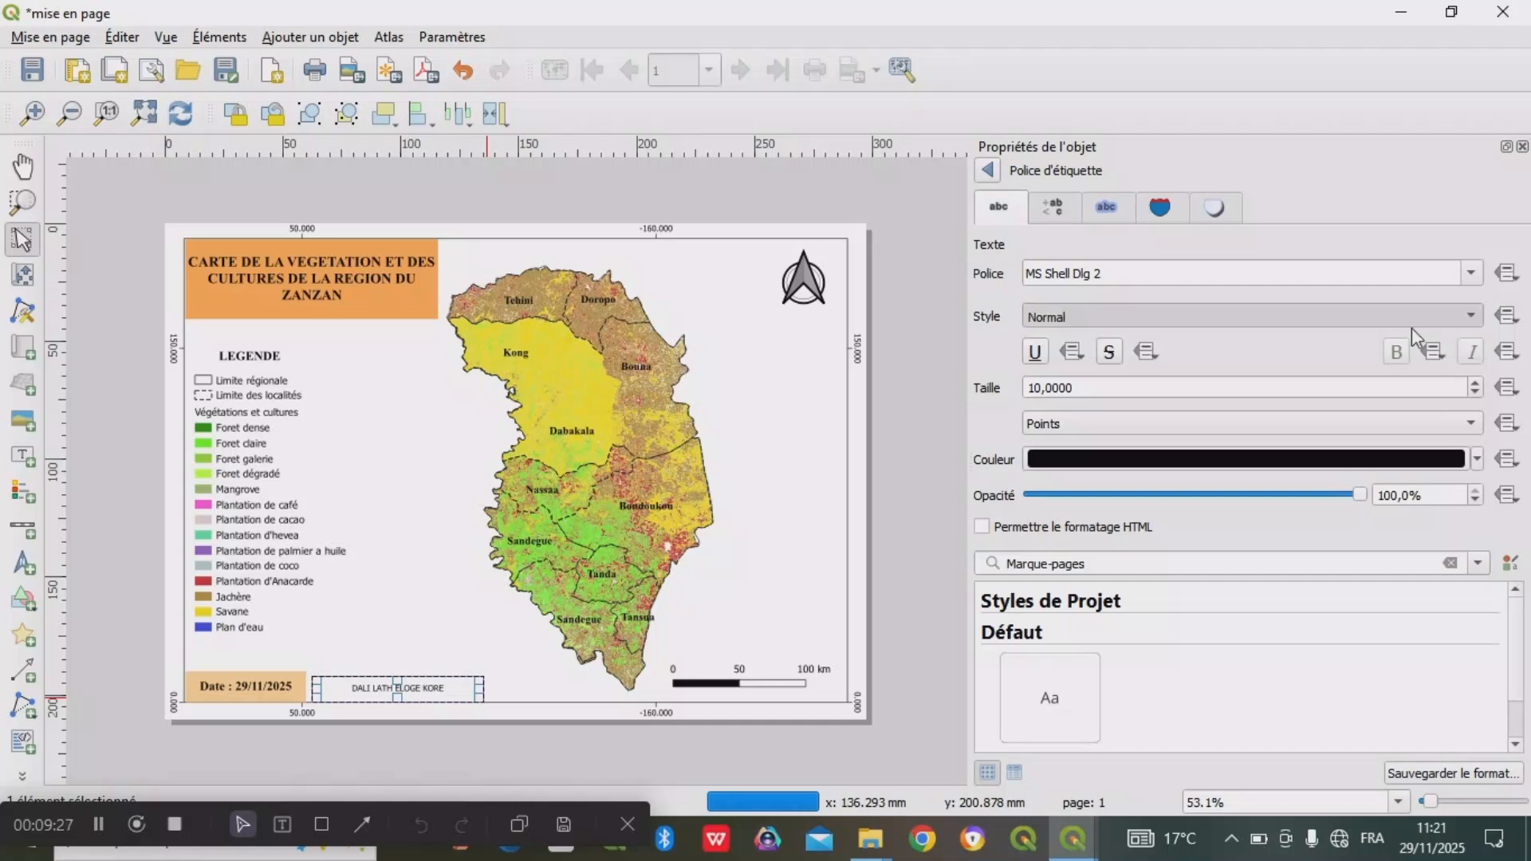
{"action": "left_click", "coordinate": [1472, 275]}
{"action": "key", "text": "Down"}
{"action": "key", "text": "Down"}
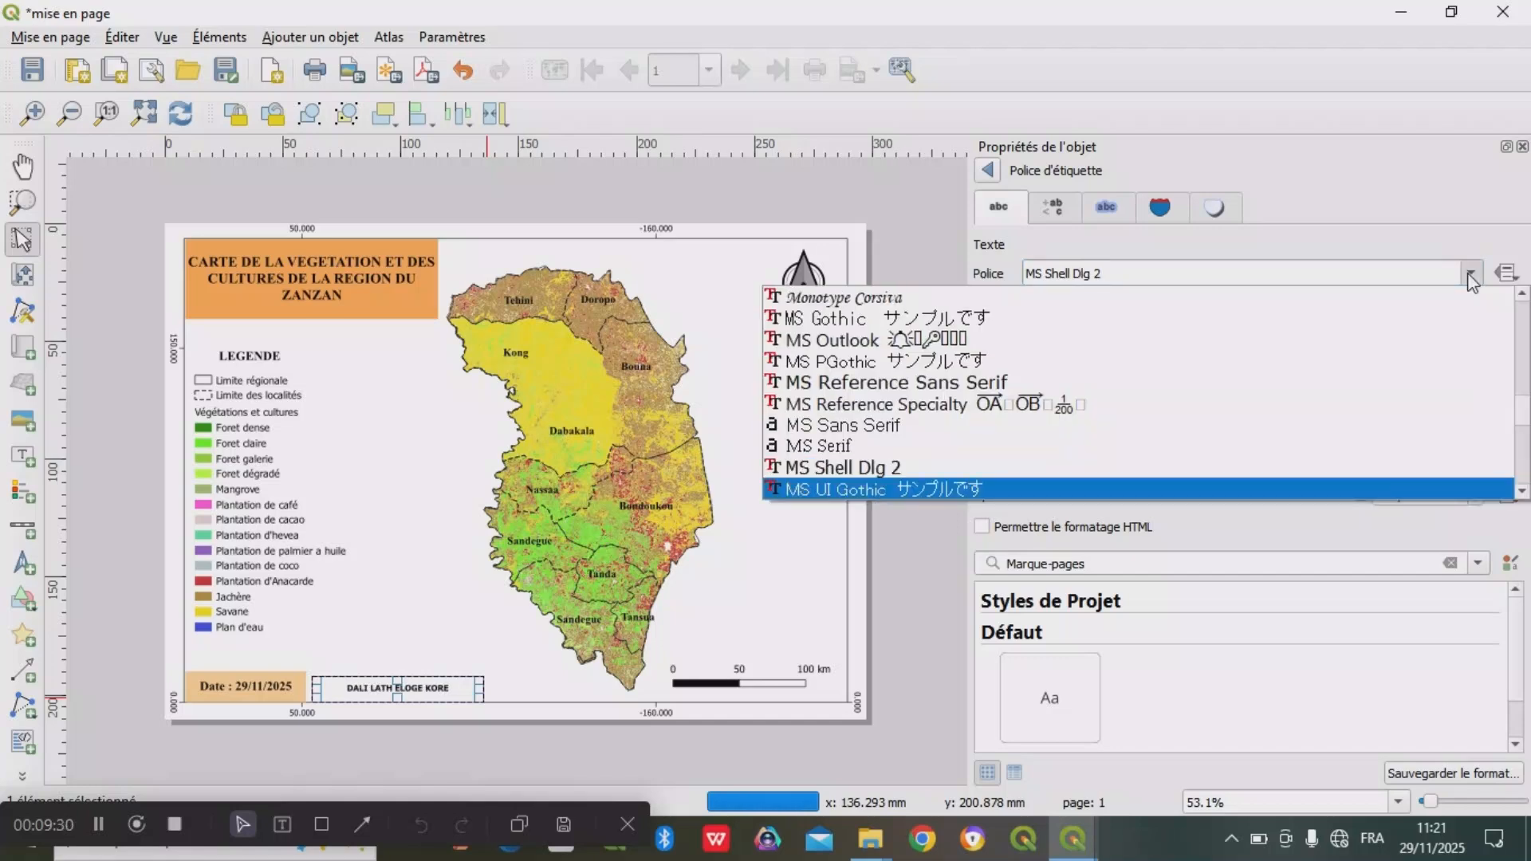
{"action": "key", "text": "Down"}
{"action": "key", "text": "Down"}
{"action": "key", "text": "Down"}
{"action": "key", "text": "Down"}
{"action": "key", "text": "Down"}
{"action": "key", "text": "Down"}
{"action": "key", "text": "Down"}
{"action": "key", "text": "Down"}
{"action": "key", "text": "Down"}
{"action": "key", "text": "Down"}
{"action": "key", "text": "Down"}
{"action": "key", "text": "Down"}
{"action": "key", "text": "Down"}
{"action": "key", "text": "Down"}
{"action": "key", "text": "Down"}
{"action": "key", "text": "Down"}
{"action": "key", "text": "Down"}
{"action": "key", "text": "Down"}
{"action": "key", "text": "Down"}
{"action": "key", "text": "Down"}
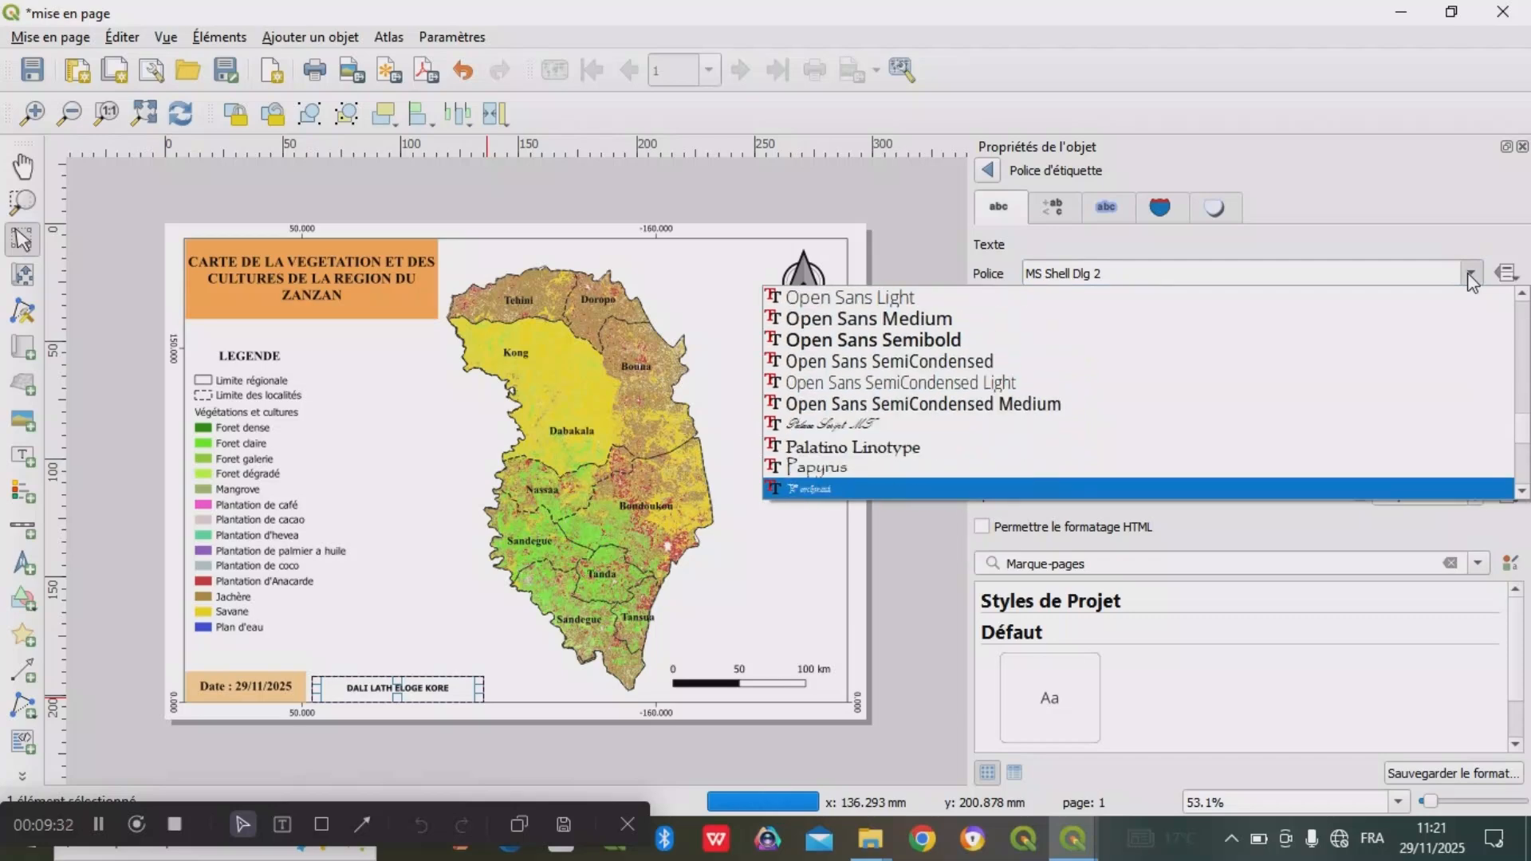
{"action": "key", "text": "Down"}
{"action": "key", "text": "Down"}
{"action": "key", "text": "Down"}
{"action": "key", "text": "Down"}
{"action": "key", "text": "Down"}
{"action": "key", "text": "Down"}
{"action": "key", "text": "Down"}
{"action": "key", "text": "Down"}
{"action": "key", "text": "Down"}
{"action": "key", "text": "Down"}
{"action": "key", "text": "Down"}
{"action": "key", "text": "Down"}
{"action": "key", "text": "Down"}
{"action": "key", "text": "Down"}
{"action": "key", "text": "Down"}
{"action": "key", "text": "Down"}
{"action": "key", "text": "Down"}
{"action": "key", "text": "Down"}
{"action": "key", "text": "Down"}
{"action": "key", "text": "Down"}
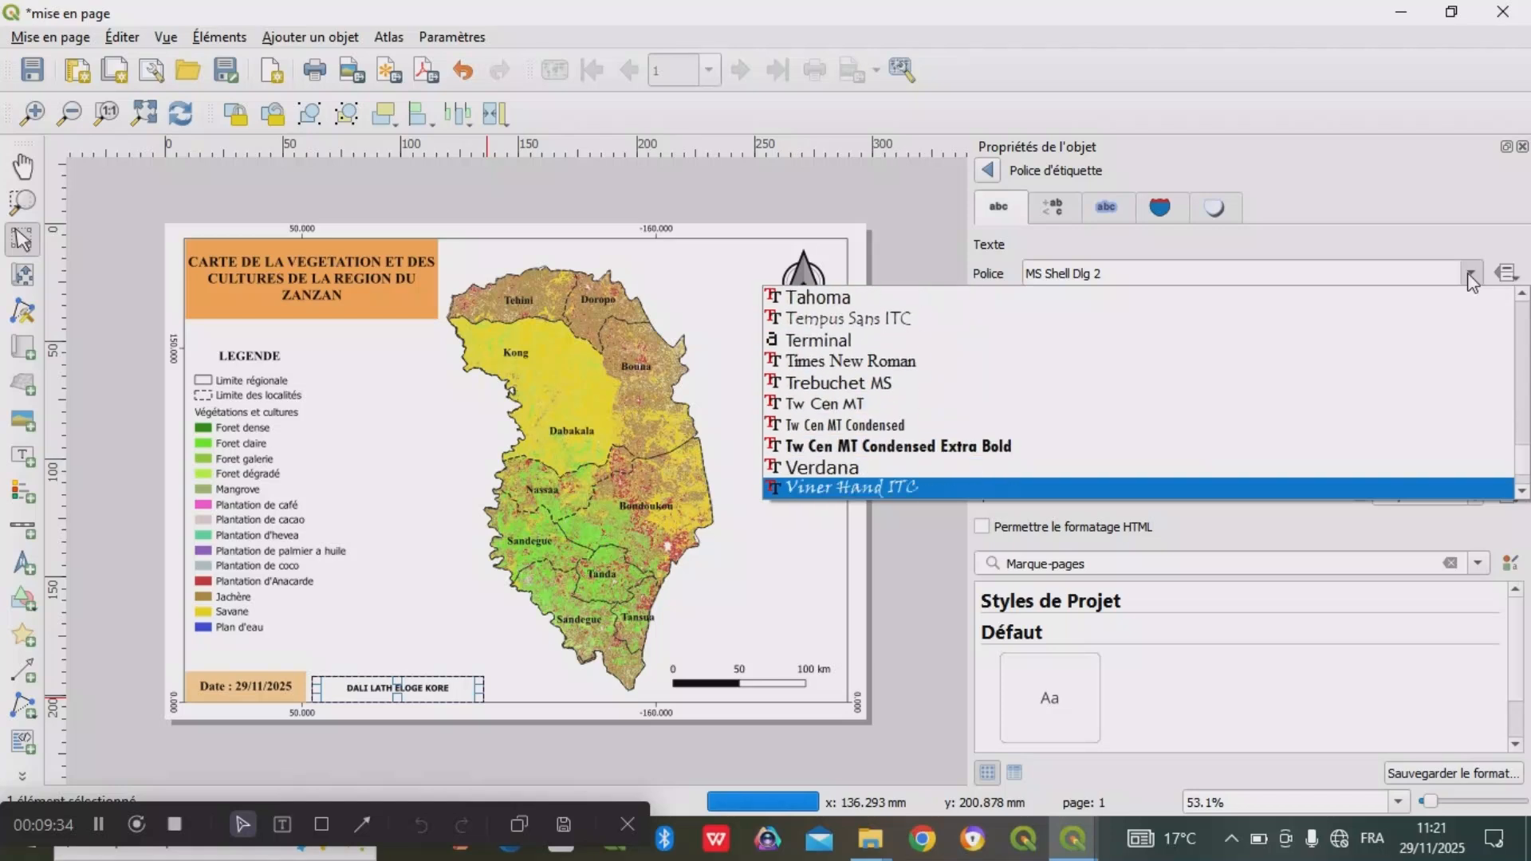
{"action": "left_click", "coordinate": [1258, 341]}
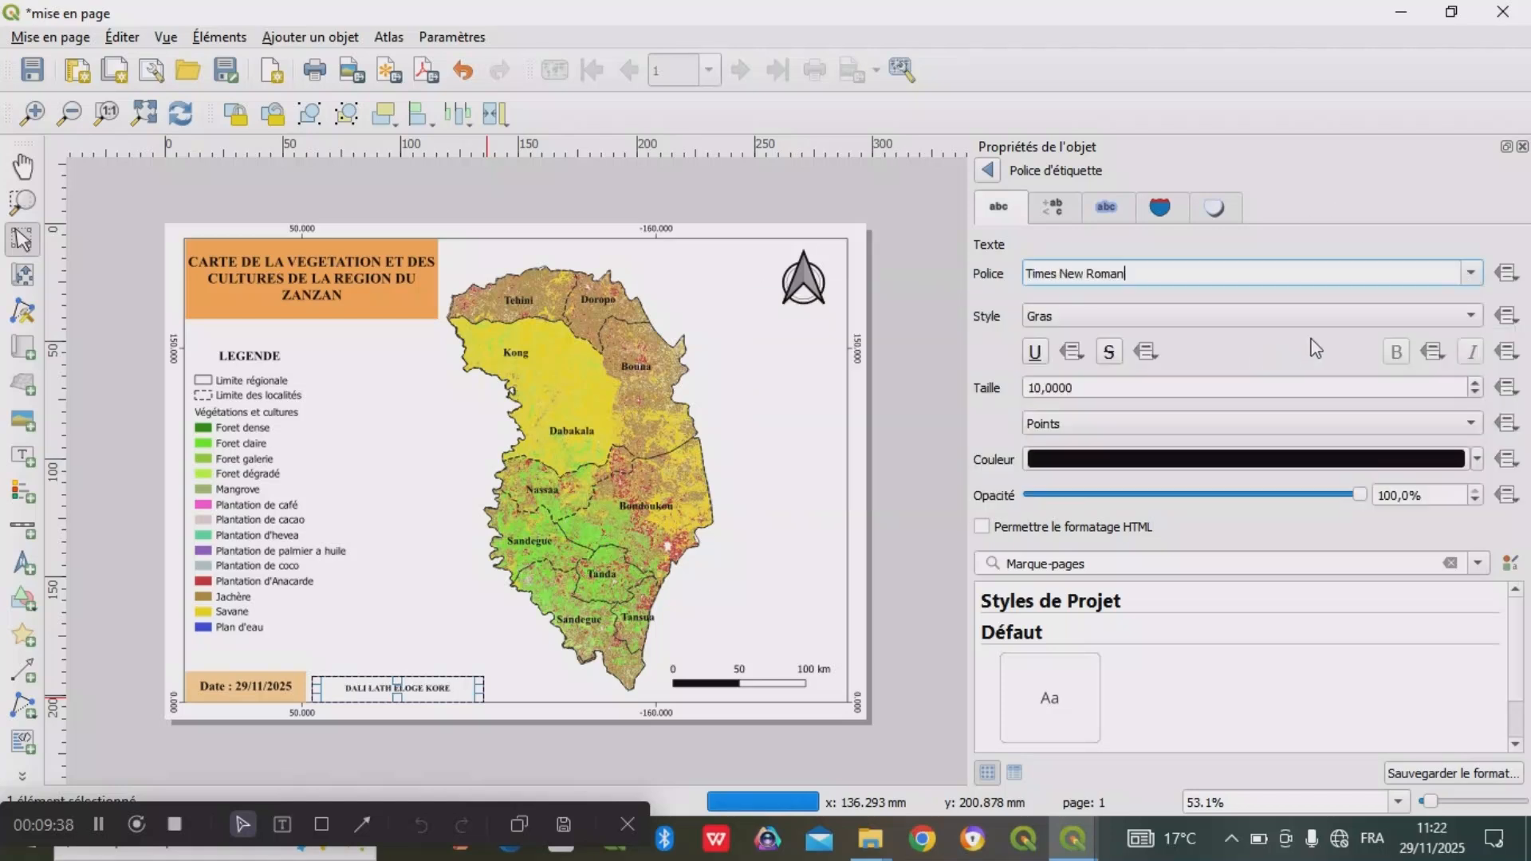
- Set the author label's text size to 13 points and shift the label slightly up and towards the date label
{"action": "left_click", "coordinate": [1475, 383]}
{"action": "left_click", "coordinate": [1475, 384]}
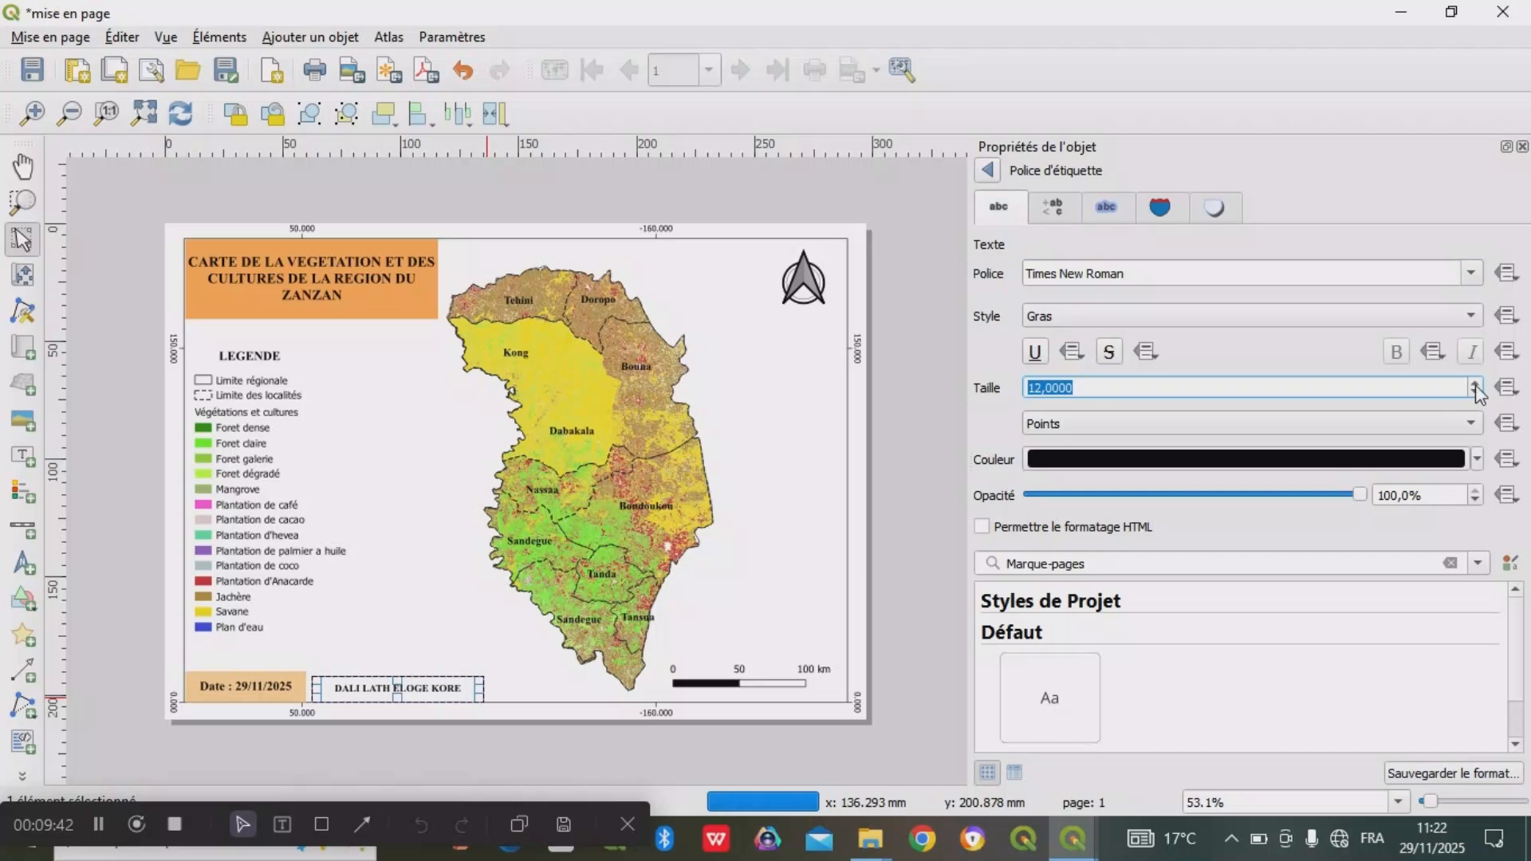
{"action": "left_click", "coordinate": [1475, 384]}
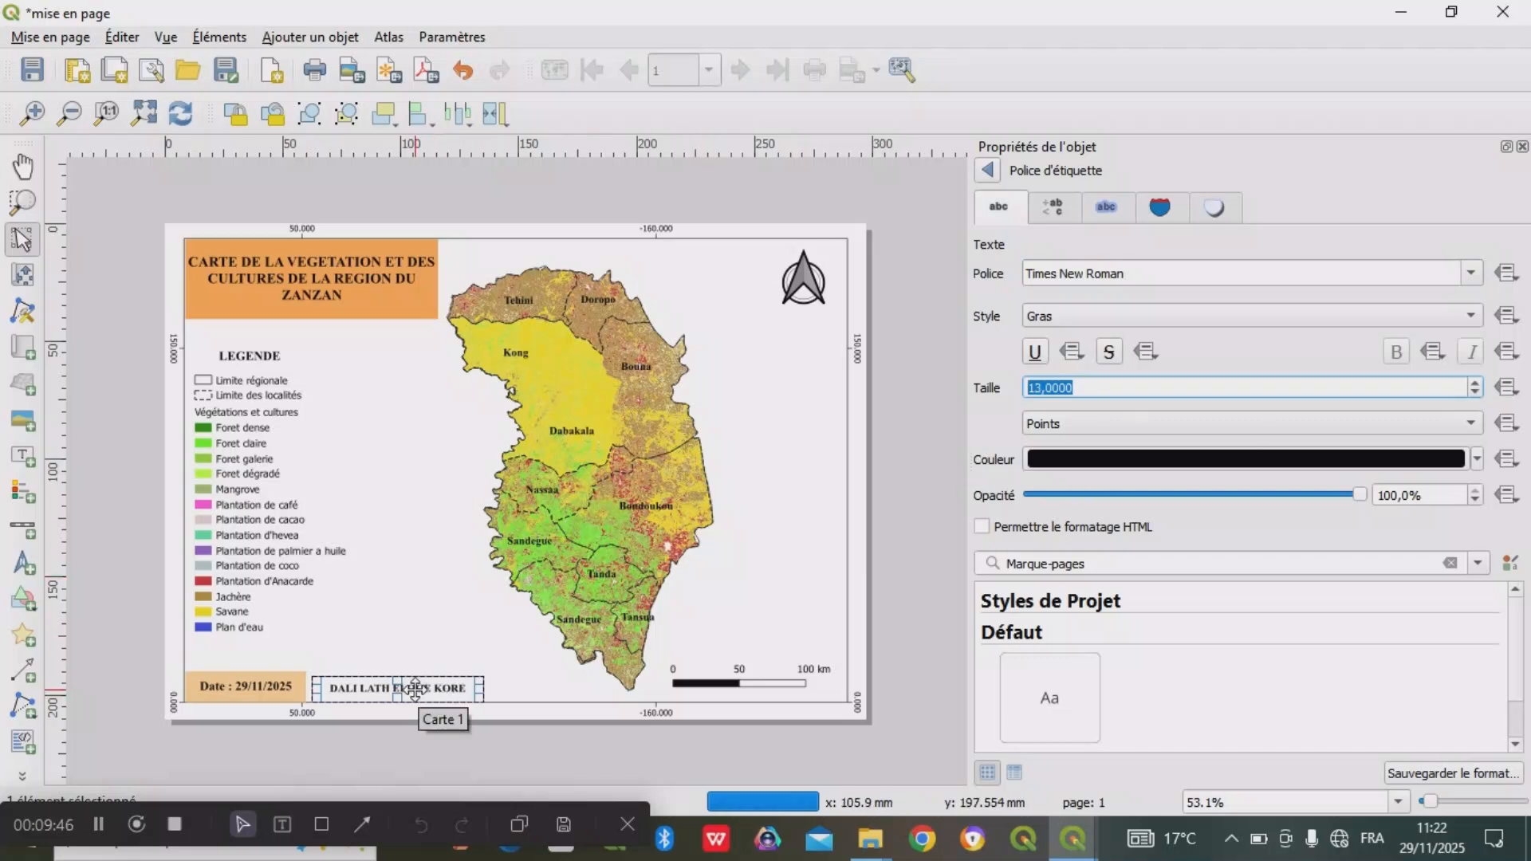
{"action": "left_click_drag", "start_coordinate": [416, 687], "coordinate": [412, 685]}
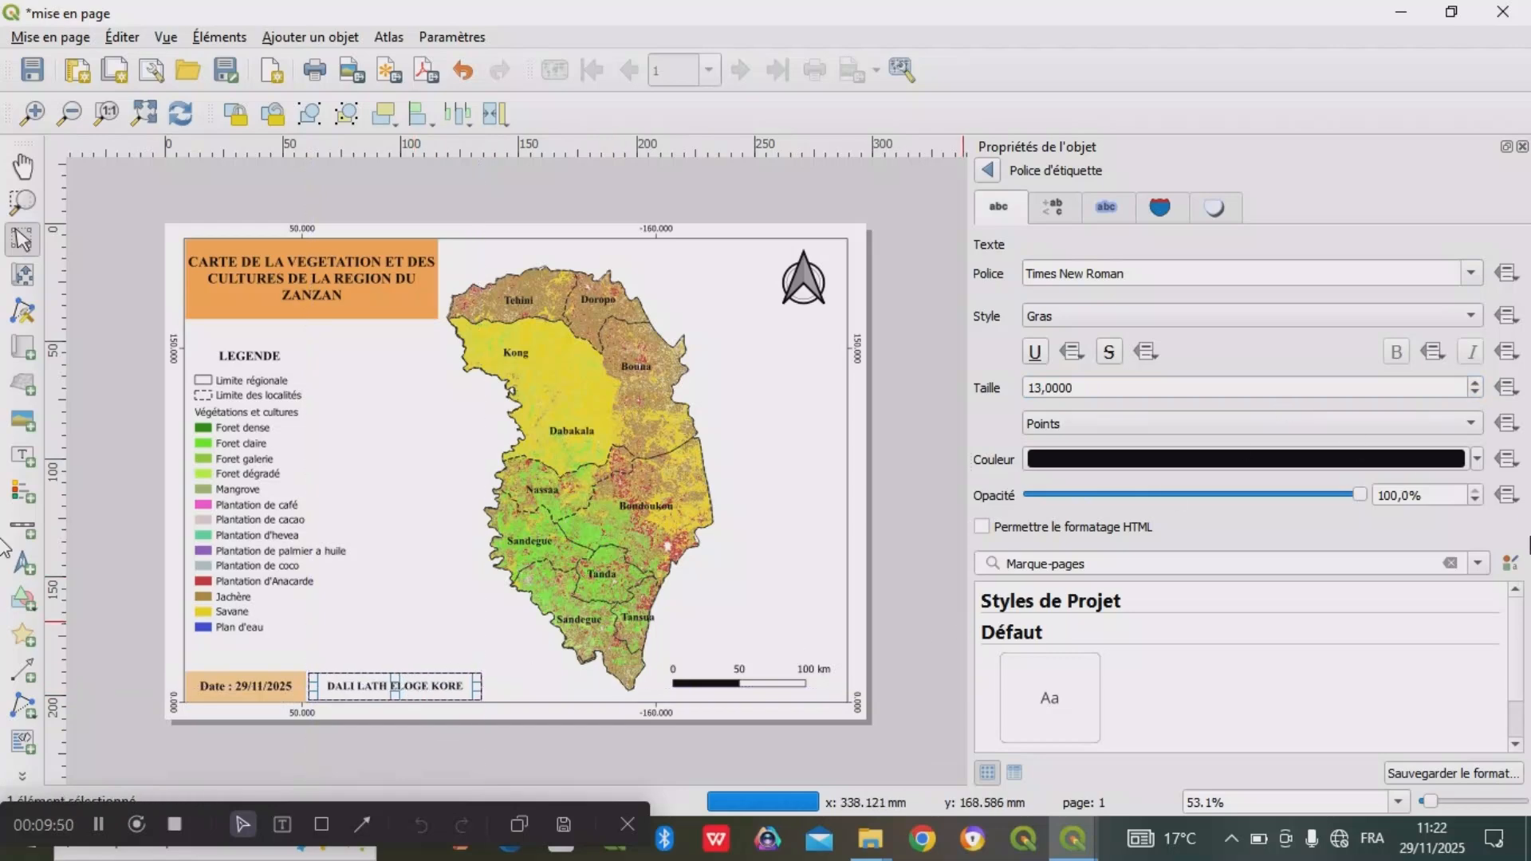
- Enable the author label's background and give it the pale yellow colour #fff4b5
{"action": "left_click", "coordinate": [986, 172]}
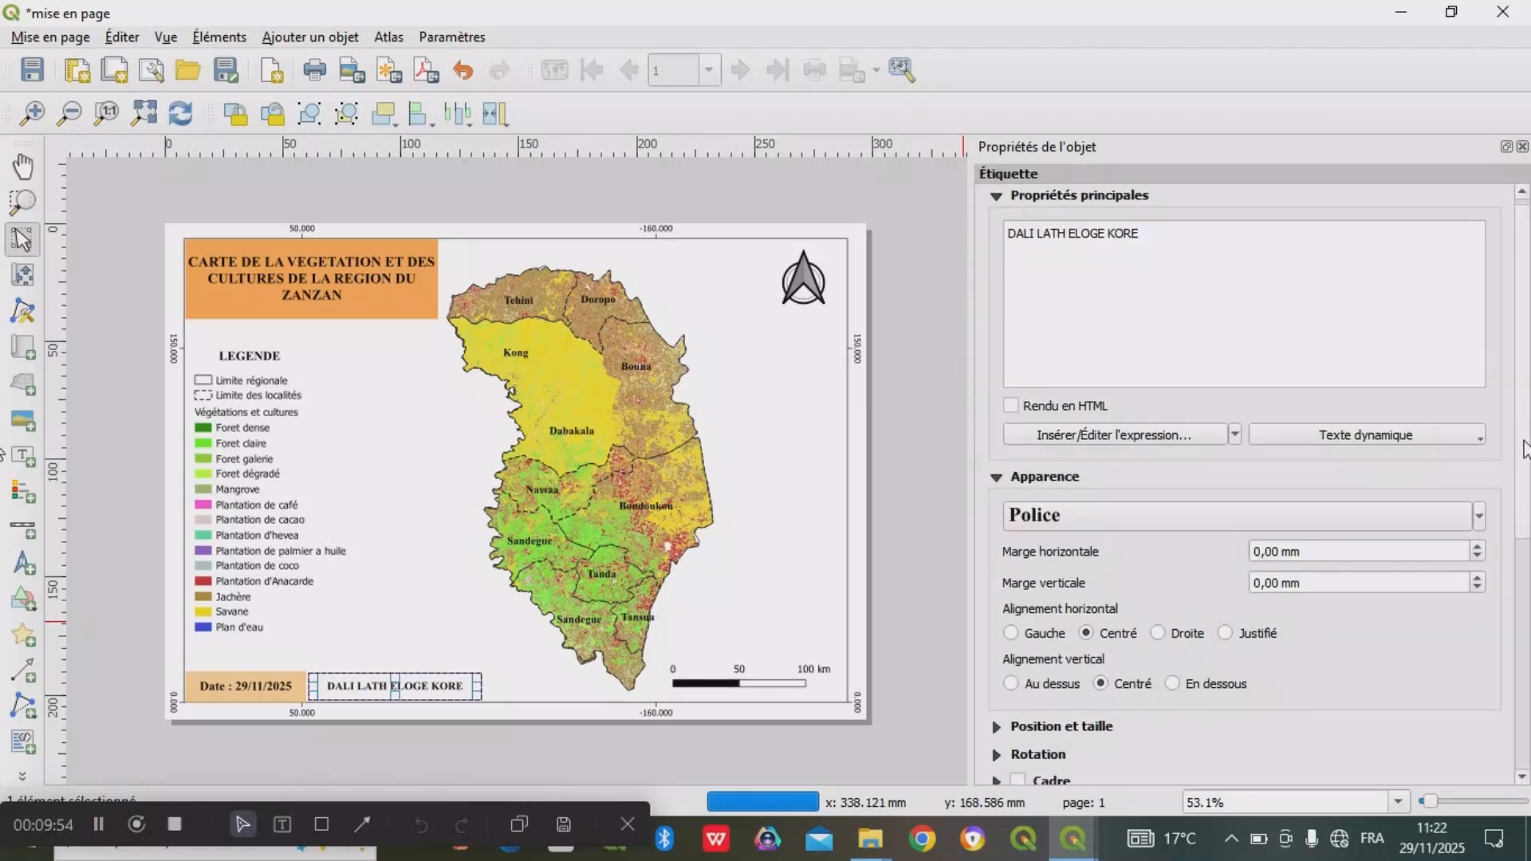
{"action": "scroll", "coordinate": [1117, 478], "scroll_direction": "down", "scroll_amount": 5}
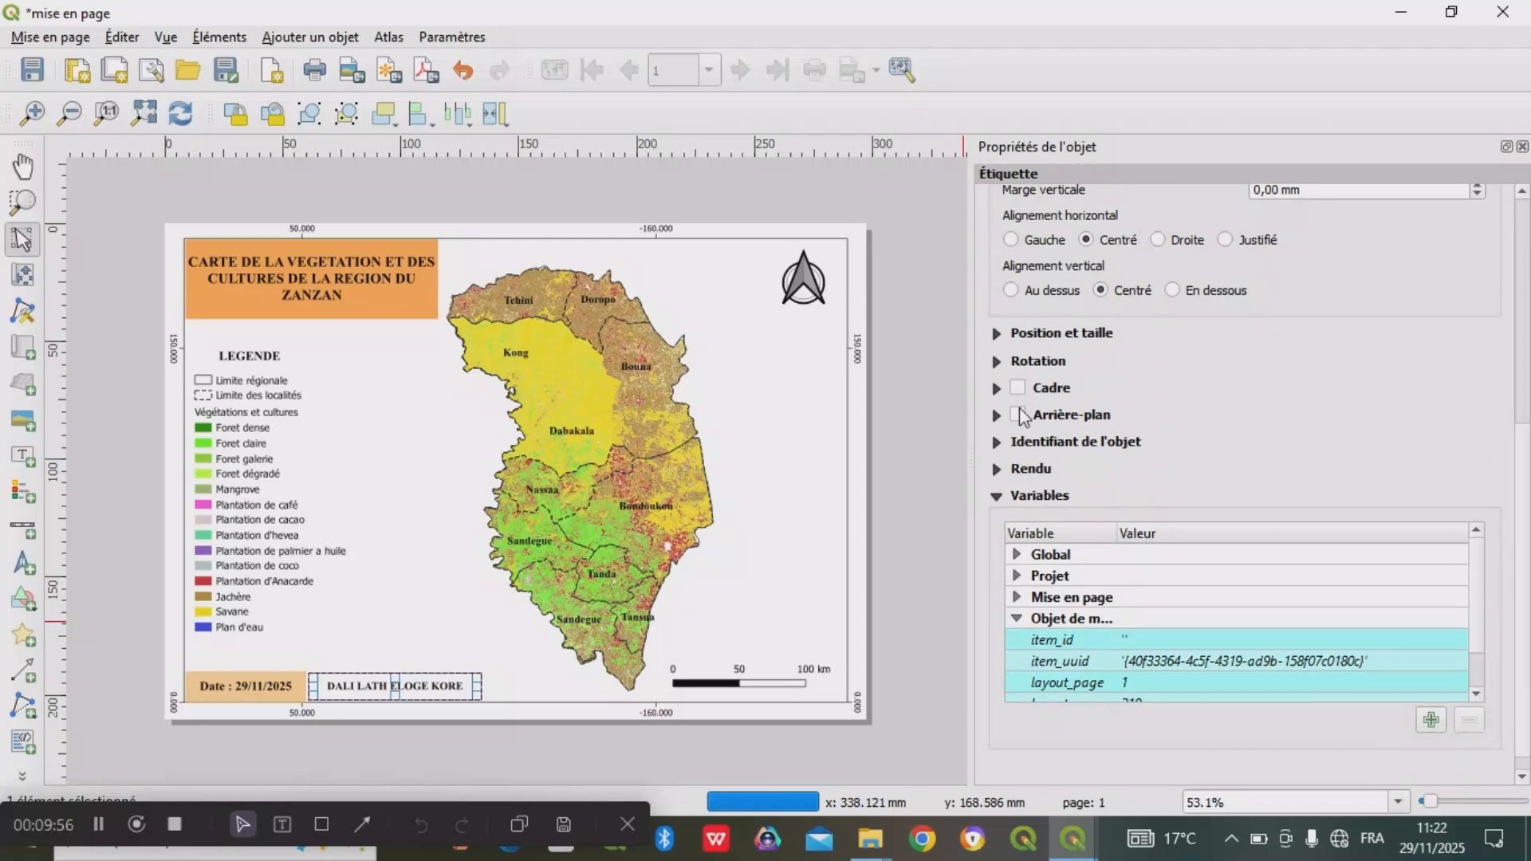
{"action": "left_click", "coordinate": [1020, 415]}
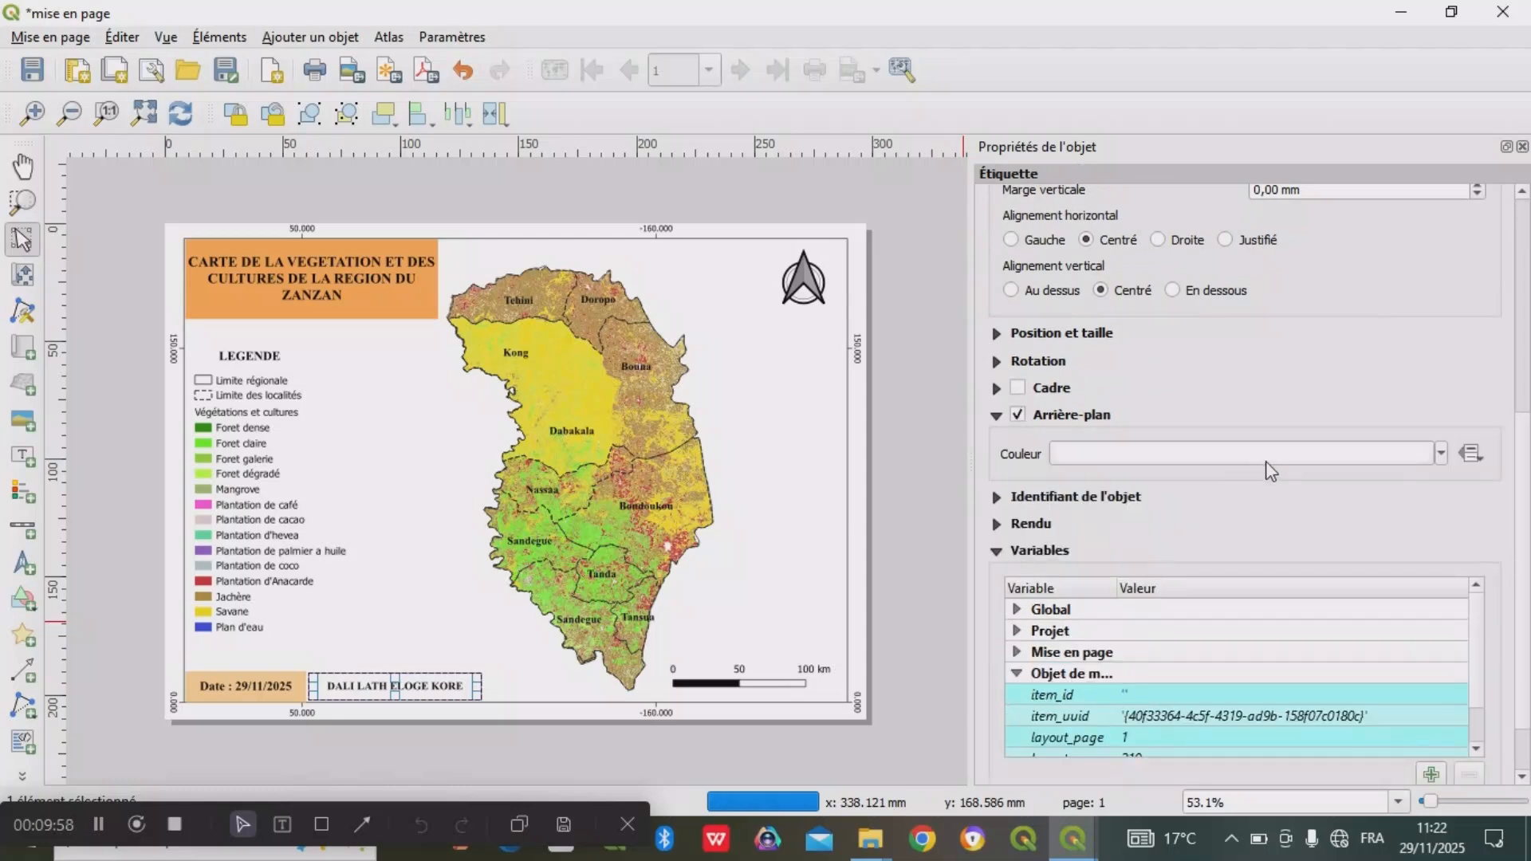
{"action": "left_click", "coordinate": [1273, 453]}
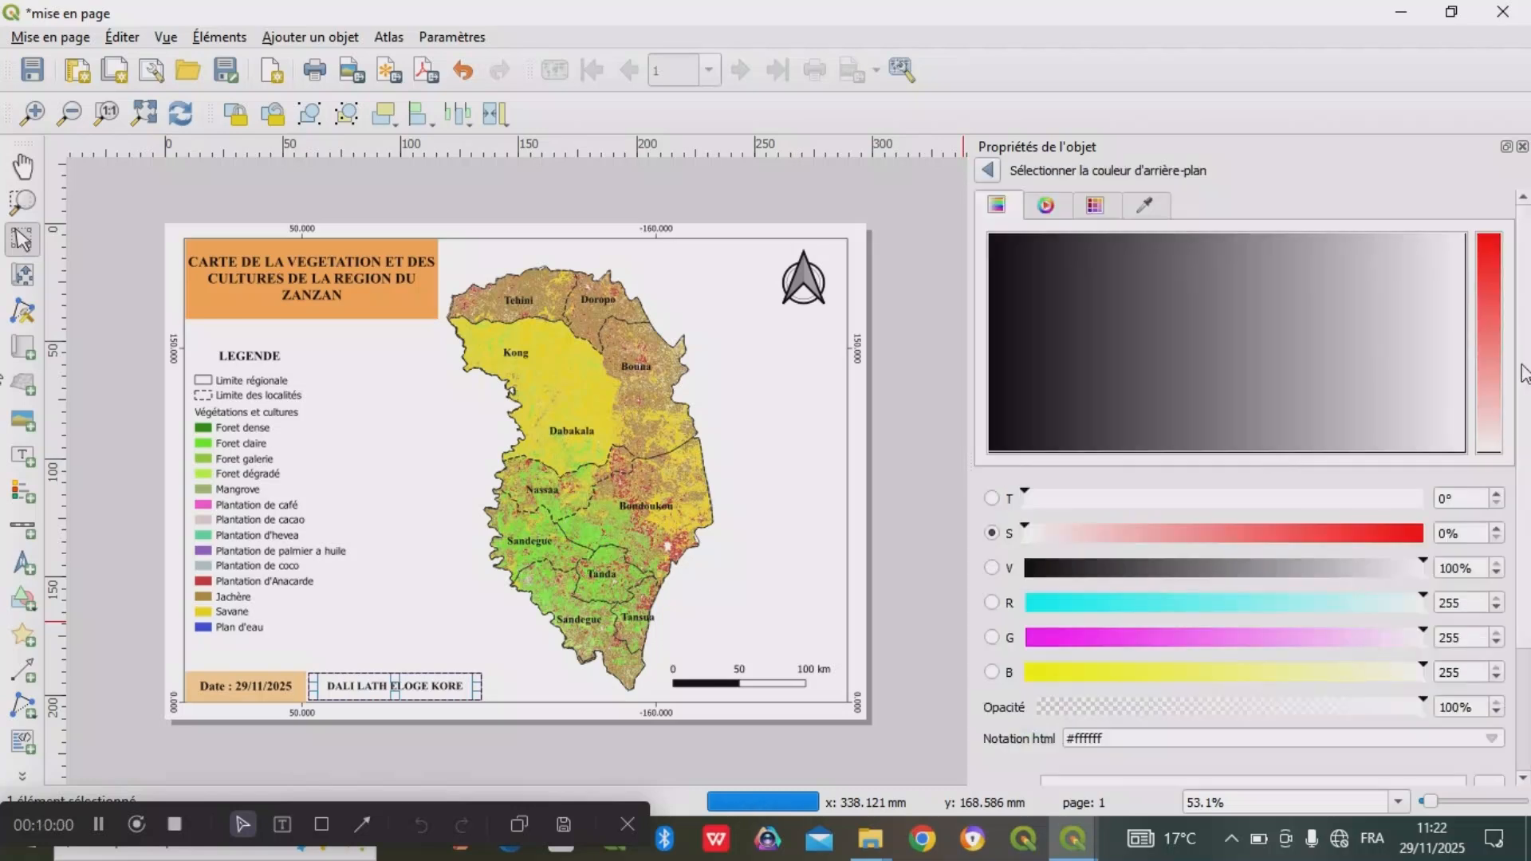
{"action": "left_click", "coordinate": [1491, 445]}
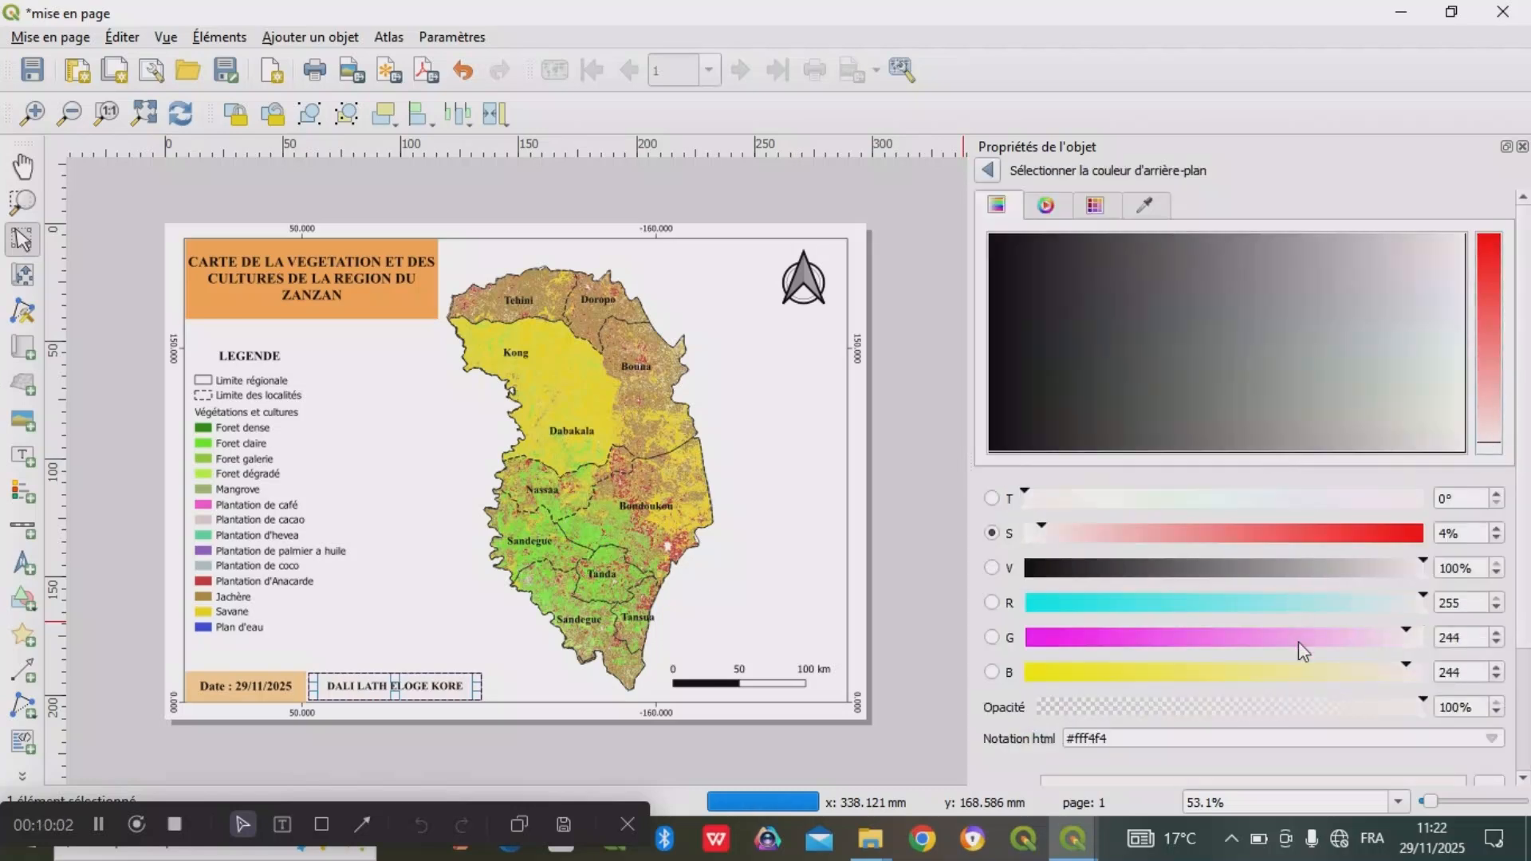
{"action": "left_click", "coordinate": [1310, 675]}
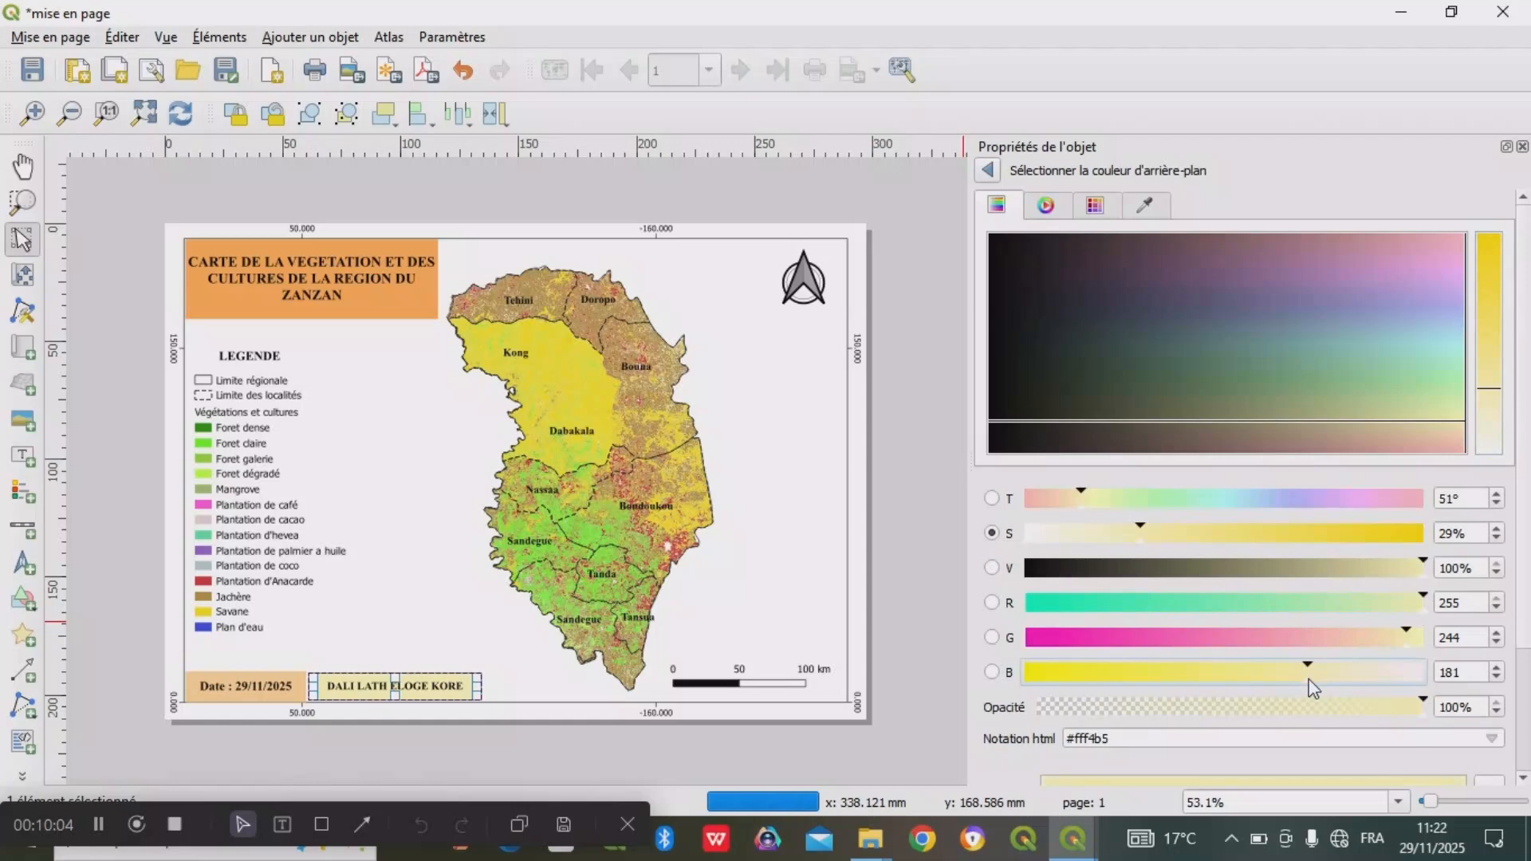
{"action": "left_click", "coordinate": [950, 606]}
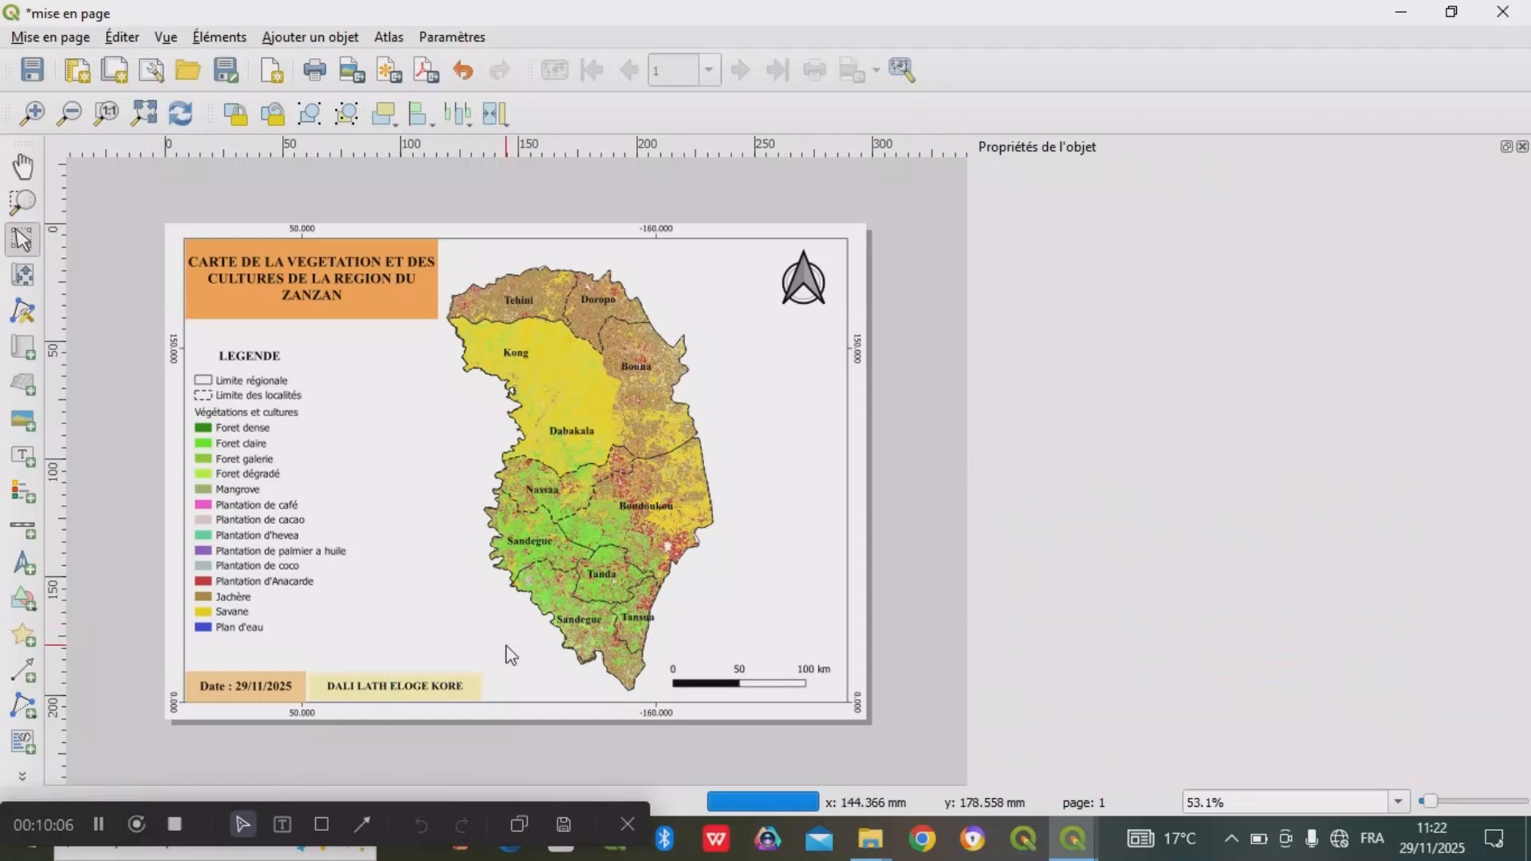
- Nudge the author label left until it sits against the date label
{"action": "left_click", "coordinate": [415, 683]}
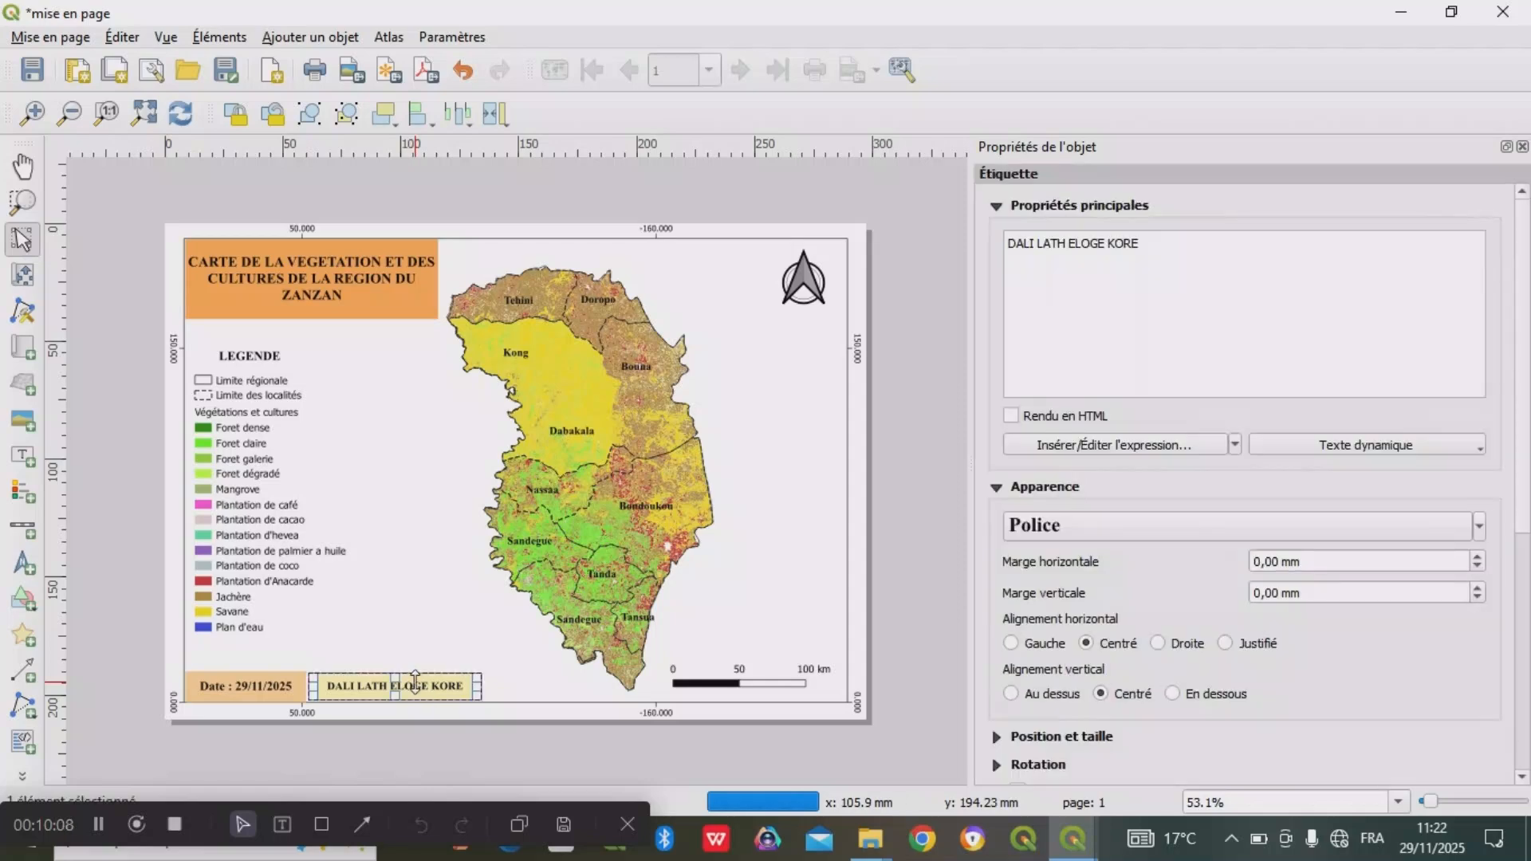
{"action": "key", "text": "Left"}
{"action": "key", "text": "Left"}
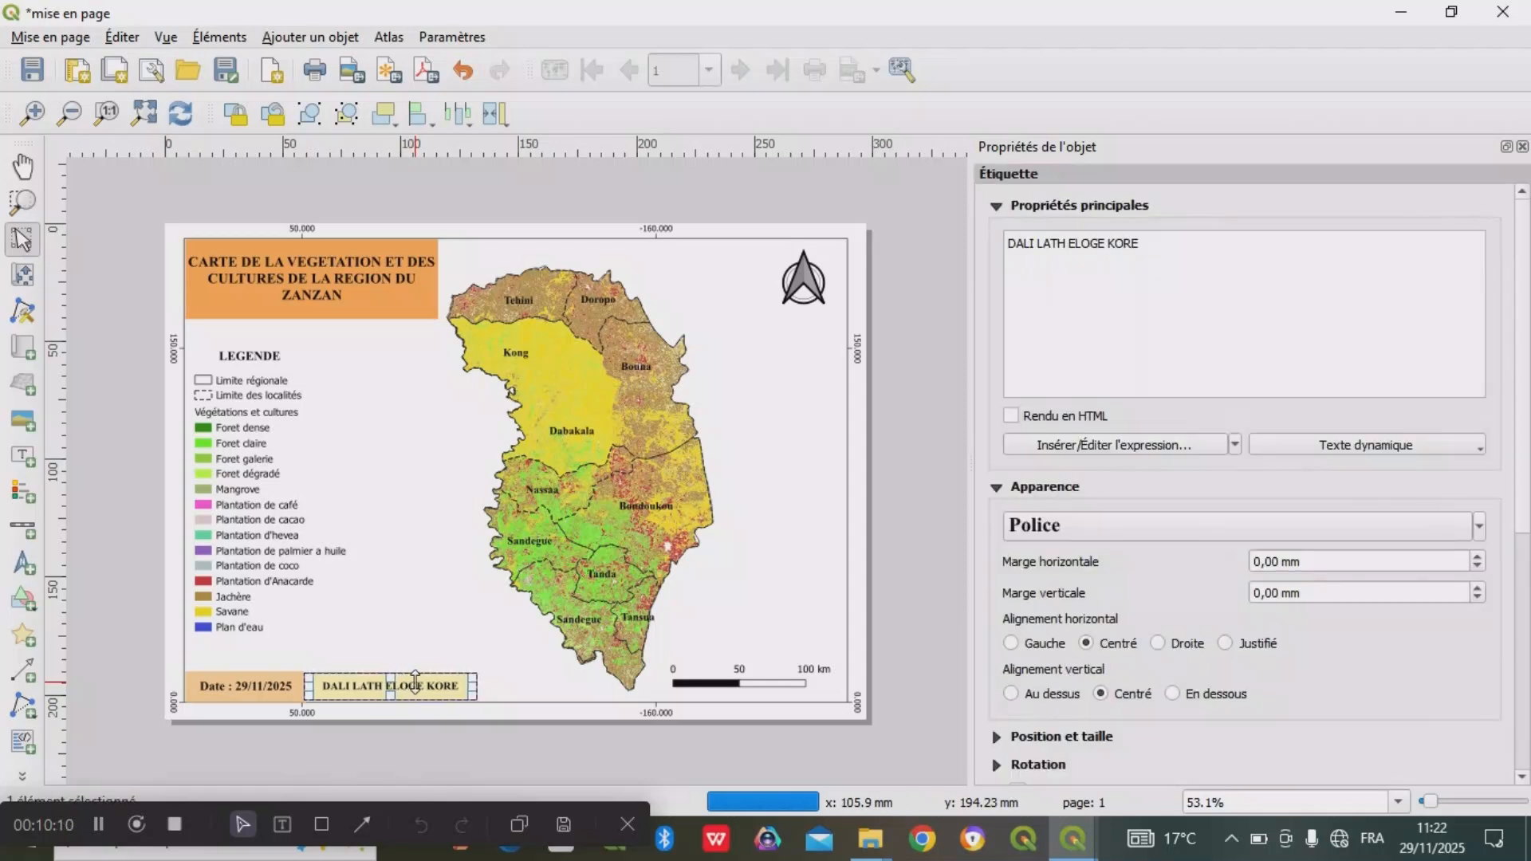
- Insert "Nom du concepteur : " before the author's name in the label and widen the label to the right
{"action": "left_click", "coordinate": [1010, 243]}
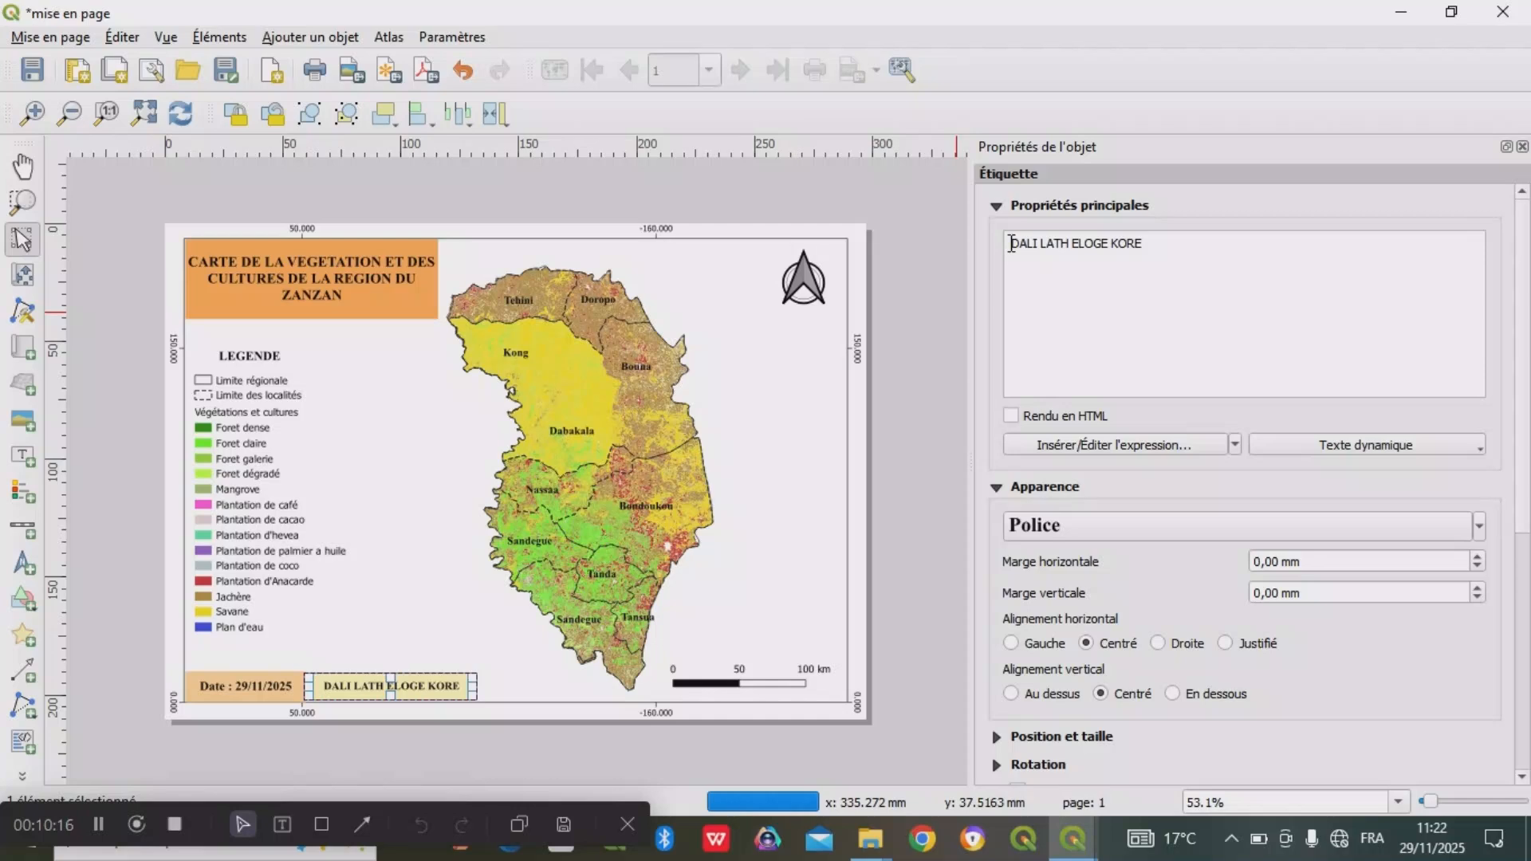
{"action": "type", "text": "n"}
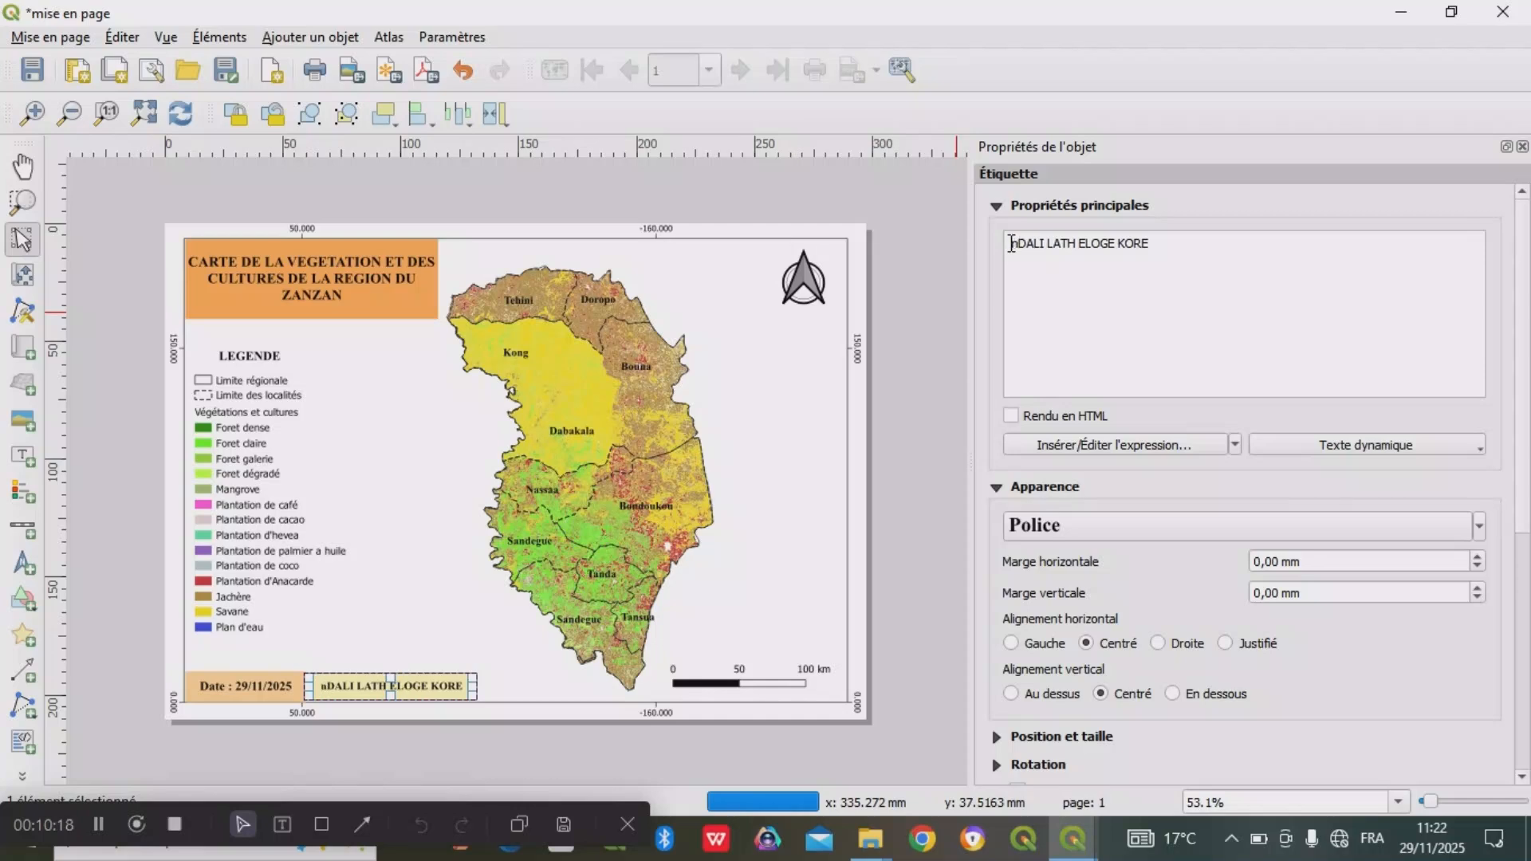
{"action": "key", "text": "BackSpace"}
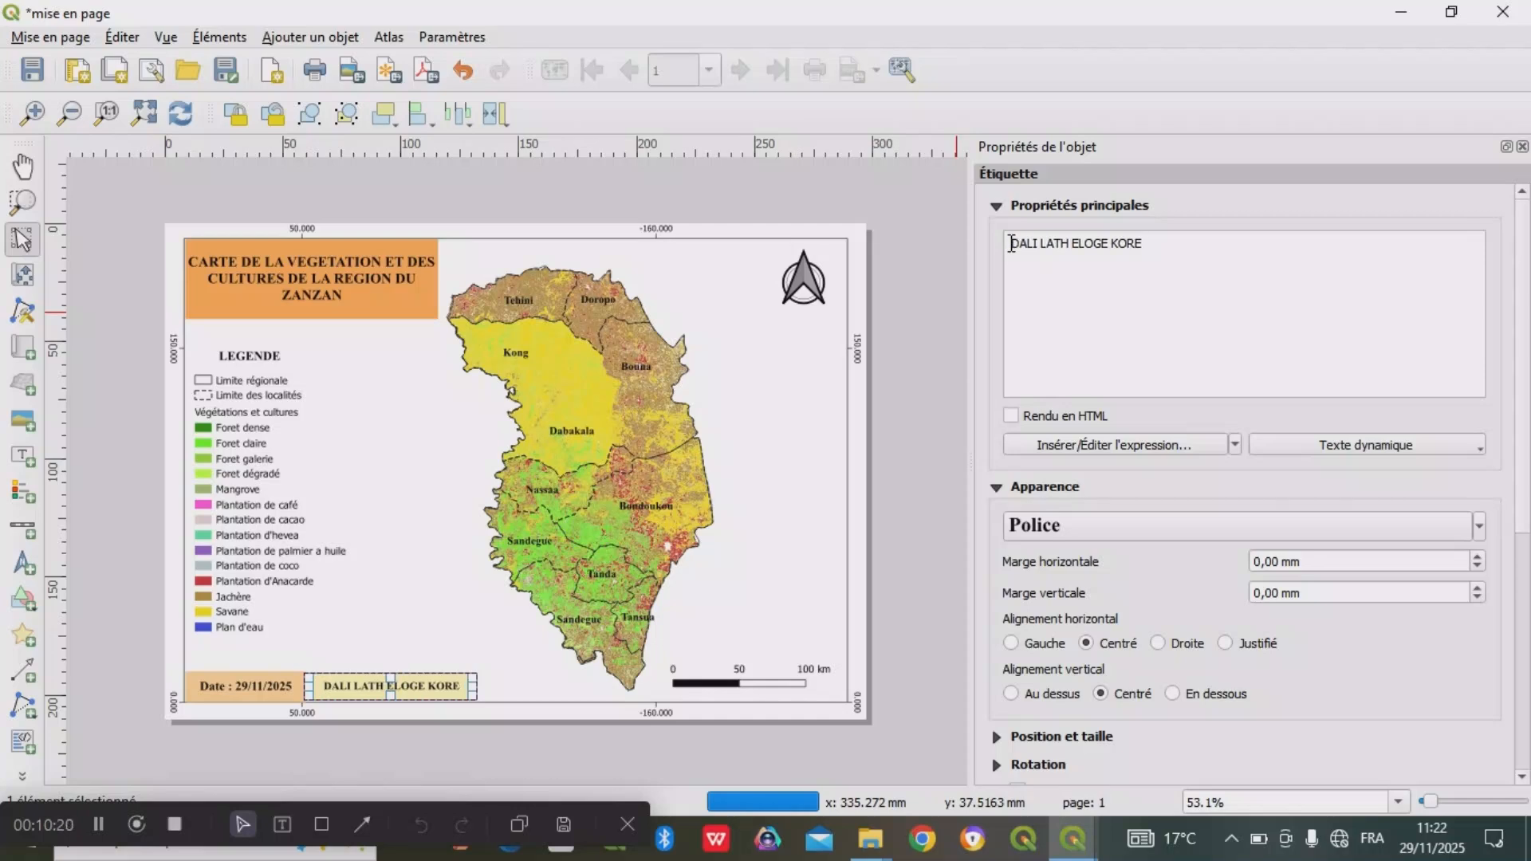
{"action": "type", "text": "Nom "}
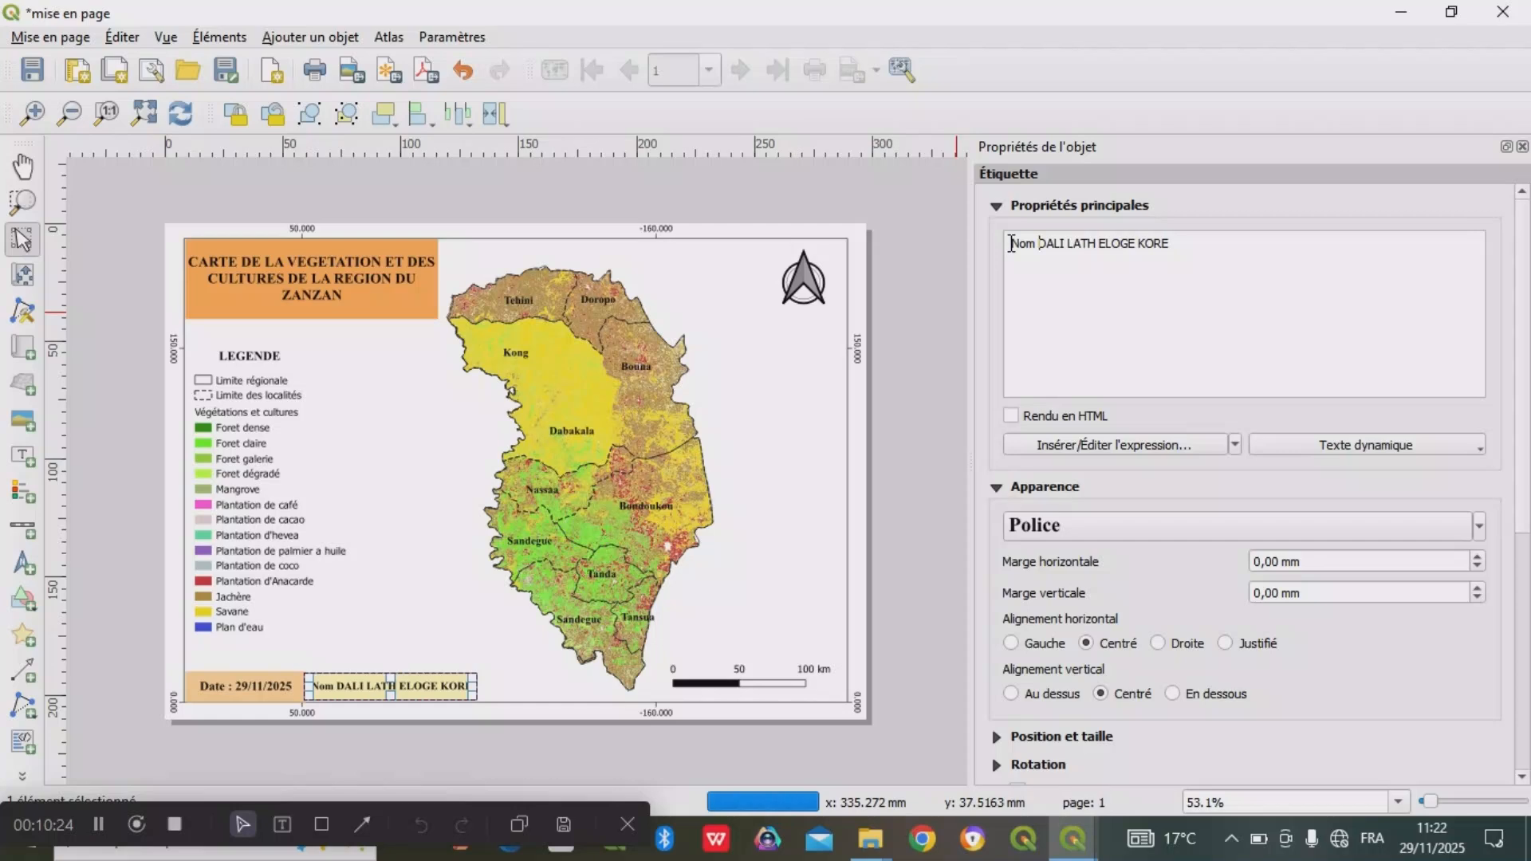
{"action": "type", "text": "du "}
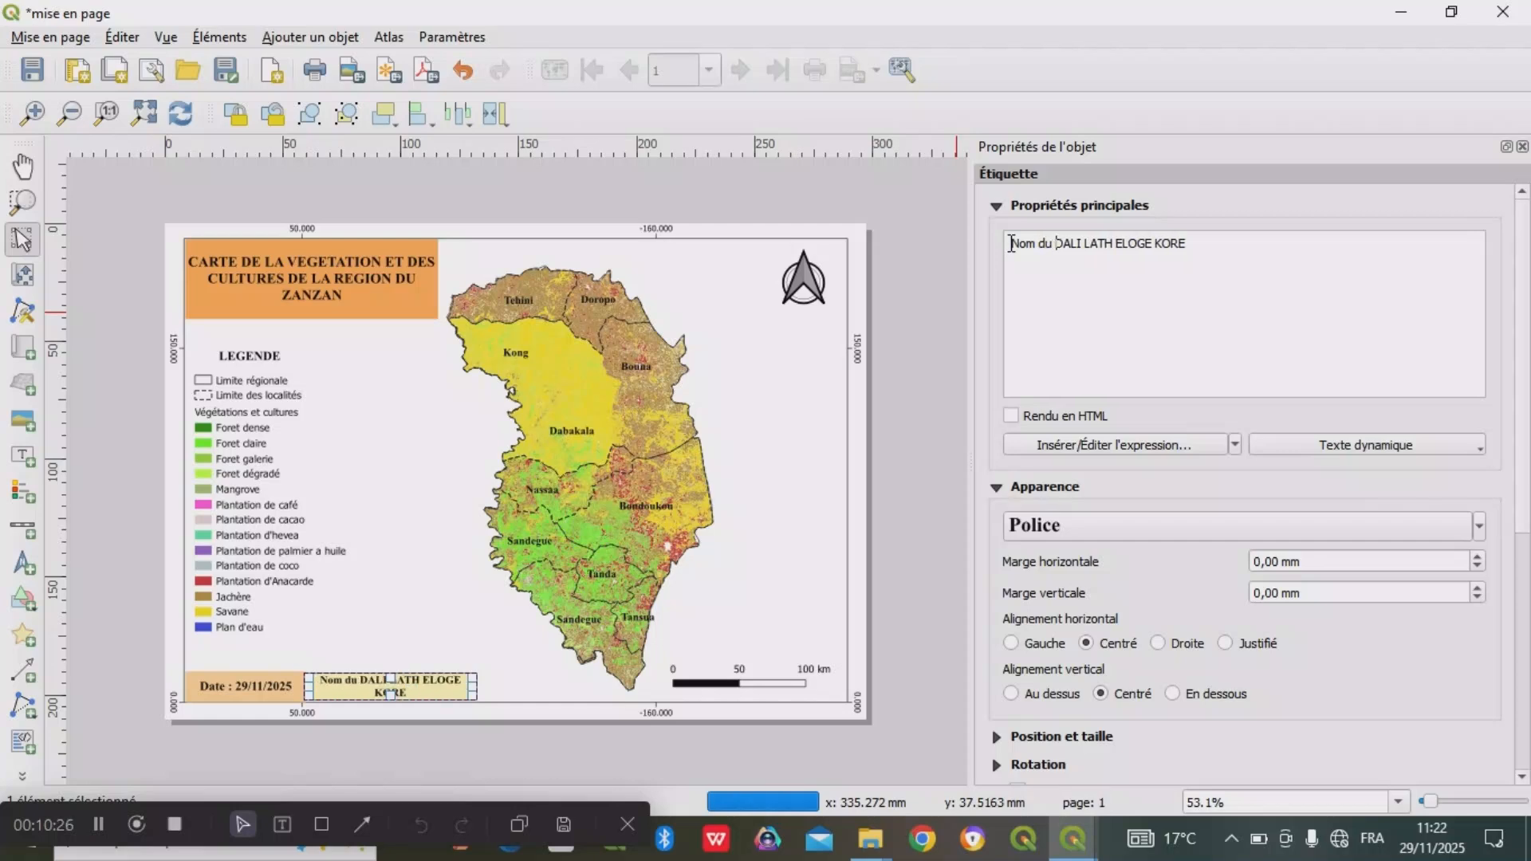
{"action": "type", "text": "con"}
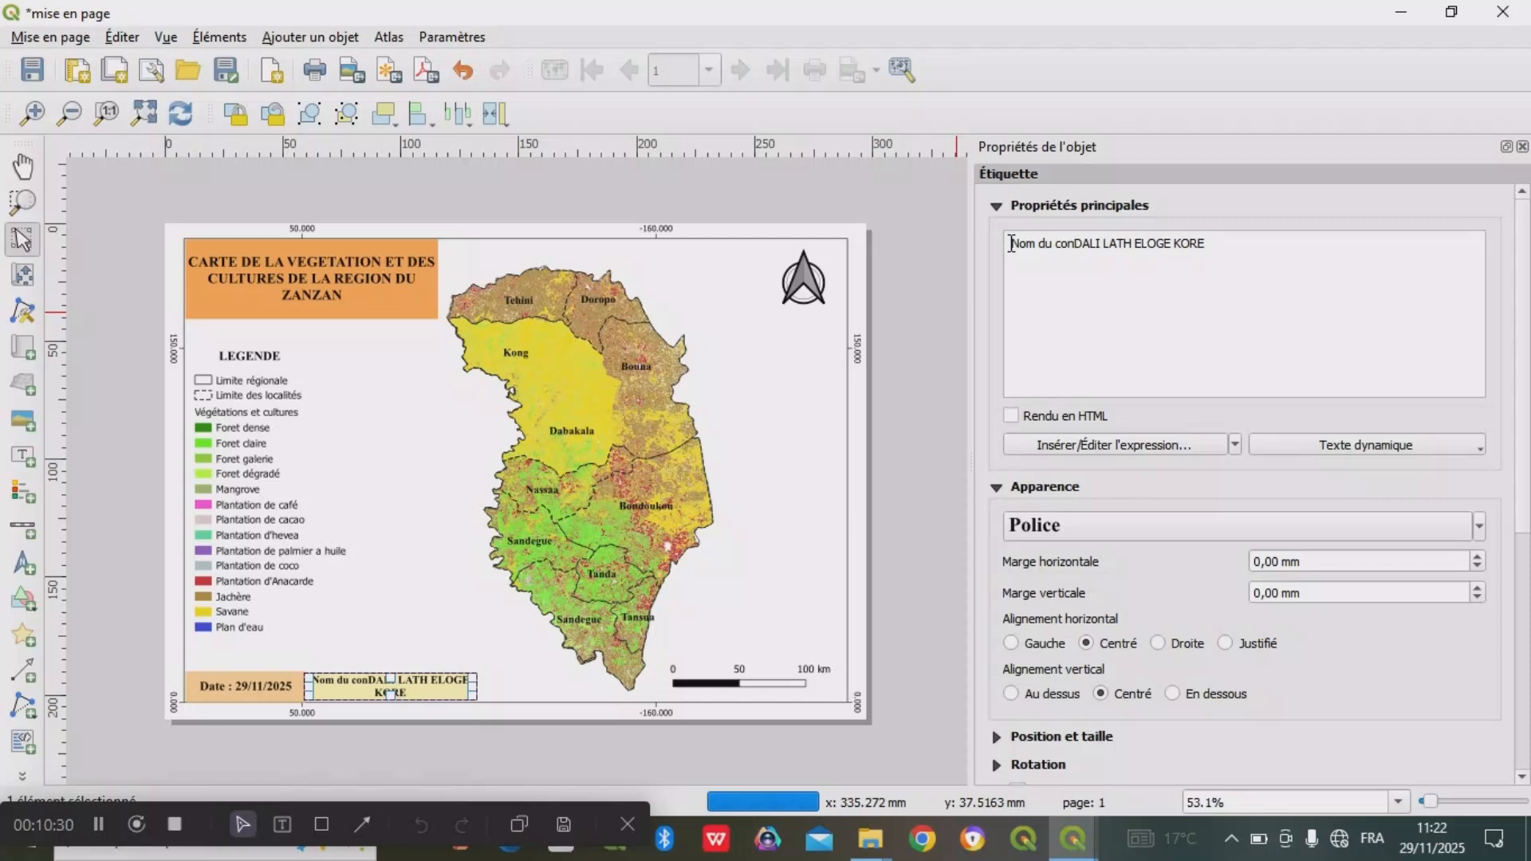
{"action": "type", "text": "cepteur"}
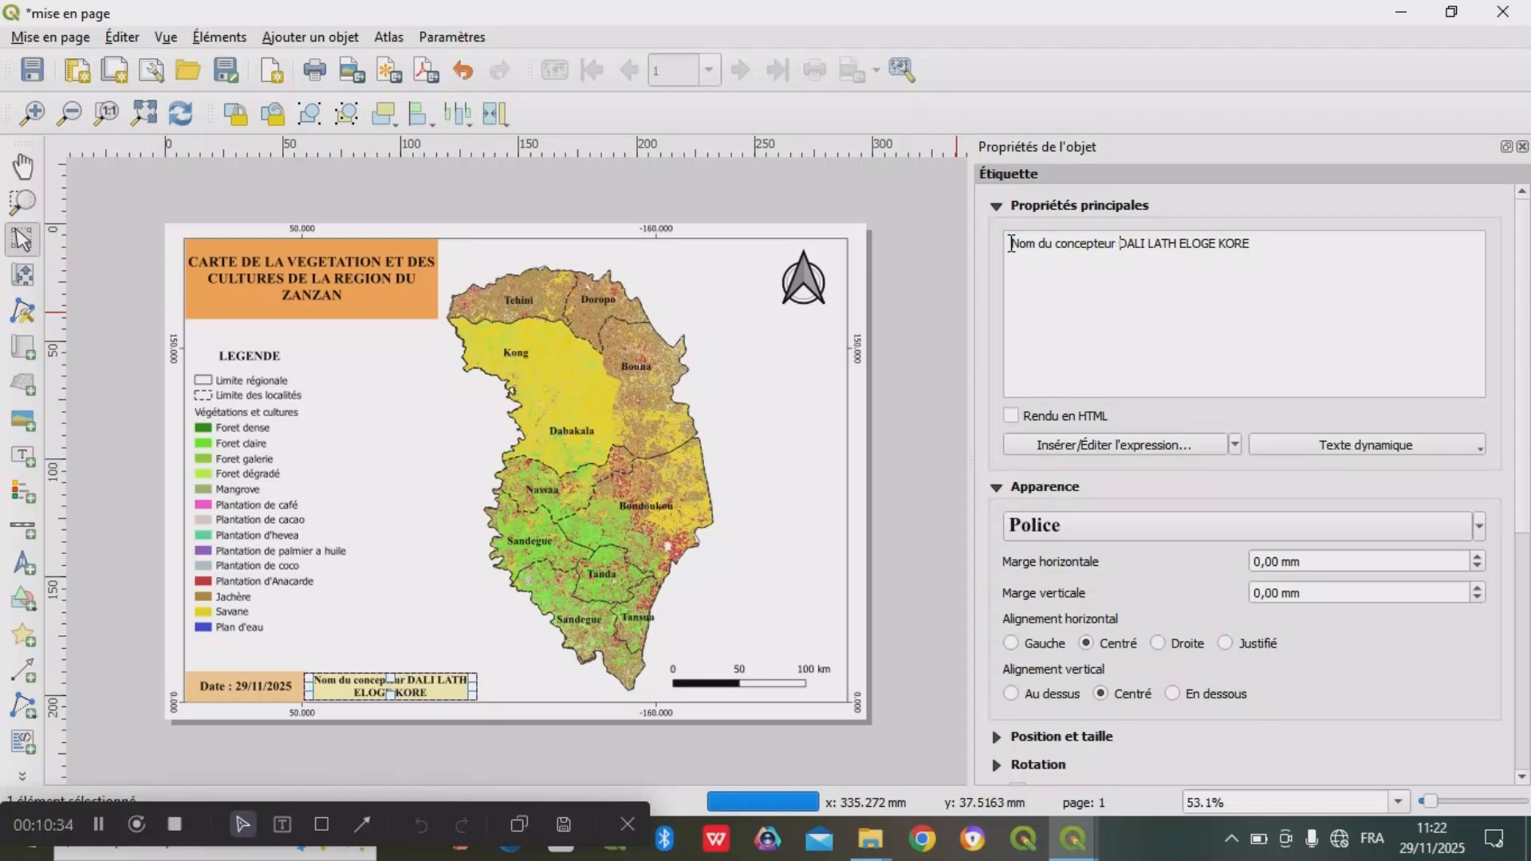
{"action": "type", "text": " :"}
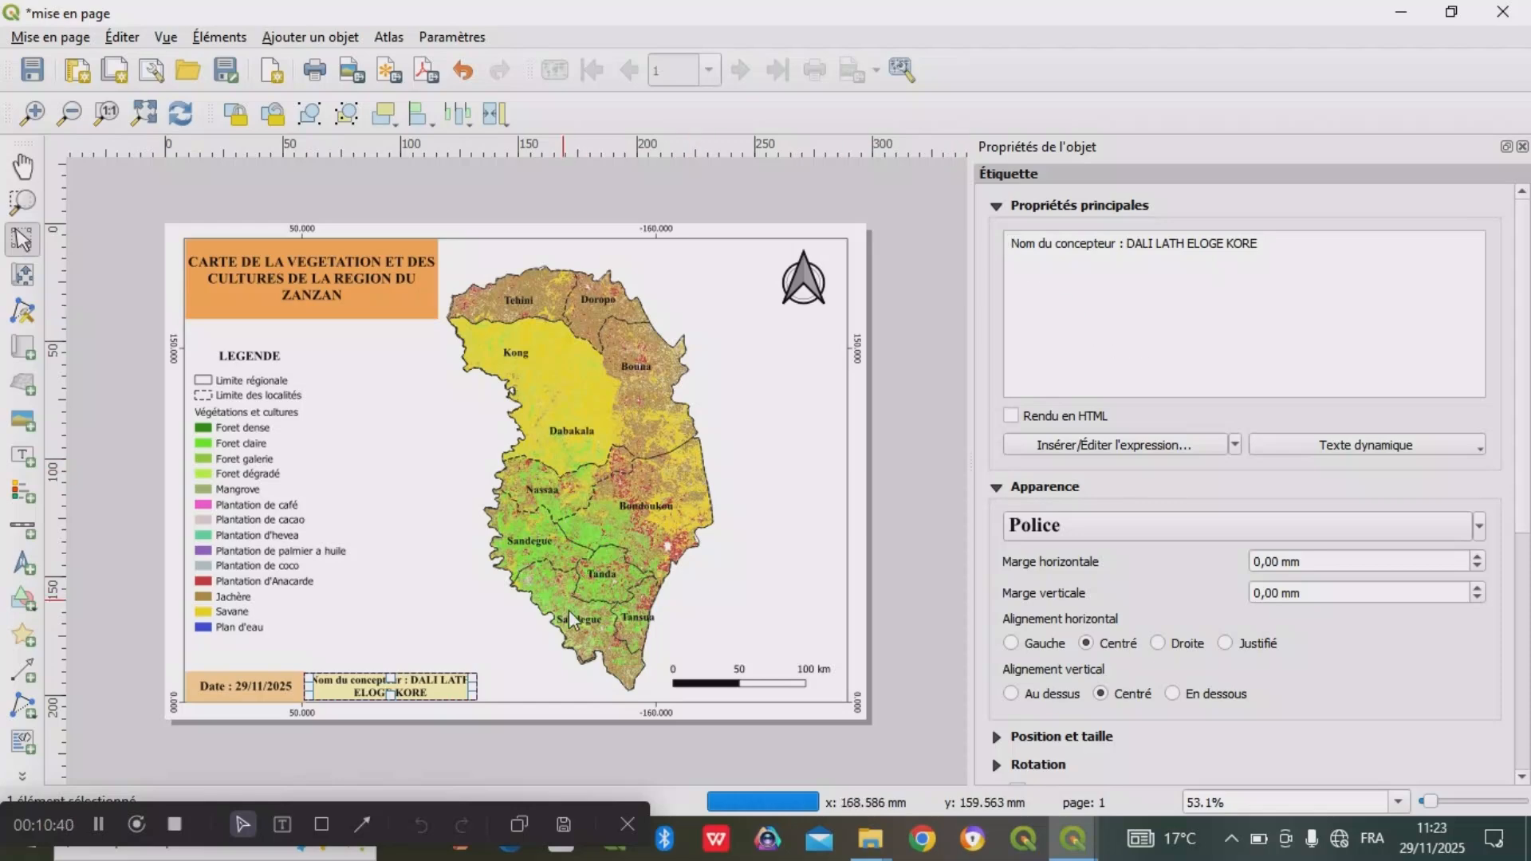
{"action": "left_click_drag", "start_coordinate": [471, 683], "coordinate": [496, 685]}
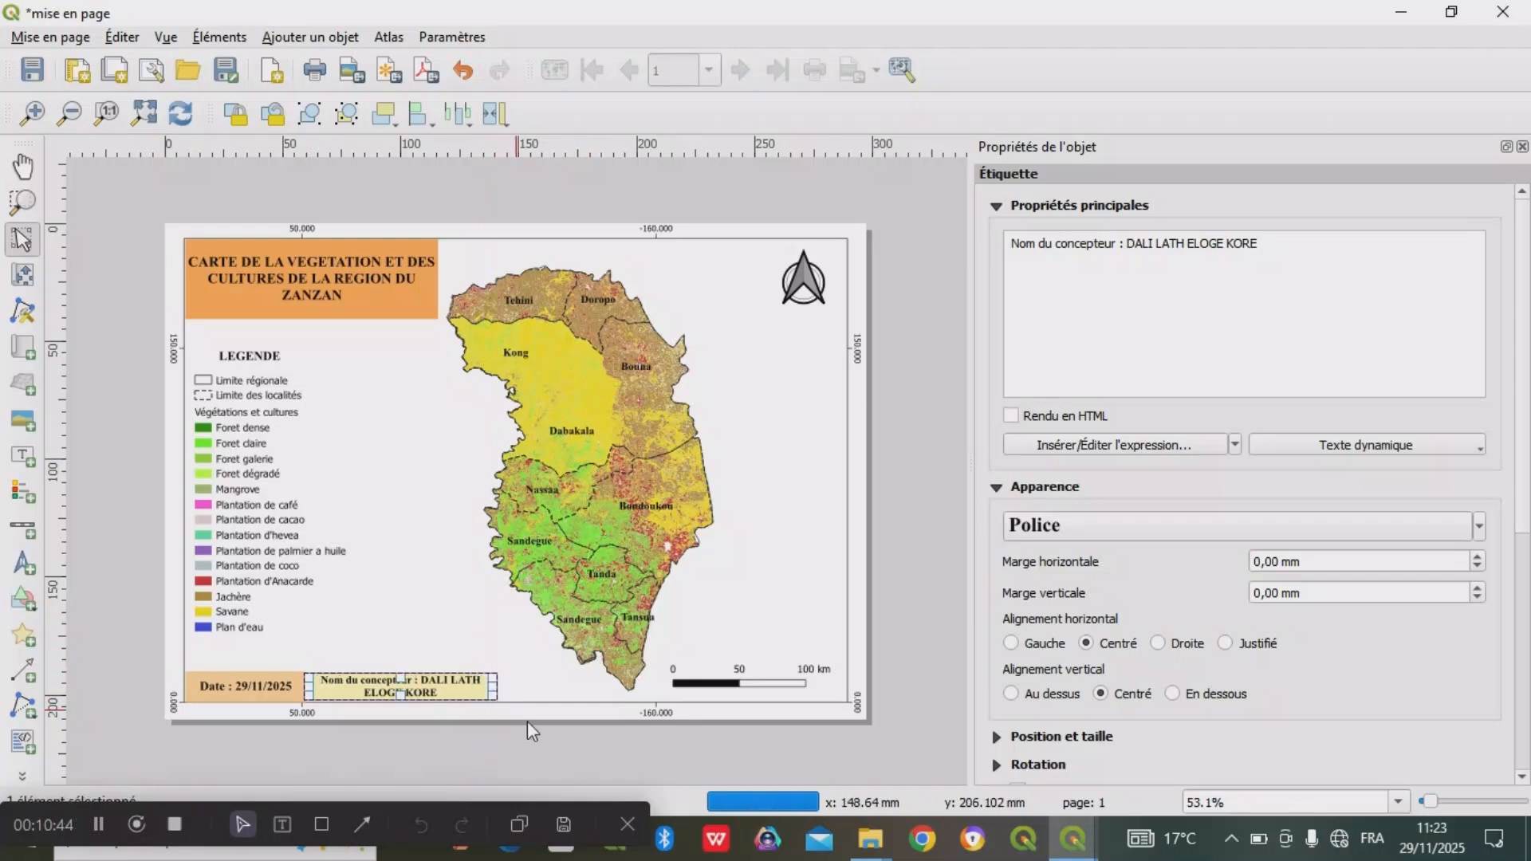
{"action": "left_click", "coordinate": [929, 244]}
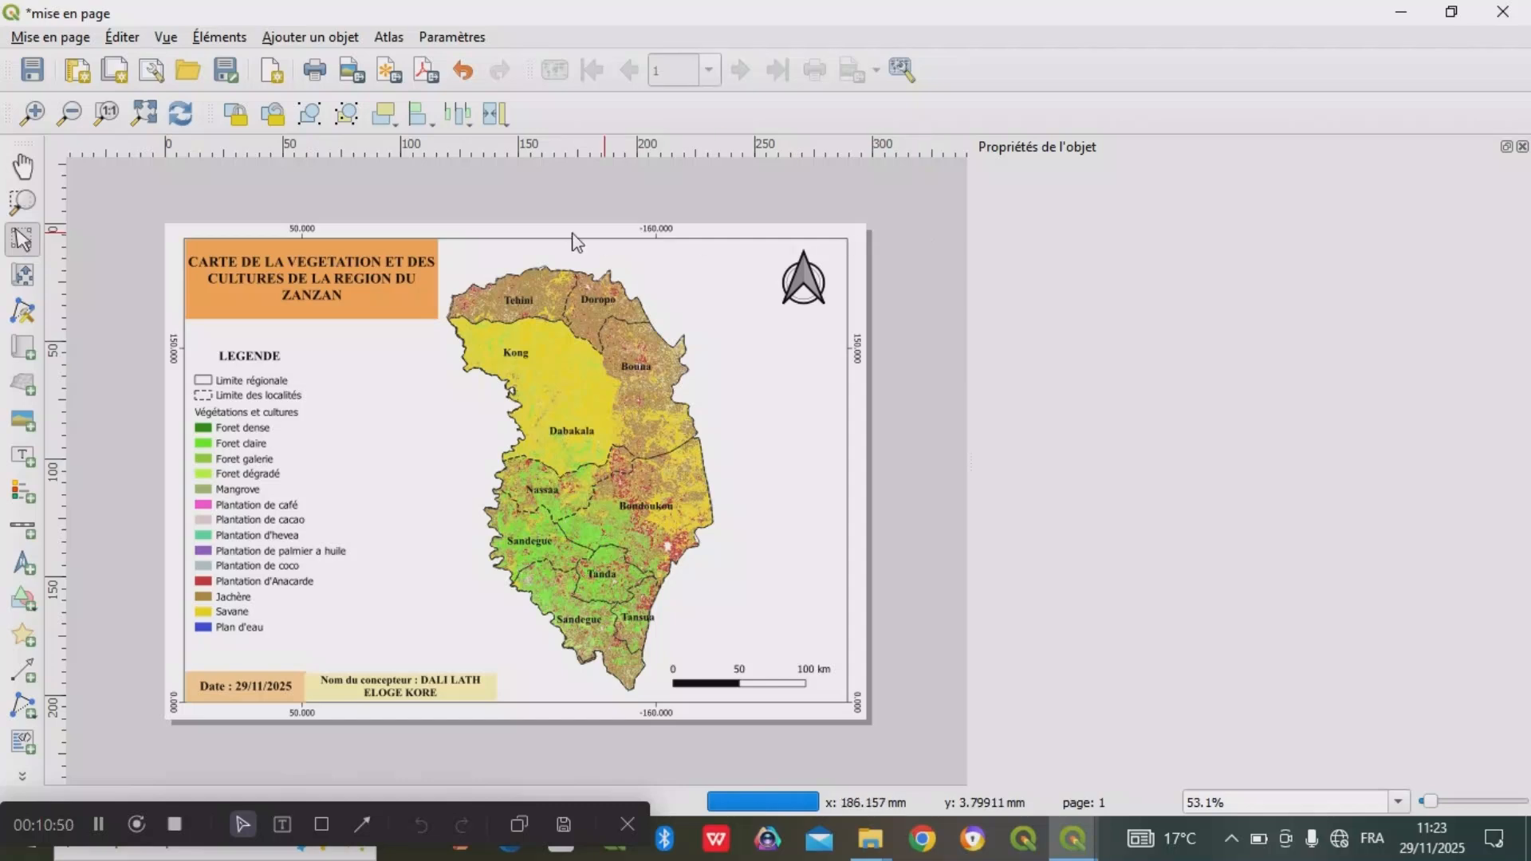
- Add a rectangle shape covering the entire layout page, about 297 by 210 mm
{"action": "left_click", "coordinate": [31, 605]}
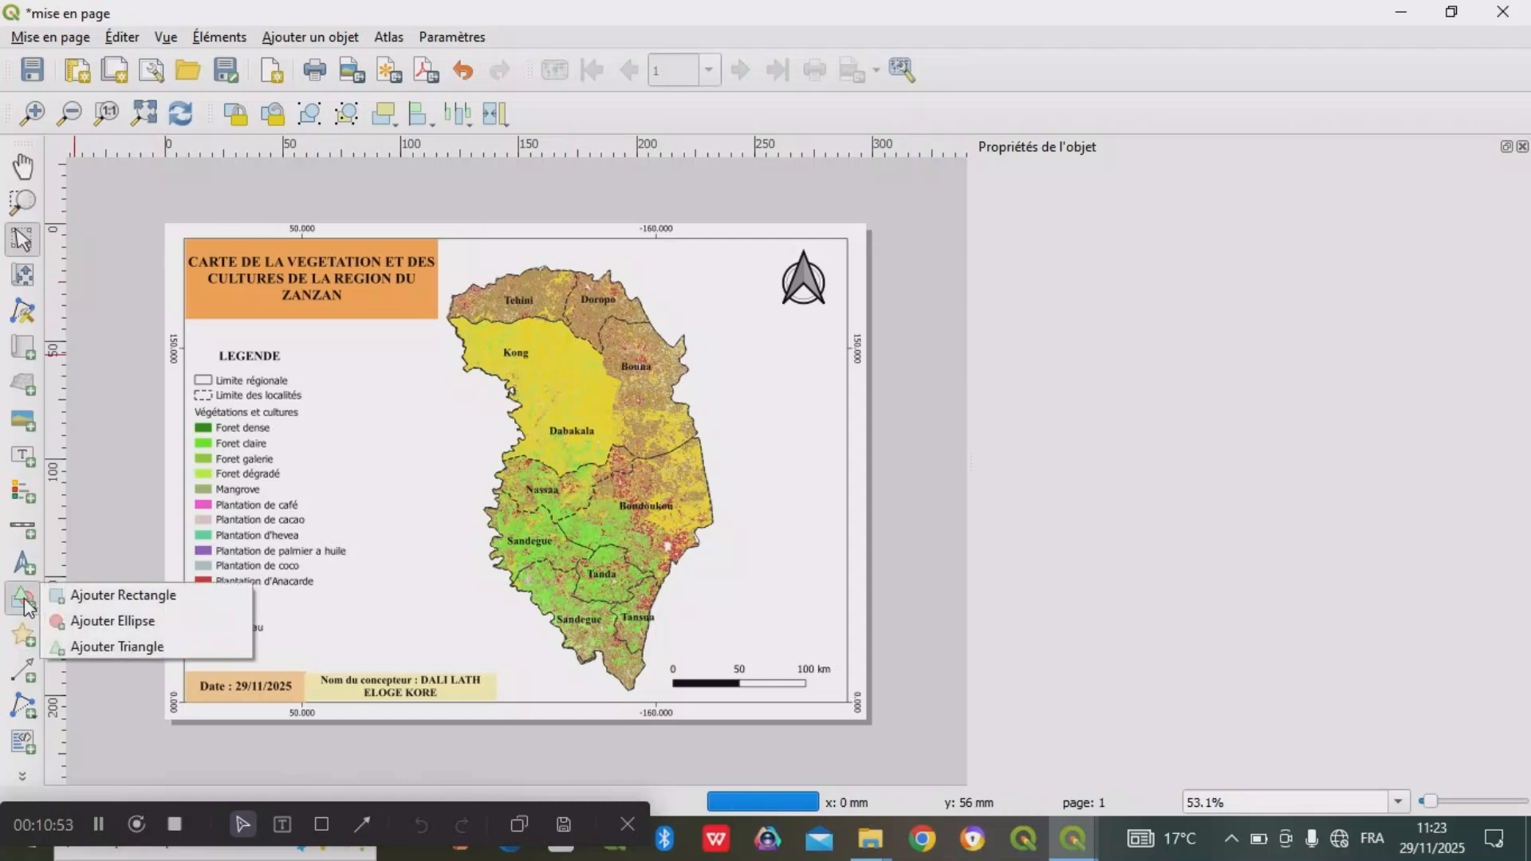
{"action": "left_click", "coordinate": [106, 596]}
{"action": "left_click_drag", "start_coordinate": [165, 225], "coordinate": [868, 717]}
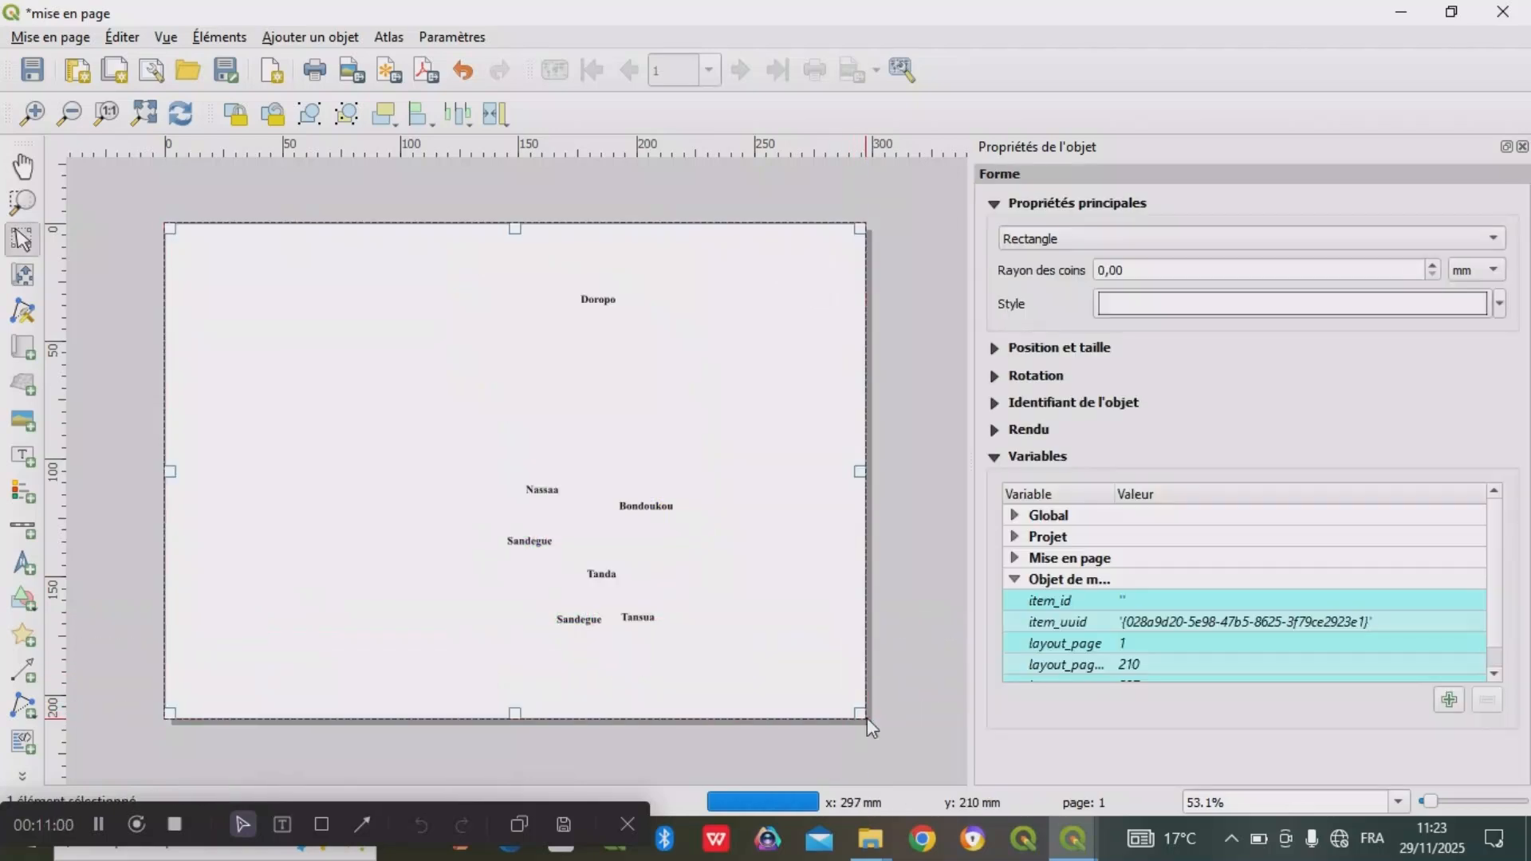
- Give the page-wide rectangle's simple fill a transparent fill colour and a stroke width of 0.4 mm
{"action": "left_click", "coordinate": [1348, 307]}
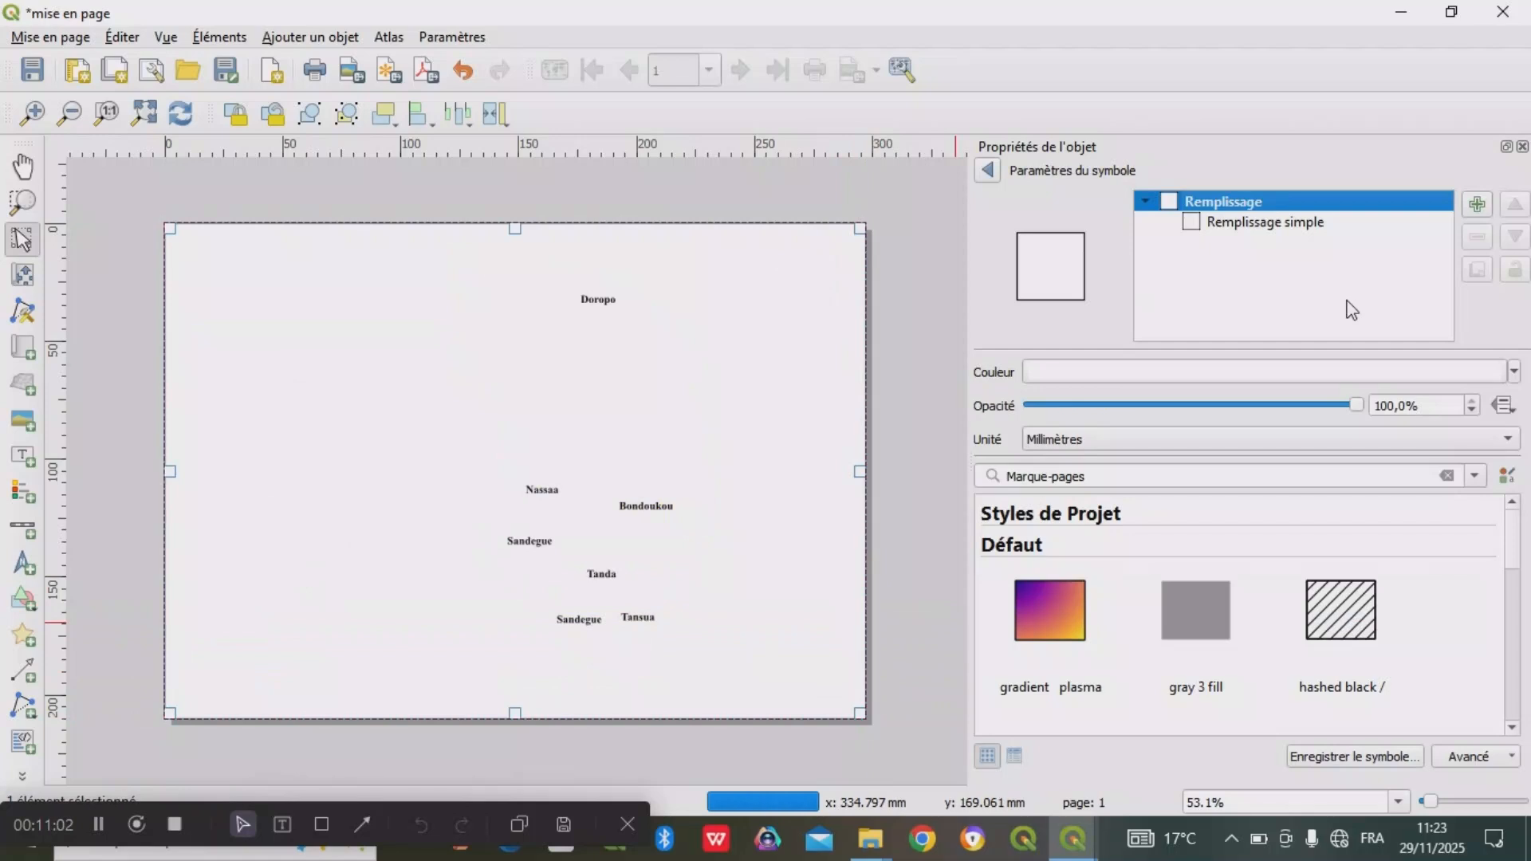
{"action": "left_click", "coordinate": [1279, 224]}
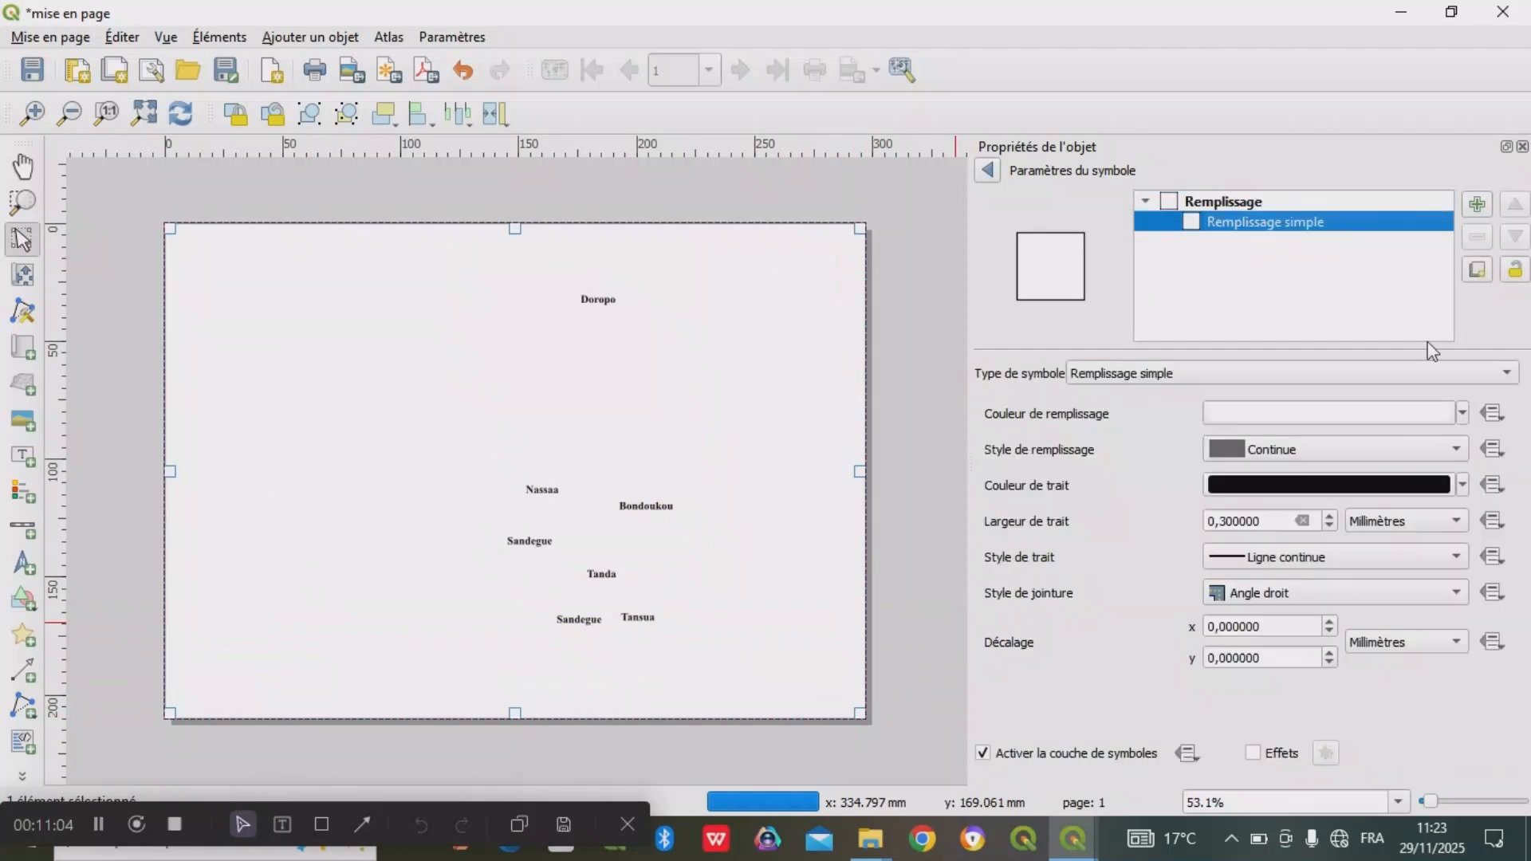
{"action": "left_click", "coordinate": [1464, 413]}
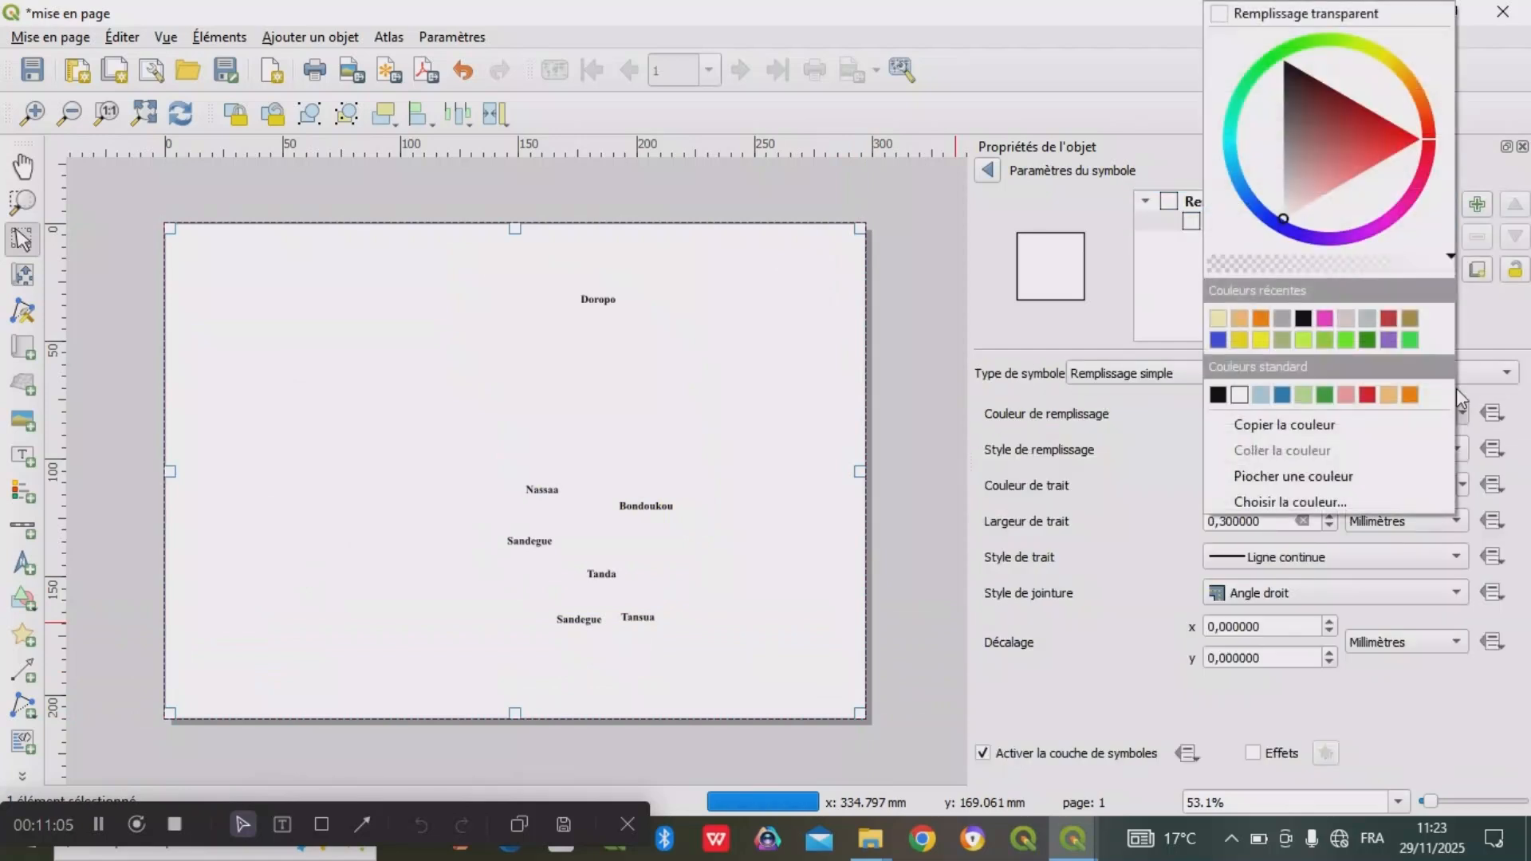
{"action": "left_click", "coordinate": [1350, 14]}
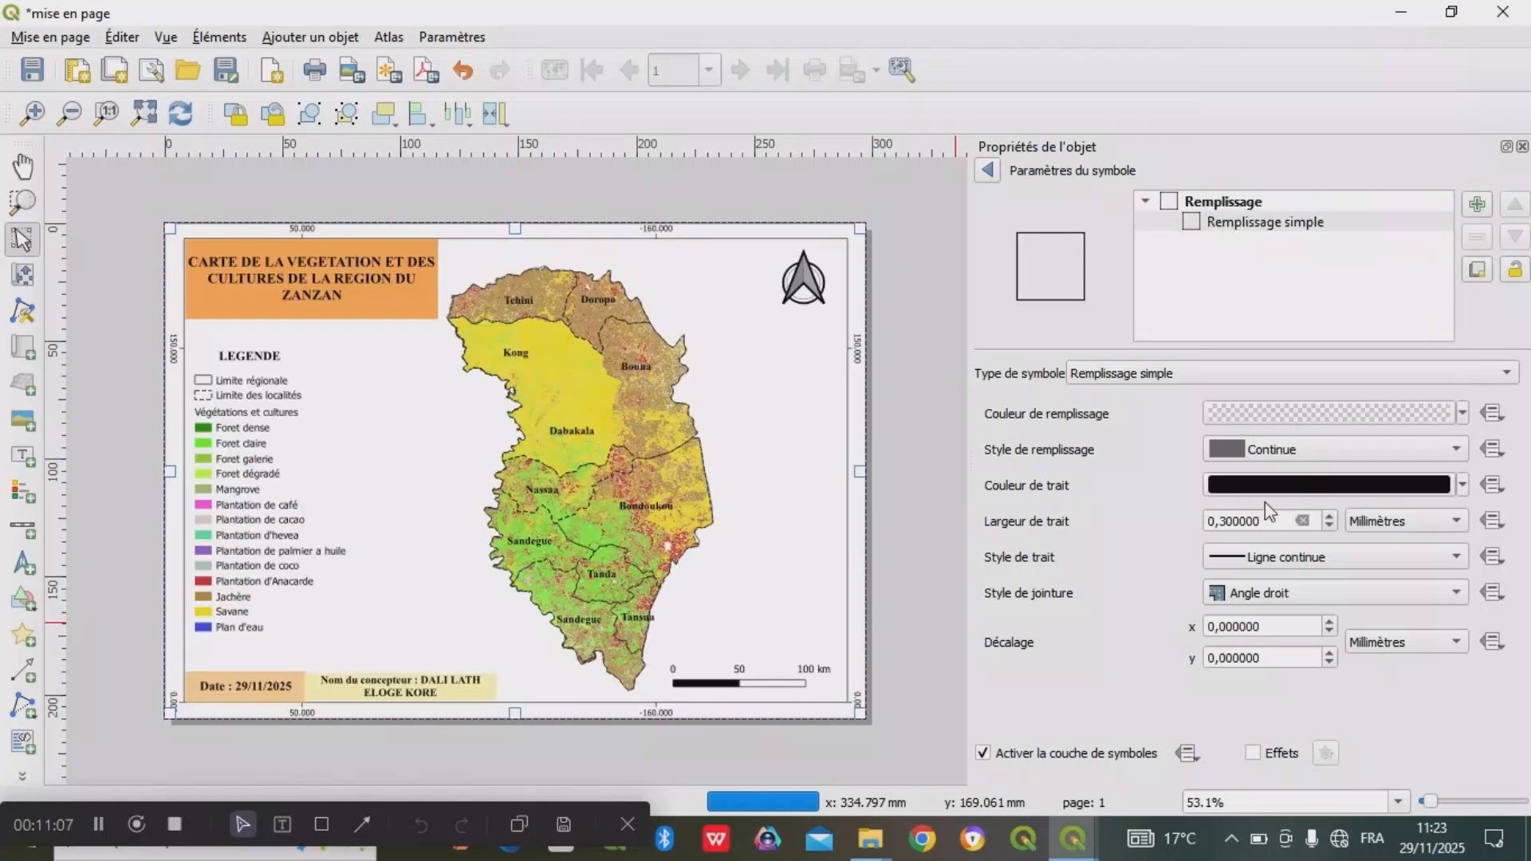
{"action": "left_click", "coordinate": [1229, 522]}
{"action": "key", "text": "BackSpace"}
{"action": "type", "text": "4"}
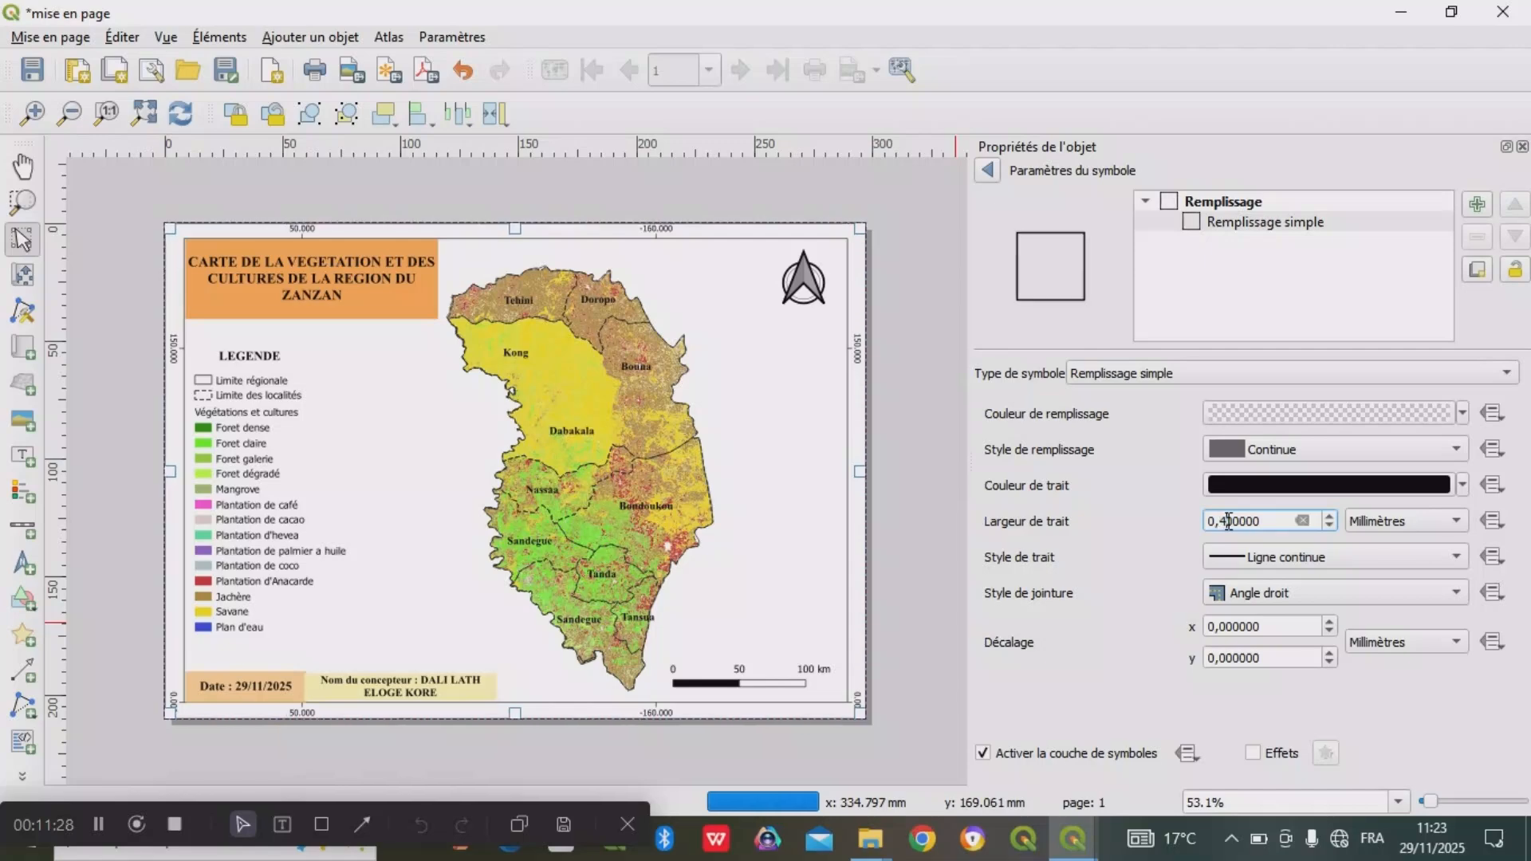
{"action": "left_click", "coordinate": [888, 598]}
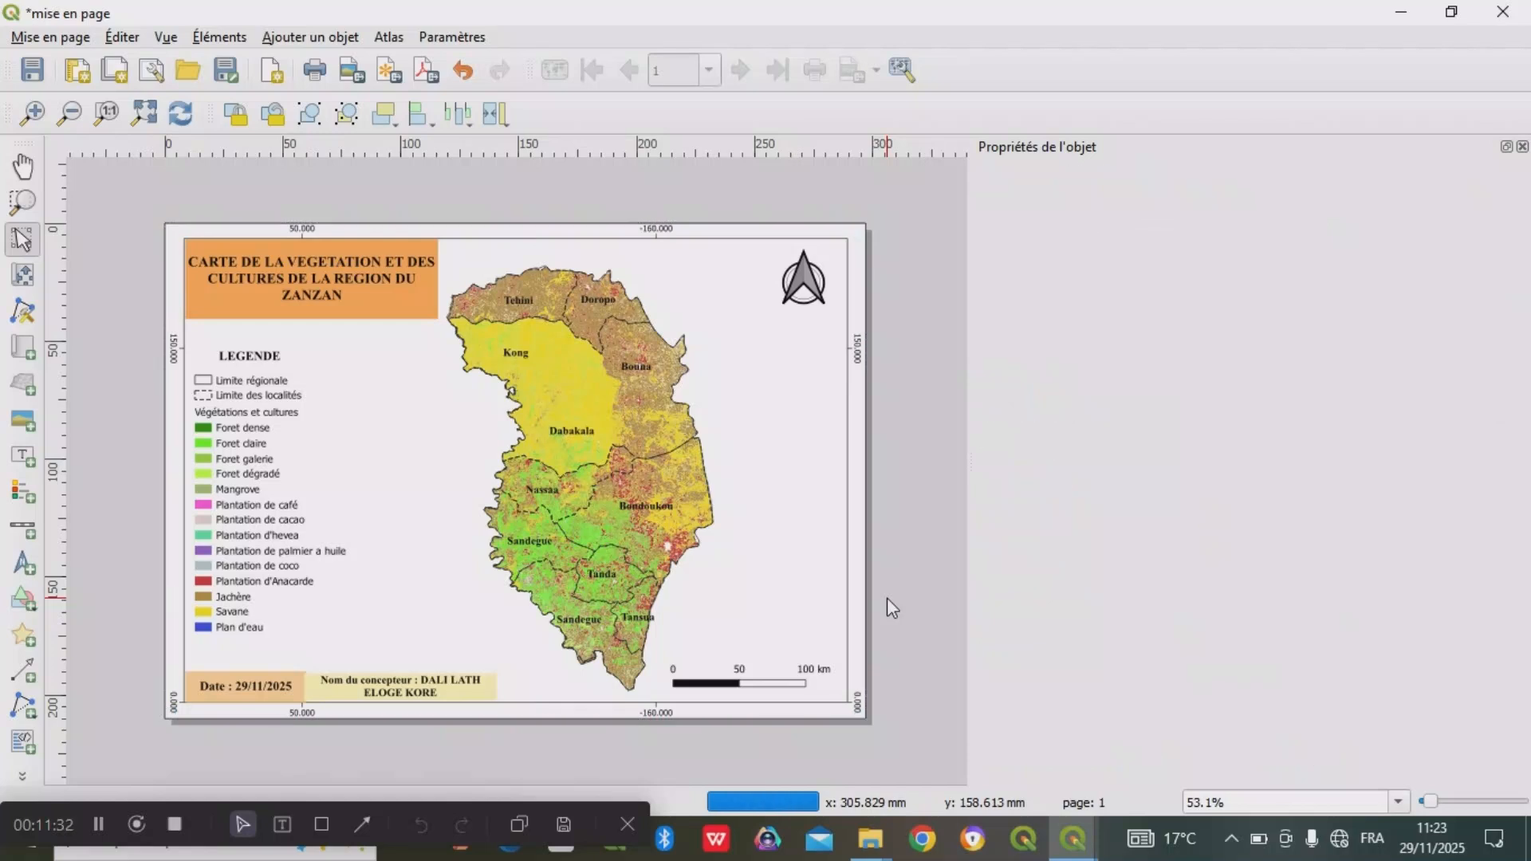
{"action": "left_click", "coordinate": [818, 581]}
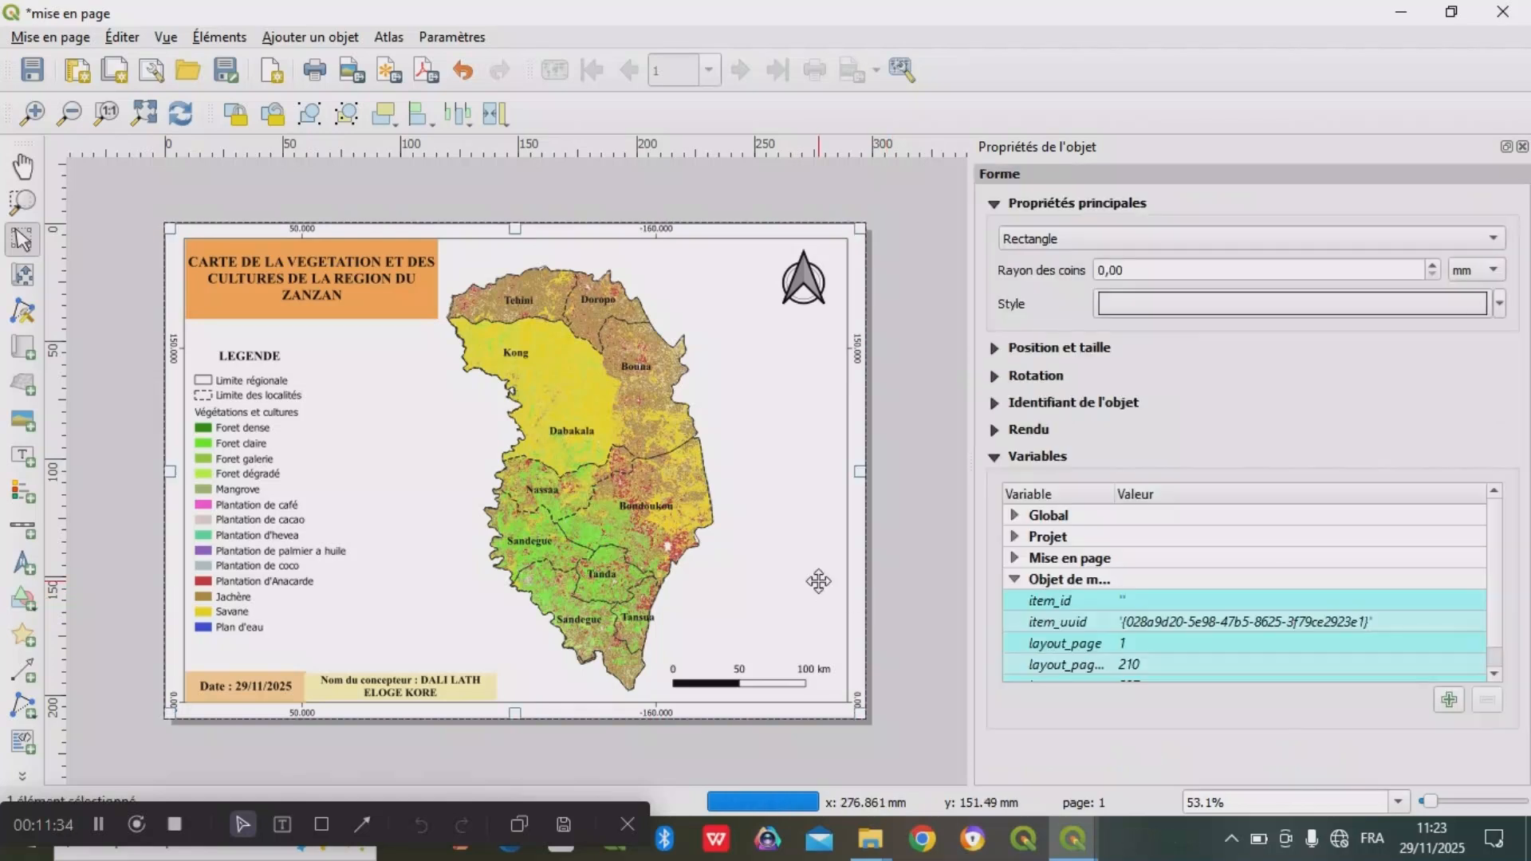